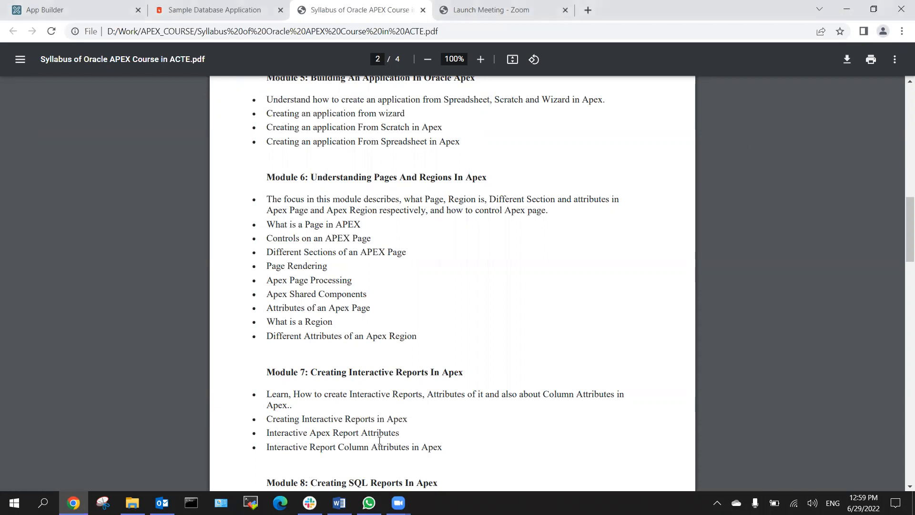
Review Modules 5 to 7 of the APEX course syllabus, highlighting the text of Modules 6 and 7.
{"action": "left_click_drag", "start_coordinate": [442, 448], "coordinate": [263, 172]}
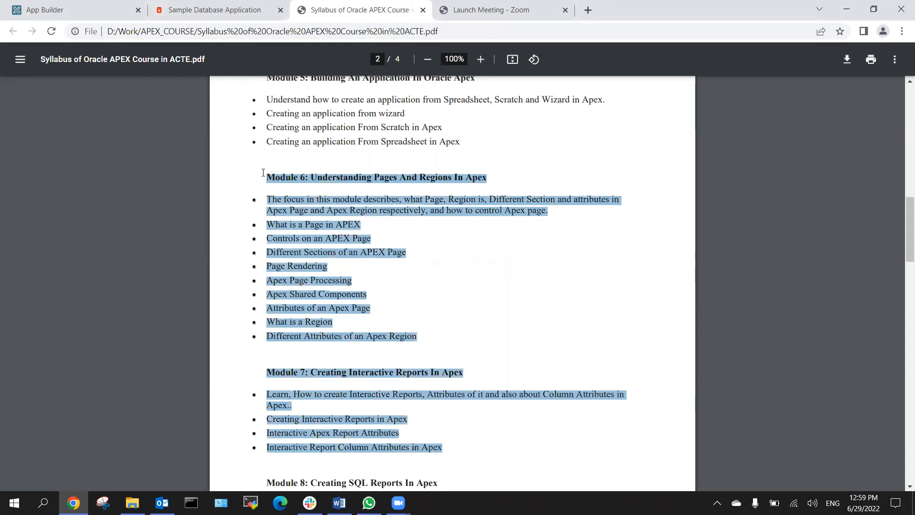
{"action": "left_click", "coordinate": [378, 253]}
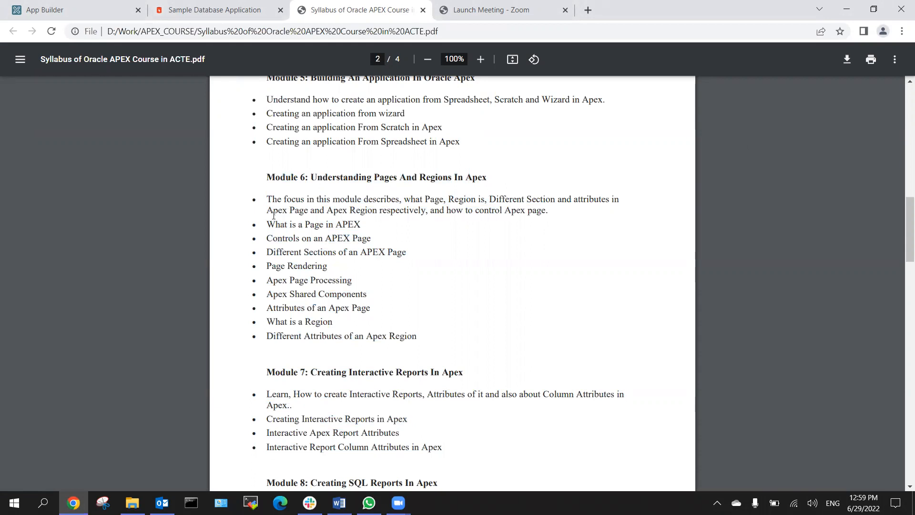
{"action": "scroll", "coordinate": [274, 215], "scroll_direction": "up", "scroll_amount": 1}
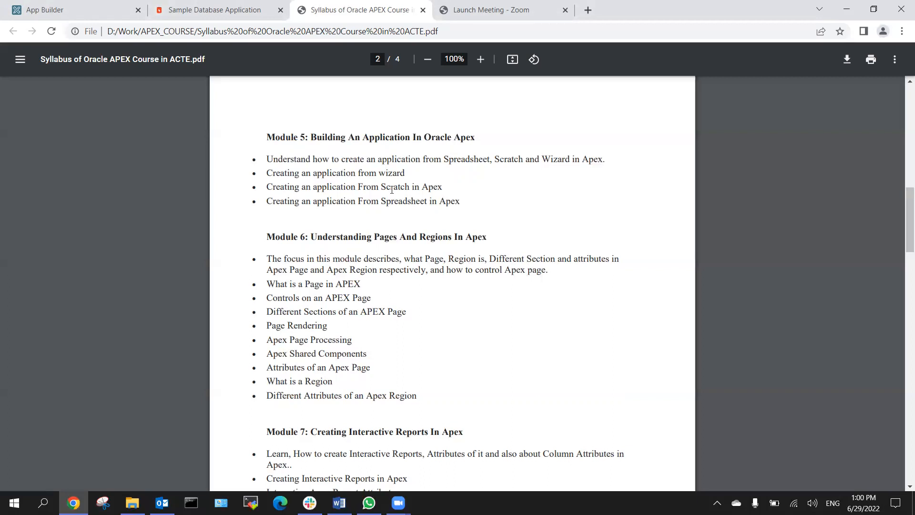
Switch to Oracle APEX, start creating an application from a starter app, and open the gallery's Samples collection.
{"action": "left_click", "coordinate": [65, 5]}
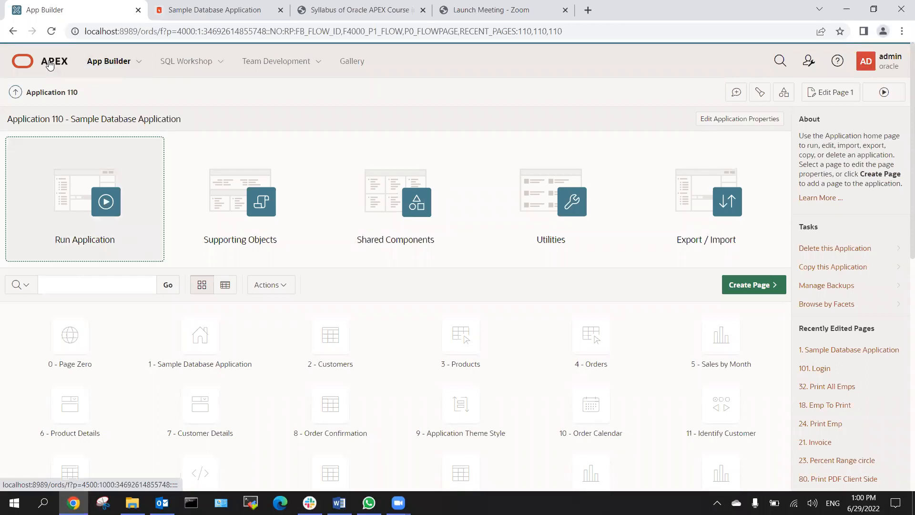
{"action": "left_click", "coordinate": [106, 62]}
{"action": "left_click", "coordinate": [127, 148]}
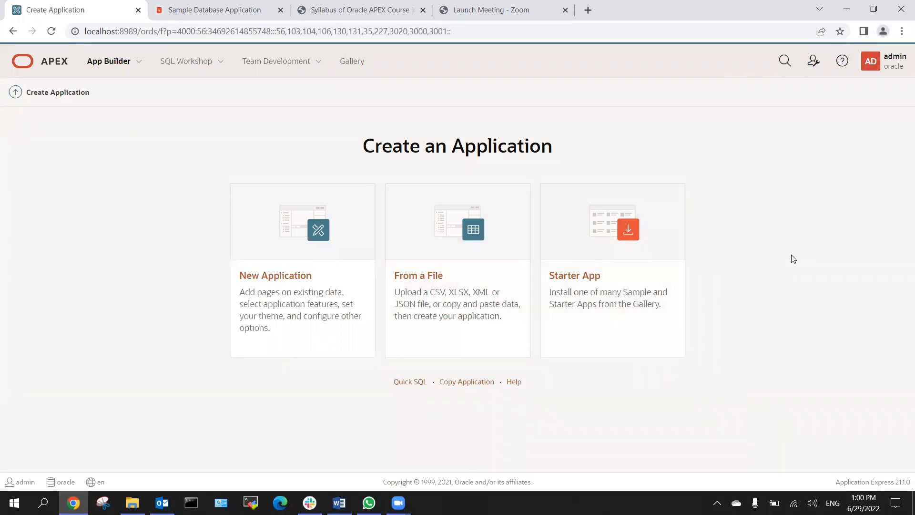
{"action": "left_click", "coordinate": [596, 259]}
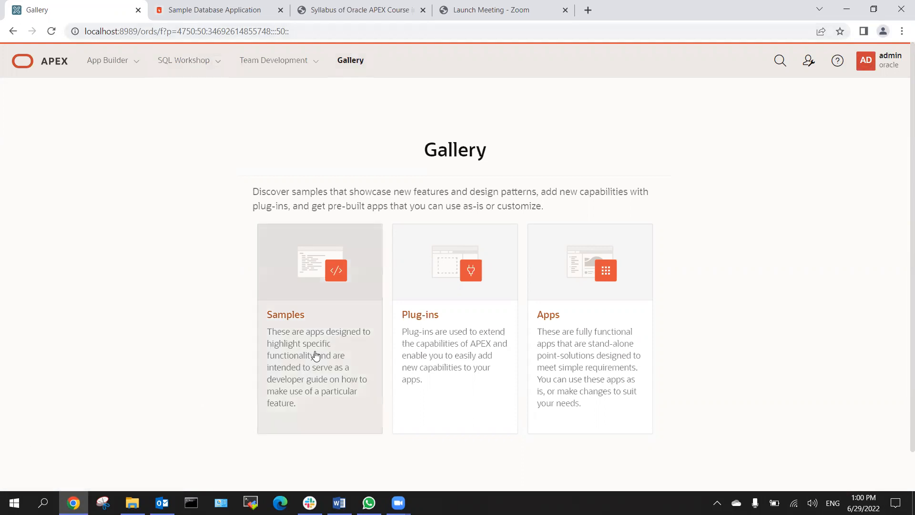
{"action": "left_click", "coordinate": [307, 284]}
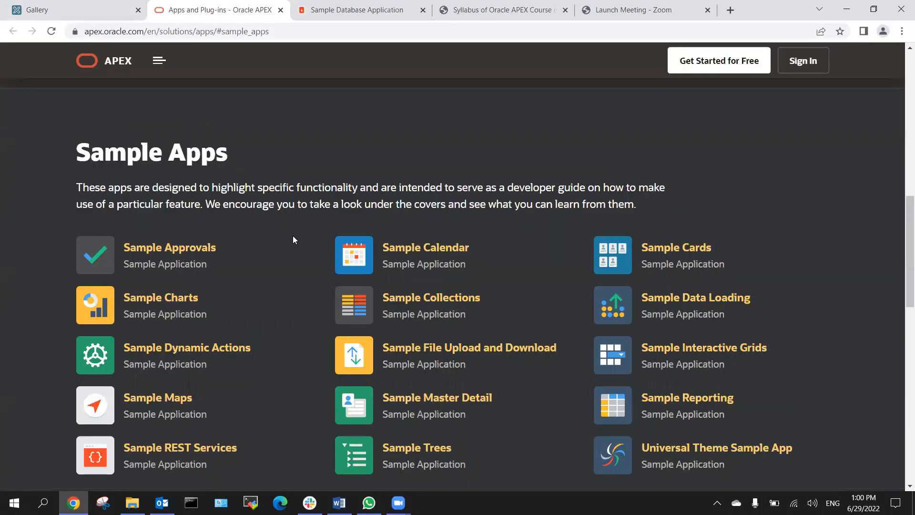
Look through the Sample Apps list and open the Sample Dynamic Actions page.
{"action": "scroll", "coordinate": [219, 275], "scroll_direction": "down", "scroll_amount": 5}
{"action": "scroll", "coordinate": [222, 274], "scroll_direction": "up", "scroll_amount": 4}
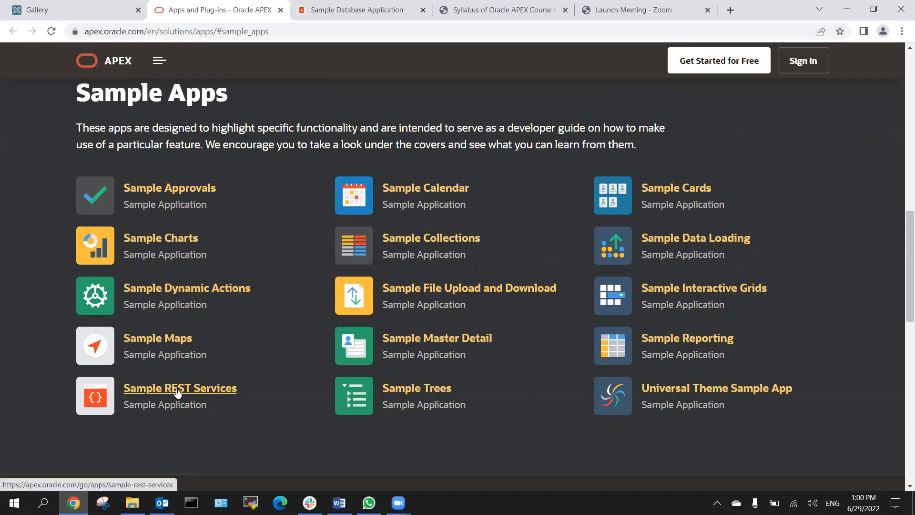
{"action": "left_click", "coordinate": [208, 292]}
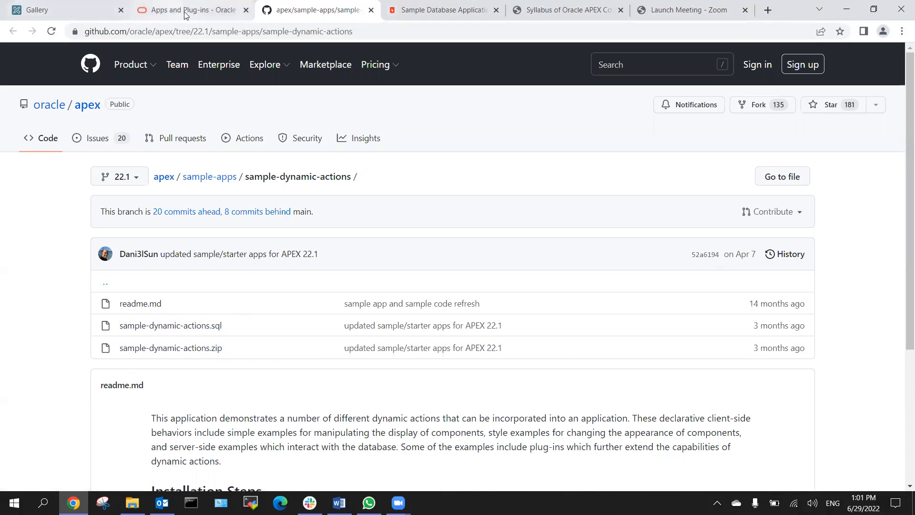
Return to the APEX workspace home, open the Sample Database Application from the applications list, and run it.
{"action": "left_click", "coordinate": [52, 14]}
{"action": "left_click", "coordinate": [48, 61]}
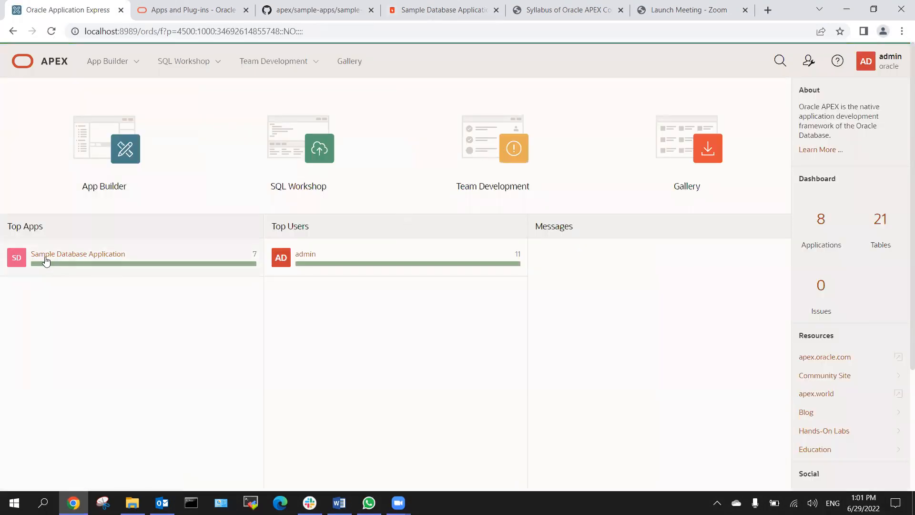
{"action": "left_click", "coordinate": [820, 224]}
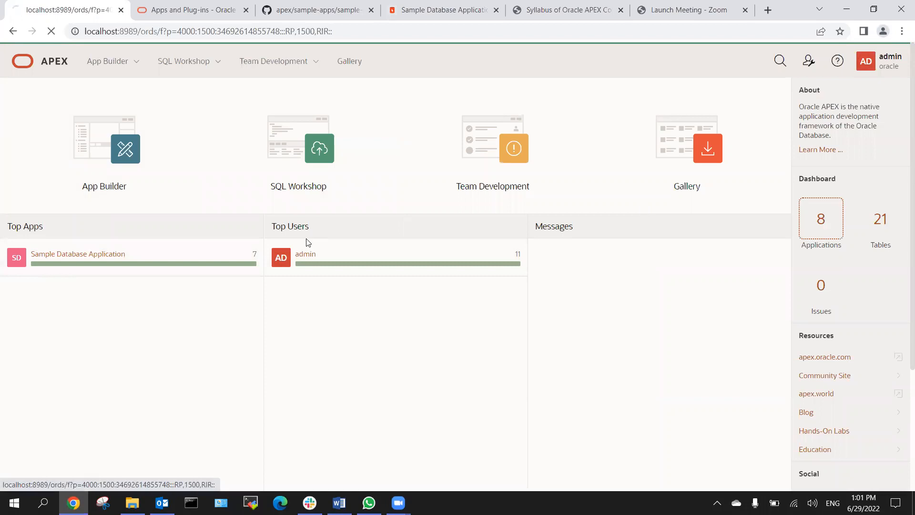
{"action": "left_click", "coordinate": [53, 323]}
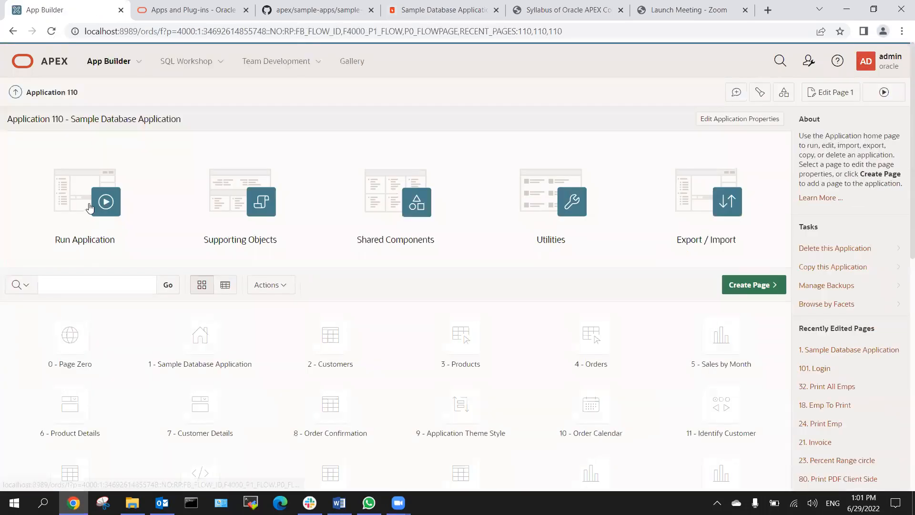
{"action": "left_click", "coordinate": [89, 208]}
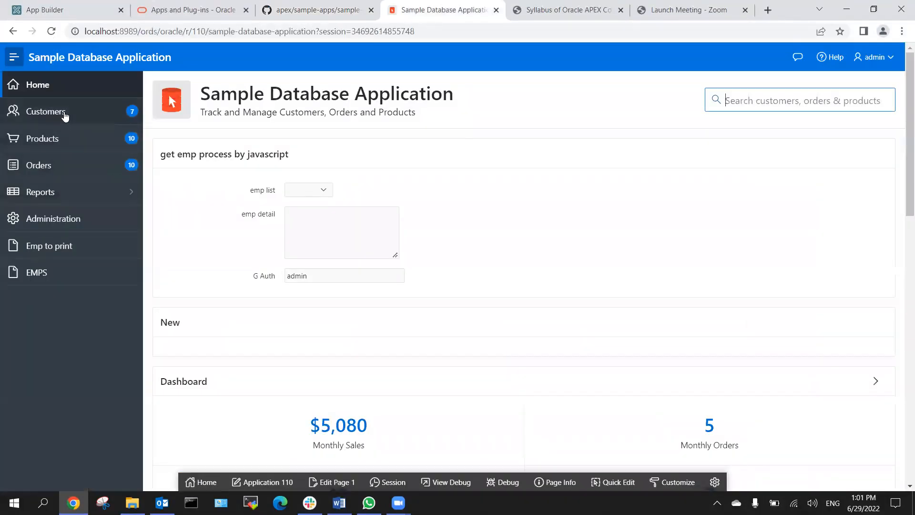
Examine the running application's Customers page, home dashboard and Reports page.
{"action": "left_click", "coordinate": [67, 115]}
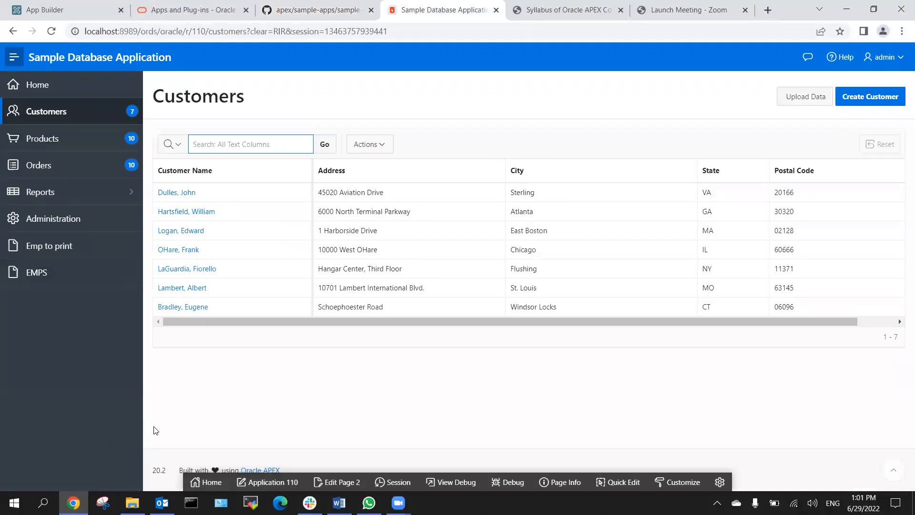
{"action": "left_click", "coordinate": [35, 86]}
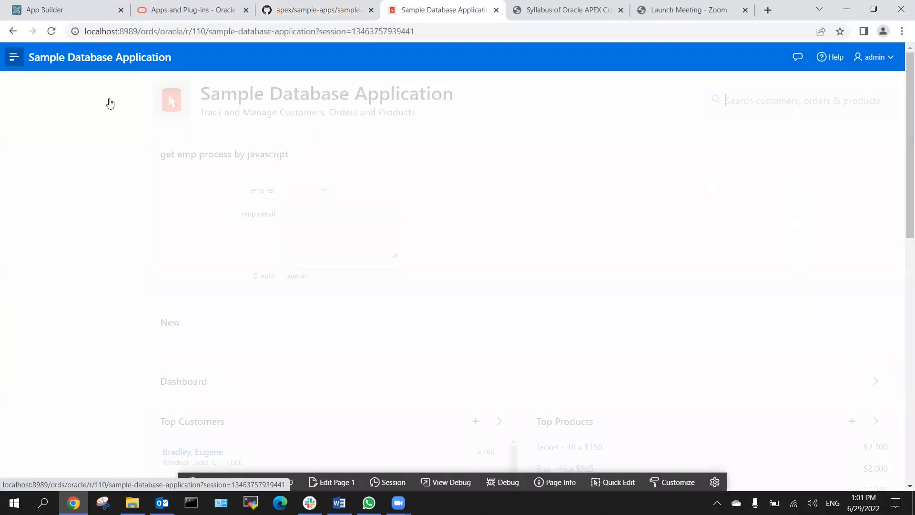
{"action": "scroll", "coordinate": [376, 233], "scroll_direction": "down", "scroll_amount": 5}
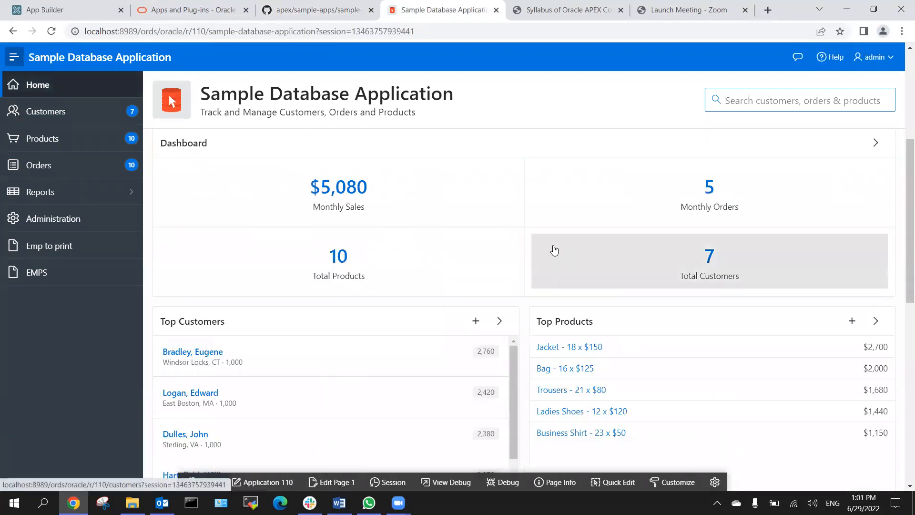
{"action": "scroll", "coordinate": [239, 239], "scroll_direction": "down", "scroll_amount": 3}
{"action": "scroll", "coordinate": [472, 292], "scroll_direction": "down", "scroll_amount": 2}
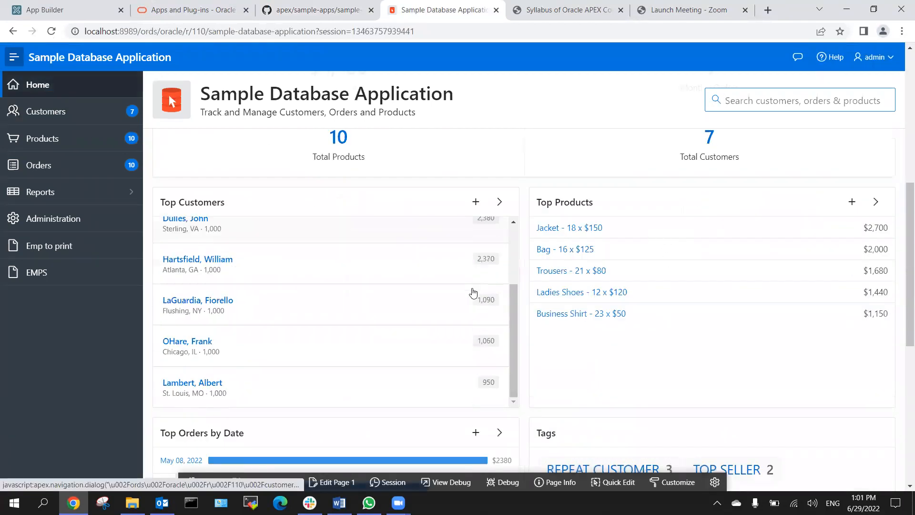
{"action": "scroll", "coordinate": [761, 399], "scroll_direction": "down", "scroll_amount": 4}
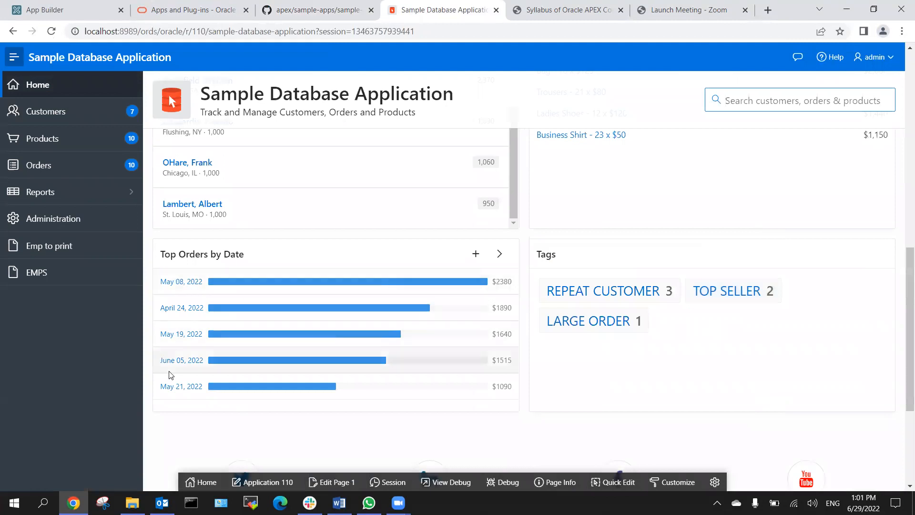
{"action": "left_click", "coordinate": [63, 199]}
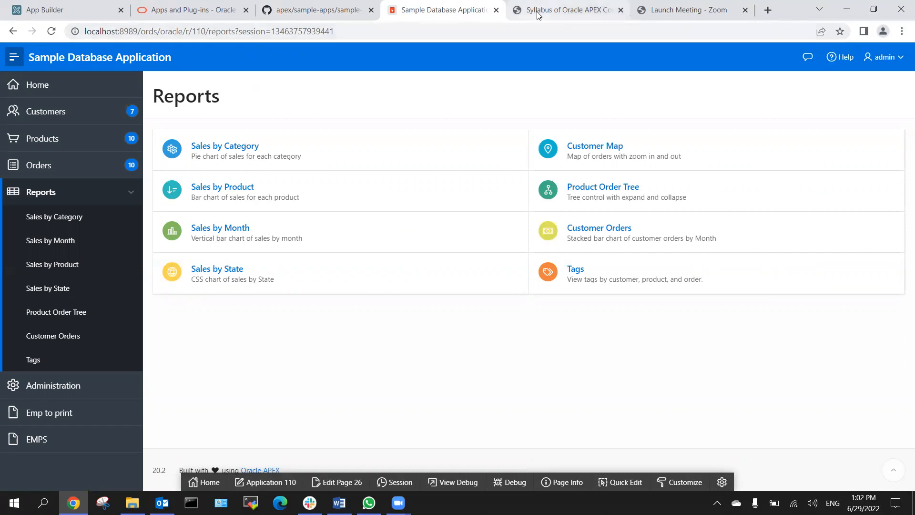
Return to the GitHub sample-dynamic-actions folder and open the sample-dynamic-actions.sql script to view its code.
{"action": "left_click", "coordinate": [304, 6]}
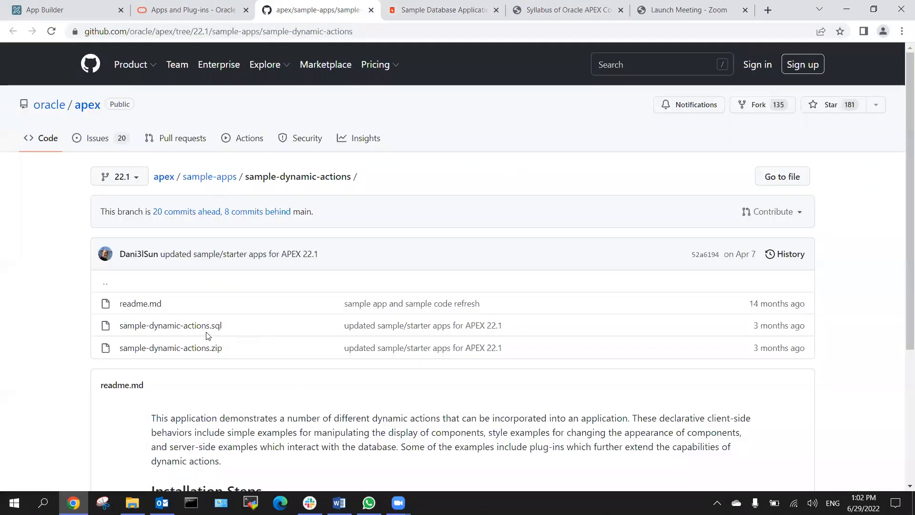
{"action": "left_click", "coordinate": [189, 327]}
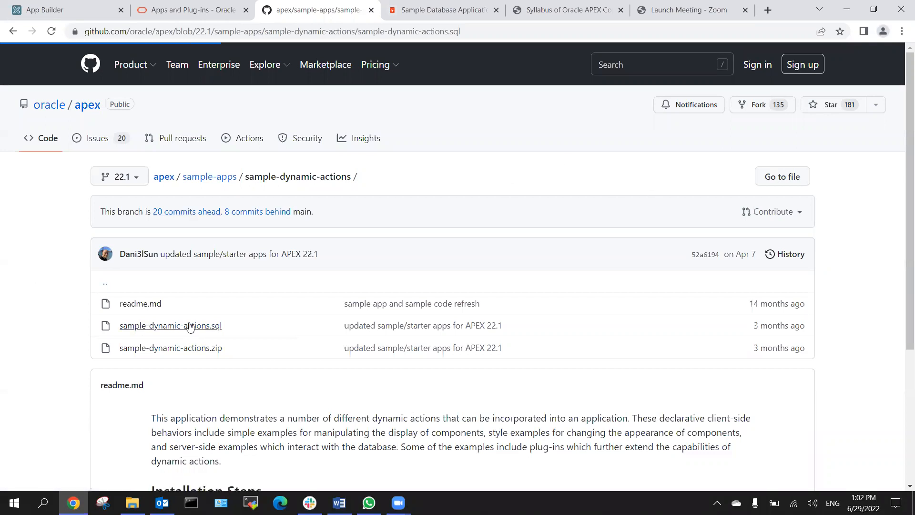
{"action": "scroll", "coordinate": [200, 329], "scroll_direction": "down", "scroll_amount": 5}
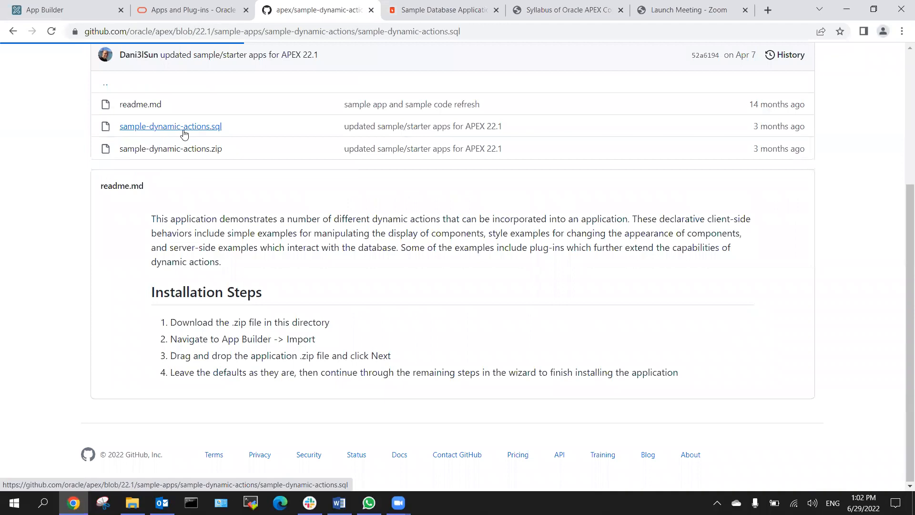
{"action": "right_click", "coordinate": [196, 124]}
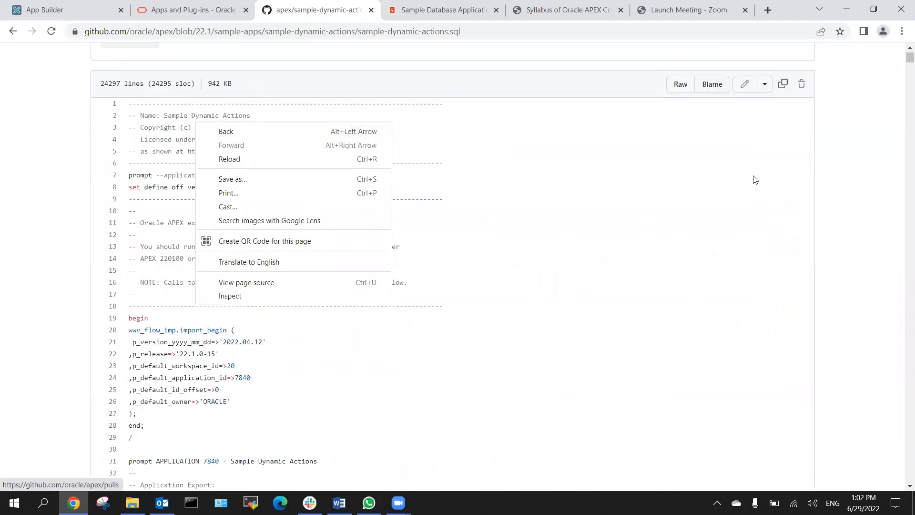
{"action": "left_click", "coordinate": [776, 85]}
{"action": "left_click", "coordinate": [780, 86]}
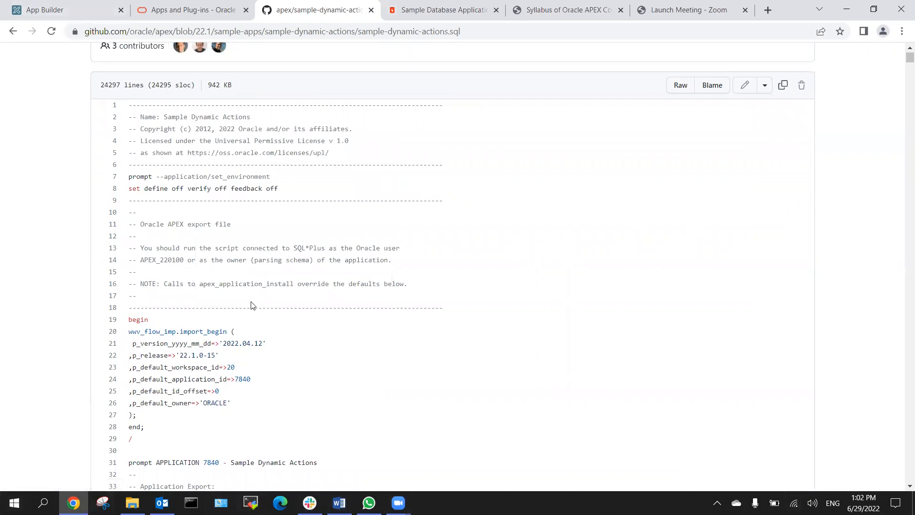
Check the editing options for sample-dynamic-actions.sql, then go back to its parent folder.
{"action": "scroll", "coordinate": [251, 307], "scroll_direction": "down", "scroll_amount": 5}
{"action": "scroll", "coordinate": [429, 280], "scroll_direction": "up", "scroll_amount": 10}
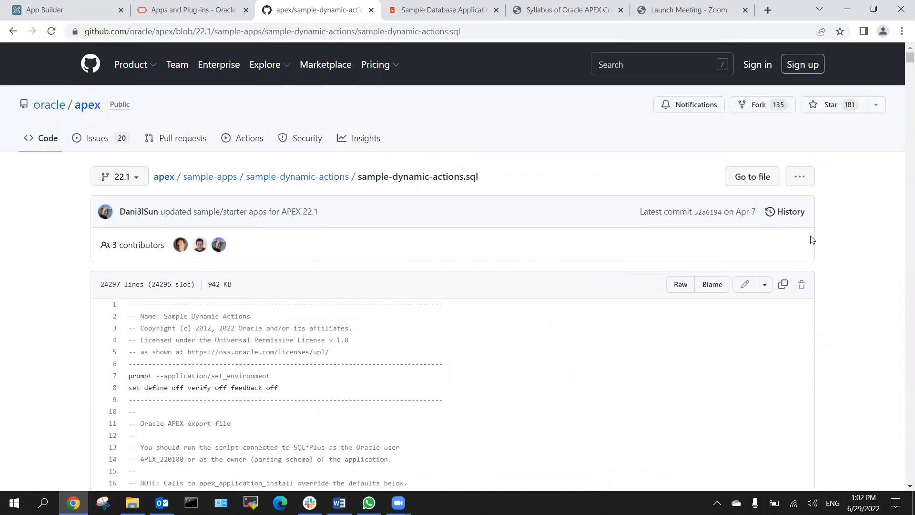
{"action": "left_click", "coordinate": [765, 285]}
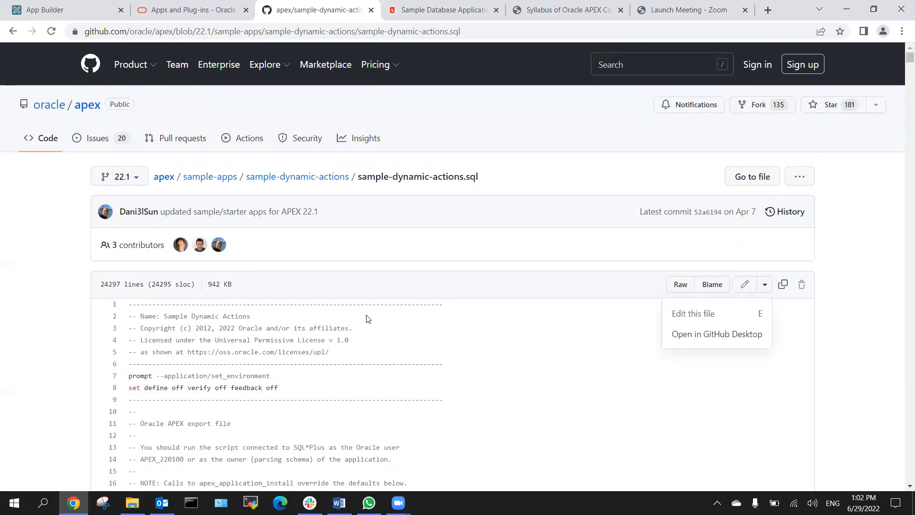
{"action": "left_click", "coordinate": [747, 287]}
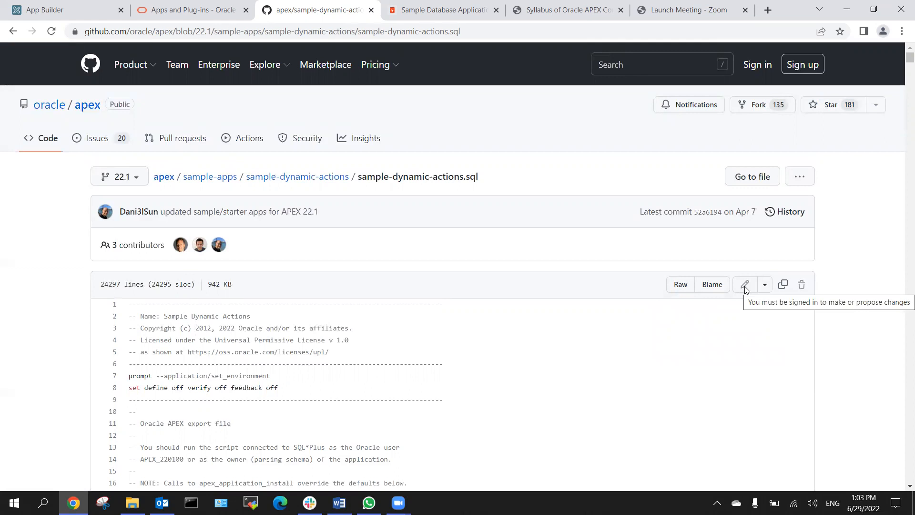
{"action": "scroll", "coordinate": [597, 445], "scroll_direction": "down", "scroll_amount": 5}
{"action": "key", "text": "alt+Left"}
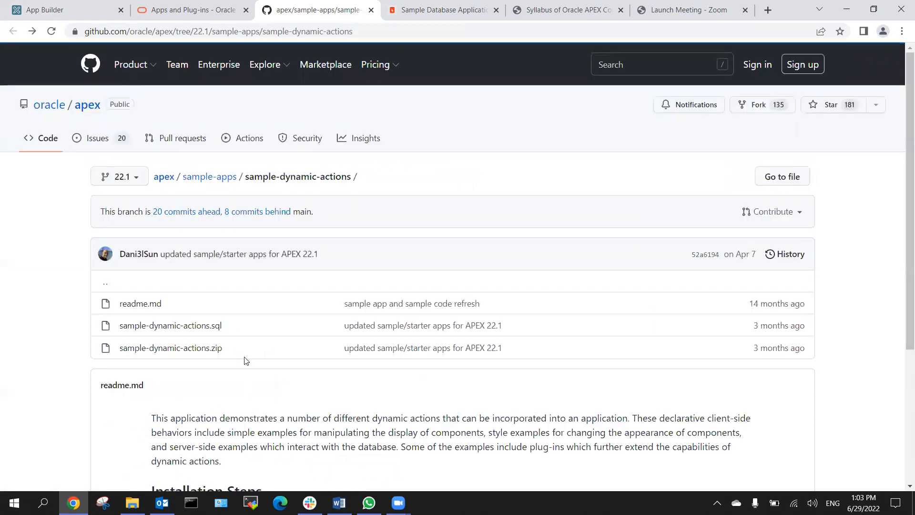
Open sample-dynamic-actions.sql in a new tab and review the sample-dynamic-actions folder's readme installation steps.
{"action": "right_click", "coordinate": [145, 328]}
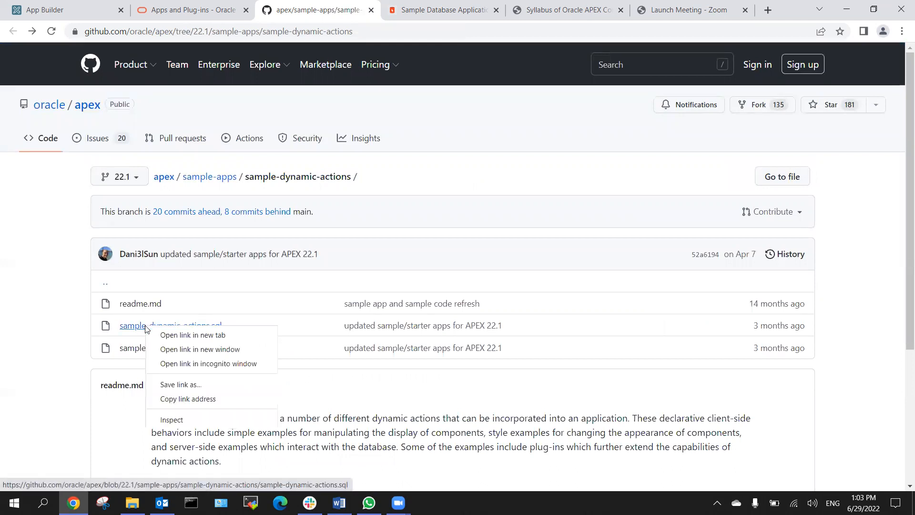
{"action": "left_click", "coordinate": [171, 336]}
{"action": "left_click", "coordinate": [363, 11]}
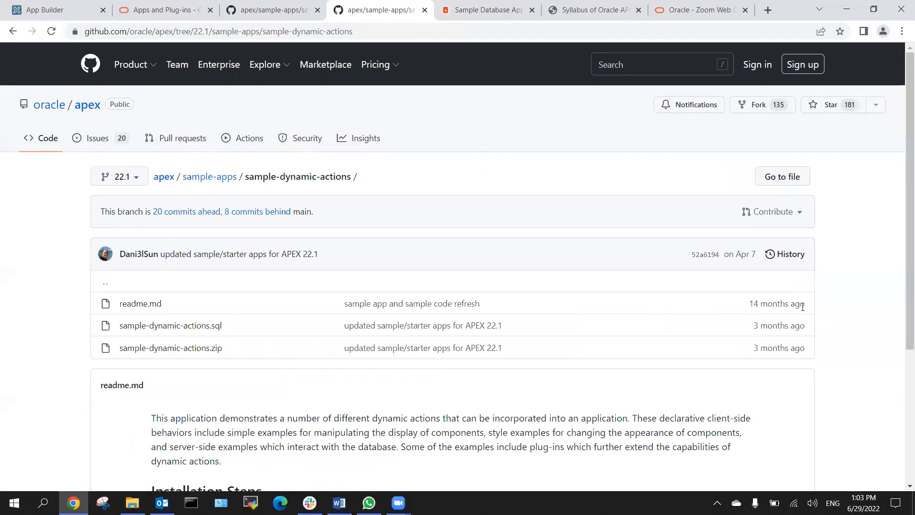
{"action": "scroll", "coordinate": [804, 309], "scroll_direction": "down", "scroll_amount": 3}
{"action": "scroll", "coordinate": [804, 309], "scroll_direction": "up", "scroll_amount": 3}
{"action": "scroll", "coordinate": [804, 304], "scroll_direction": "down", "scroll_amount": 4}
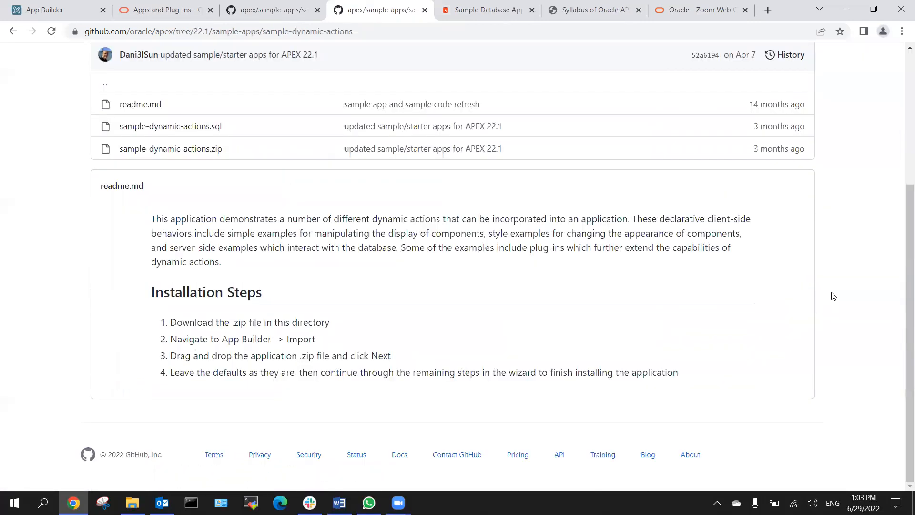
{"action": "scroll", "coordinate": [771, 167], "scroll_direction": "up", "scroll_amount": 4}
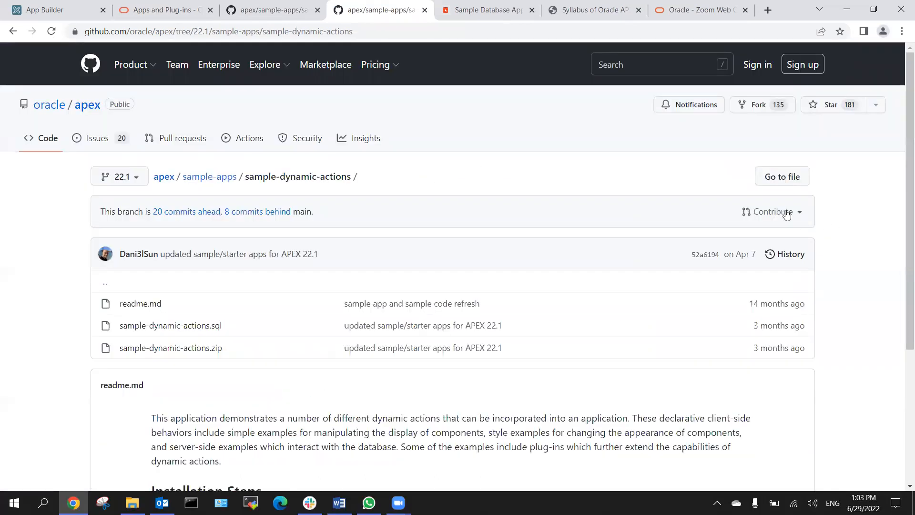
Go up to the sample-apps folder and open its sample-dynamic-actions folder in a new tab.
{"action": "left_click", "coordinate": [204, 178]}
{"action": "scroll", "coordinate": [97, 307], "scroll_direction": "down", "scroll_amount": 4}
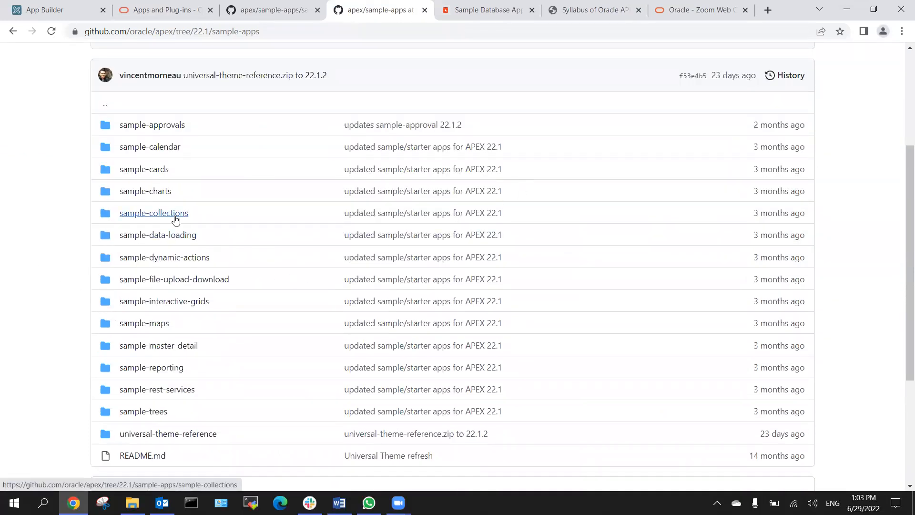
{"action": "right_click", "coordinate": [183, 260]}
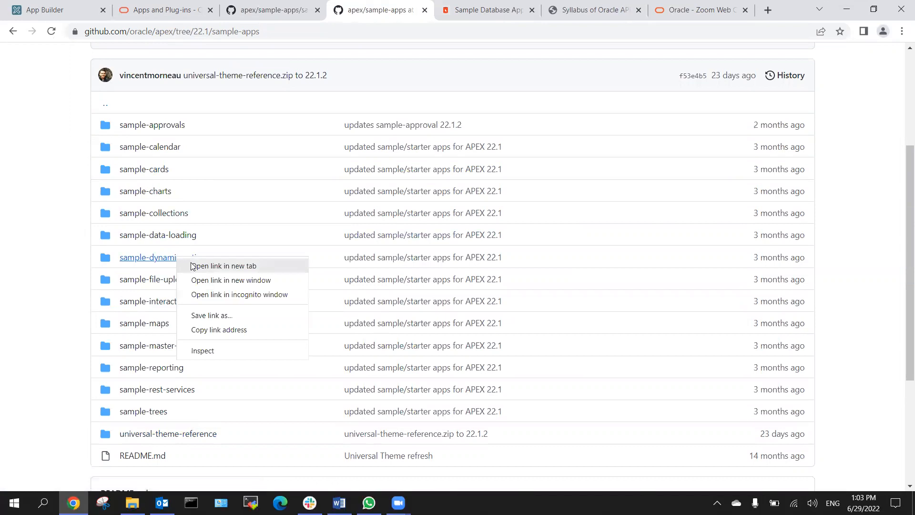
{"action": "left_click", "coordinate": [192, 266]}
{"action": "left_click", "coordinate": [442, 14]}
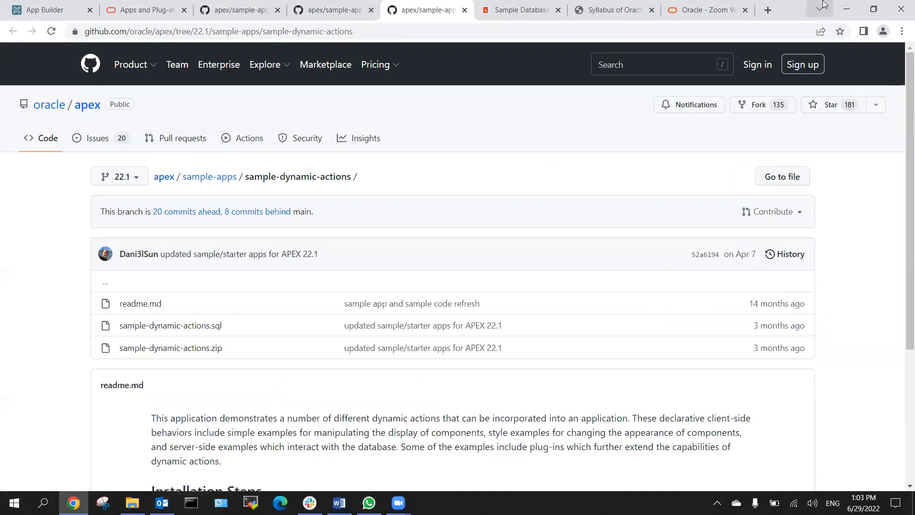
Switch to Notepad++ by opening A.txt from the desktop, and paste the copied sample-dynamic-actions script into a new document.
{"action": "left_click", "coordinate": [847, 8]}
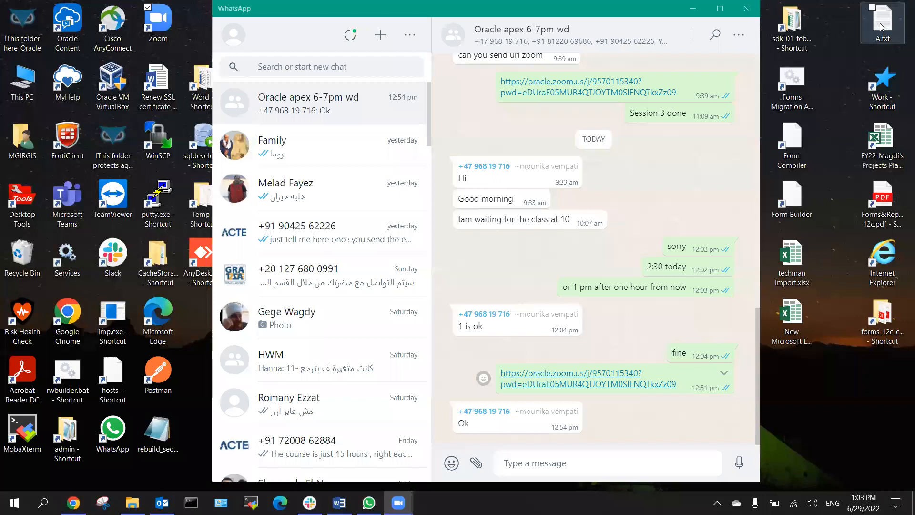
{"action": "right_click", "coordinate": [882, 23]}
{"action": "left_click", "coordinate": [800, 118]}
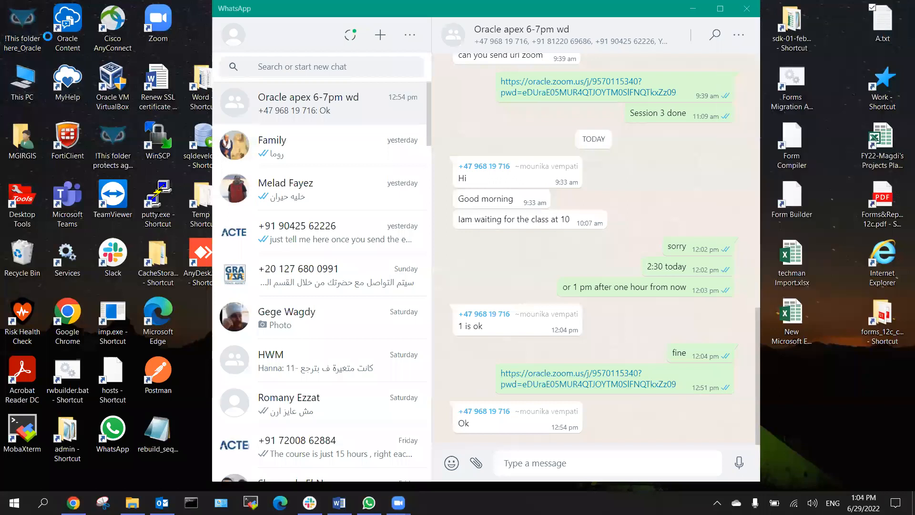
{"action": "left_click", "coordinate": [12, 34]}
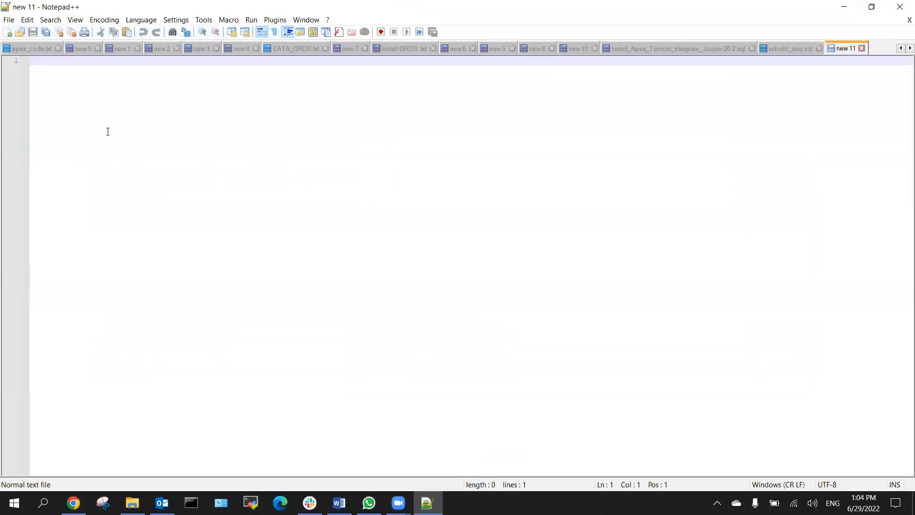
{"action": "right_click", "coordinate": [108, 132]}
{"action": "left_click", "coordinate": [126, 161]}
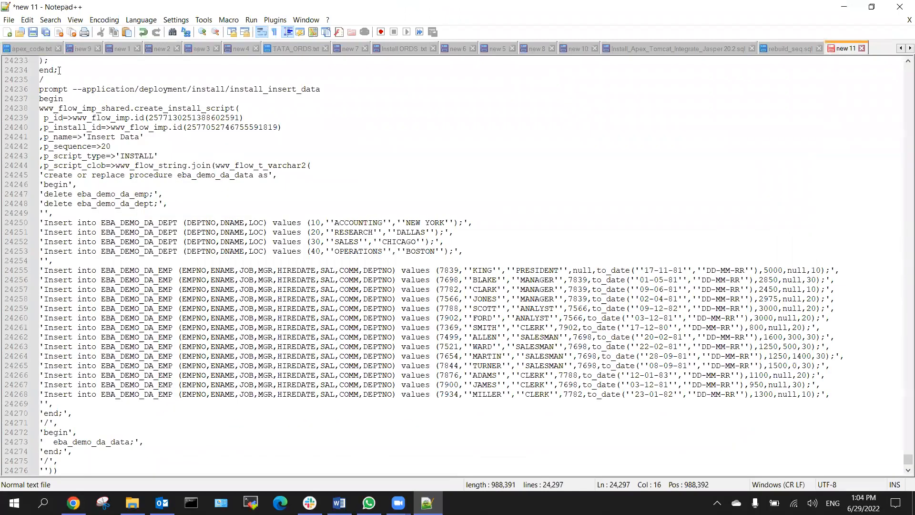
Save the pasted script as action.sql on the Desktop.
{"action": "left_click", "coordinate": [32, 32]}
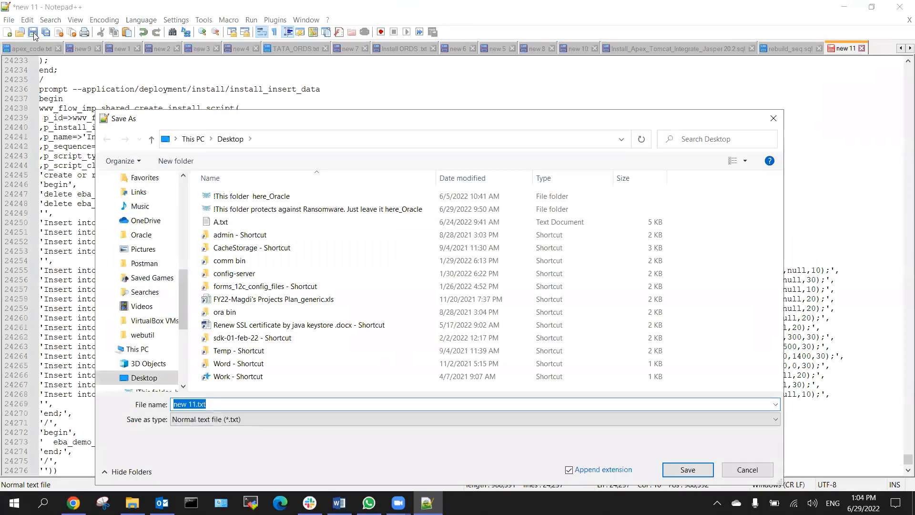
{"action": "type", "text": "action.sql"}
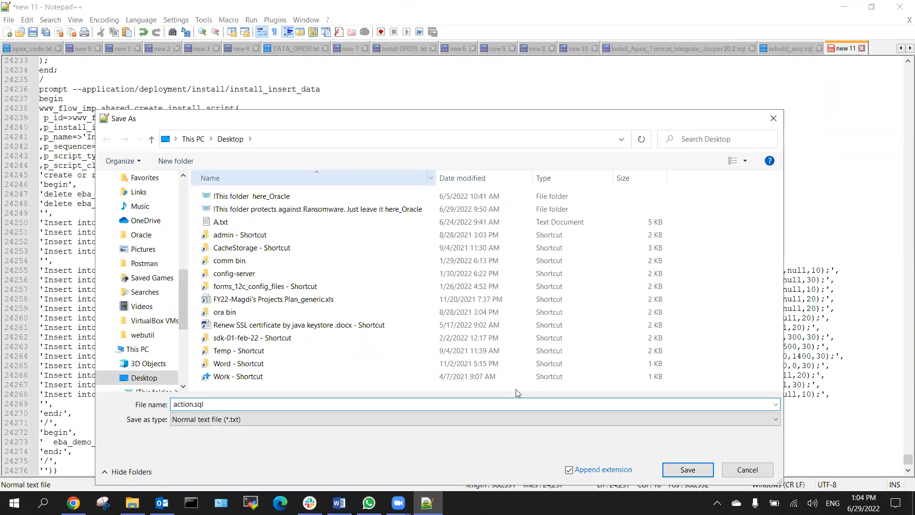
{"action": "left_click", "coordinate": [687, 469]}
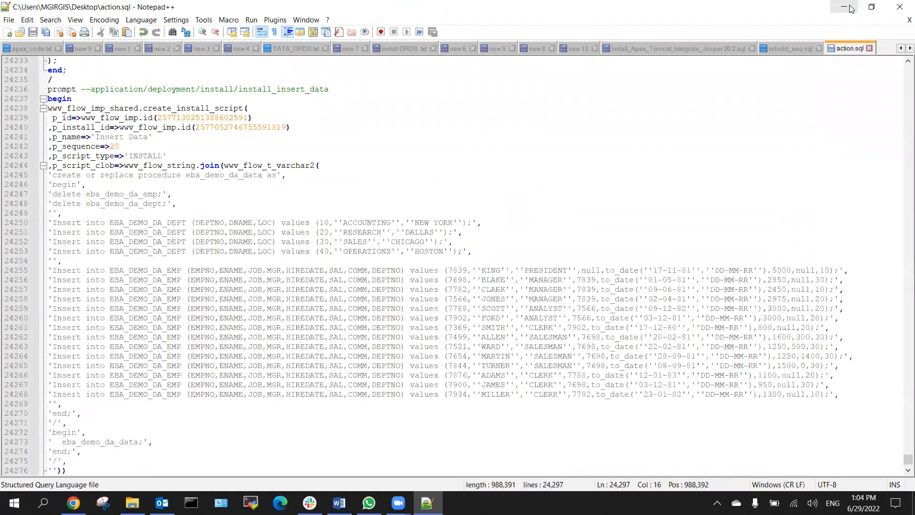
Switch back to Chrome and open the SQL Scripts page in the APEX workspace.
{"action": "left_click", "coordinate": [844, 7]}
{"action": "left_click", "coordinate": [73, 503]}
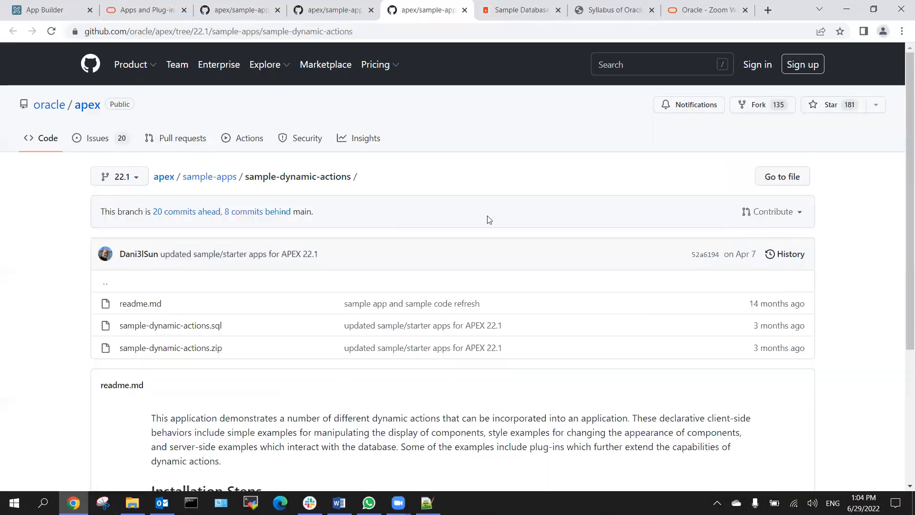
{"action": "left_click", "coordinate": [59, 10]}
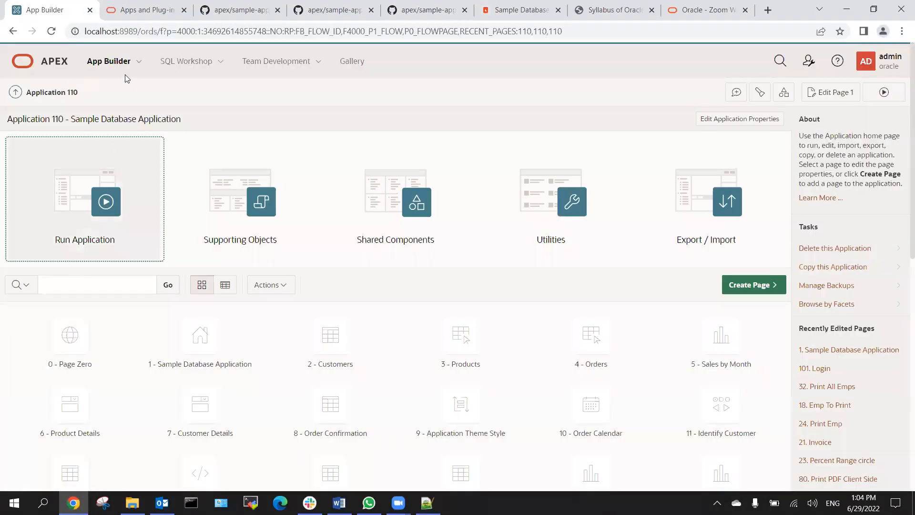
{"action": "left_click", "coordinate": [221, 62]}
{"action": "mouse_move", "coordinate": [257, 146]}
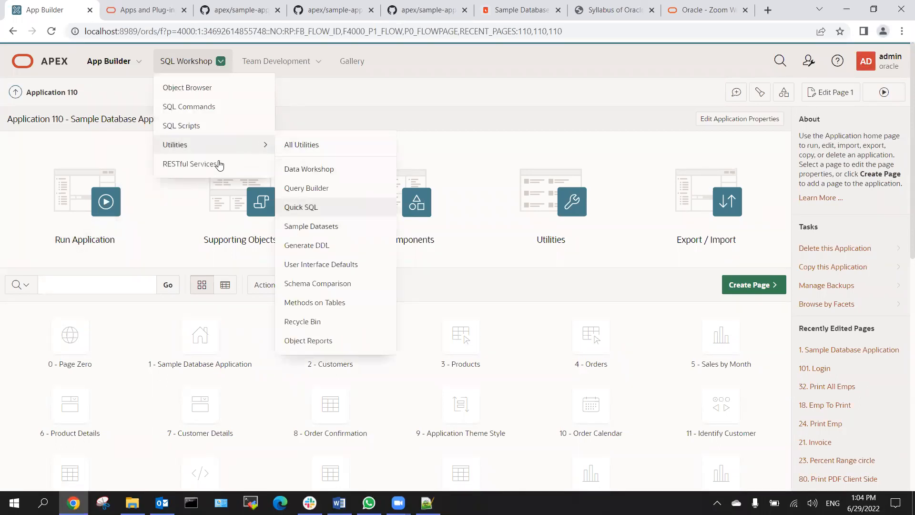
{"action": "left_click", "coordinate": [194, 126]}
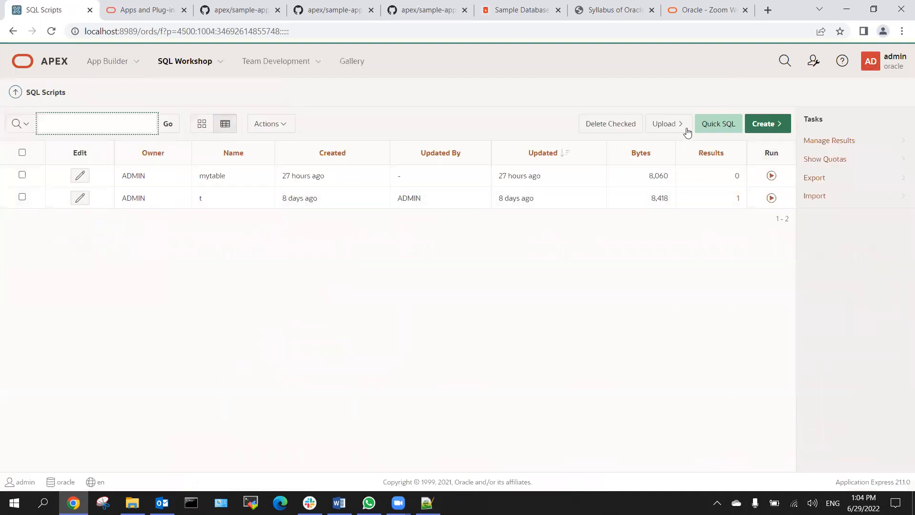
Try to upload action.sql from the Desktop as a SQL script, leaving the script name blank, and close the upload dialog.
{"action": "left_click", "coordinate": [671, 123]}
{"action": "left_click", "coordinate": [418, 198]}
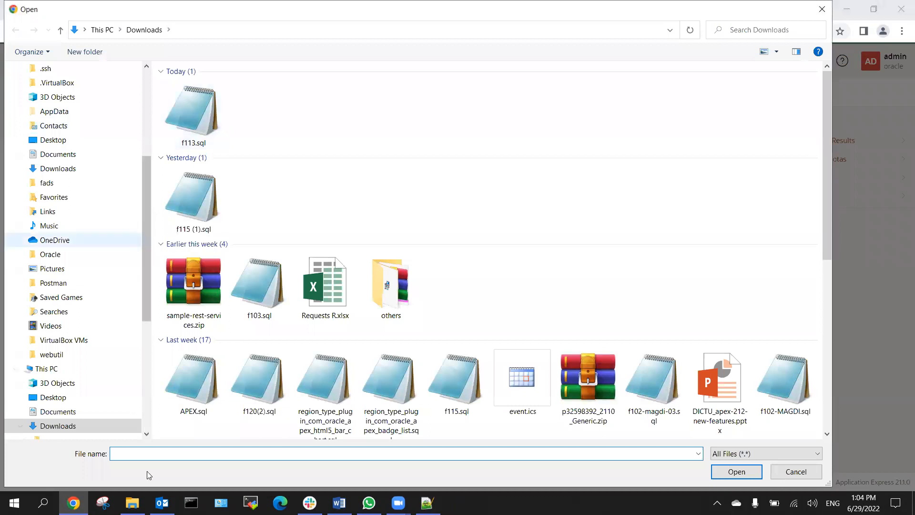
{"action": "left_click", "coordinate": [55, 141]}
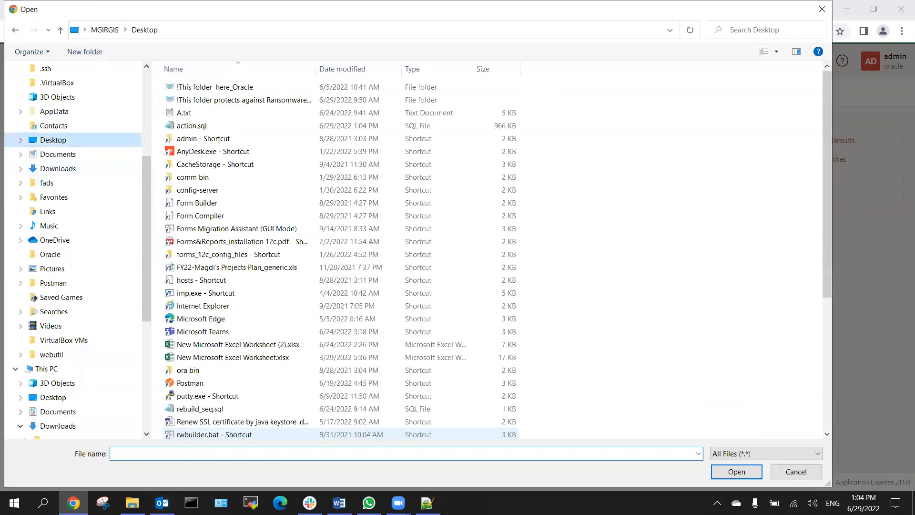
{"action": "left_click", "coordinate": [128, 449]}
{"action": "type", "text": "ac"}
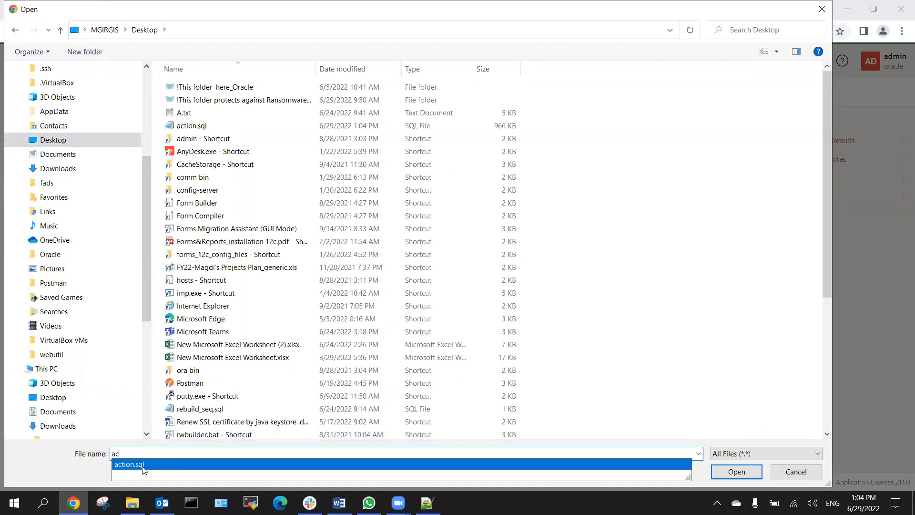
{"action": "left_click", "coordinate": [143, 464]}
{"action": "left_click", "coordinate": [734, 473]}
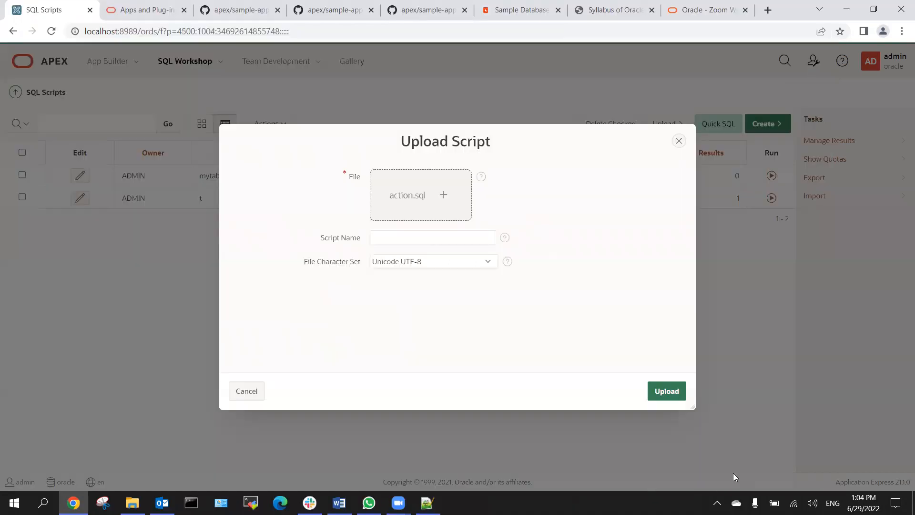
{"action": "left_click", "coordinate": [666, 392]}
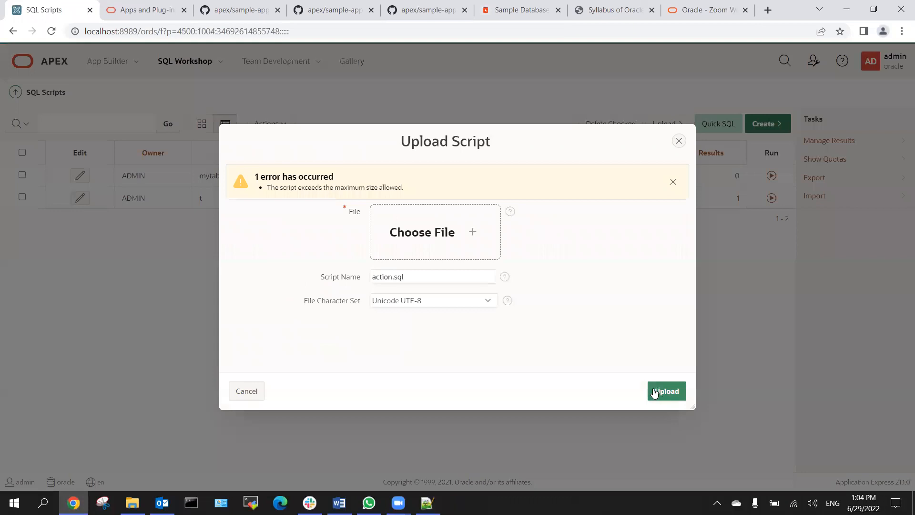
{"action": "left_click", "coordinate": [679, 140]}
Check the Create an Application options in App Builder, and return to the workspace home page.
{"action": "left_click", "coordinate": [63, 72]}
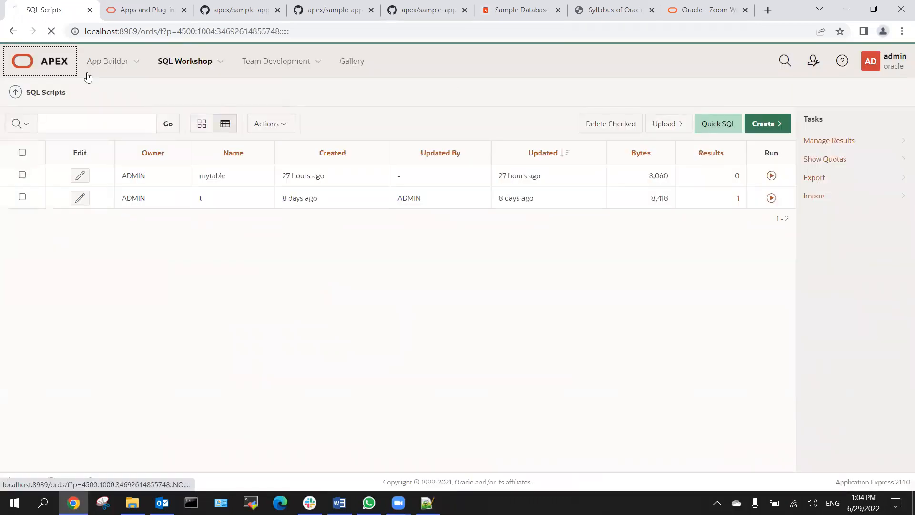
{"action": "left_click", "coordinate": [219, 65]}
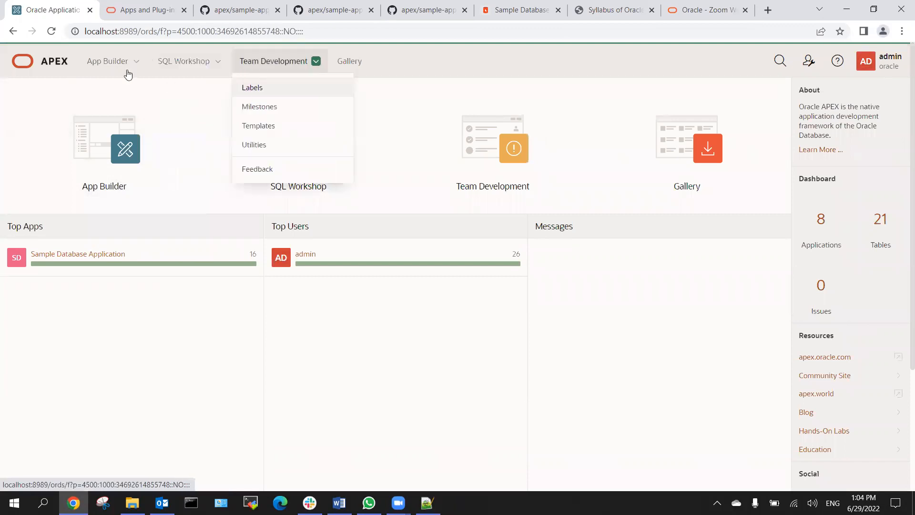
{"action": "mouse_move", "coordinate": [95, 67]}
{"action": "left_click", "coordinate": [106, 113]}
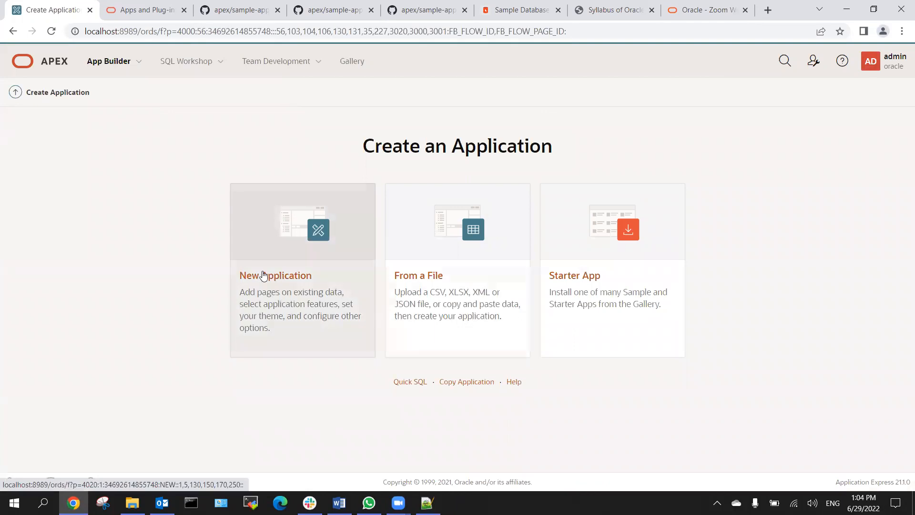
{"action": "left_click", "coordinate": [55, 67]}
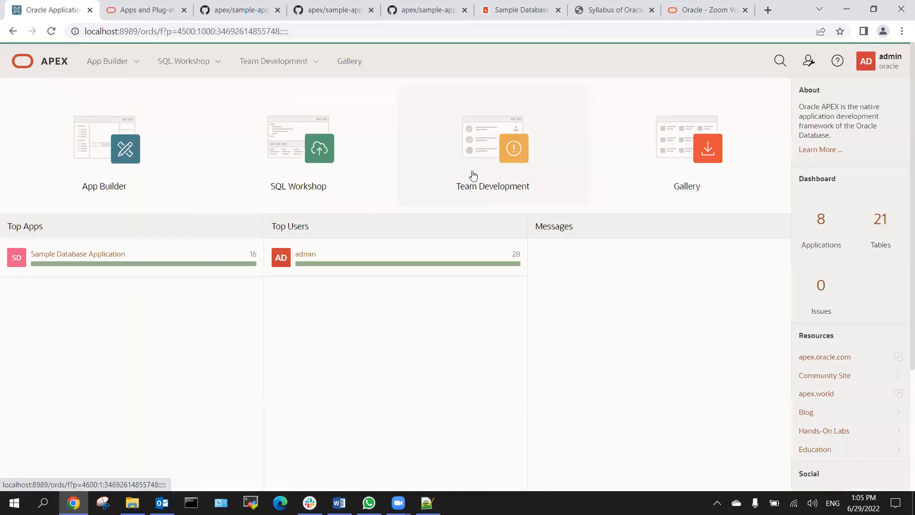
Import action.sql from the Desktop into App Builder as a database application, page or component export with Unicode UTF-8 encoding.
{"action": "left_click", "coordinate": [821, 218]}
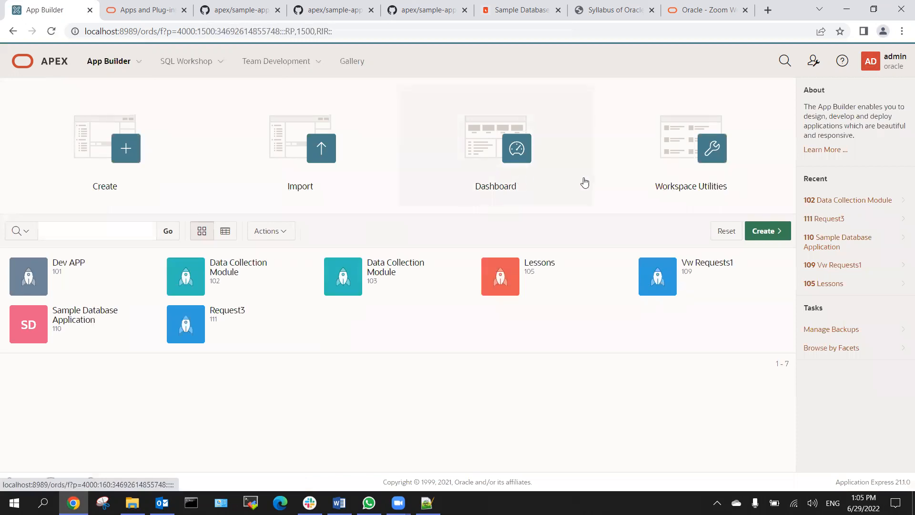
{"action": "left_click", "coordinate": [309, 149]}
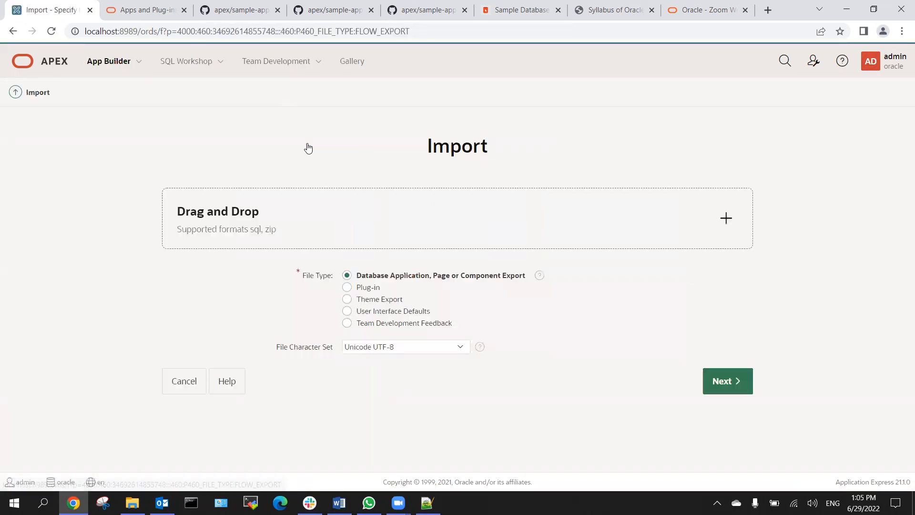
{"action": "left_click", "coordinate": [394, 224]}
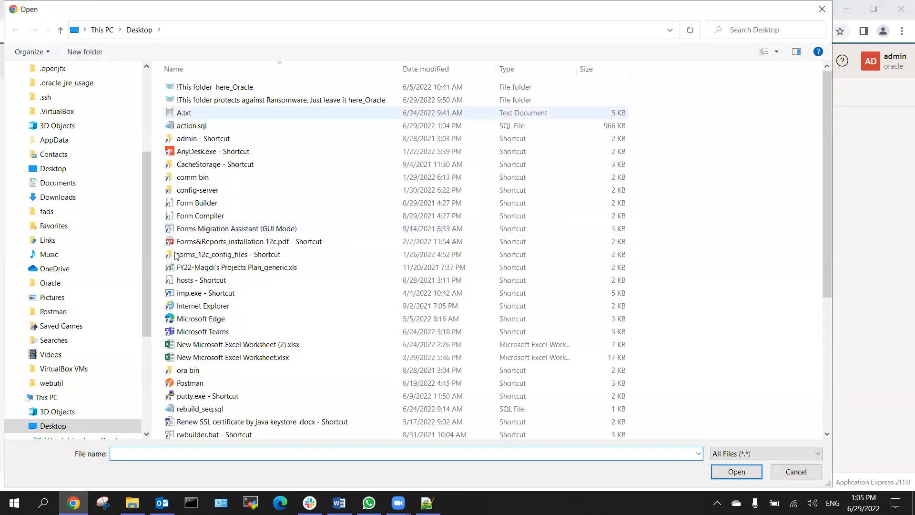
{"action": "type", "text": "ac"}
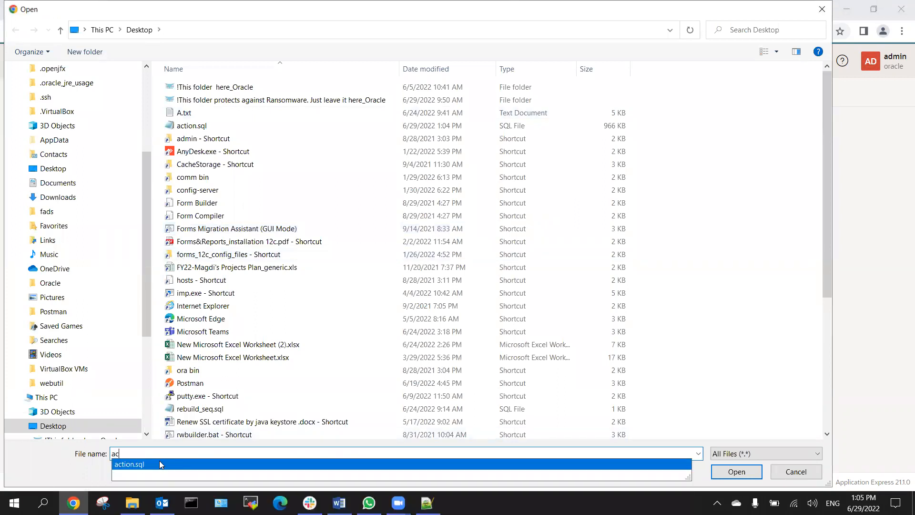
{"action": "left_click", "coordinate": [159, 462]}
{"action": "left_click", "coordinate": [734, 476]}
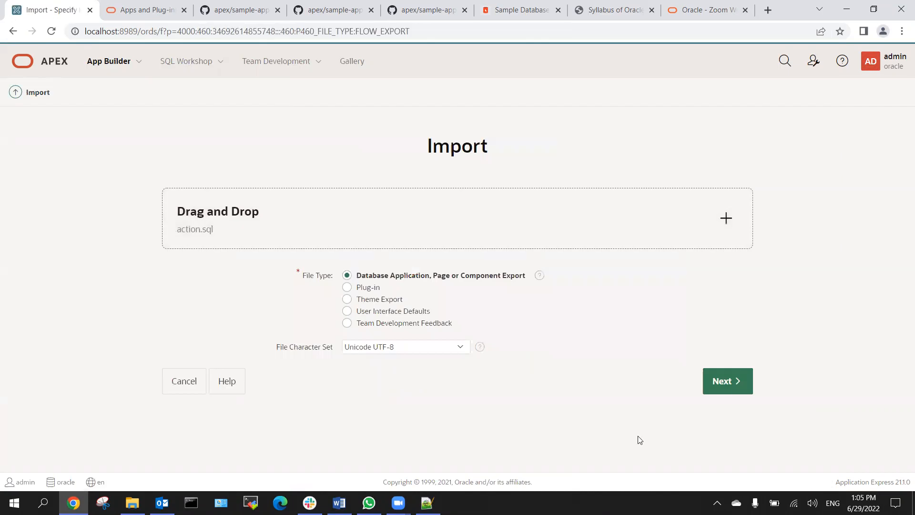
{"action": "left_click", "coordinate": [721, 384]}
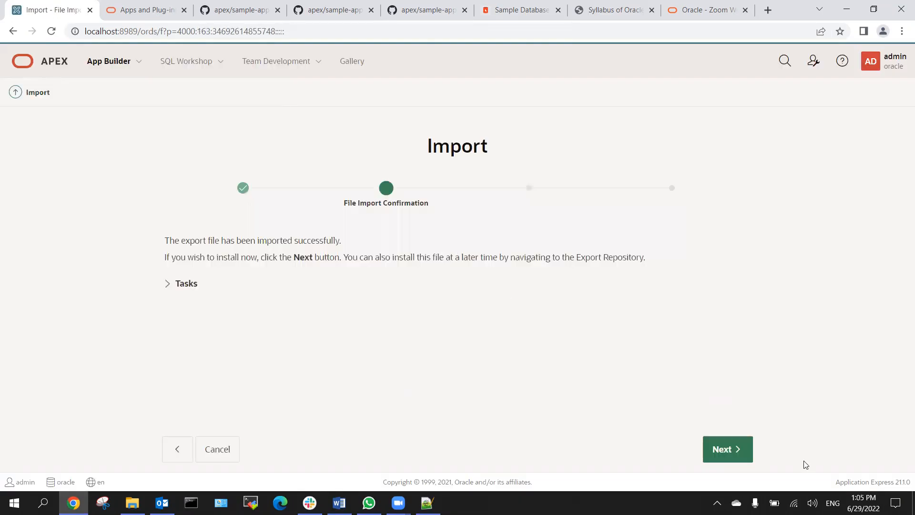
Try to install the imported application with parsing schema ORACLE and an auto-assigned application ID, and check the Application Express version.
{"action": "left_click", "coordinate": [736, 457]}
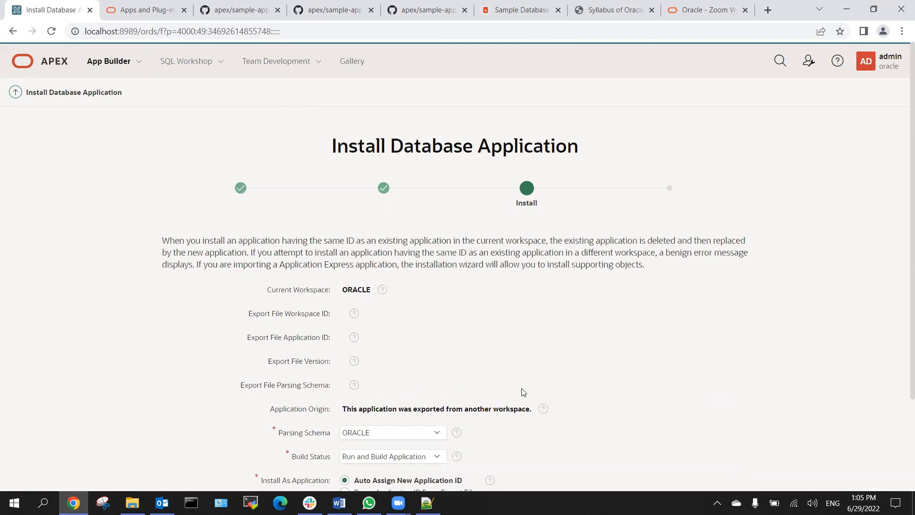
{"action": "scroll", "coordinate": [521, 388], "scroll_direction": "down", "scroll_amount": 3}
{"action": "left_click", "coordinate": [699, 455]}
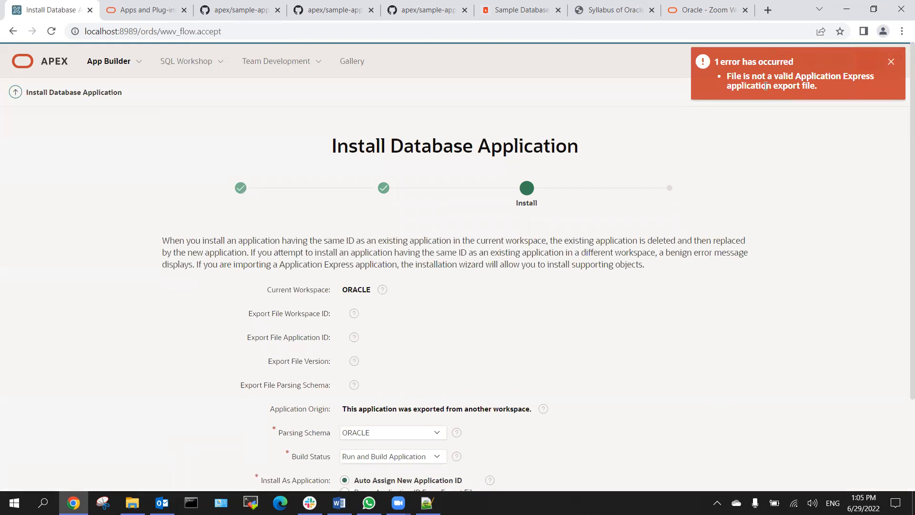
{"action": "scroll", "coordinate": [786, 320], "scroll_direction": "down", "scroll_amount": 3}
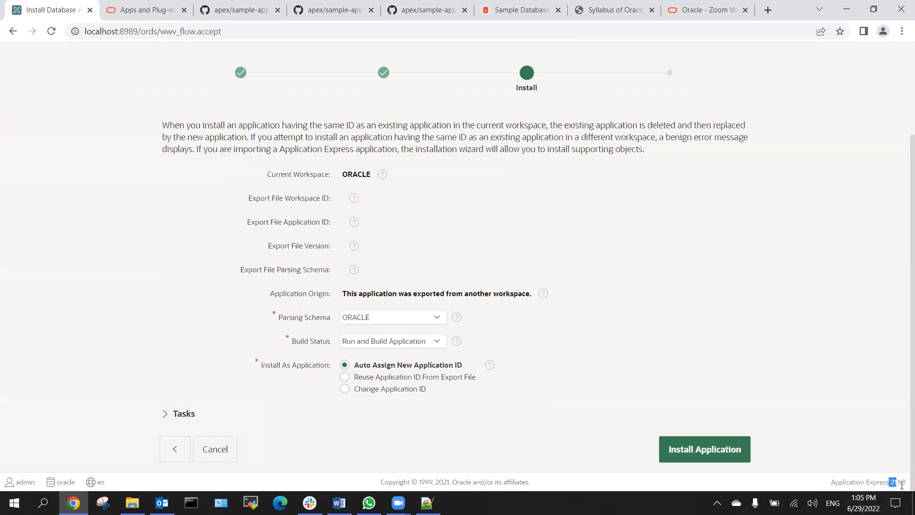
Look at the running Sample Database Application, and check the branch version of the GitHub sample-apps folder.
{"action": "left_click", "coordinate": [518, 9]}
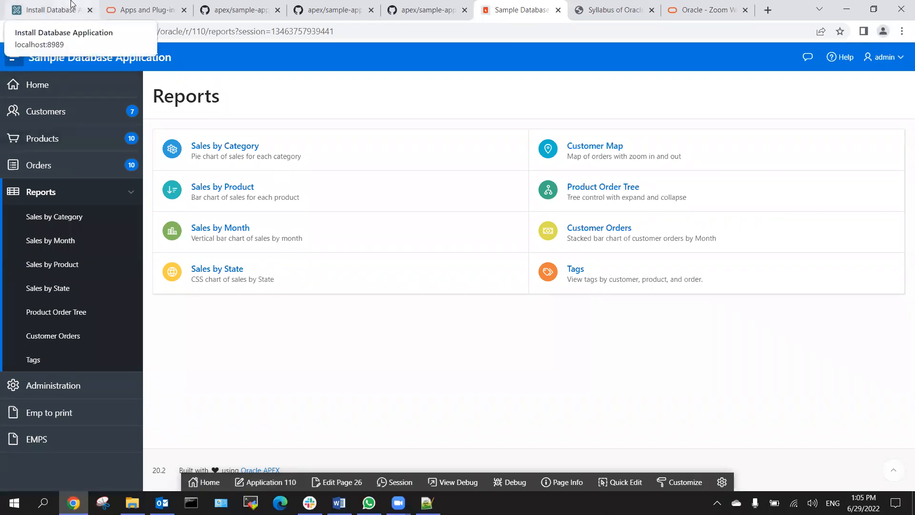
{"action": "left_click", "coordinate": [341, 14]}
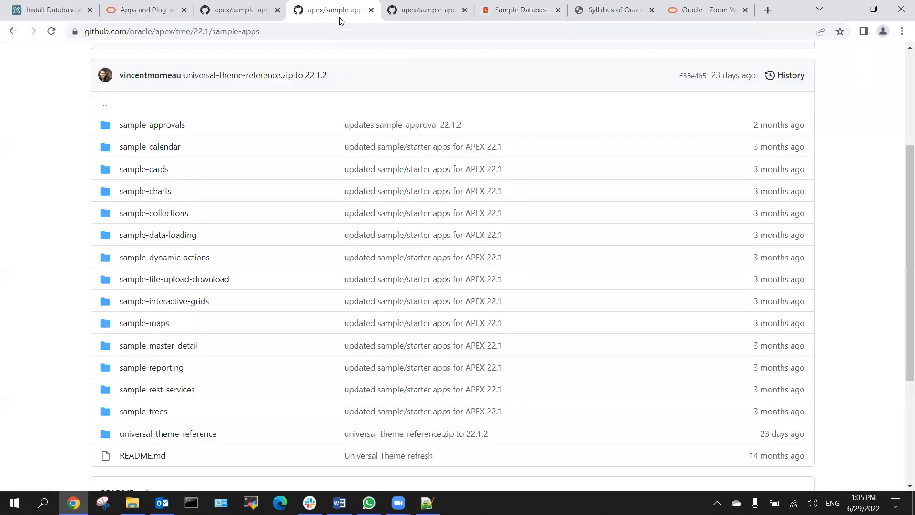
{"action": "scroll", "coordinate": [241, 231], "scroll_direction": "up", "scroll_amount": 2}
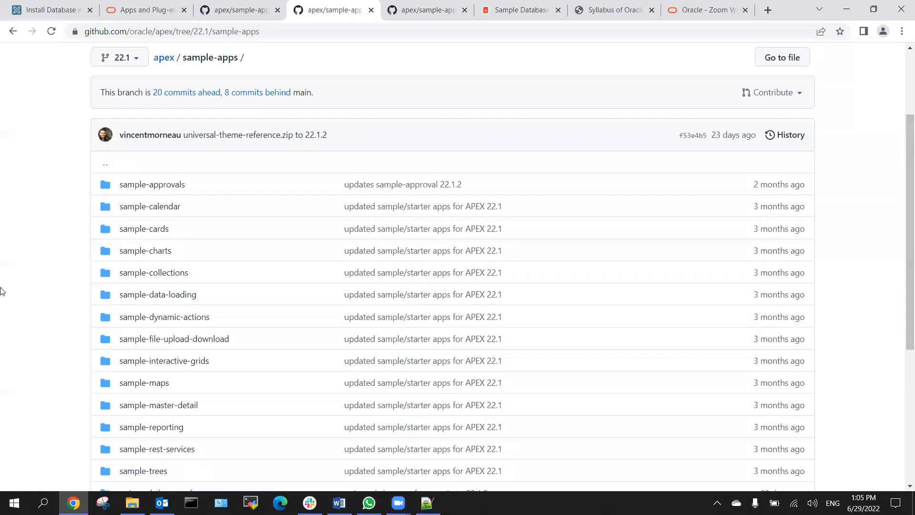
Close the three GitHub tabs and open the Oracle APEX course syllabus PDF.
{"action": "left_click", "coordinate": [371, 10]}
{"action": "left_click", "coordinate": [407, 10]}
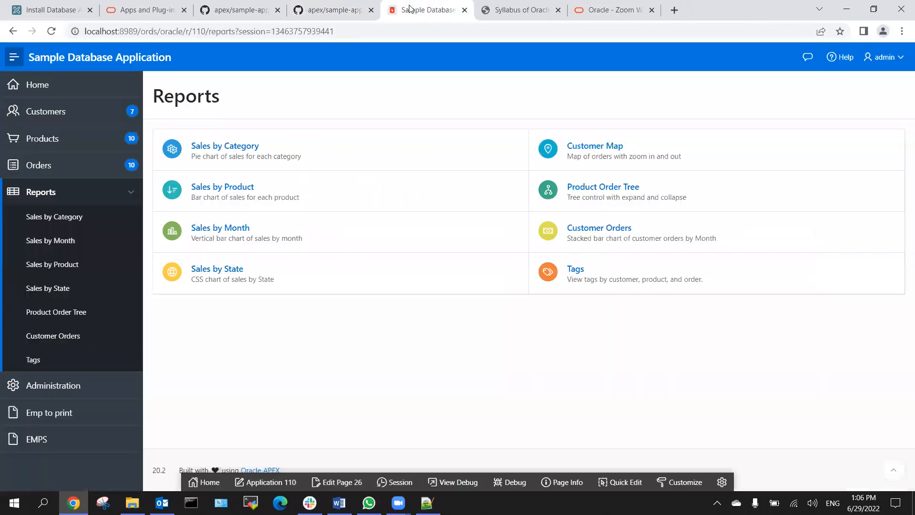
{"action": "left_click", "coordinate": [372, 10]}
{"action": "left_click", "coordinate": [277, 10]}
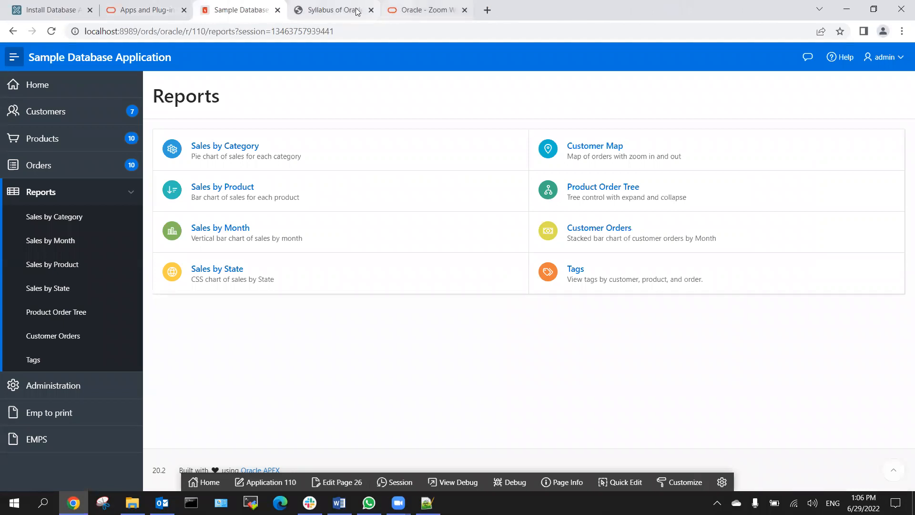
{"action": "left_click", "coordinate": [328, 10]}
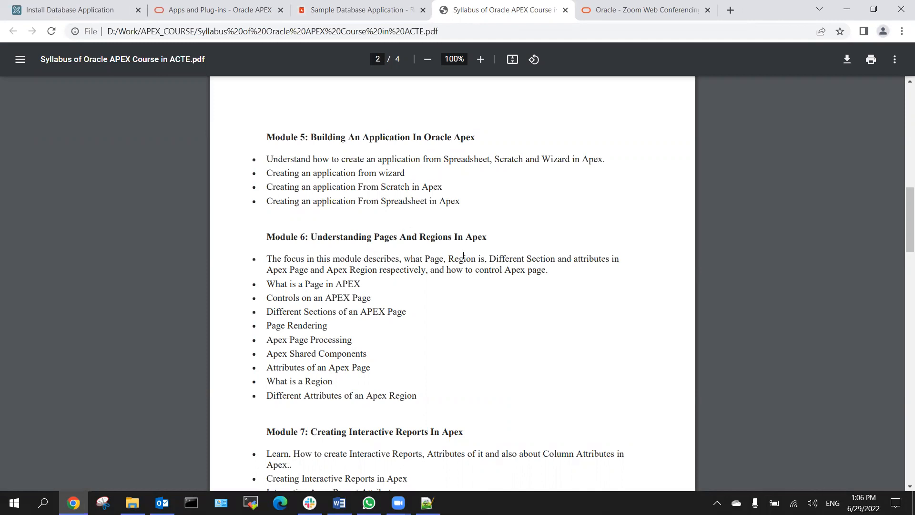
Open page 1 of the Sample Database Application (application 110) in Page Designer.
{"action": "left_click", "coordinate": [72, 12]}
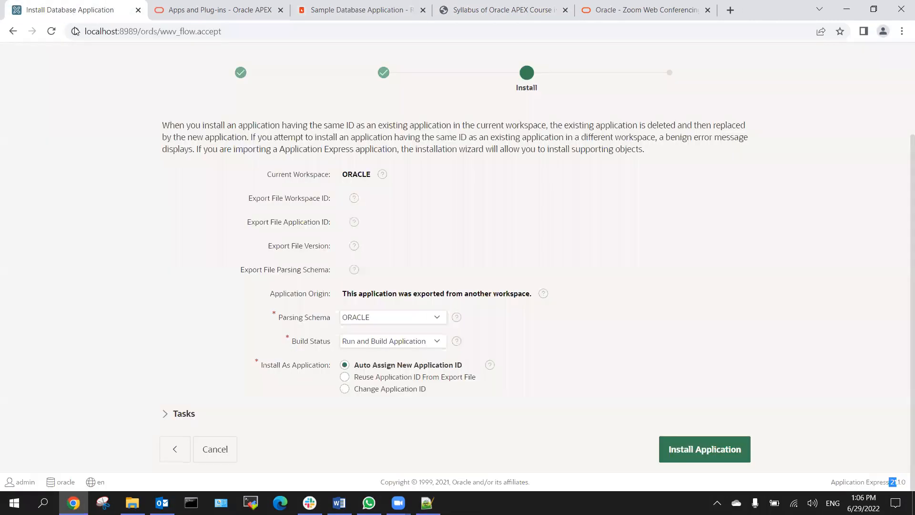
{"action": "left_click", "coordinate": [54, 61]}
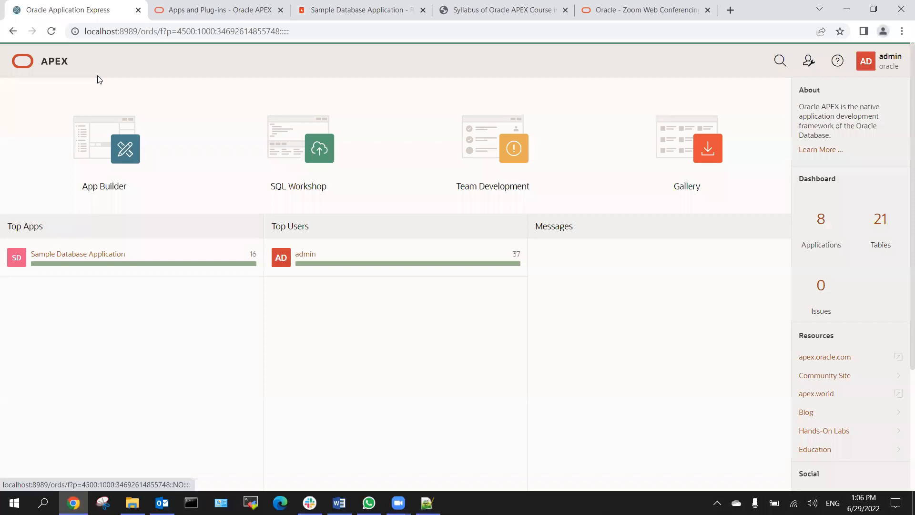
{"action": "left_click", "coordinate": [815, 221]}
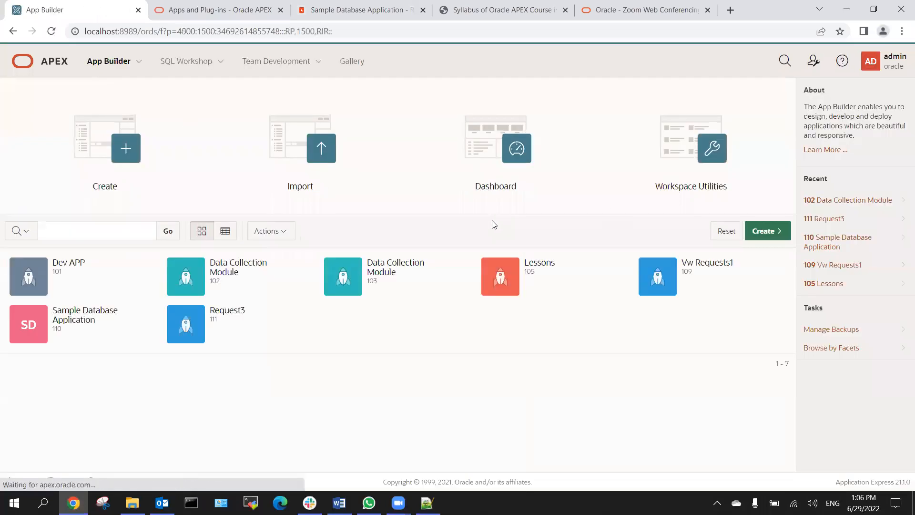
{"action": "left_click", "coordinate": [85, 325]}
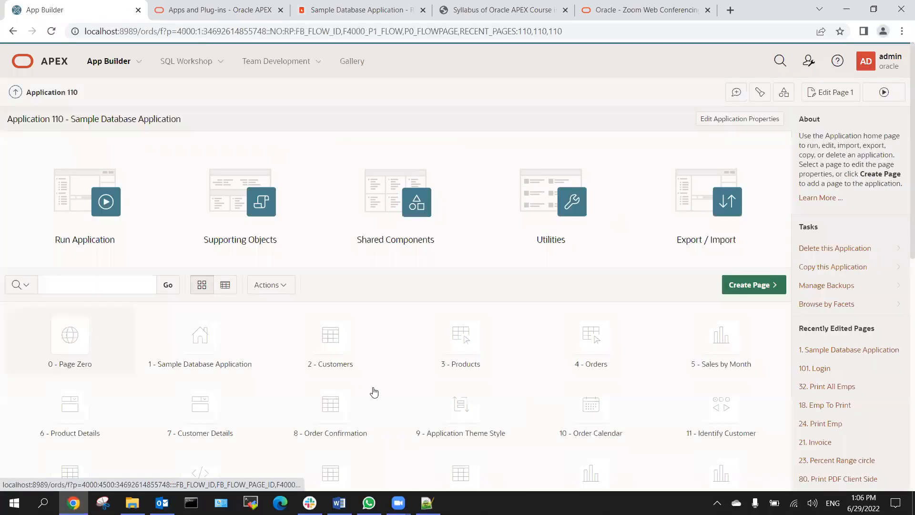
{"action": "left_click", "coordinate": [206, 347]}
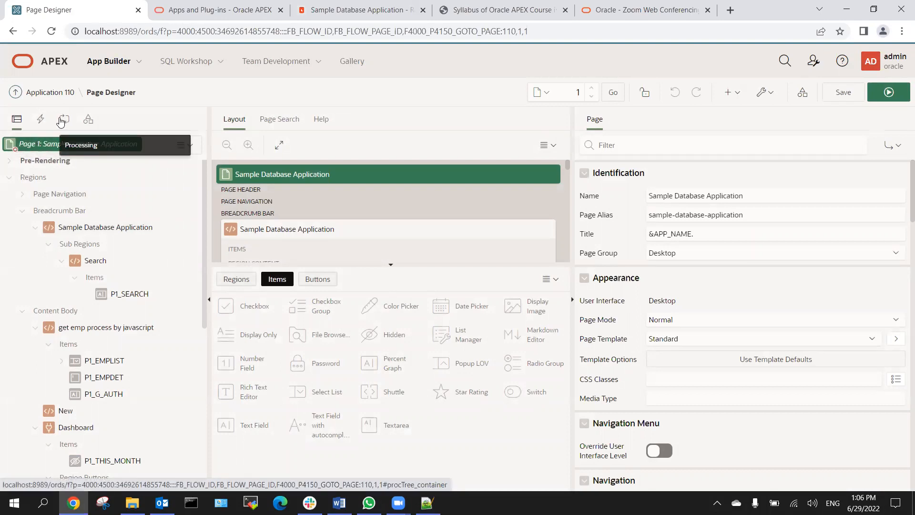
Collapse the Breadcrumb Bar and Content Body regions in the page tree and select the page's root node.
{"action": "left_click", "coordinate": [21, 213]}
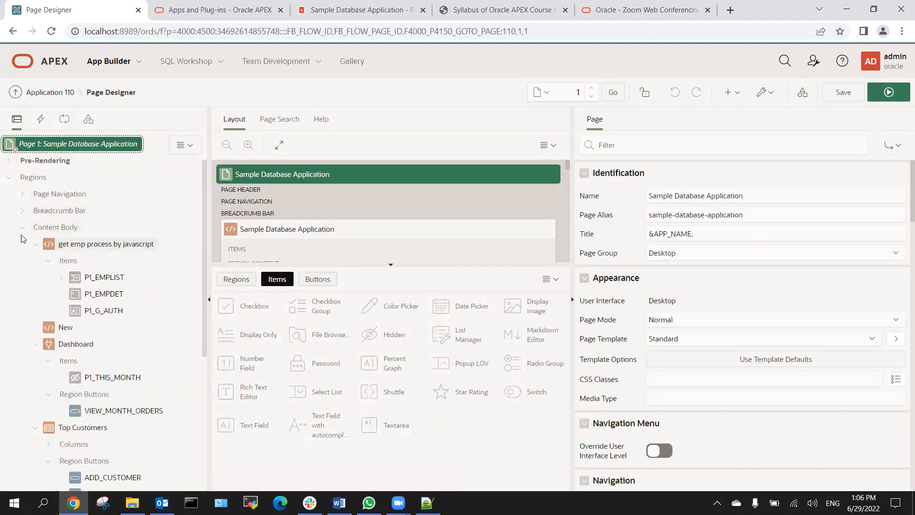
{"action": "left_click", "coordinate": [22, 228]}
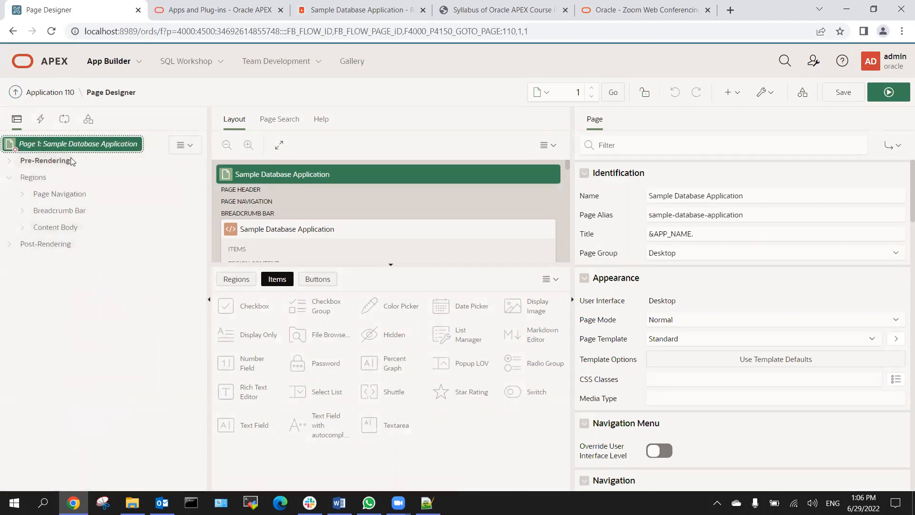
{"action": "left_click", "coordinate": [48, 160]}
{"action": "left_click", "coordinate": [55, 144]}
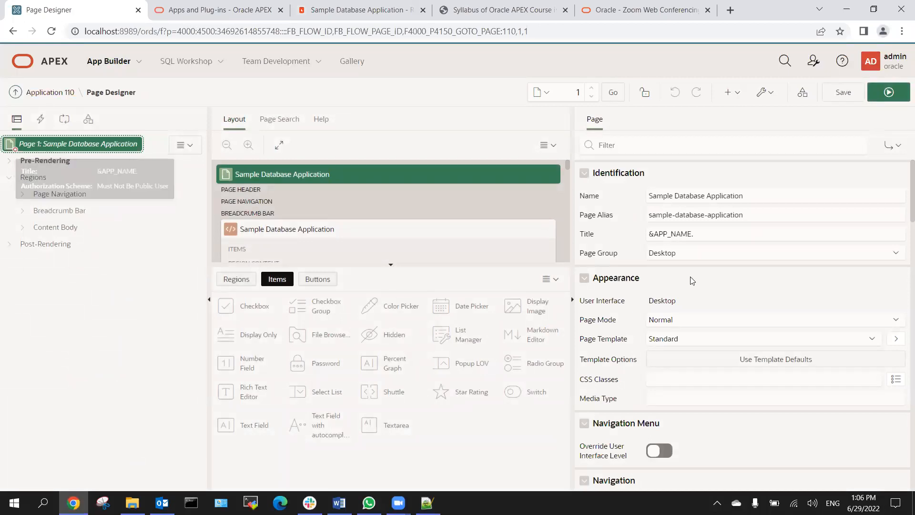
Examine the Page Template choices in page 1's Appearance properties.
{"action": "left_click", "coordinate": [681, 337]}
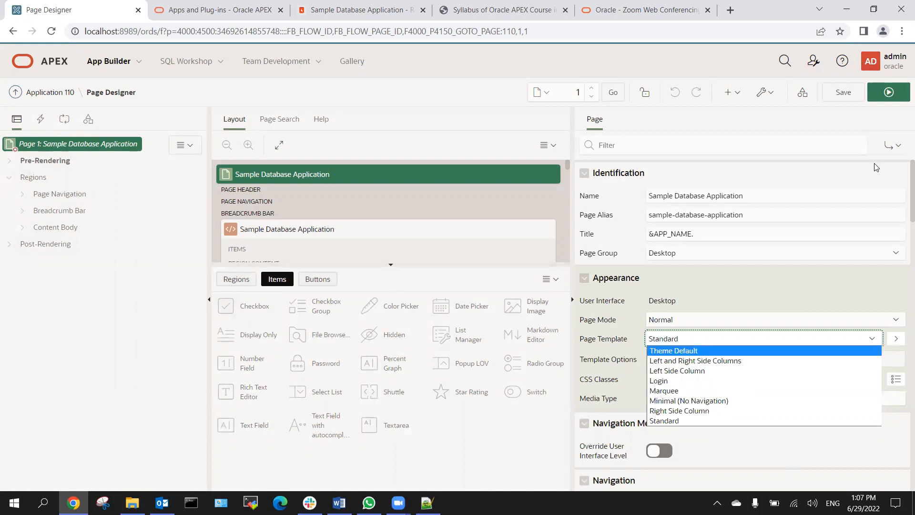
{"action": "scroll", "coordinate": [902, 190], "scroll_direction": "down", "scroll_amount": 3}
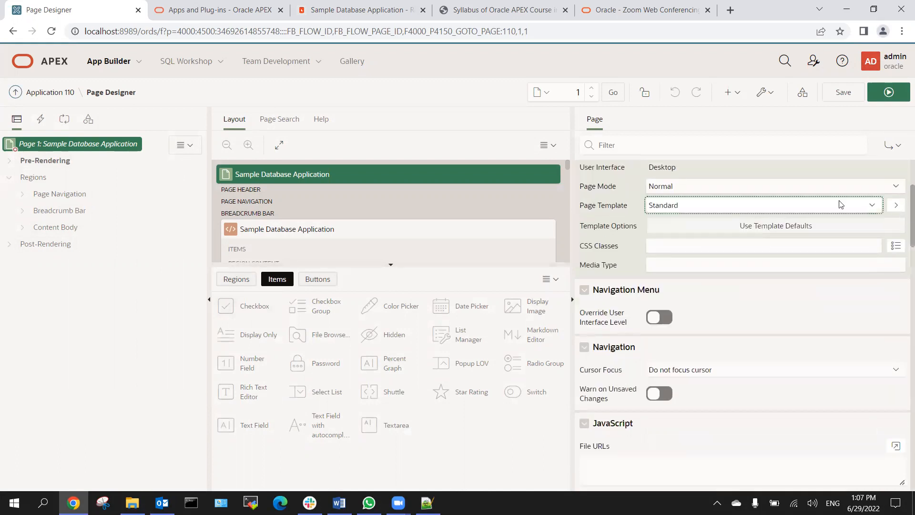
{"action": "left_click", "coordinate": [674, 207]}
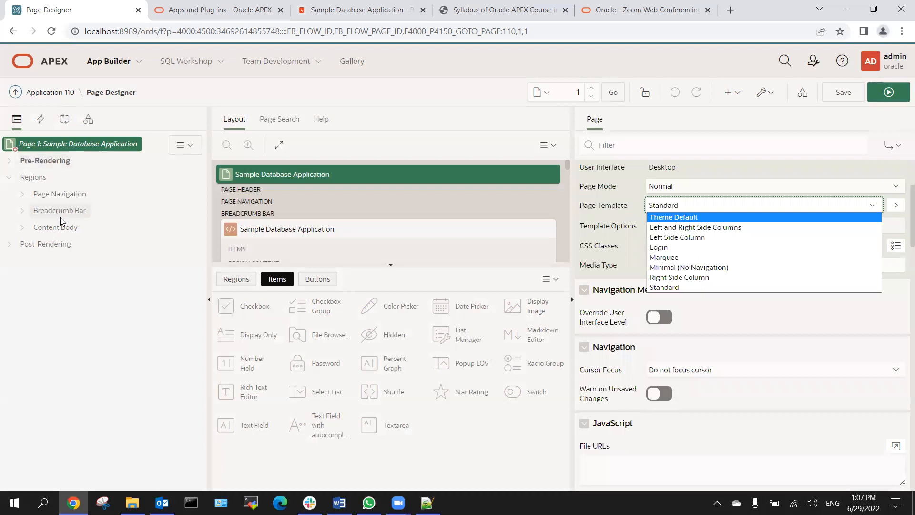
Begin a new blank page in Application 110 with page number 36, the name Page and Normal page mode.
{"action": "left_click", "coordinate": [61, 92]}
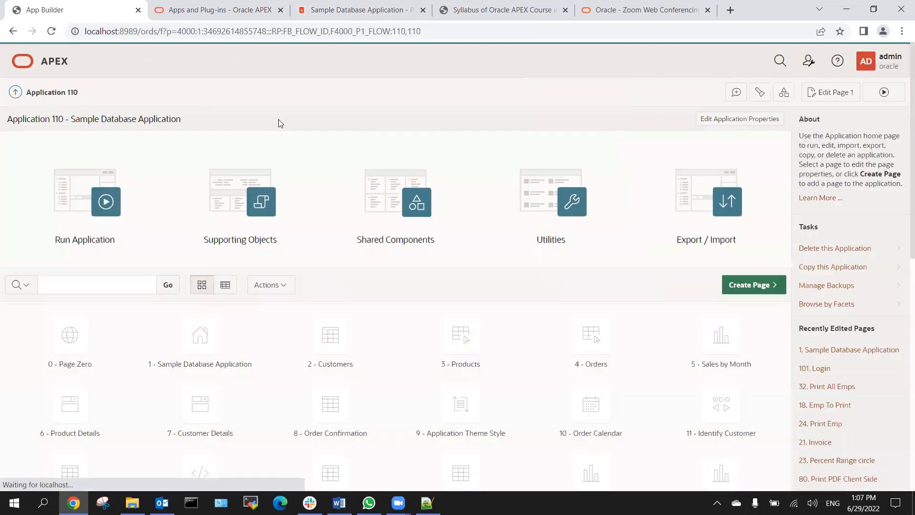
{"action": "left_click", "coordinate": [738, 290]}
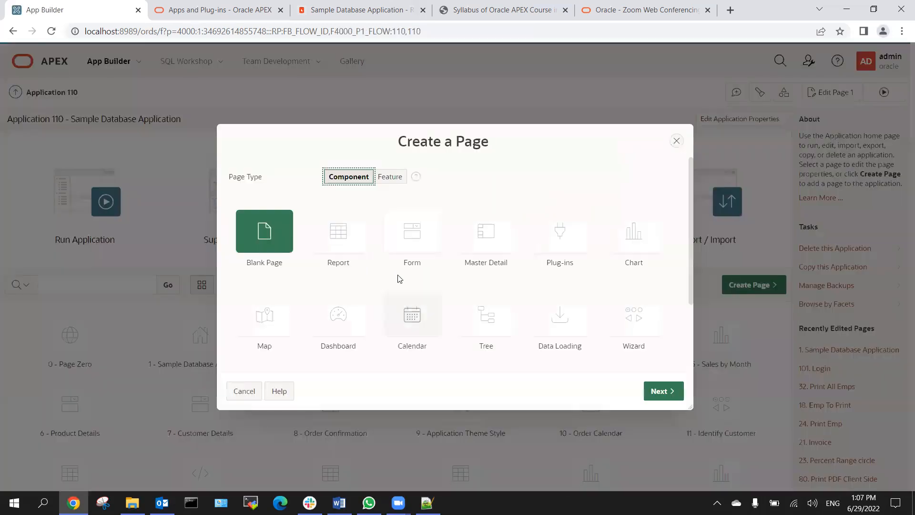
{"action": "left_click", "coordinate": [263, 234]}
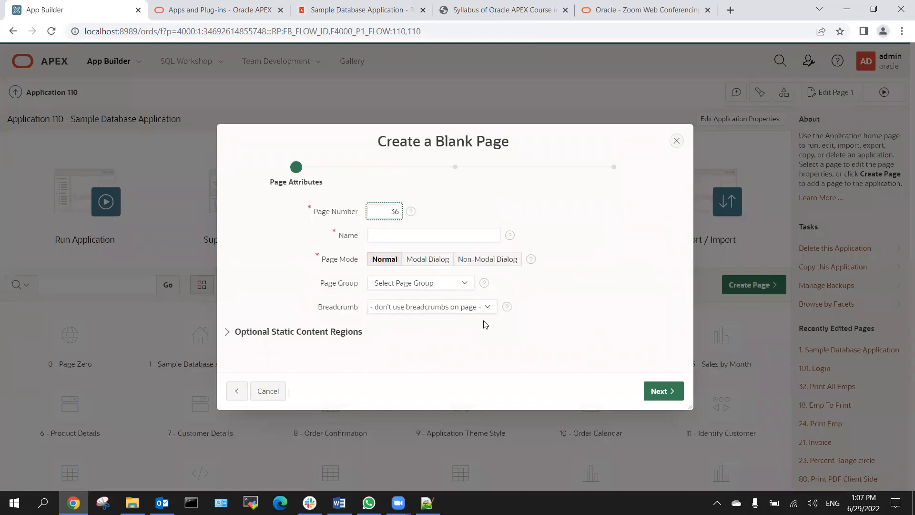
{"action": "left_click", "coordinate": [419, 237]}
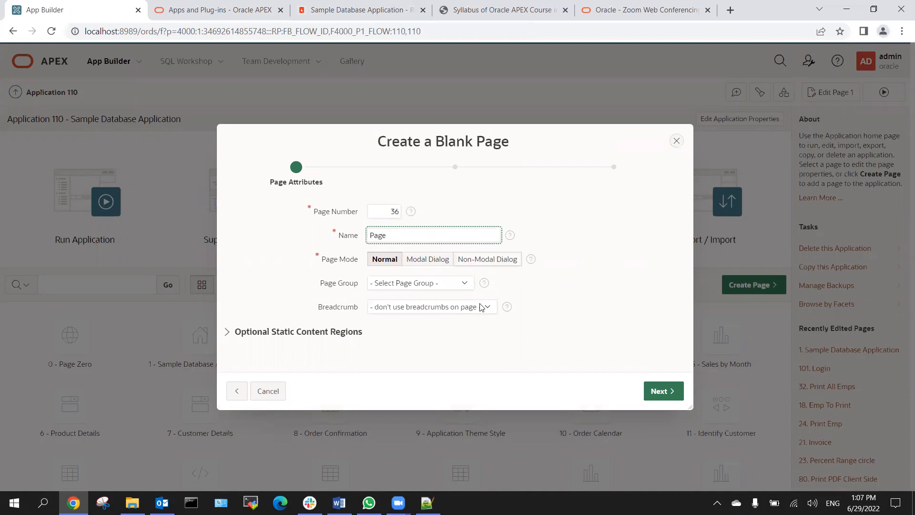
{"action": "left_click", "coordinate": [661, 392]}
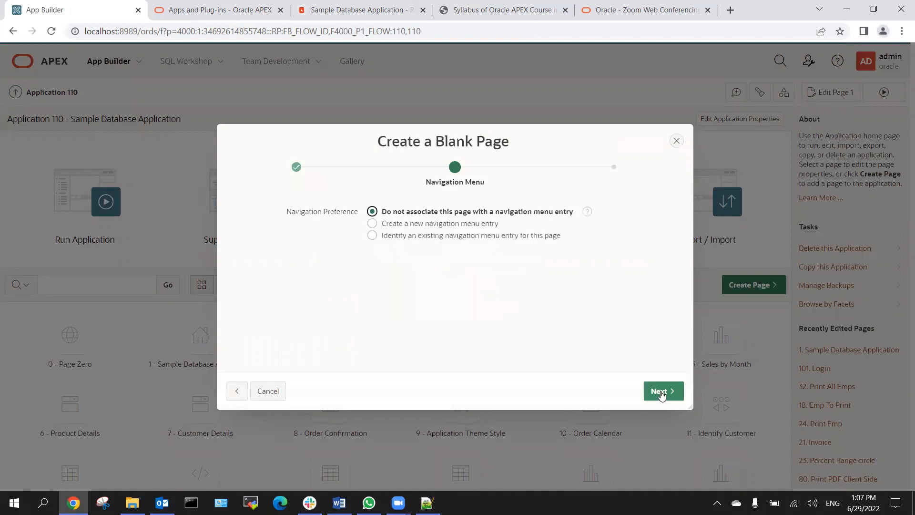
Give the new page its own navigation menu entry with no parent selected, and finish creating the page.
{"action": "left_click", "coordinate": [445, 230]}
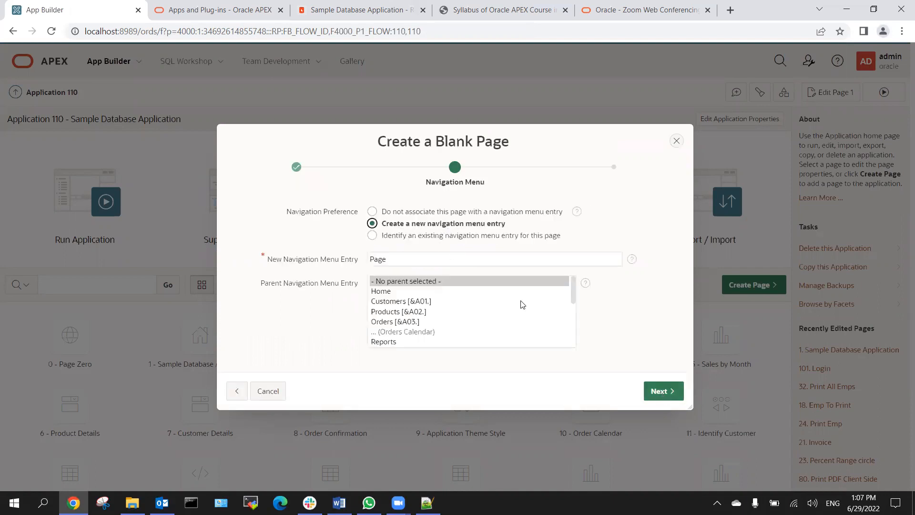
{"action": "left_click", "coordinate": [661, 392]}
{"action": "left_click", "coordinate": [236, 391]}
{"action": "left_click", "coordinate": [381, 292]}
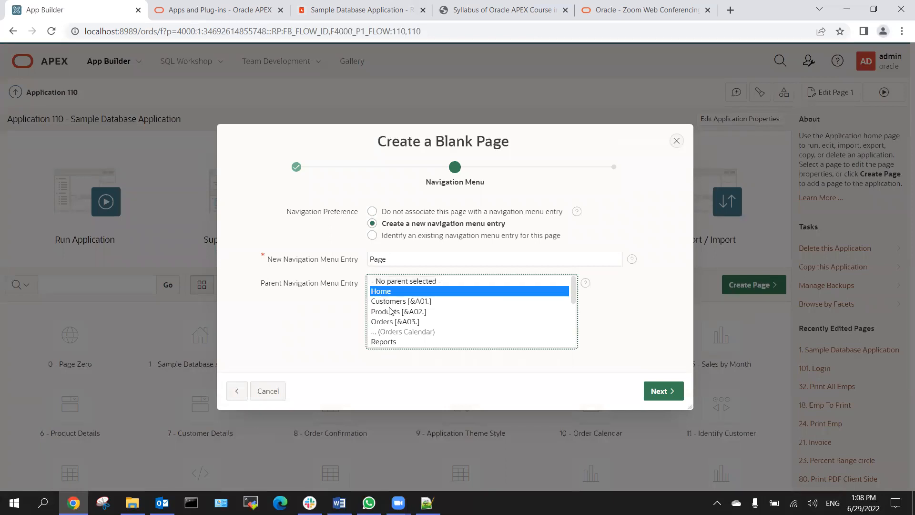
{"action": "left_click", "coordinate": [397, 259]}
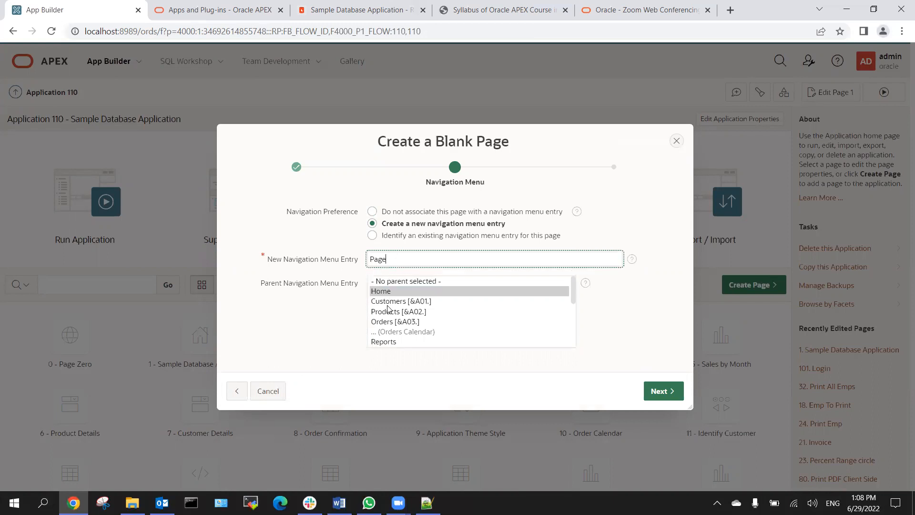
{"action": "left_click", "coordinate": [389, 303]}
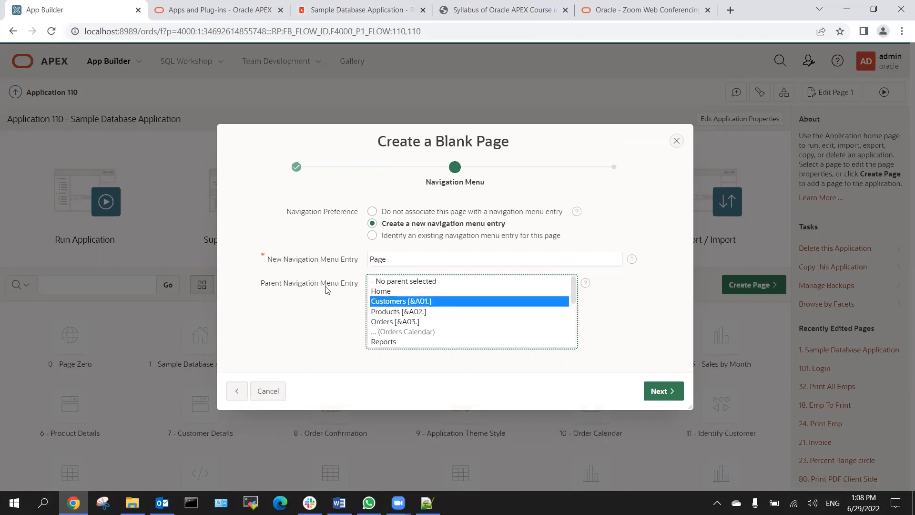
{"action": "left_click", "coordinate": [392, 282]}
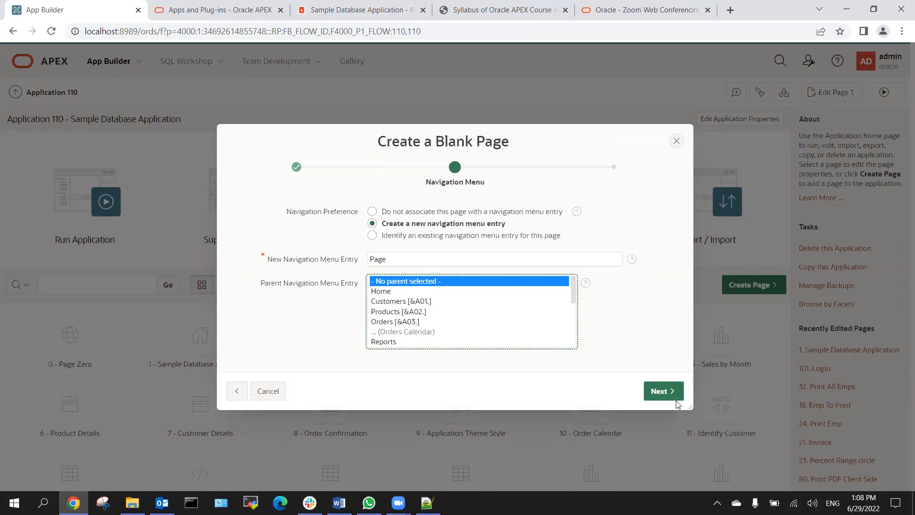
{"action": "left_click", "coordinate": [660, 393]}
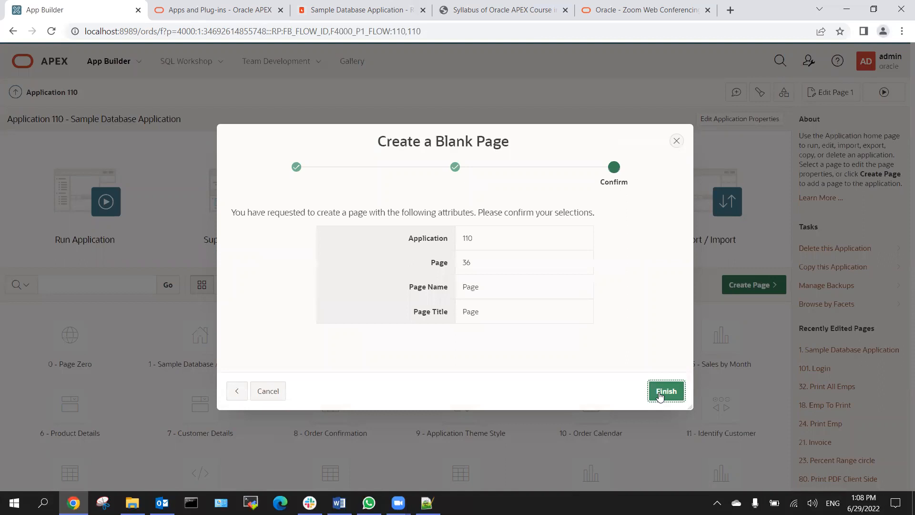
{"action": "left_click", "coordinate": [665, 392]}
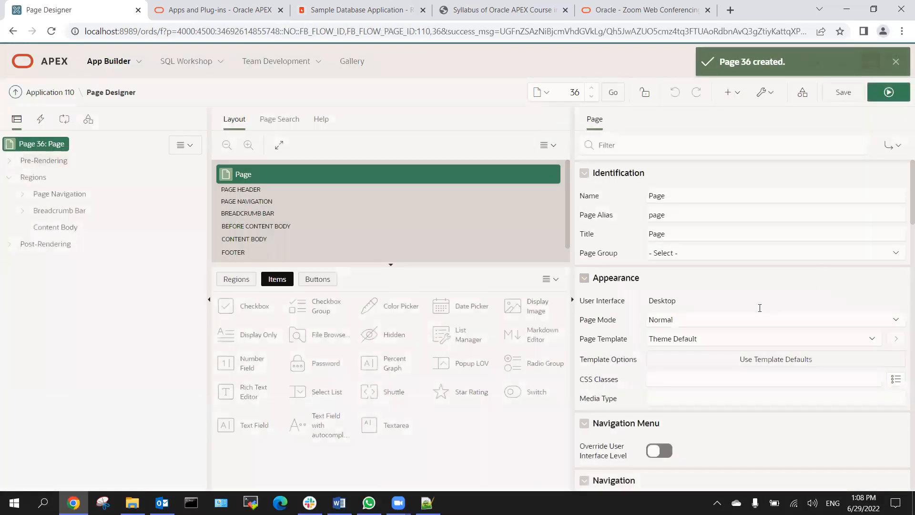
Look through page 36's properties, checking the Page Mode and the Page Template choices.
{"action": "scroll", "coordinate": [734, 309], "scroll_direction": "down", "scroll_amount": 3}
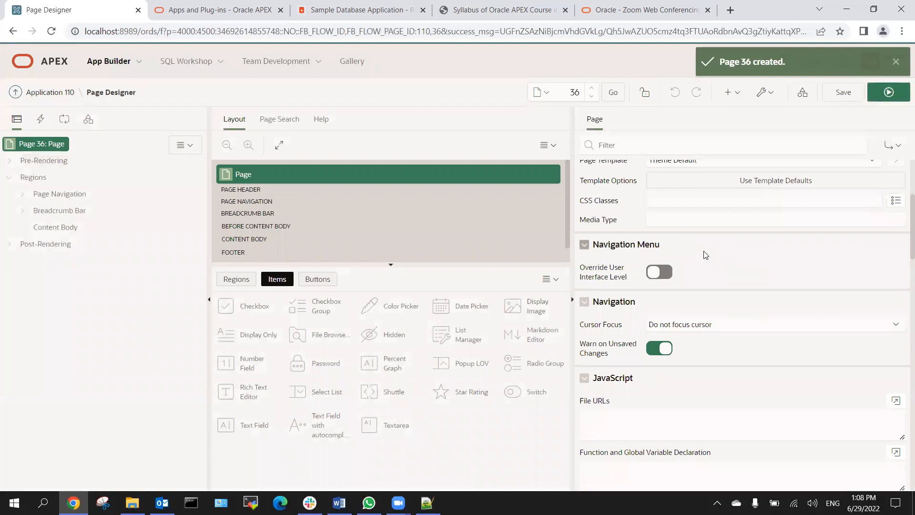
{"action": "scroll", "coordinate": [705, 255], "scroll_direction": "up", "scroll_amount": 3}
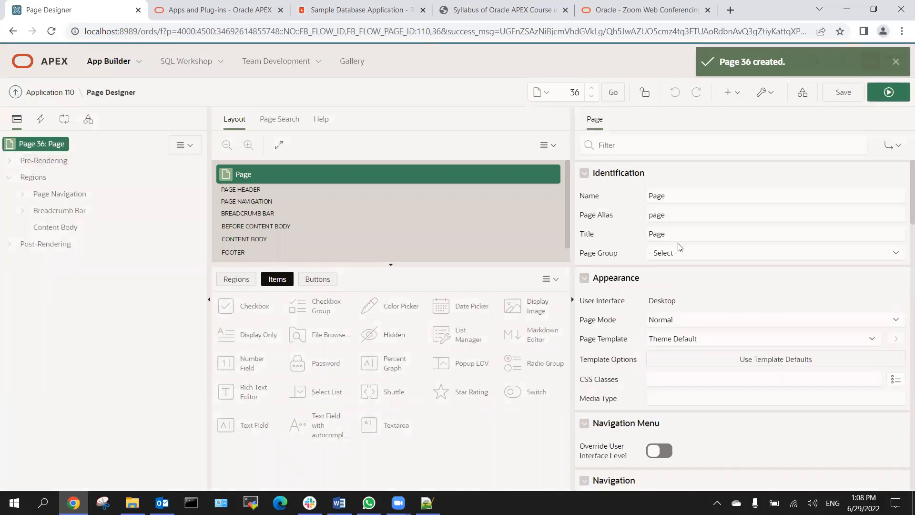
{"action": "left_click", "coordinate": [669, 326]}
{"action": "left_click", "coordinate": [671, 326]}
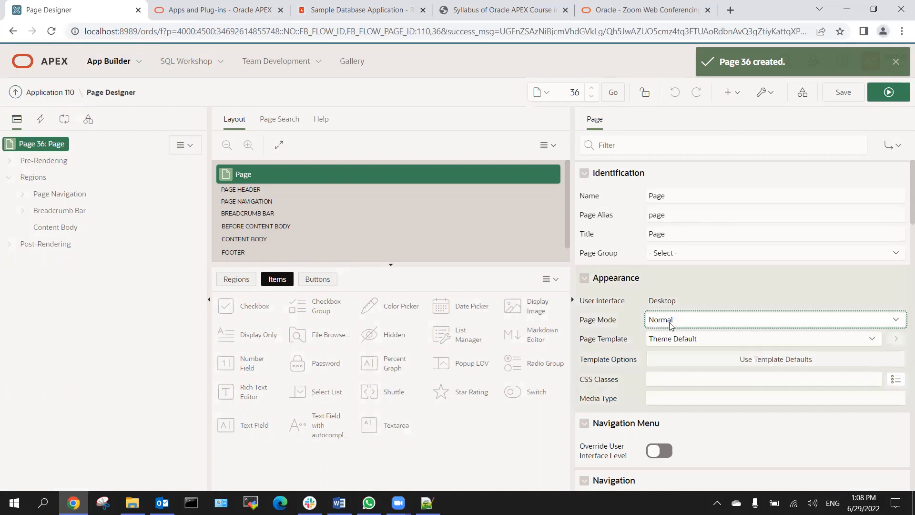
{"action": "left_click", "coordinate": [671, 336]}
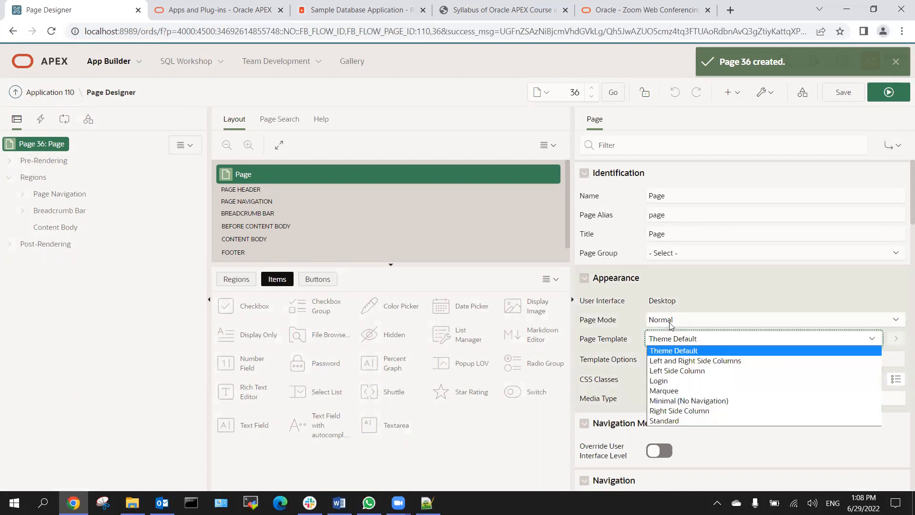
{"action": "left_click", "coordinate": [670, 326]}
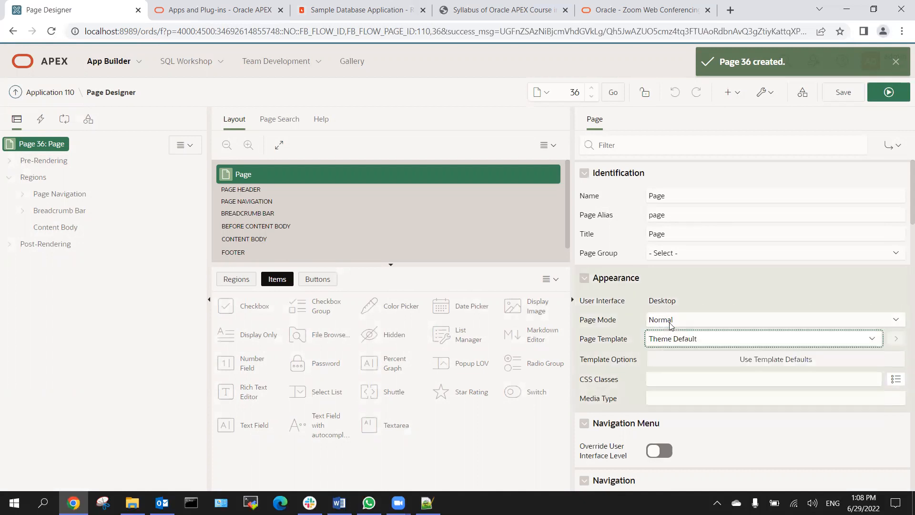
Run page 36, collapse its side navigation menu, and return to Page Designer.
{"action": "left_click", "coordinate": [889, 92]}
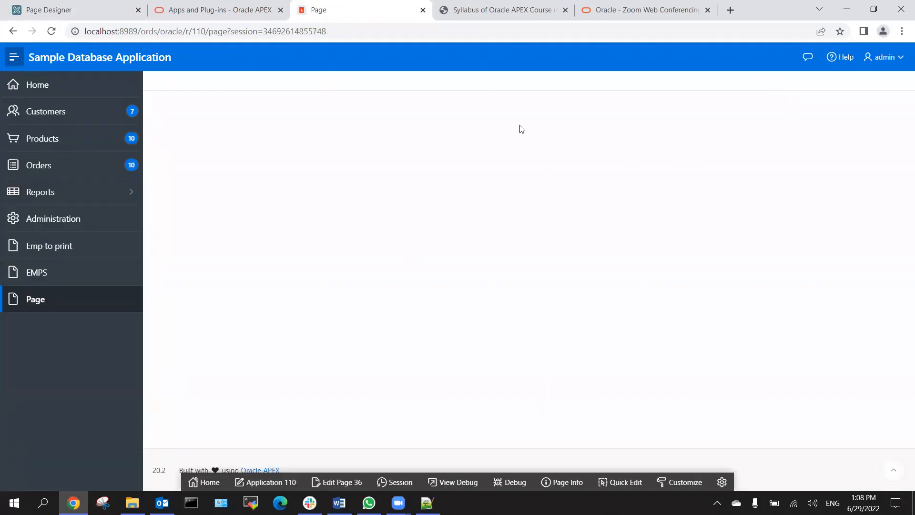
{"action": "left_click", "coordinate": [13, 57]}
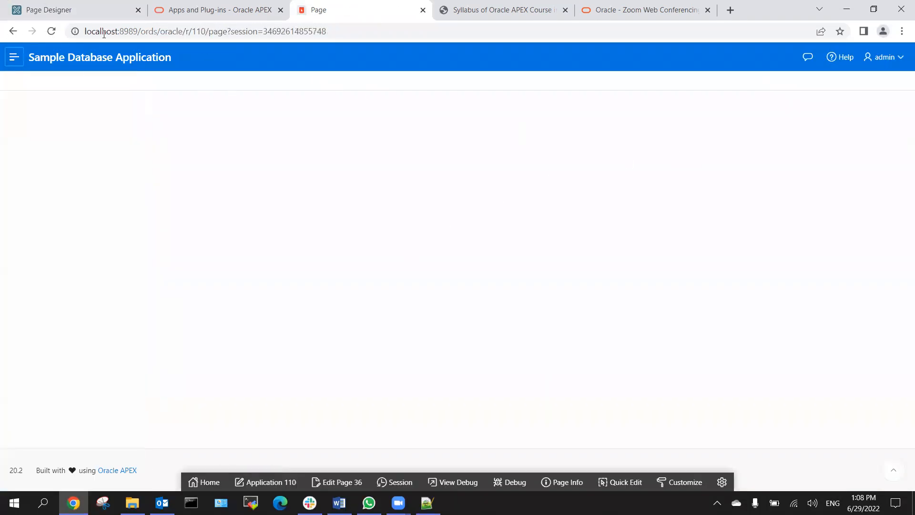
{"action": "left_click", "coordinate": [50, 9]}
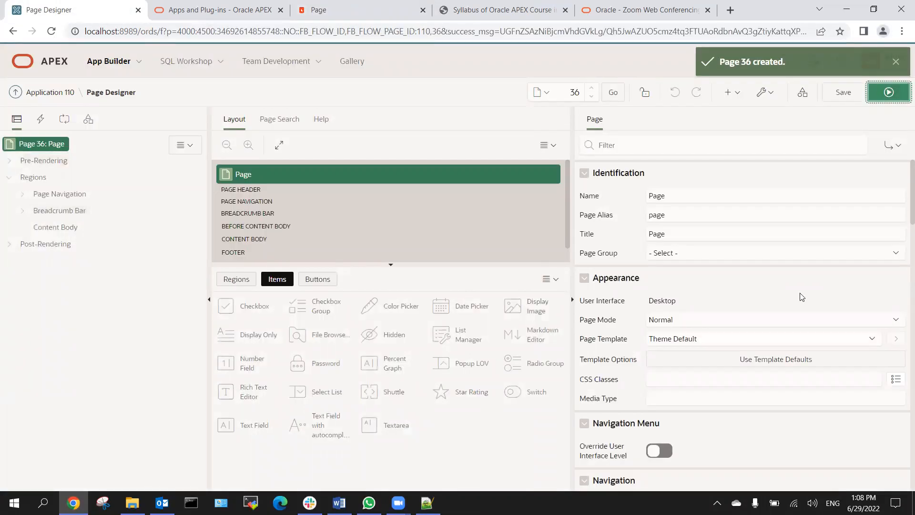
Set page 36's Page Template to Right Side Column, then save and run the page.
{"action": "left_click", "coordinate": [801, 339]}
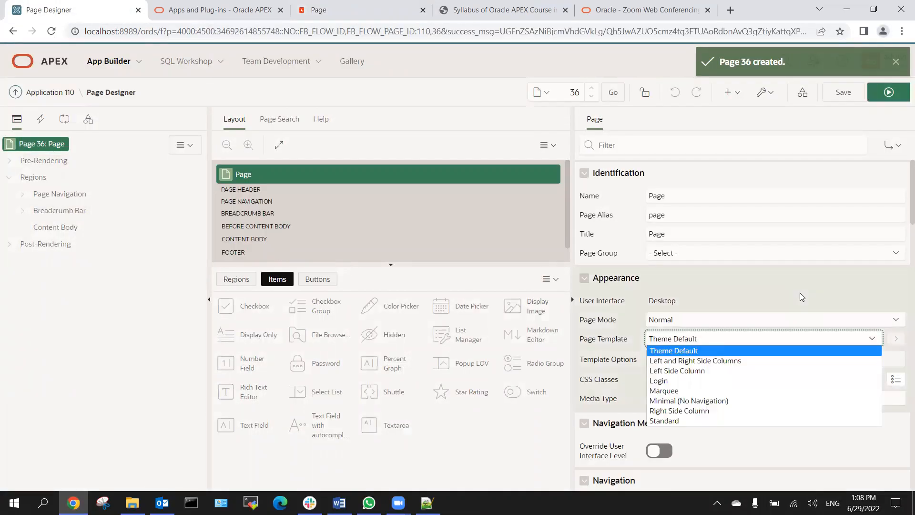
{"action": "left_click", "coordinate": [687, 406]}
{"action": "left_click", "coordinate": [888, 93]}
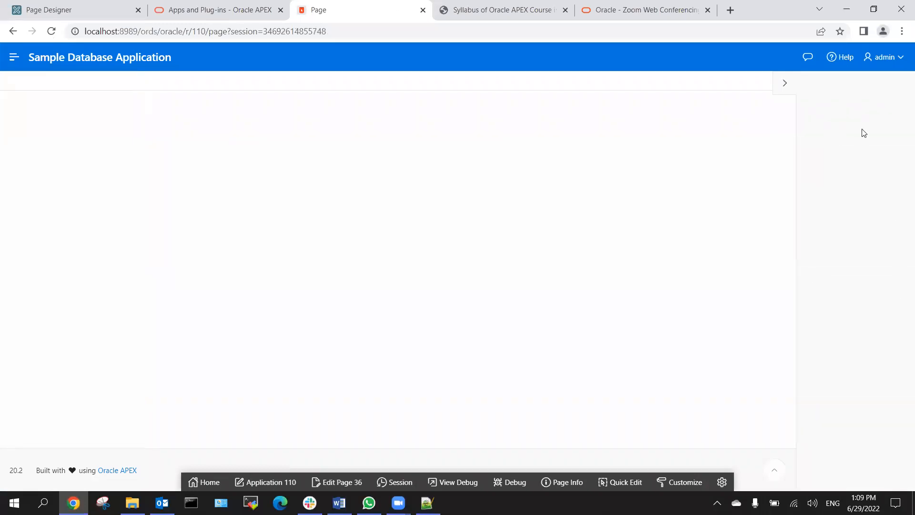
Toggle the running page's right side column between collapsed and expanded.
{"action": "left_click", "coordinate": [786, 85]}
{"action": "left_click", "coordinate": [896, 85]}
{"action": "left_click", "coordinate": [789, 89]}
Set page 36's Page Template to Left and Right Side Columns in Page Designer.
{"action": "left_click", "coordinate": [98, 9]}
{"action": "left_click", "coordinate": [764, 338]}
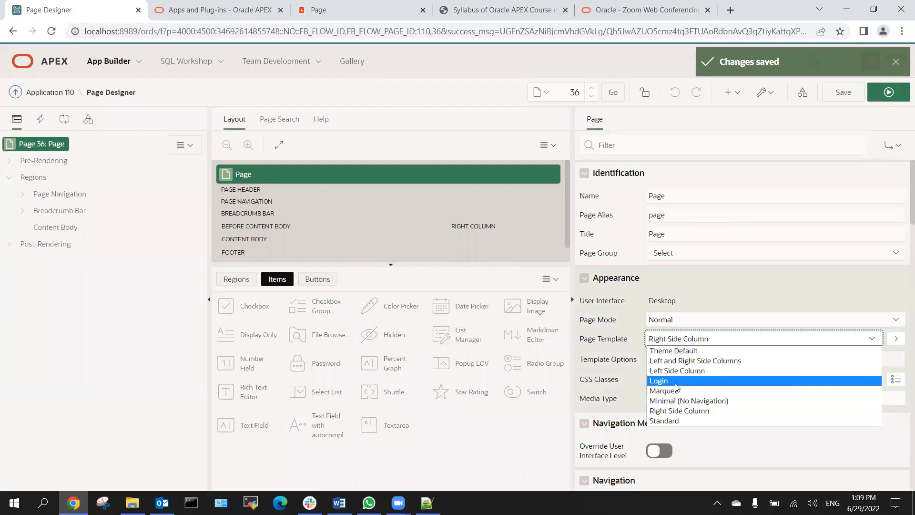
{"action": "key", "text": "Up"}
{"action": "key", "text": "Up"}
{"action": "key", "text": "Return"}
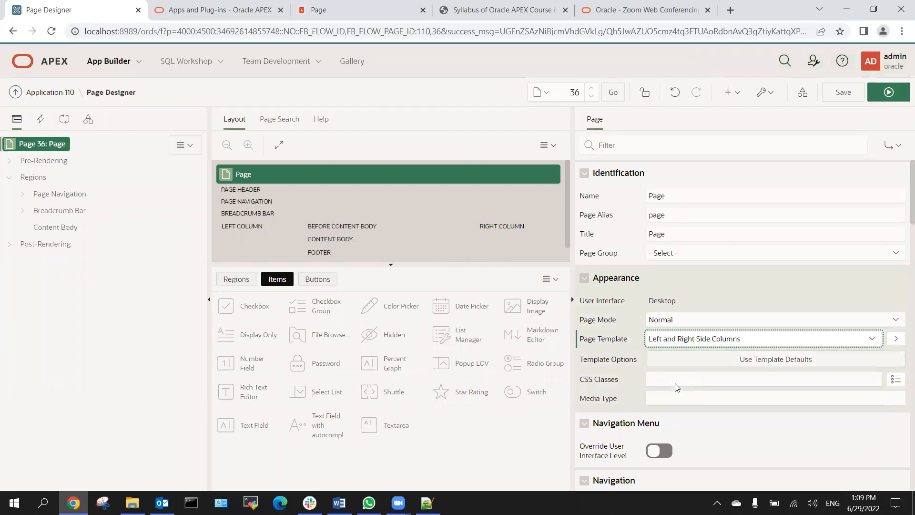
Run page 36 with the Left and Right Side Columns template, toggle its right side column, and return to Page Designer.
{"action": "left_click", "coordinate": [885, 93]}
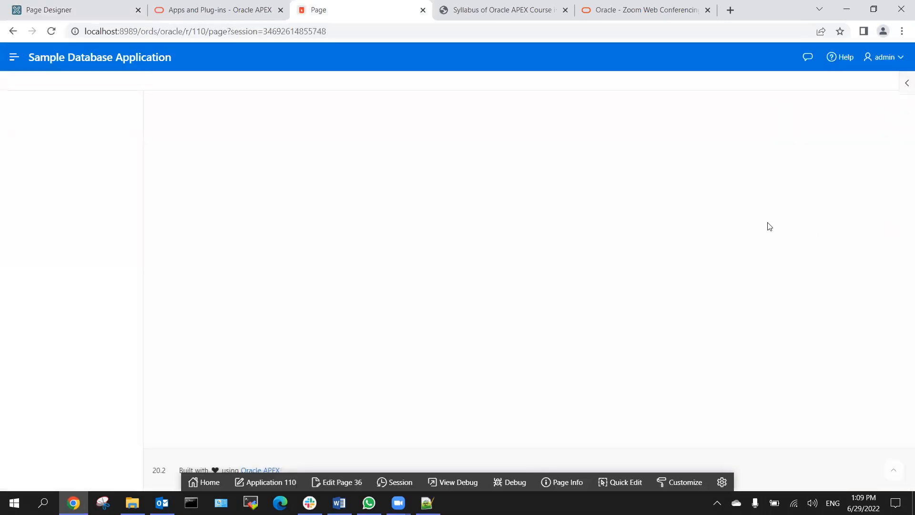
{"action": "left_click", "coordinate": [905, 82]}
{"action": "left_click", "coordinate": [69, 7]}
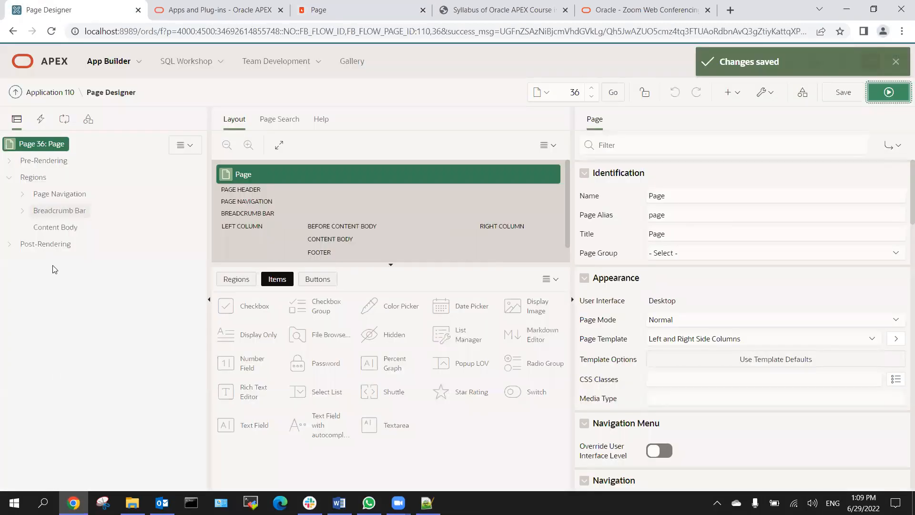
Set page 36's Page Template to Login, save and run the page, then return to Page Designer.
{"action": "left_click", "coordinate": [702, 333]}
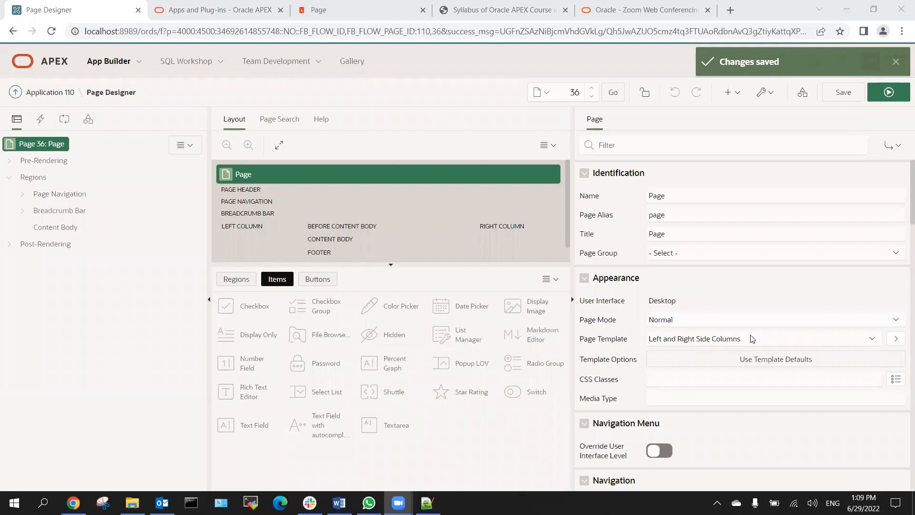
{"action": "left_click", "coordinate": [679, 340]}
{"action": "left_click", "coordinate": [660, 381]}
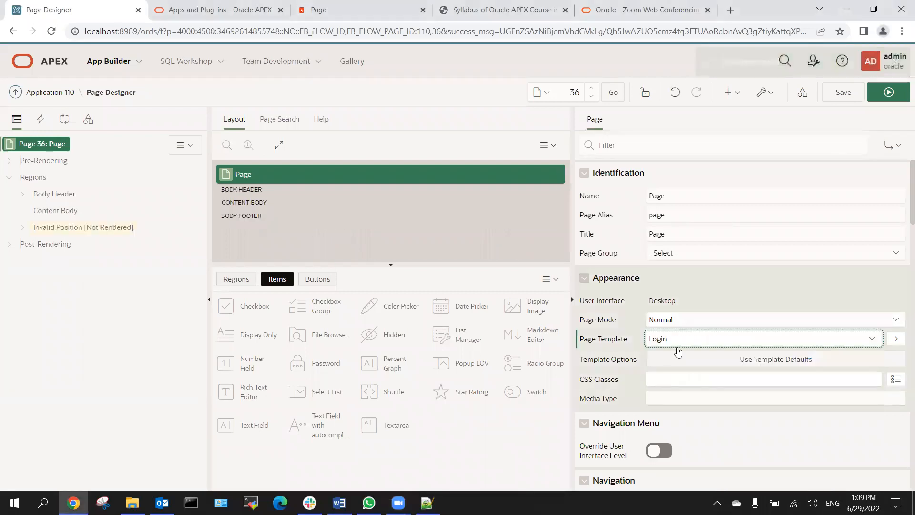
{"action": "left_click", "coordinate": [888, 92]}
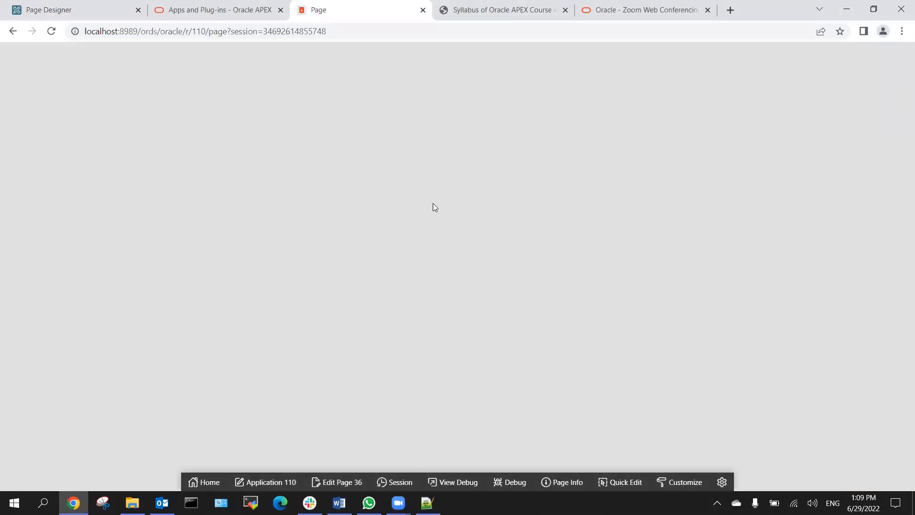
{"action": "left_click", "coordinate": [52, 31]}
{"action": "left_click", "coordinate": [58, 13]}
Set page 36's Page Template to Standard, run the page with its side navigation menu expanded, and return to Page Designer.
{"action": "left_click", "coordinate": [666, 339]}
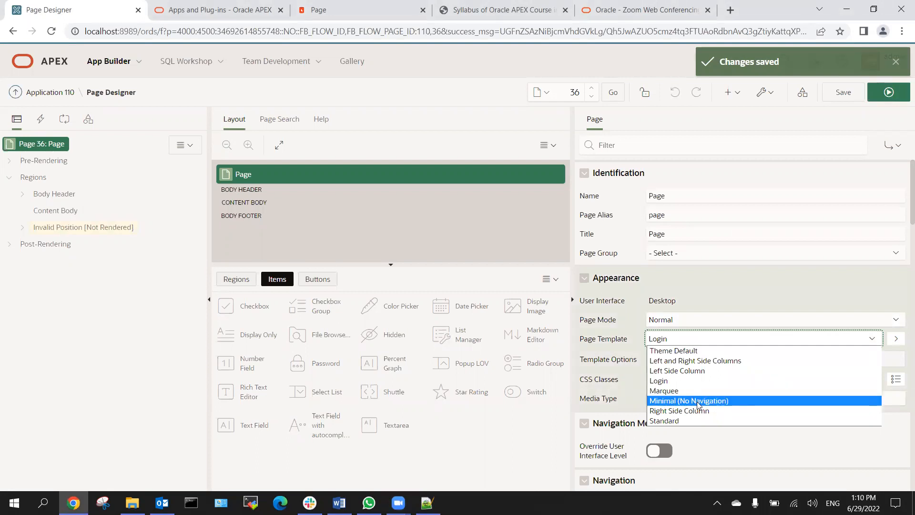
{"action": "left_click", "coordinate": [685, 421]}
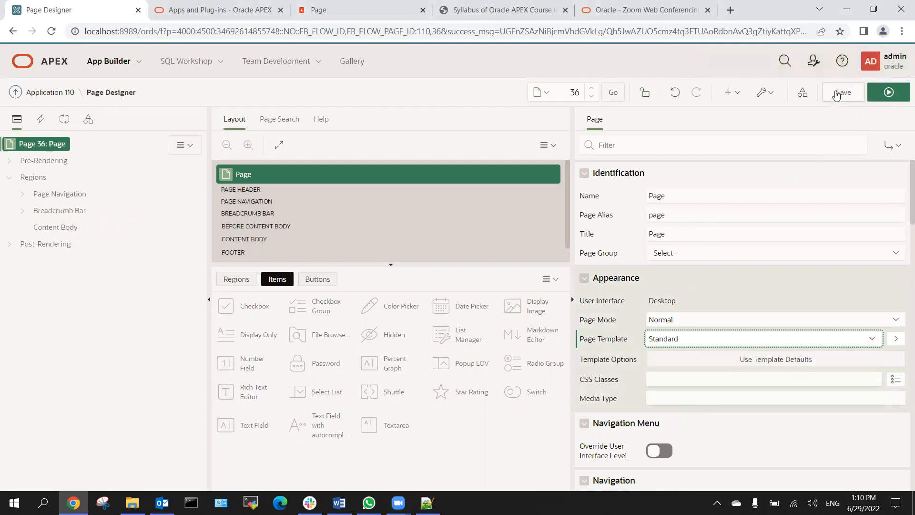
{"action": "left_click", "coordinate": [891, 94]}
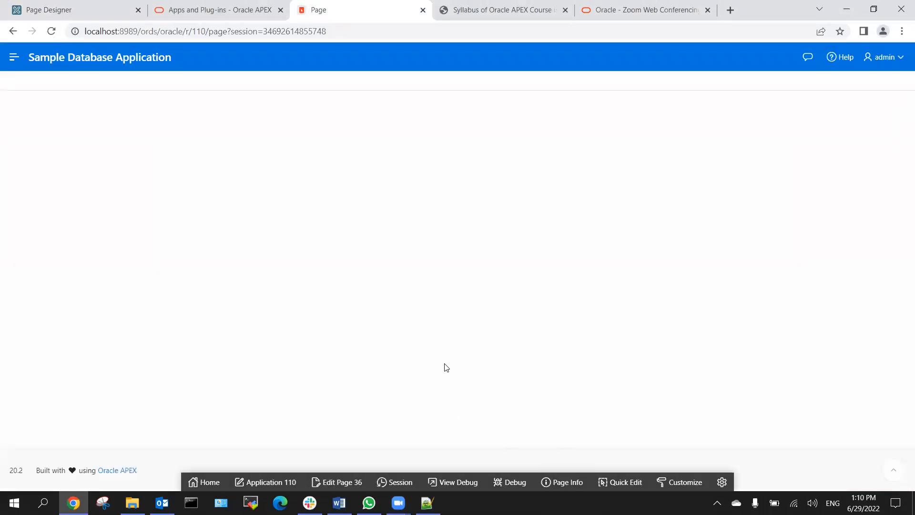
{"action": "left_click", "coordinate": [14, 56]}
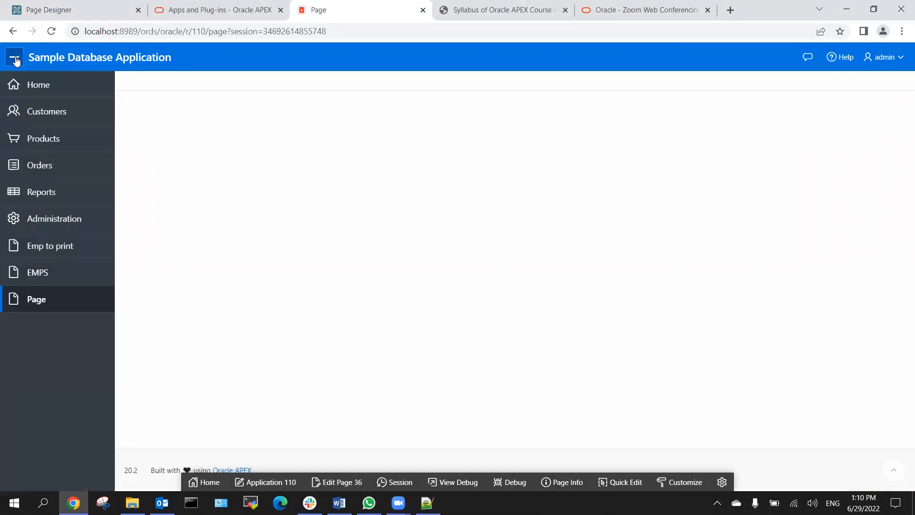
{"action": "left_click", "coordinate": [62, 11]}
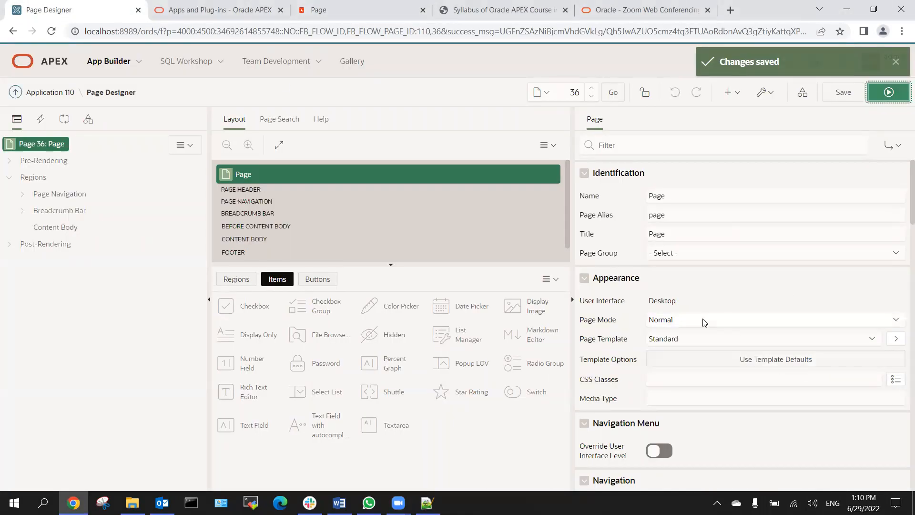
Set page 36's Page Template to Left and Right Side Columns and save the page.
{"action": "left_click", "coordinate": [703, 340]}
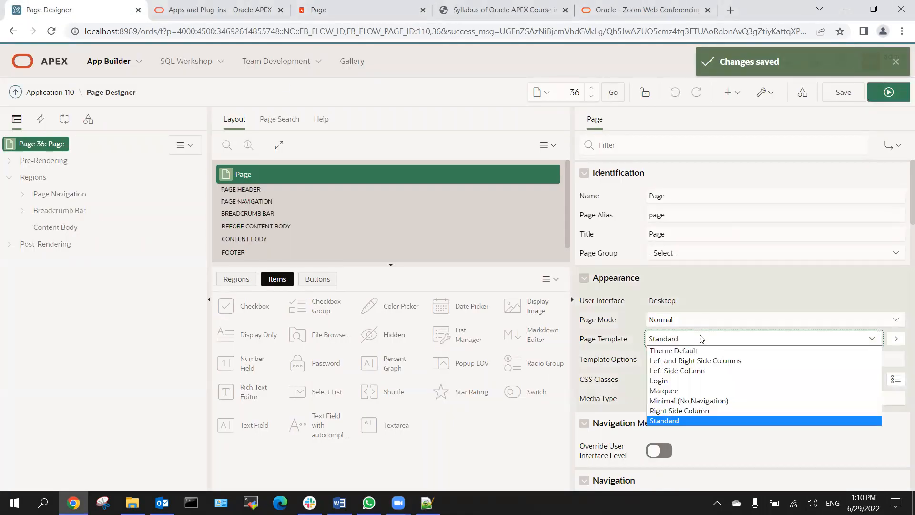
{"action": "left_click", "coordinate": [702, 360]}
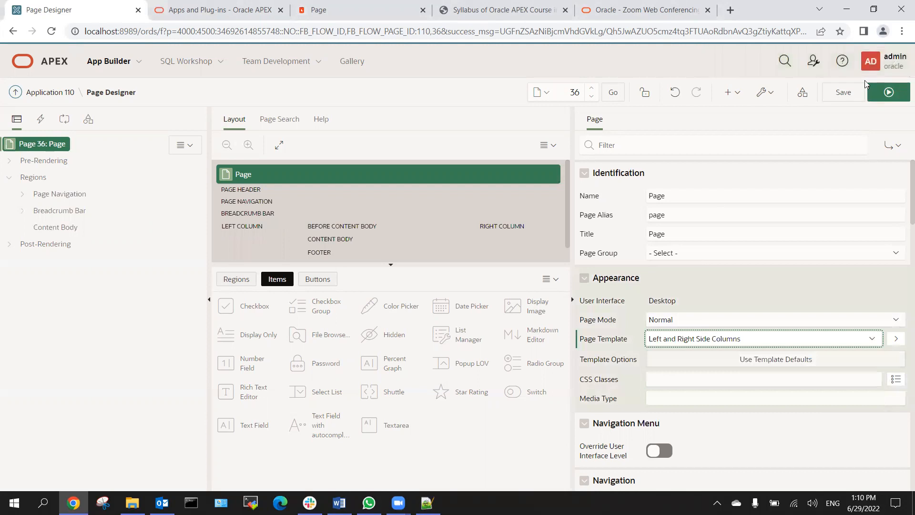
{"action": "left_click", "coordinate": [843, 92]}
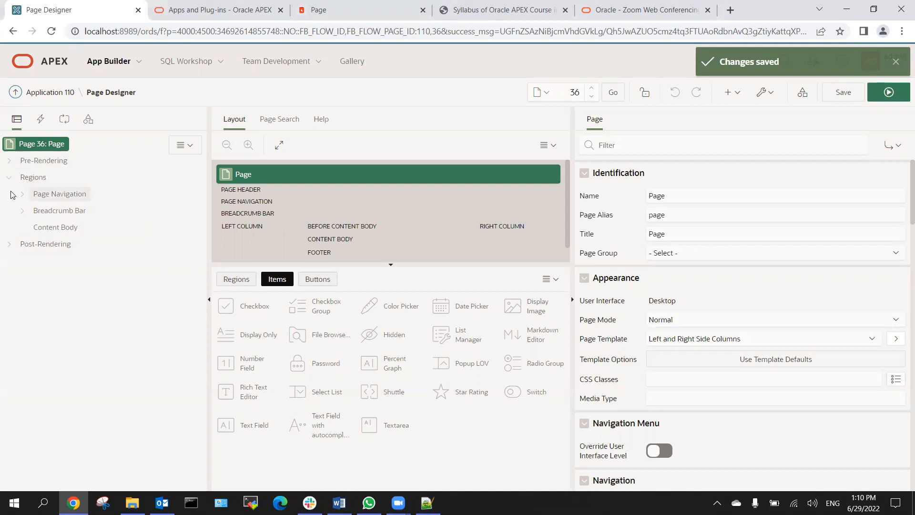
Expand Pre-Rendering and Post-Rendering in the page tree and examine their header, region and footer processing points.
{"action": "left_click", "coordinate": [8, 177]}
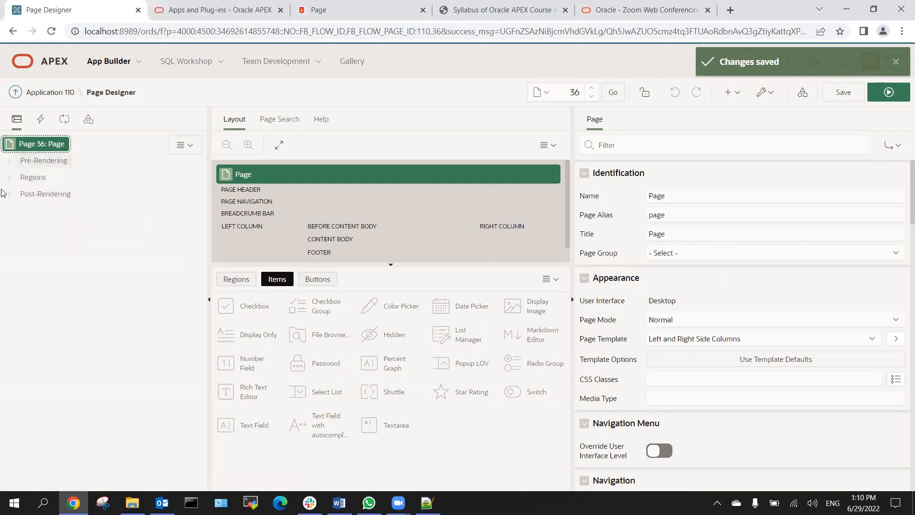
{"action": "left_click", "coordinate": [7, 161]}
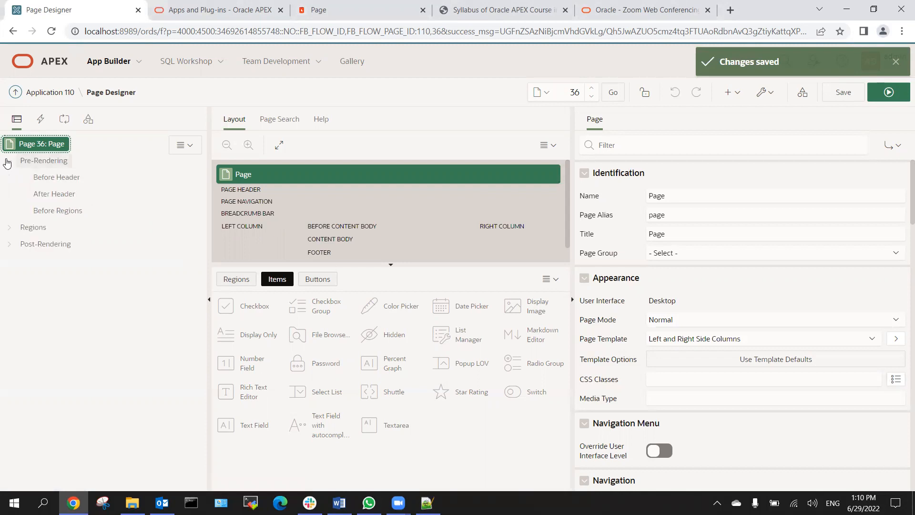
{"action": "left_click", "coordinate": [9, 245]}
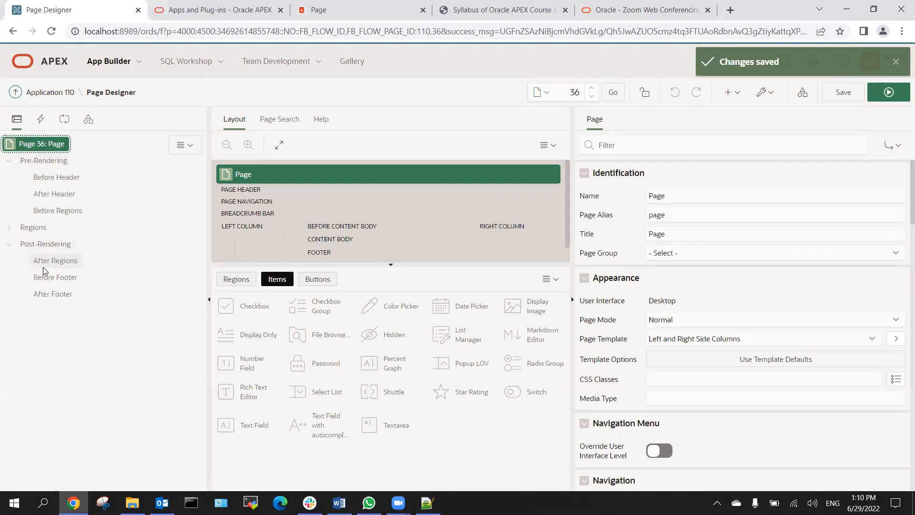
{"action": "right_click", "coordinate": [53, 177]}
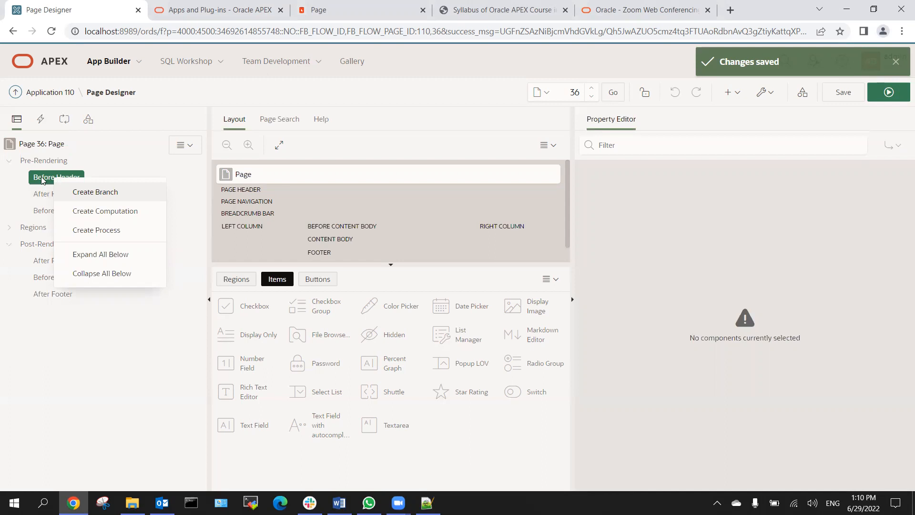
{"action": "left_click", "coordinate": [40, 178]}
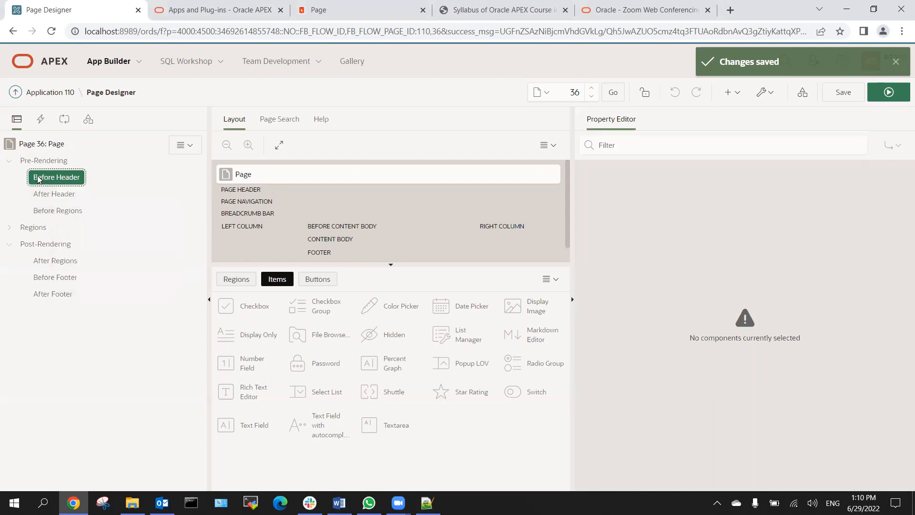
{"action": "left_click", "coordinate": [48, 213]}
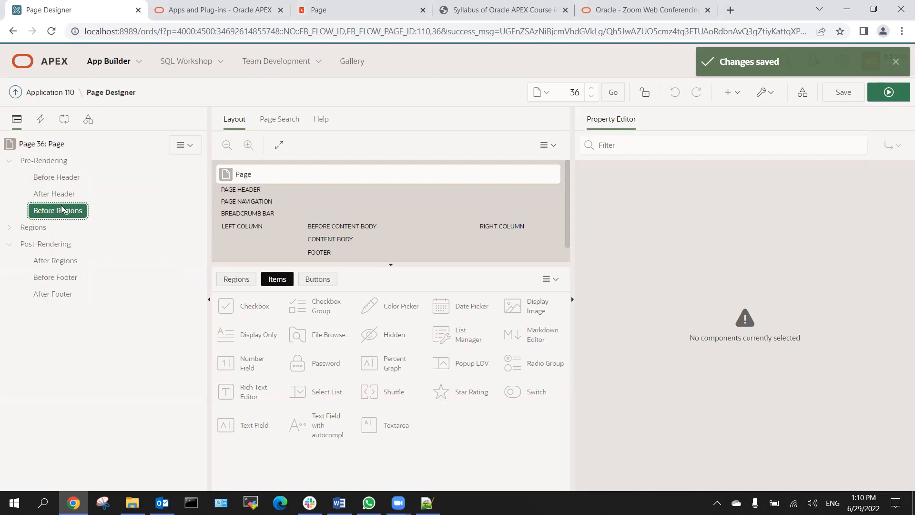
{"action": "left_click", "coordinate": [56, 300]}
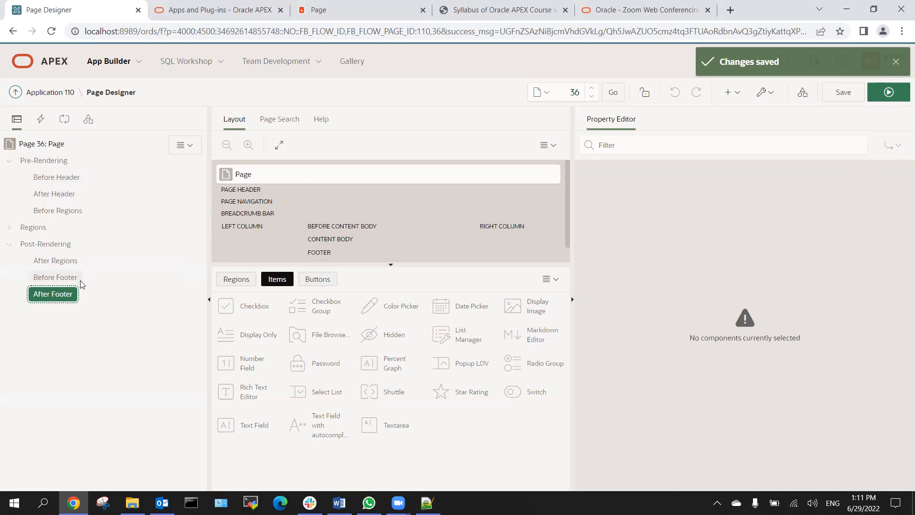
{"action": "left_click", "coordinate": [58, 278]}
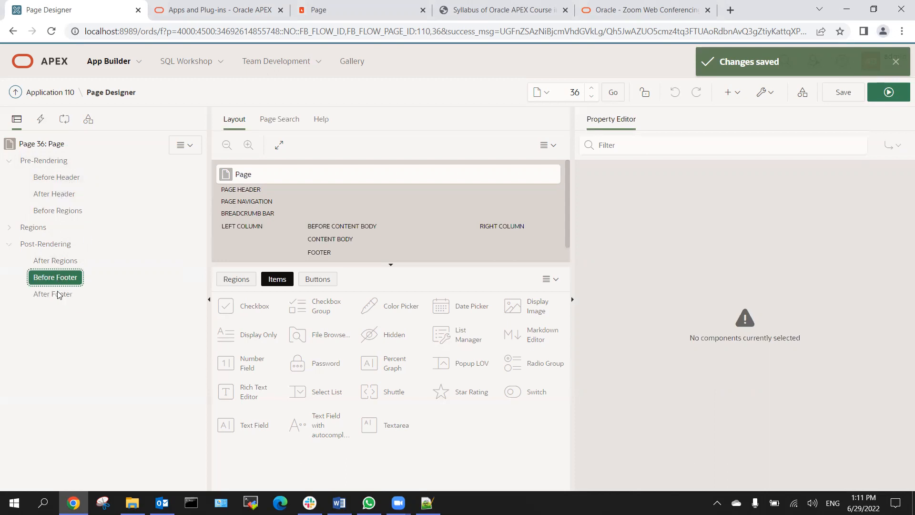
{"action": "left_click", "coordinate": [59, 293]}
{"action": "left_click", "coordinate": [60, 280]}
{"action": "left_click", "coordinate": [61, 295]}
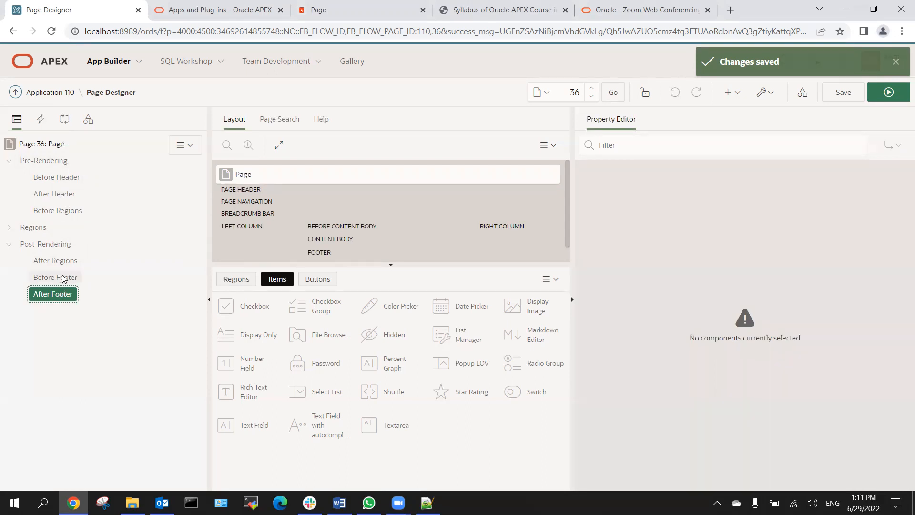
Expand Regions and inspect the global page components under Page Navigation and Breadcrumb Bar.
{"action": "left_click", "coordinate": [40, 228]}
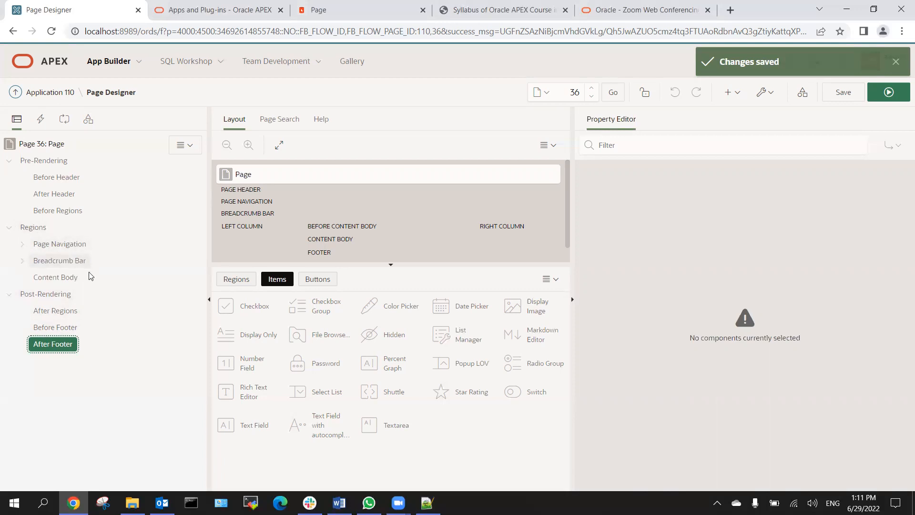
{"action": "left_click", "coordinate": [48, 277]}
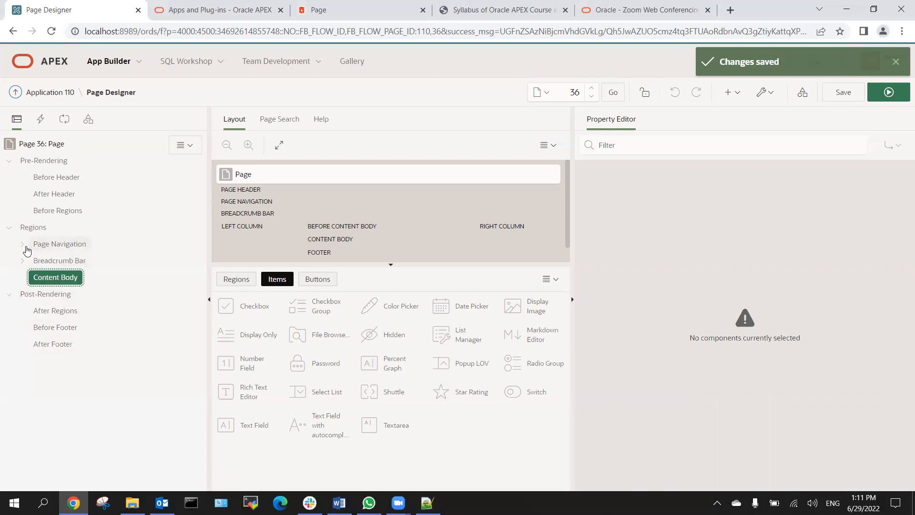
{"action": "left_click", "coordinate": [23, 244]}
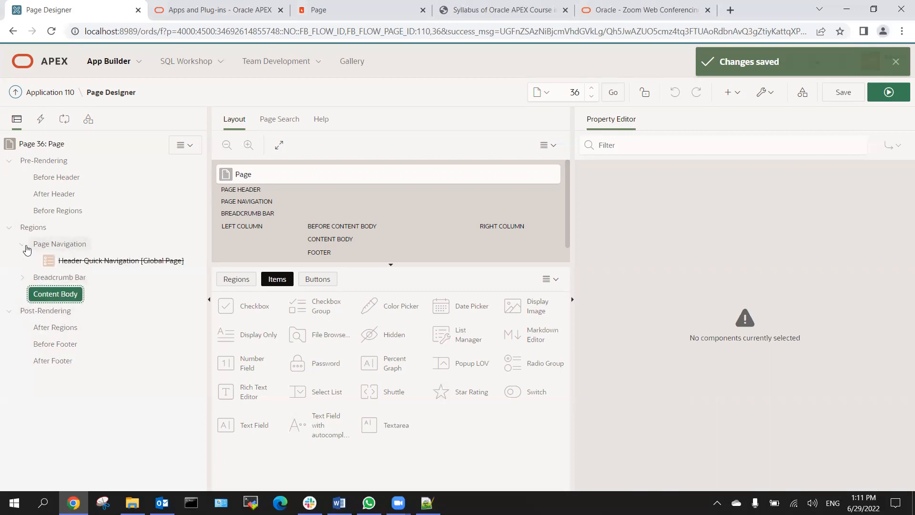
{"action": "left_click", "coordinate": [64, 261]}
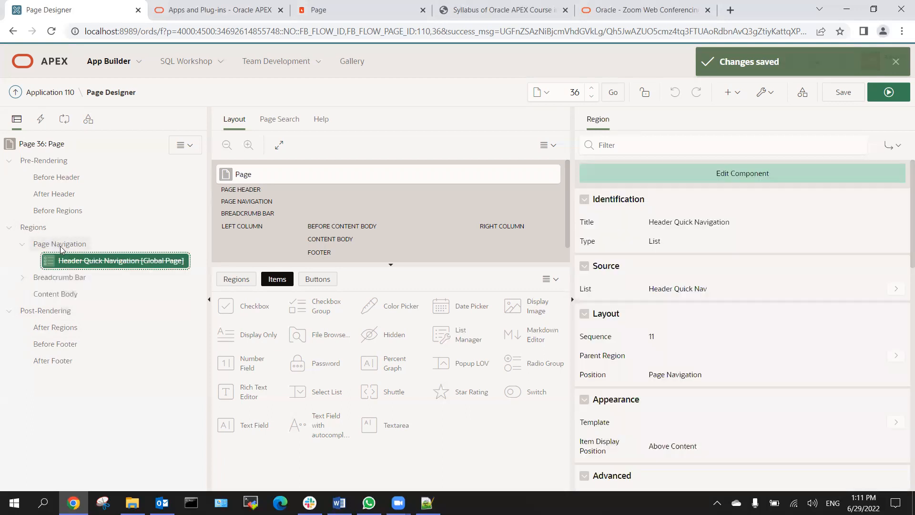
{"action": "left_click", "coordinate": [61, 245]}
{"action": "left_click", "coordinate": [23, 278]}
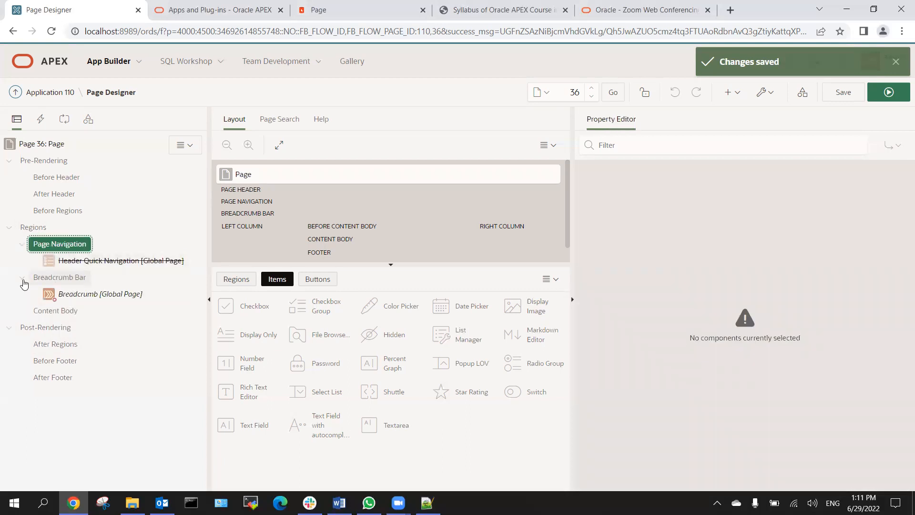
{"action": "left_click", "coordinate": [93, 297]}
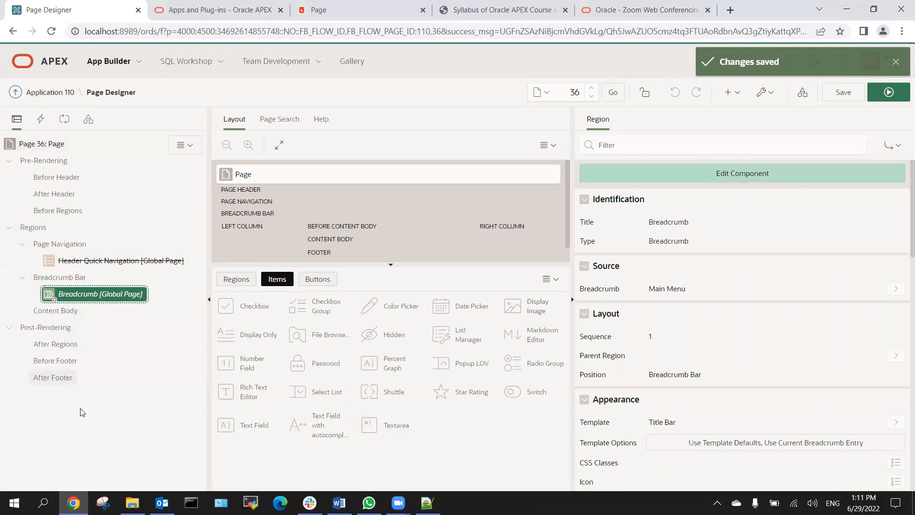
Add two Static Content regions under Content Body on page 36, keeping the default title New.
{"action": "left_click", "coordinate": [55, 312]}
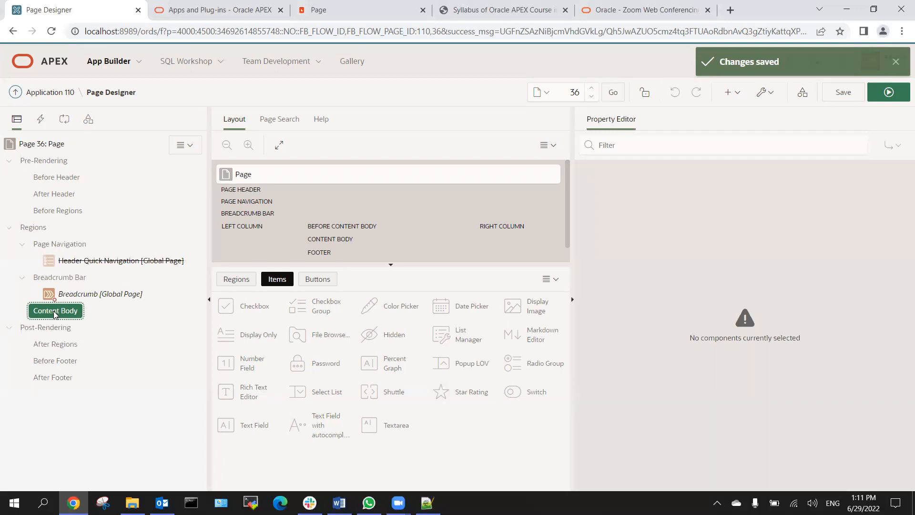
{"action": "right_click", "coordinate": [54, 314]}
{"action": "left_click", "coordinate": [90, 327]}
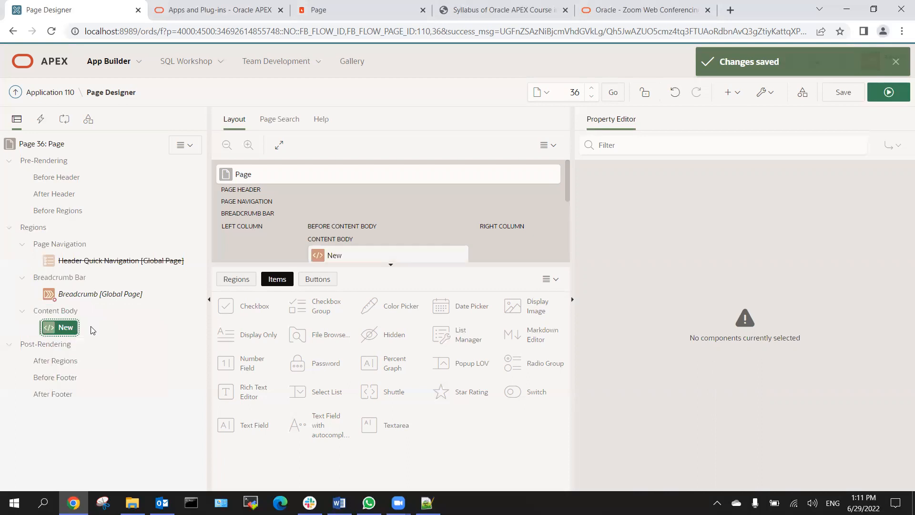
{"action": "right_click", "coordinate": [67, 335]}
{"action": "left_click", "coordinate": [123, 135]}
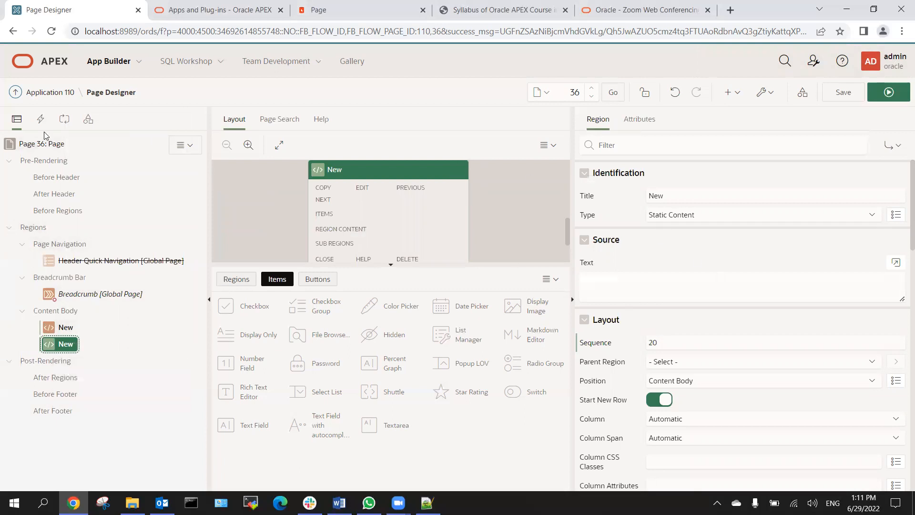
Save page 36 with its new regions, run it to view them, and return to Page Designer.
{"action": "left_click", "coordinate": [50, 144]}
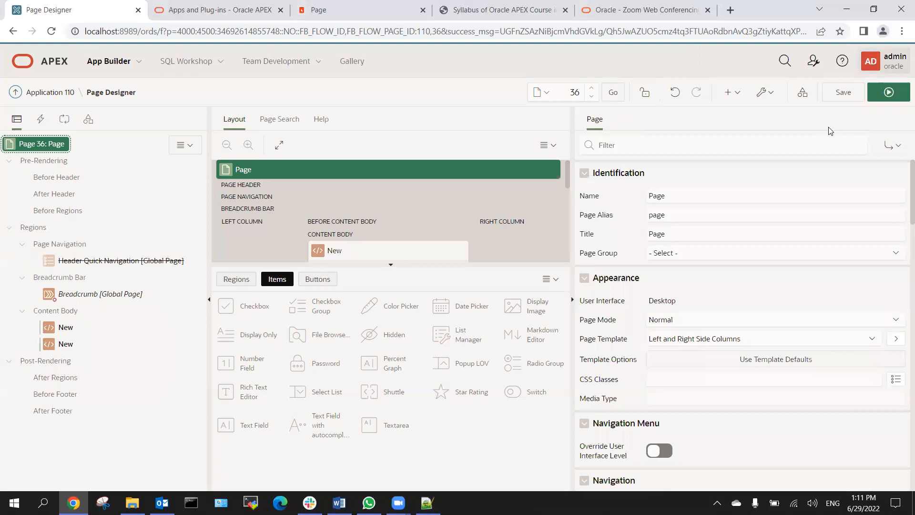
{"action": "left_click", "coordinate": [842, 92]}
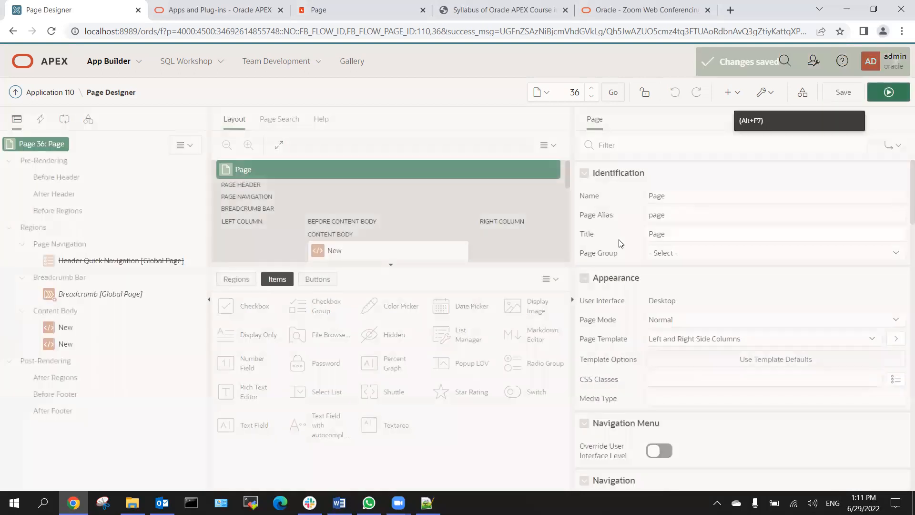
{"action": "left_click", "coordinate": [886, 95]}
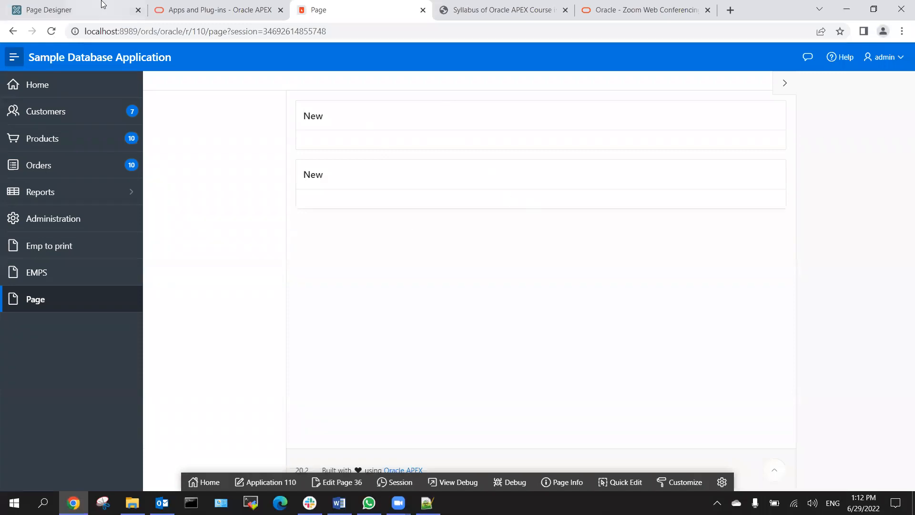
{"action": "left_click", "coordinate": [86, 10]}
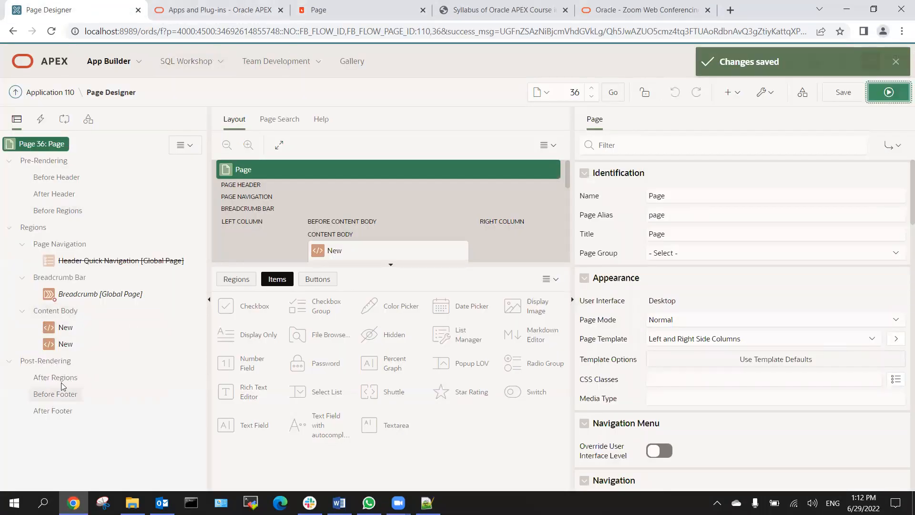
Inspect the properties of the two New regions under Content Body and the Breadcrumb global page component.
{"action": "left_click", "coordinate": [64, 327]}
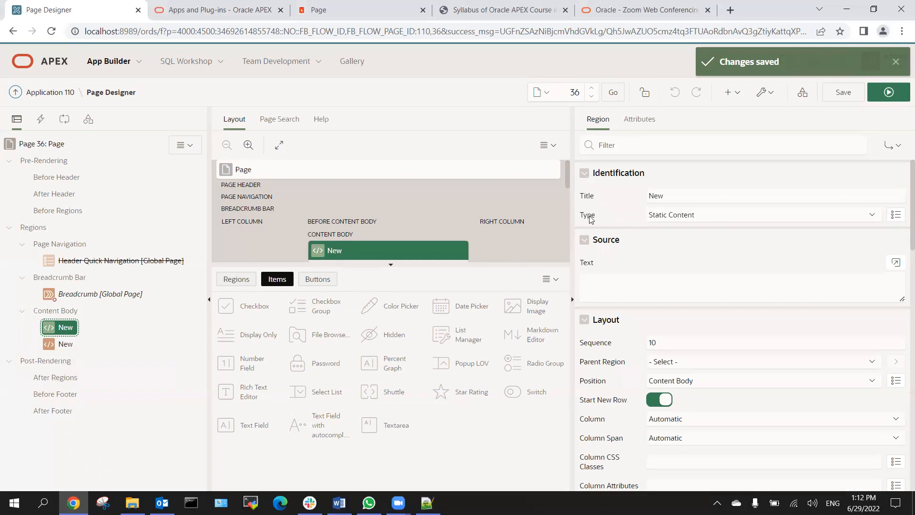
{"action": "left_click", "coordinate": [57, 345]}
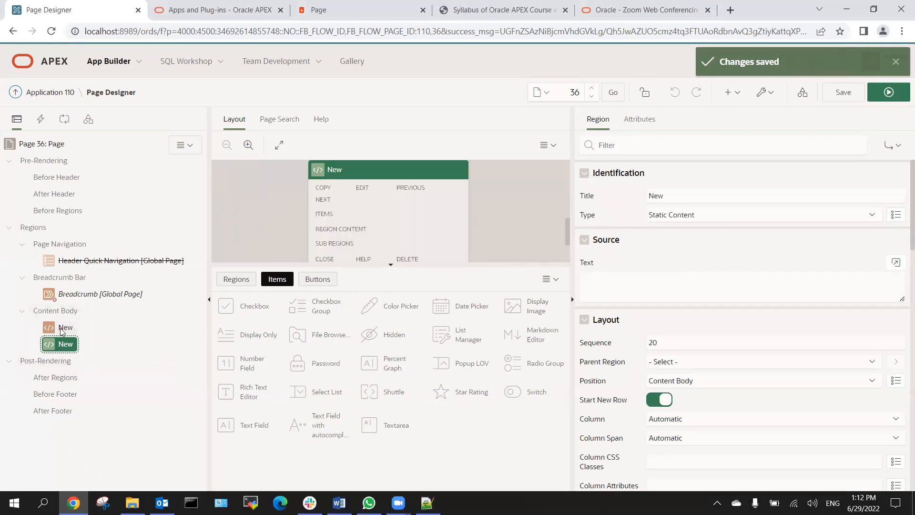
{"action": "left_click", "coordinate": [62, 329]}
{"action": "left_click", "coordinate": [86, 295]}
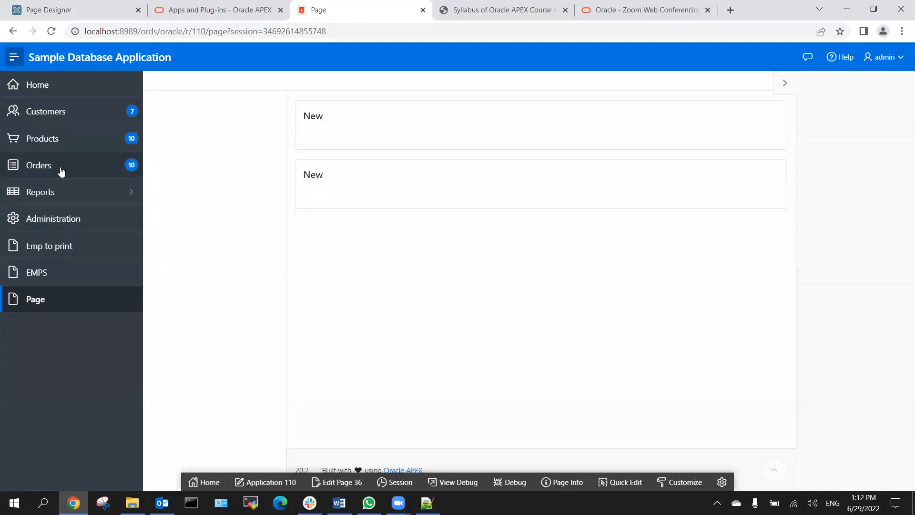
Browse the Customers and Products pages of the running application, view the first customer's details without changes, and return to Page.
{"action": "left_click", "coordinate": [61, 113]}
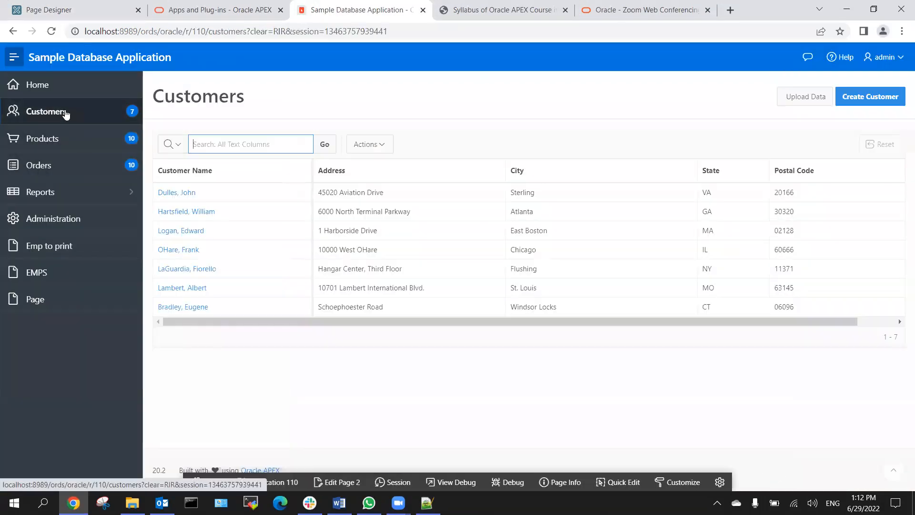
{"action": "left_click", "coordinate": [64, 86]}
{"action": "left_click", "coordinate": [61, 140]}
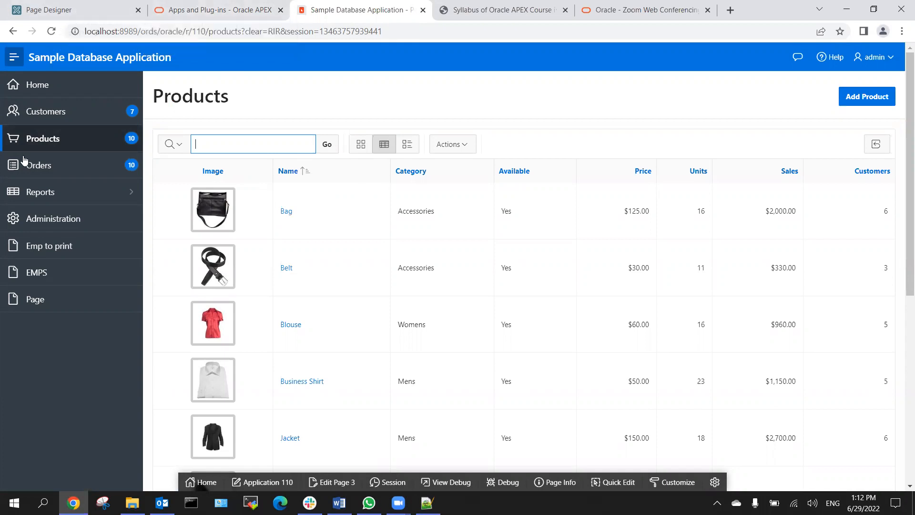
{"action": "left_click", "coordinate": [58, 113]}
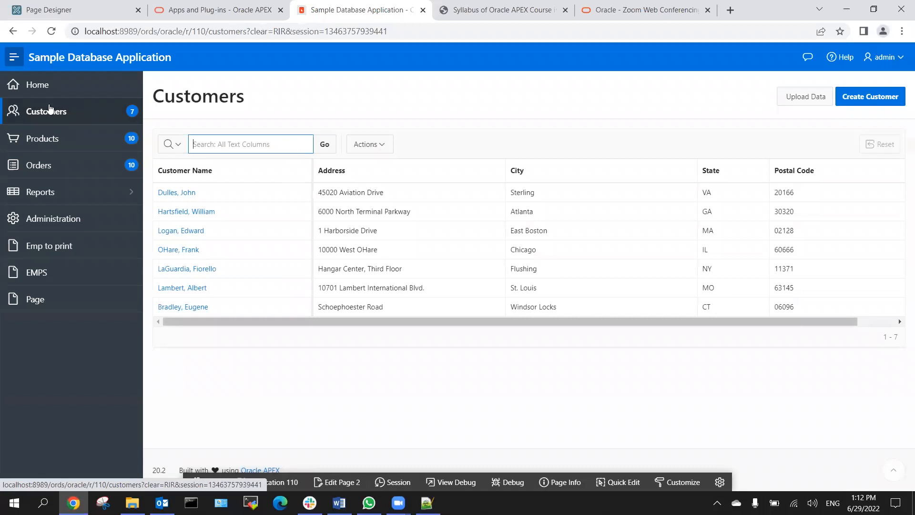
{"action": "left_click", "coordinate": [177, 192]}
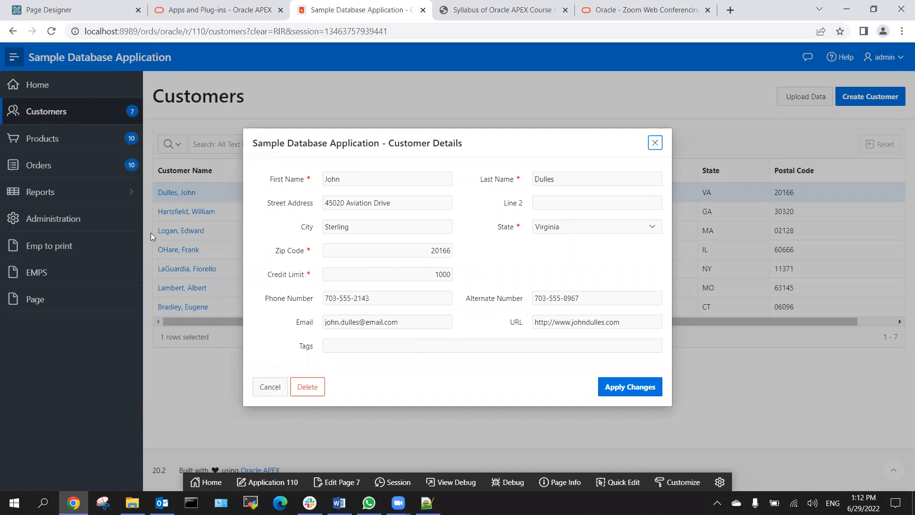
{"action": "left_click", "coordinate": [262, 388]}
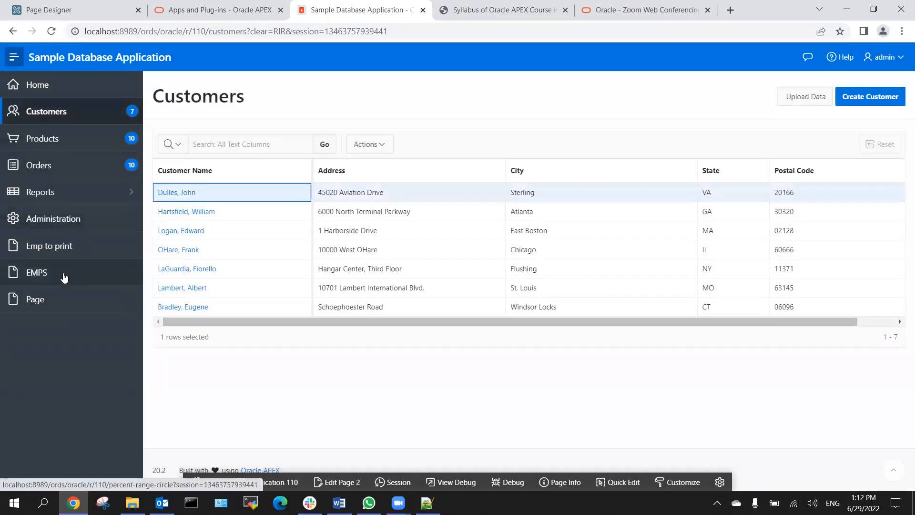
{"action": "left_click", "coordinate": [57, 301]}
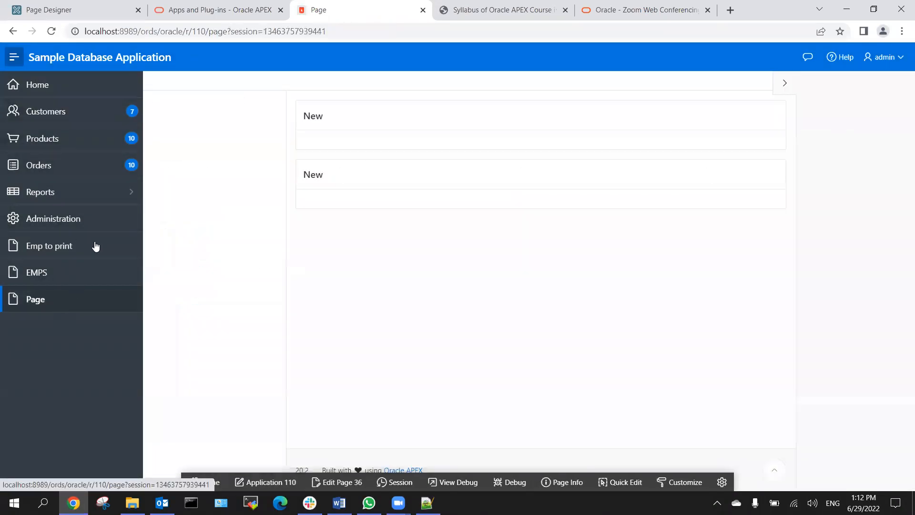
Open the Application 110 home page in App Builder and close the Apps and Plug-ins browser tab.
{"action": "left_click", "coordinate": [70, 12]}
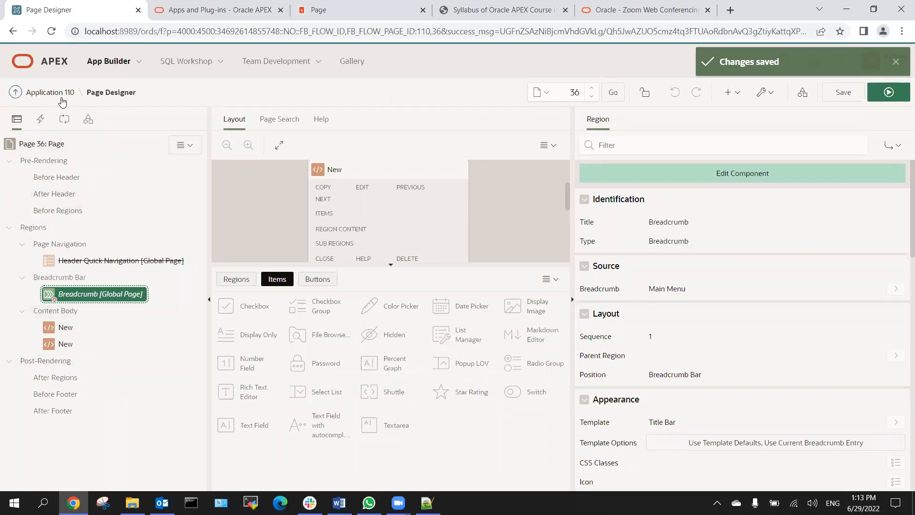
{"action": "left_click", "coordinate": [56, 92]}
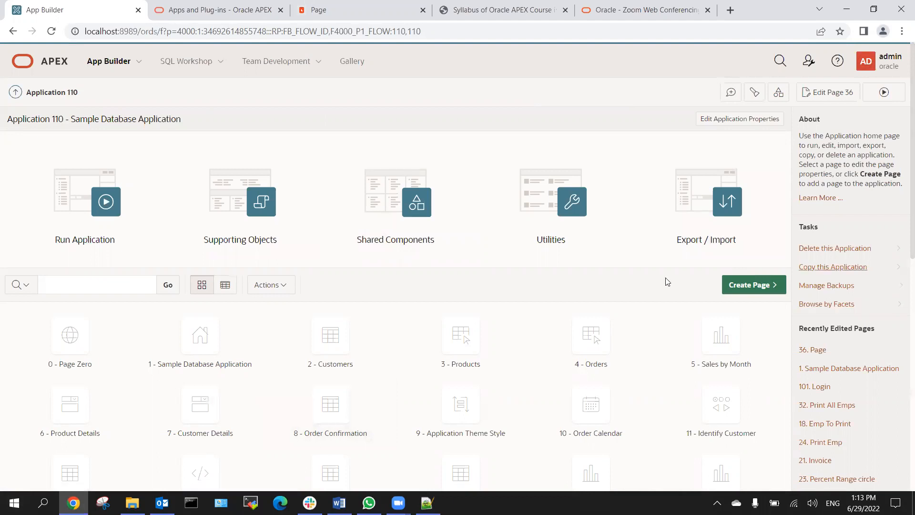
{"action": "left_click", "coordinate": [363, 9]}
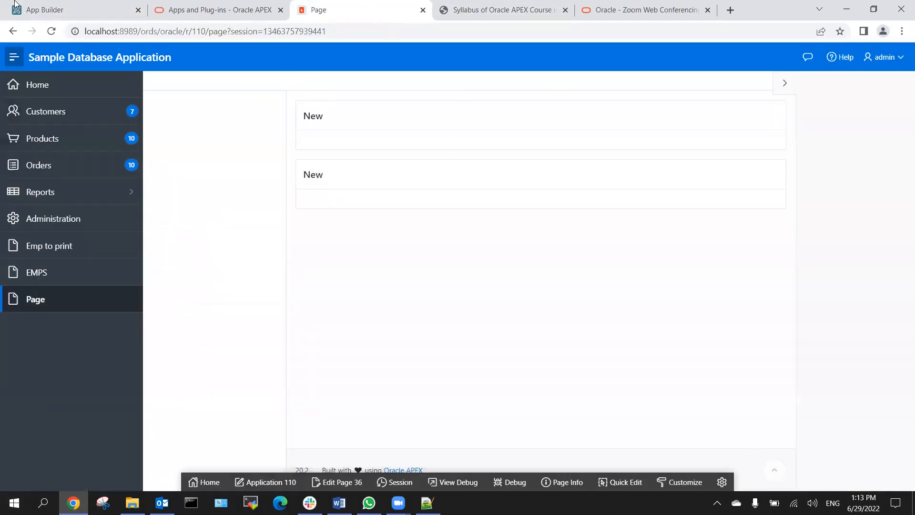
{"action": "left_click", "coordinate": [280, 10]}
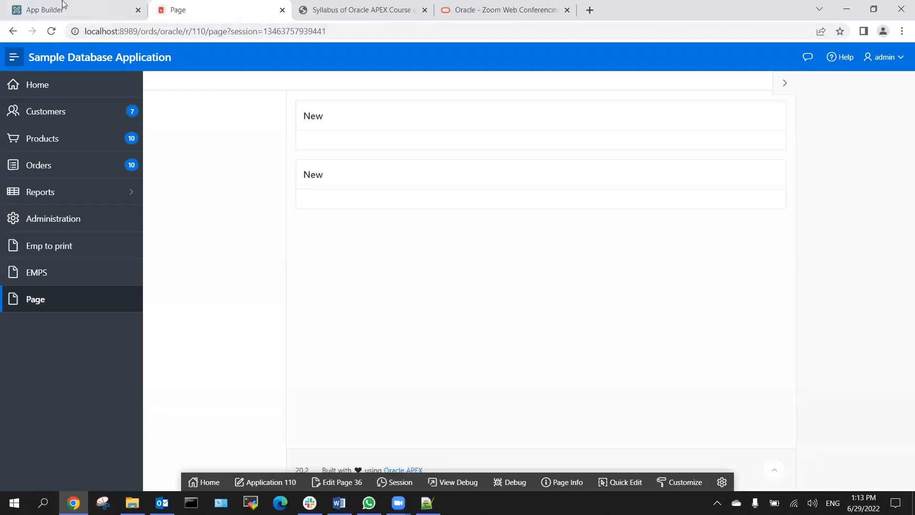
{"action": "left_click", "coordinate": [49, 9]}
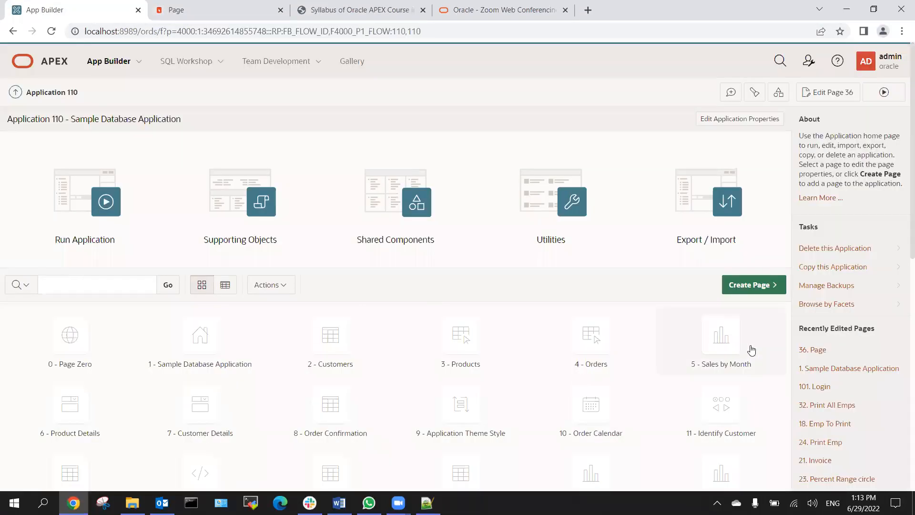
Start creating a new page from the Form component, using the Report with Form type.
{"action": "left_click", "coordinate": [736, 284]}
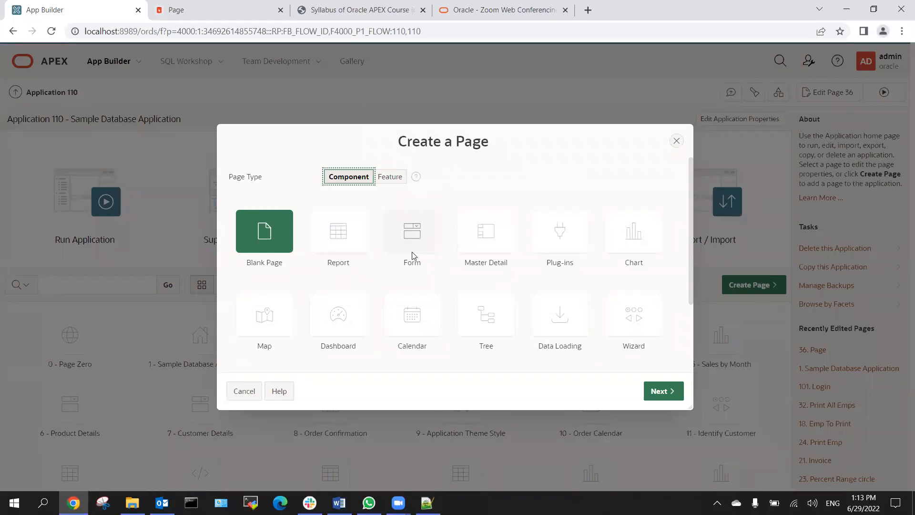
{"action": "left_click", "coordinate": [348, 238]}
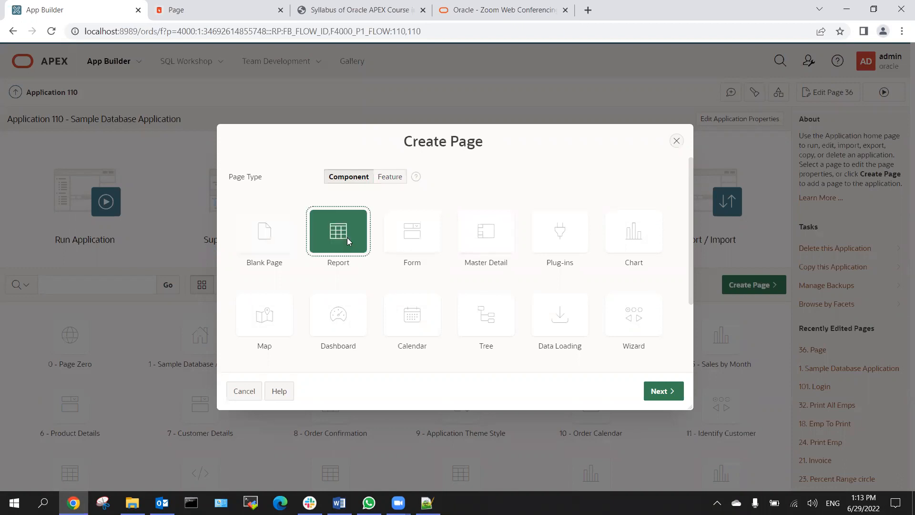
{"action": "left_click", "coordinate": [235, 392]}
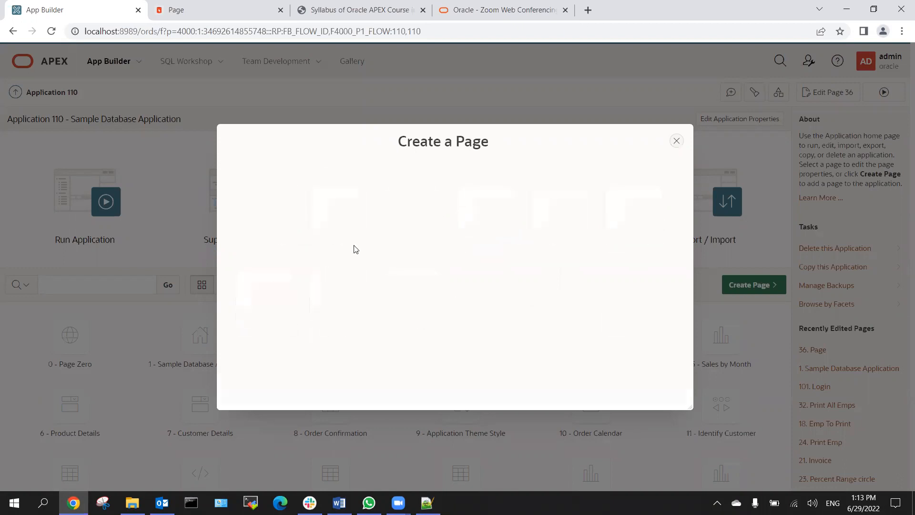
{"action": "left_click", "coordinate": [391, 231]}
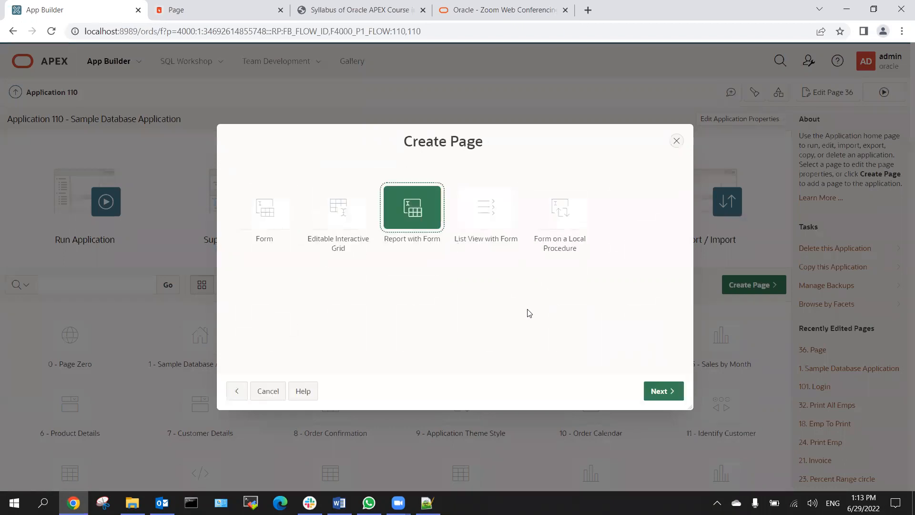
{"action": "left_click", "coordinate": [423, 209]}
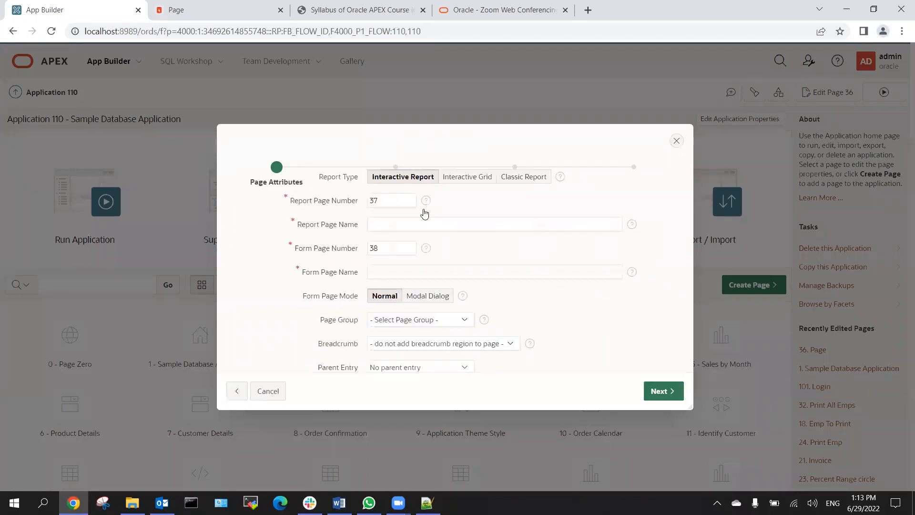
Name the report page Add Employee and the form page All Employees.
{"action": "left_click", "coordinate": [408, 259]}
{"action": "type", "text": "Add Employee"}
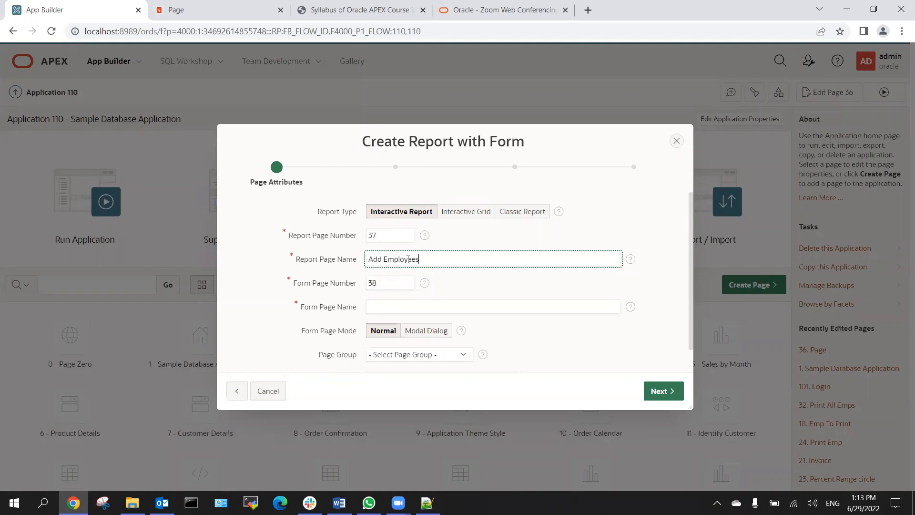
{"action": "key", "text": "Tab"}
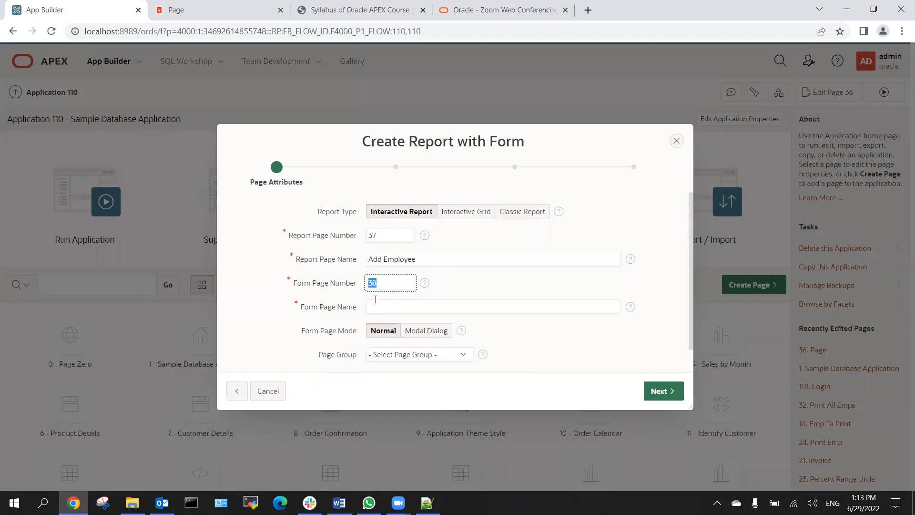
{"action": "left_click", "coordinate": [384, 307]}
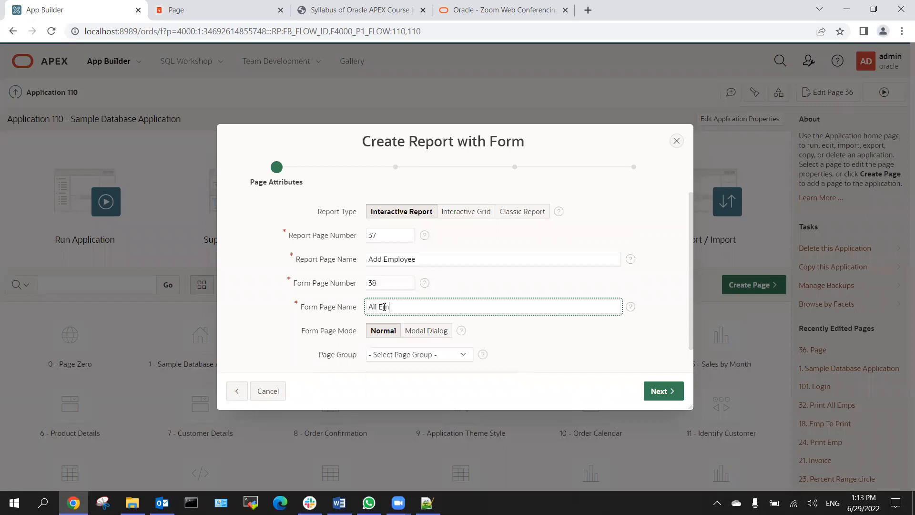
{"action": "type", "text": "All Employees"}
Set the new pages' breadcrumb to Main Menu with no parent entry, and continue to the navigation menu settings.
{"action": "scroll", "coordinate": [409, 307], "scroll_direction": "down", "scroll_amount": 1}
{"action": "left_click", "coordinate": [389, 354]}
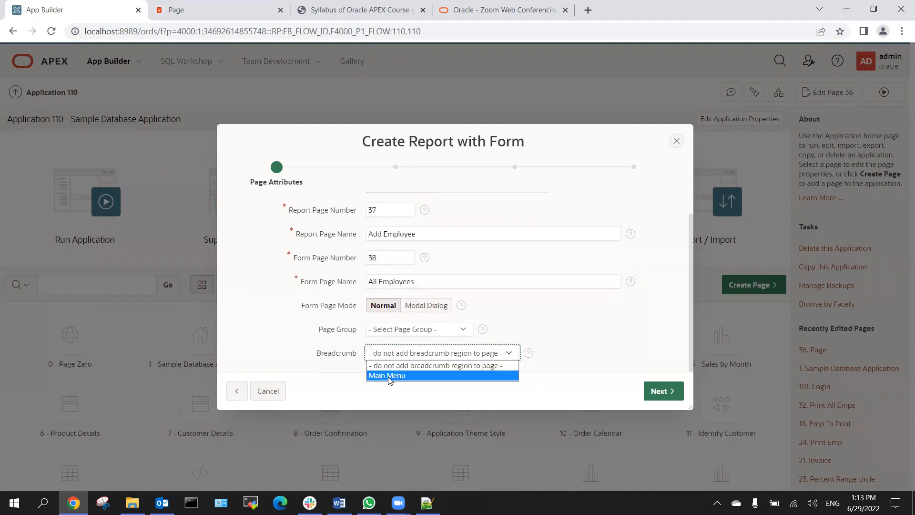
{"action": "left_click", "coordinate": [390, 375]}
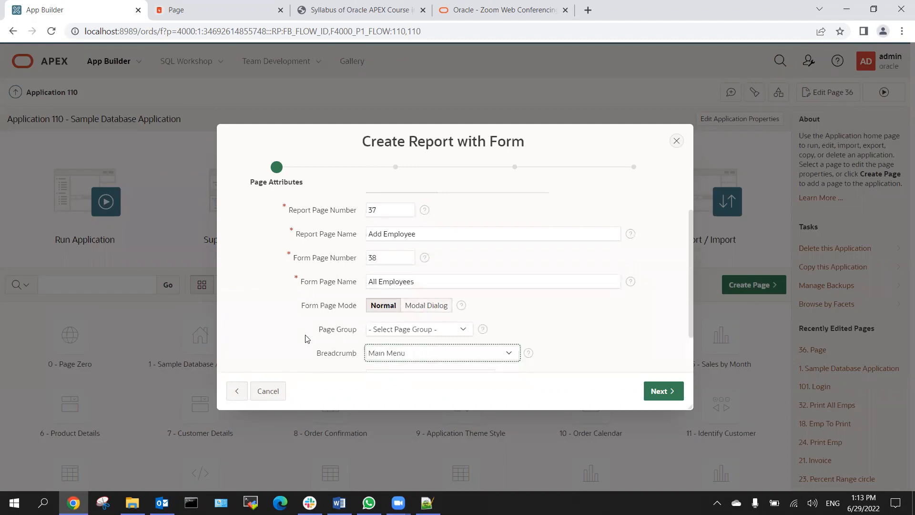
{"action": "scroll", "coordinate": [388, 378], "scroll_direction": "down", "scroll_amount": 2}
{"action": "left_click", "coordinate": [439, 330]}
{"action": "left_click", "coordinate": [439, 330]}
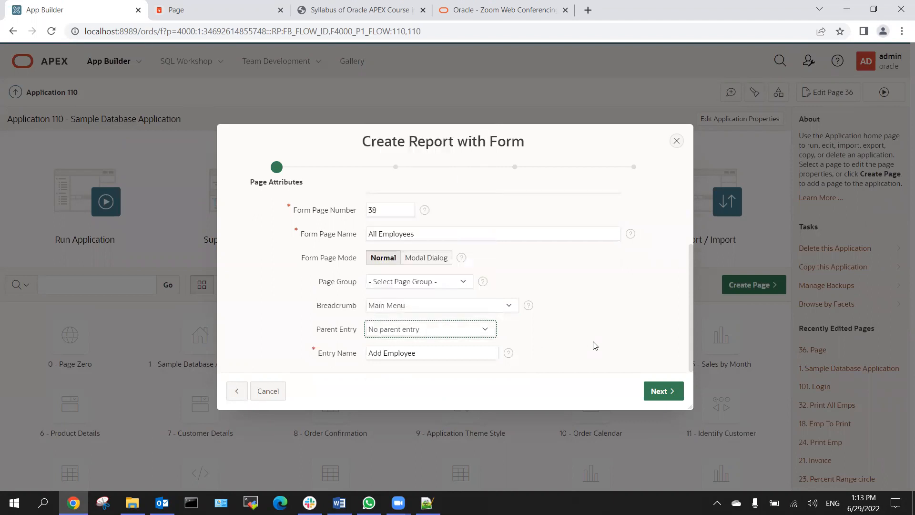
{"action": "left_click", "coordinate": [660, 391]}
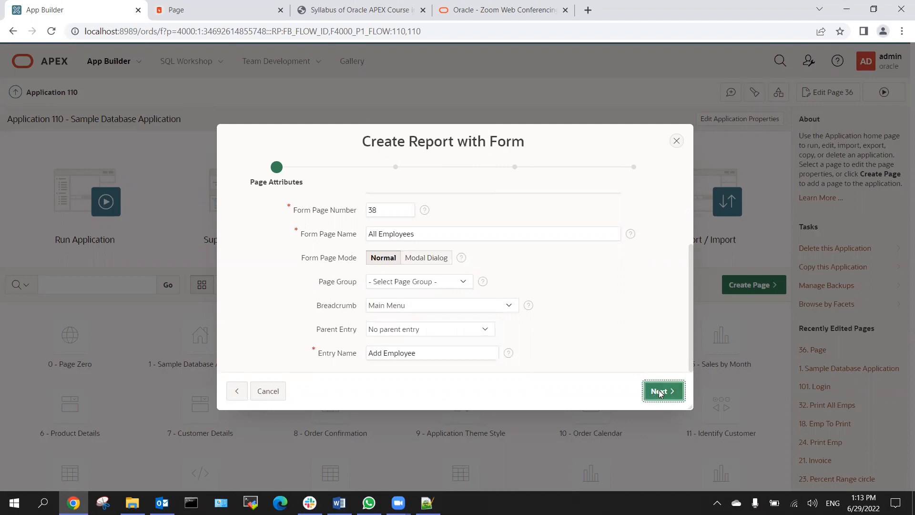
Create a new navigation menu entry named Employees for the report and continue to the data source.
{"action": "left_click", "coordinate": [452, 224]}
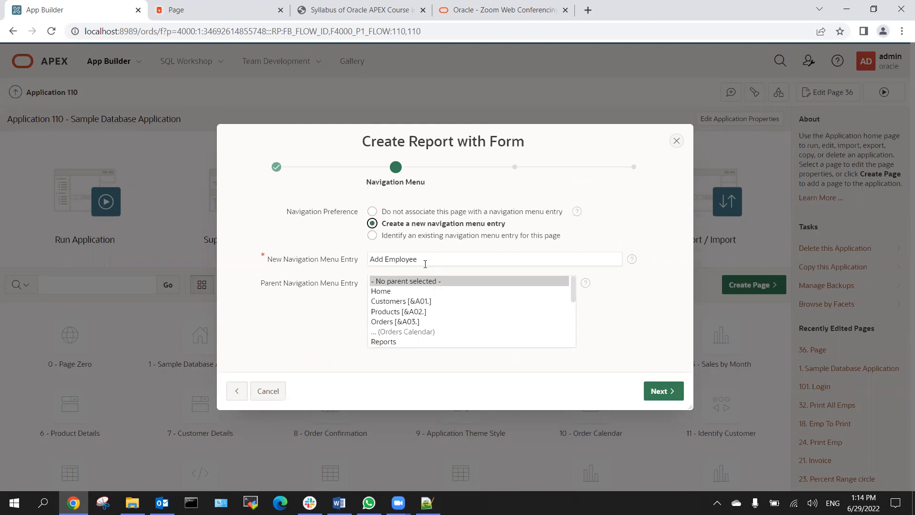
{"action": "left_click_drag", "start_coordinate": [436, 260], "coordinate": [241, 244]}
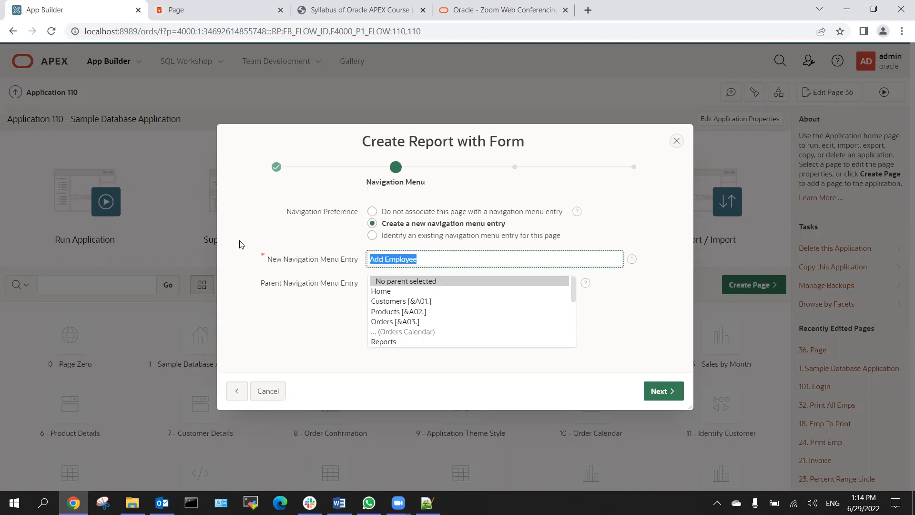
{"action": "type", "text": "Em"}
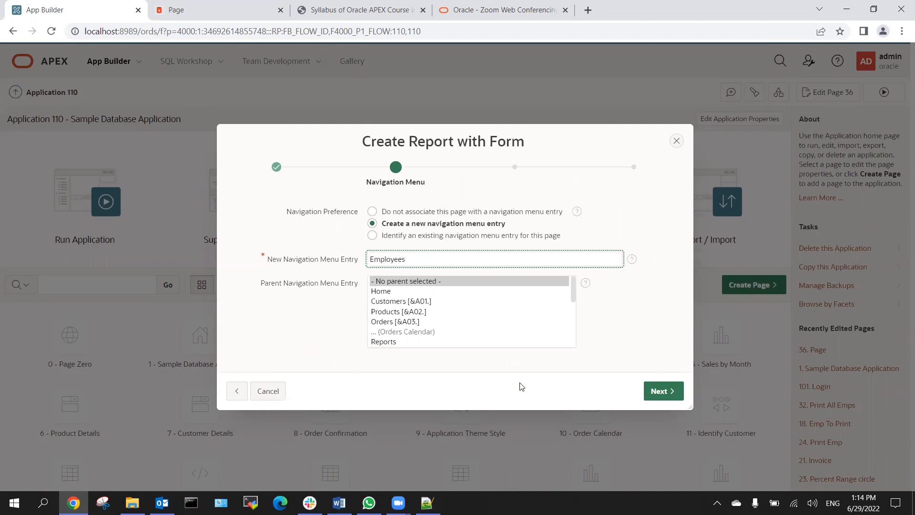
{"action": "left_click", "coordinate": [663, 389]}
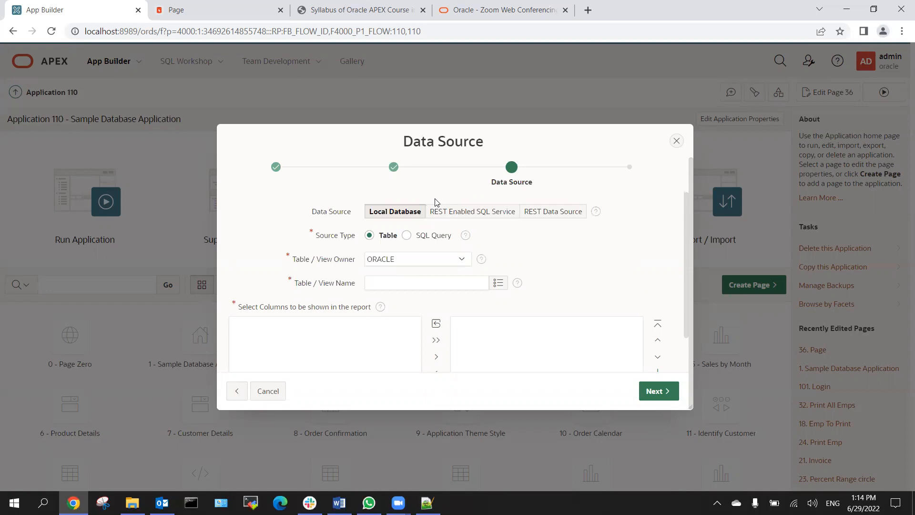
Search the available tables for emp and choose EMP as the report's data source table.
{"action": "left_click", "coordinate": [497, 284]}
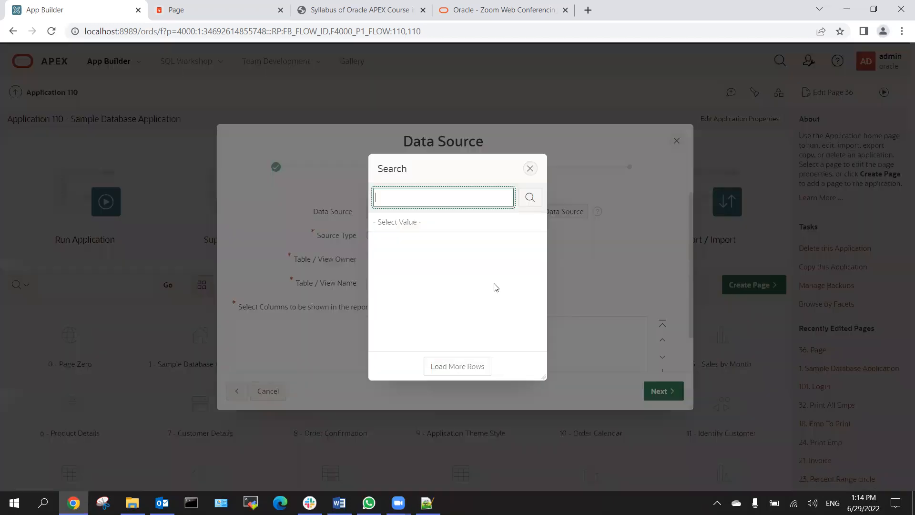
{"action": "type", "text": "emp"}
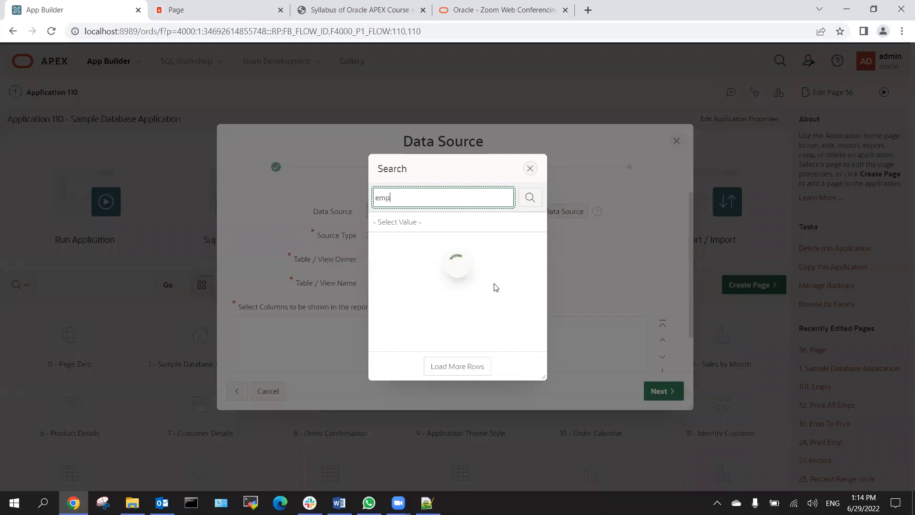
{"action": "key", "text": "Return"}
{"action": "left_click", "coordinate": [377, 301]}
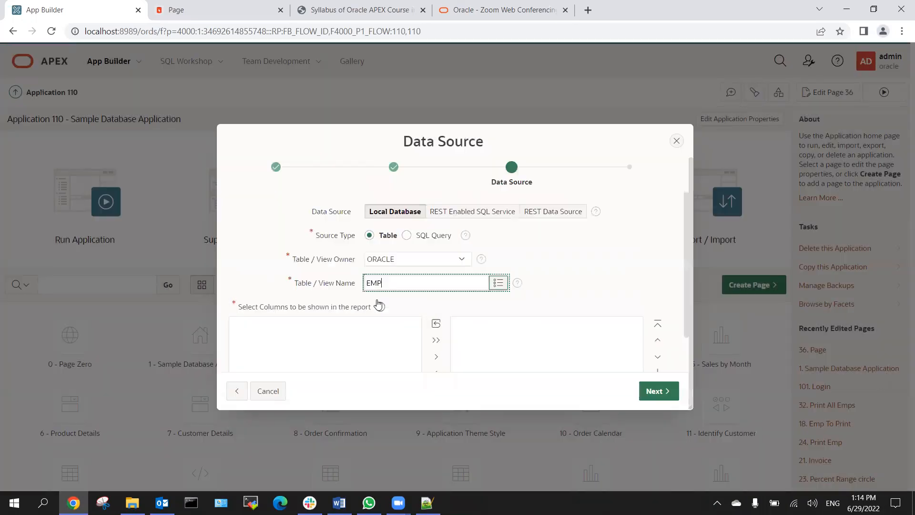
Remove the COMM column from the report's selected columns and add it back at the end of the list.
{"action": "scroll", "coordinate": [526, 285], "scroll_direction": "down", "scroll_amount": 1}
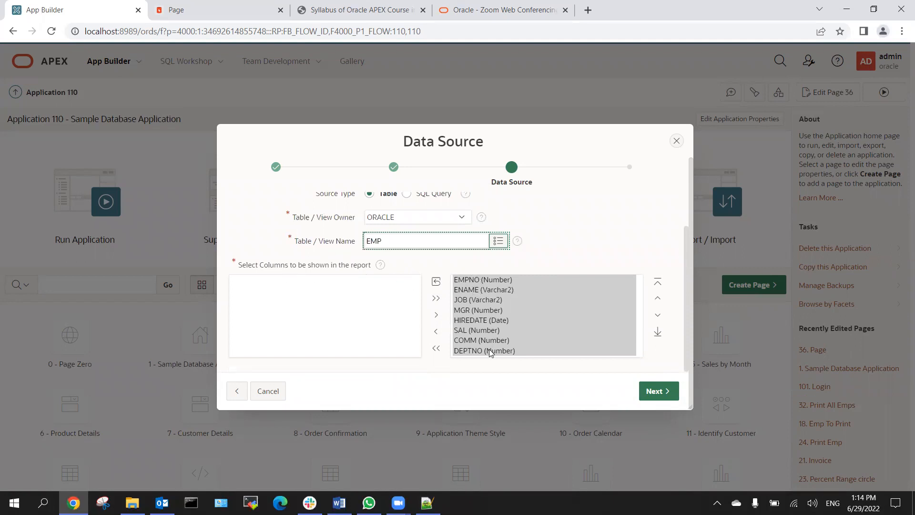
{"action": "left_click", "coordinate": [470, 331]}
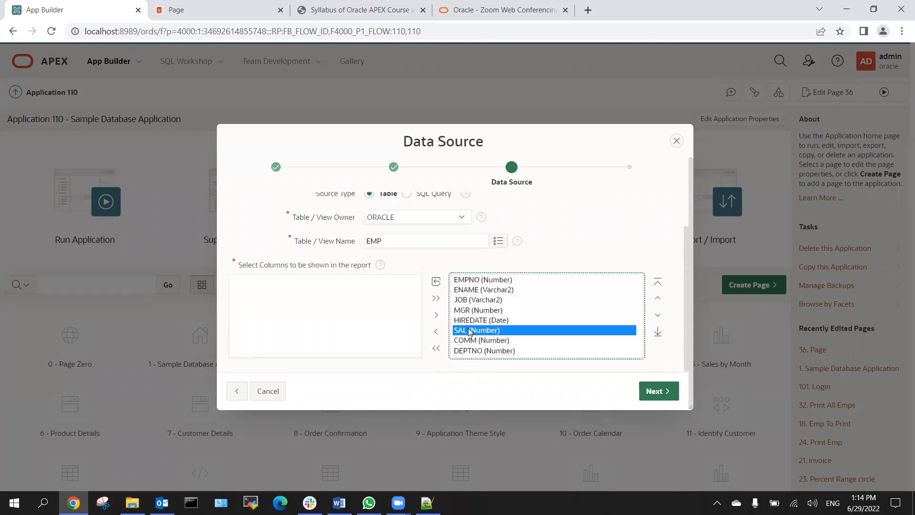
{"action": "left_click", "coordinate": [466, 340]}
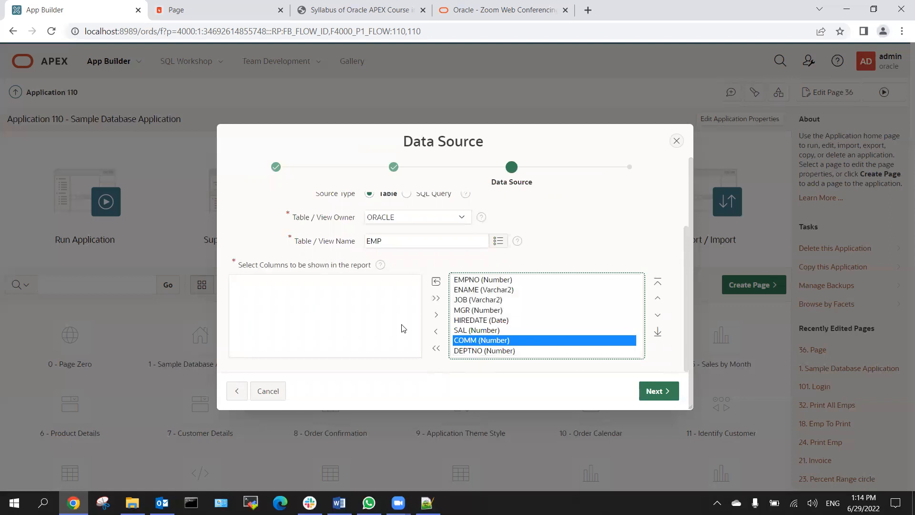
{"action": "double_click", "coordinate": [461, 339]}
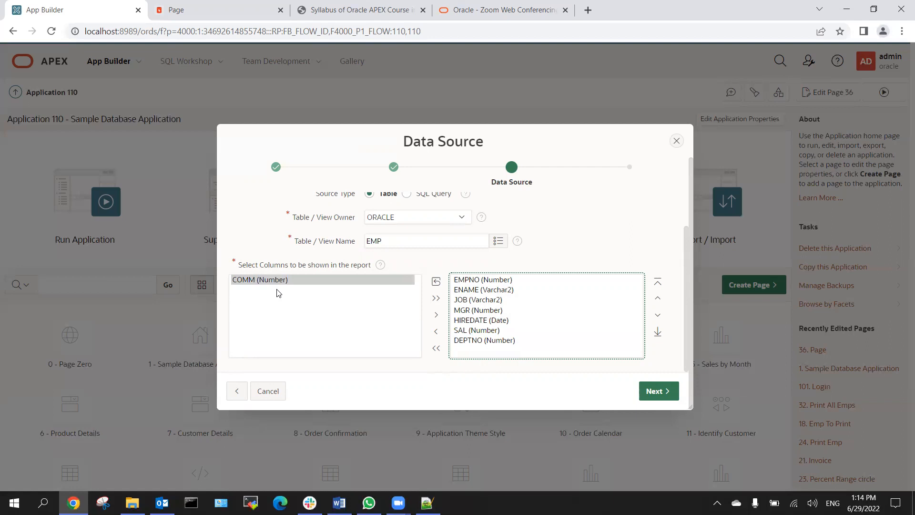
{"action": "double_click", "coordinate": [286, 279]}
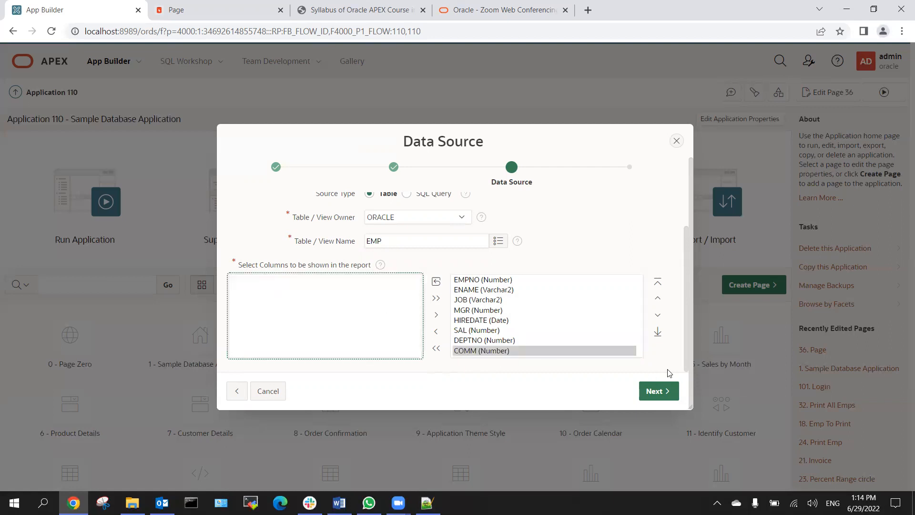
Move the MGR column up one place in the report's column order and back down again.
{"action": "left_click", "coordinate": [468, 320]}
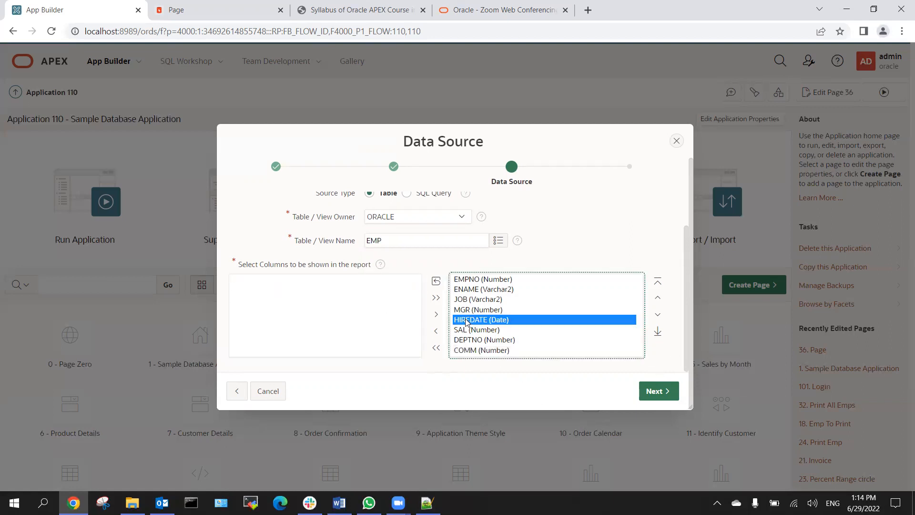
{"action": "left_click", "coordinate": [485, 309]}
{"action": "left_click", "coordinate": [658, 300]}
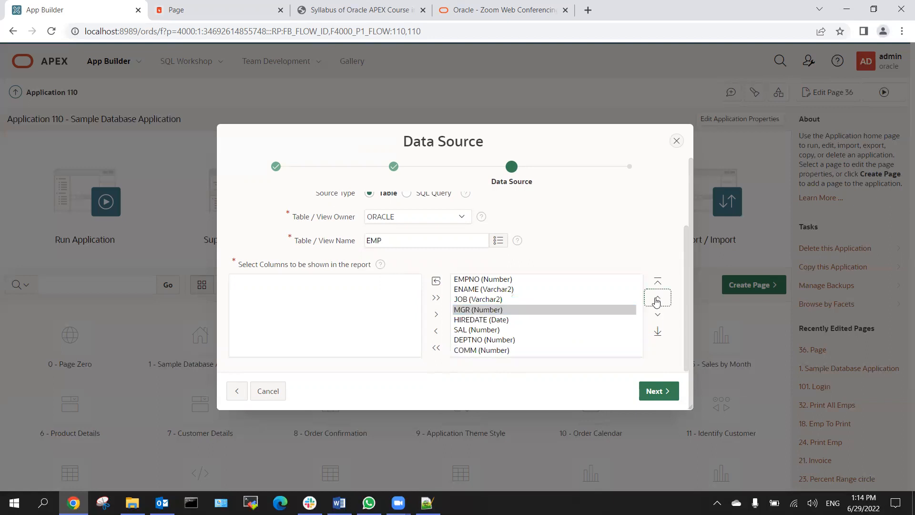
{"action": "left_click", "coordinate": [657, 314]}
{"action": "left_click", "coordinate": [507, 330]}
{"action": "left_click", "coordinate": [506, 311]}
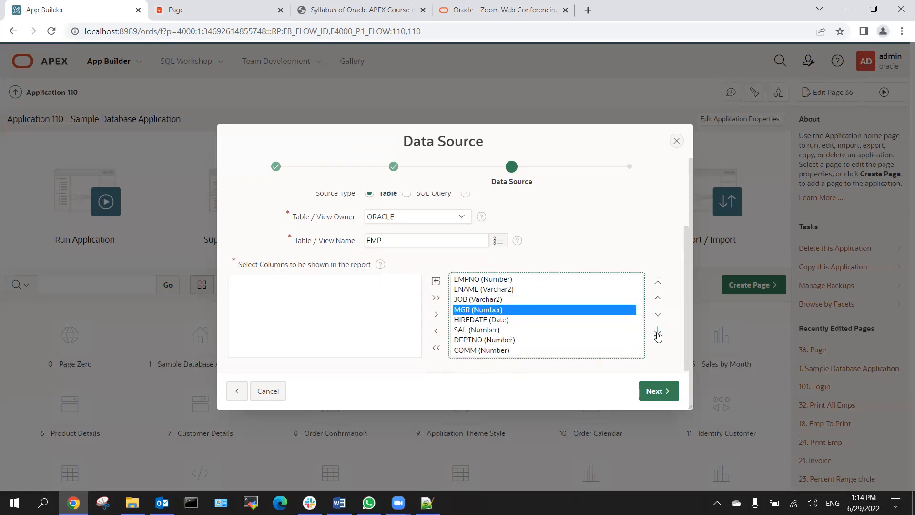
Continue to the form page, set its primary key type to Managed by Database (ROWID), and create the pages.
{"action": "left_click", "coordinate": [657, 390]}
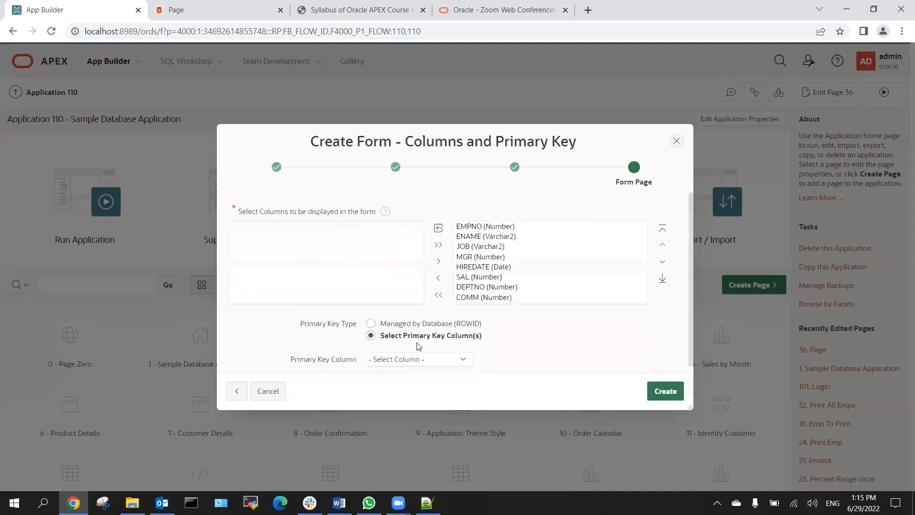
{"action": "scroll", "coordinate": [420, 319], "scroll_direction": "down", "scroll_amount": 1}
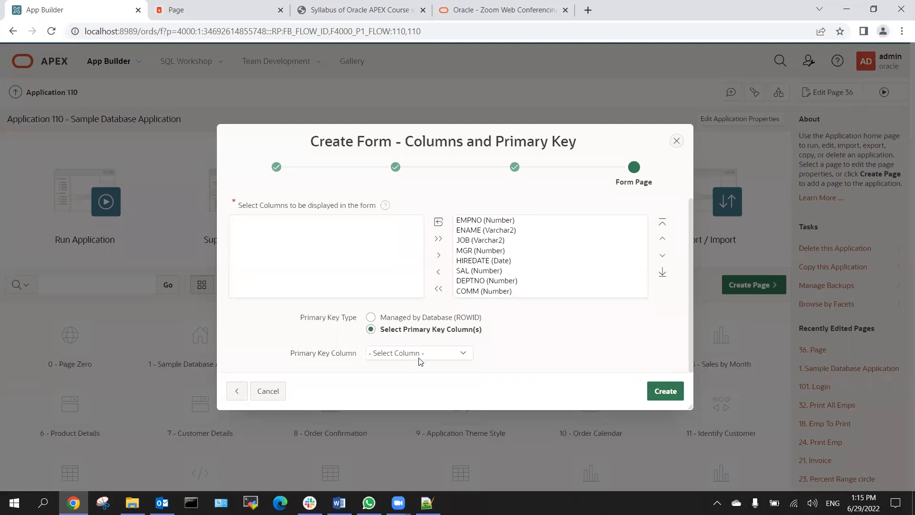
{"action": "left_click", "coordinate": [420, 353]}
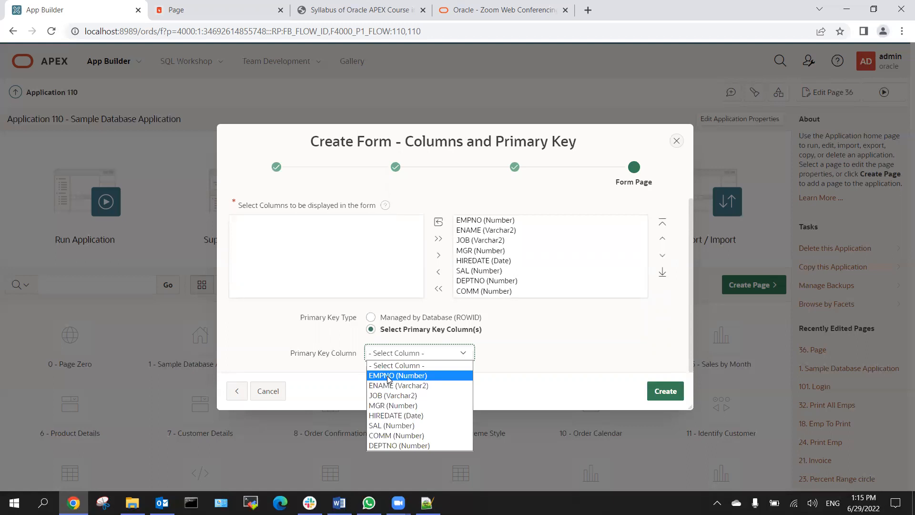
{"action": "left_click", "coordinate": [530, 350]}
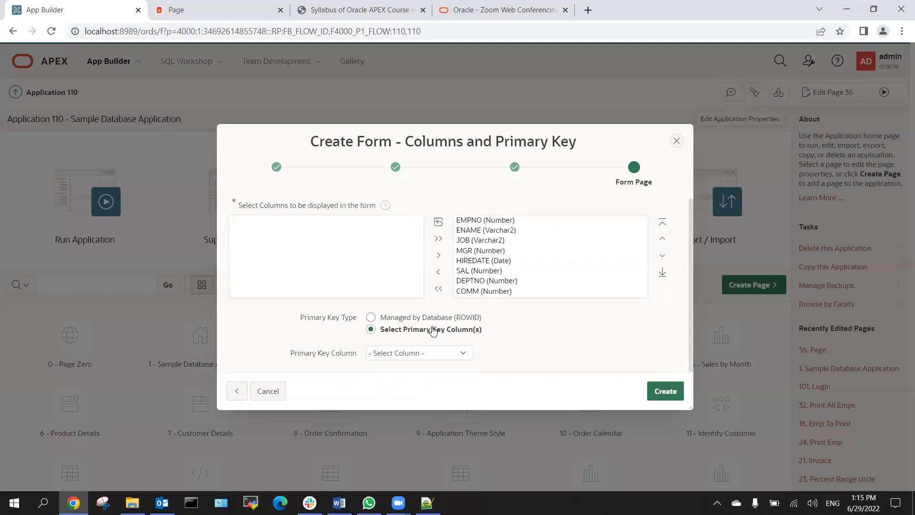
{"action": "left_click", "coordinate": [443, 353]}
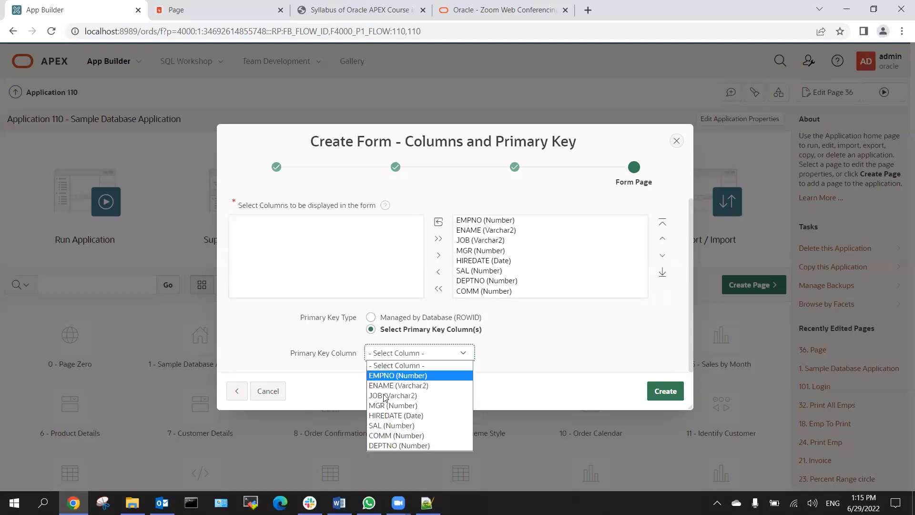
{"action": "left_click", "coordinate": [394, 318]}
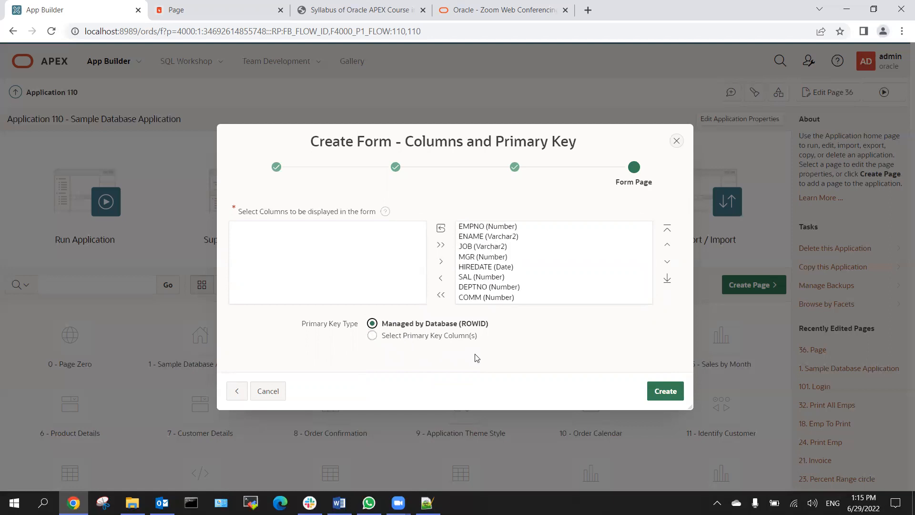
{"action": "left_click", "coordinate": [667, 391]}
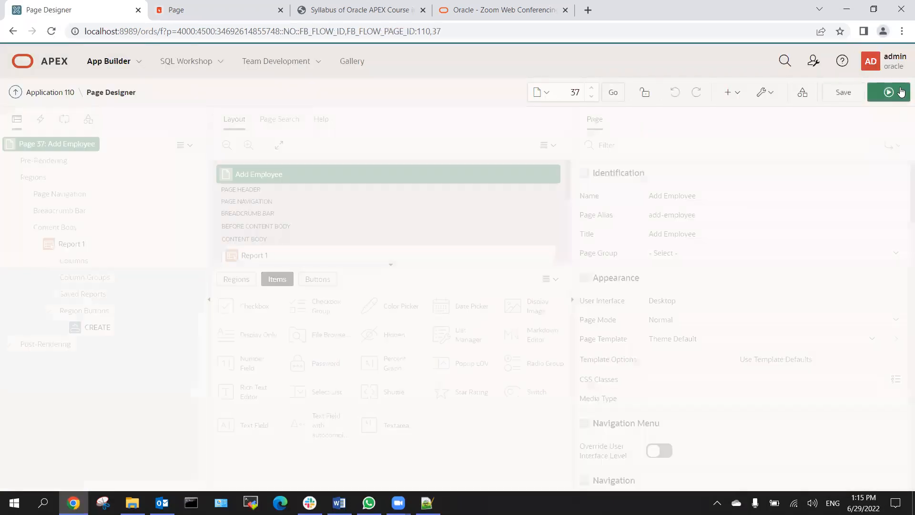
Run the new Add Employee report page, open the president's record in the form, and return to the report.
{"action": "left_click", "coordinate": [900, 92]}
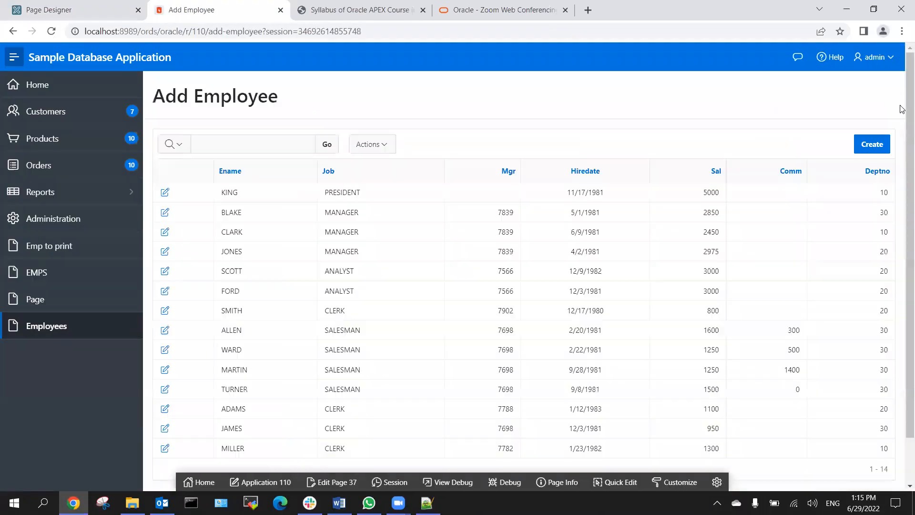
{"action": "left_click", "coordinate": [164, 193]}
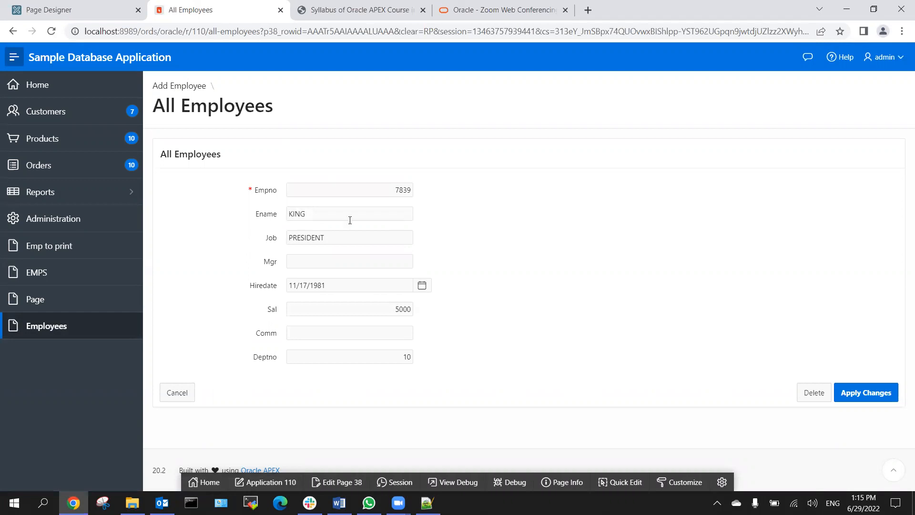
{"action": "left_click", "coordinate": [179, 87]}
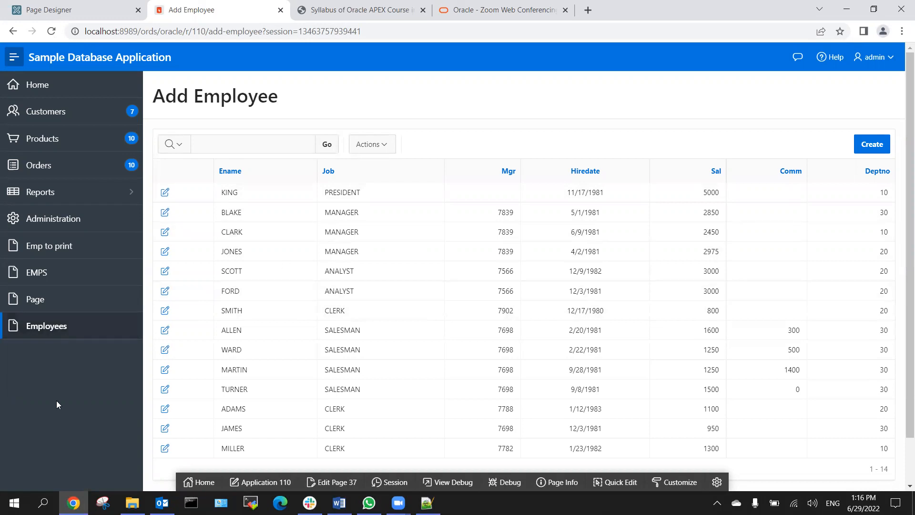
{"action": "left_click", "coordinate": [67, 327]}
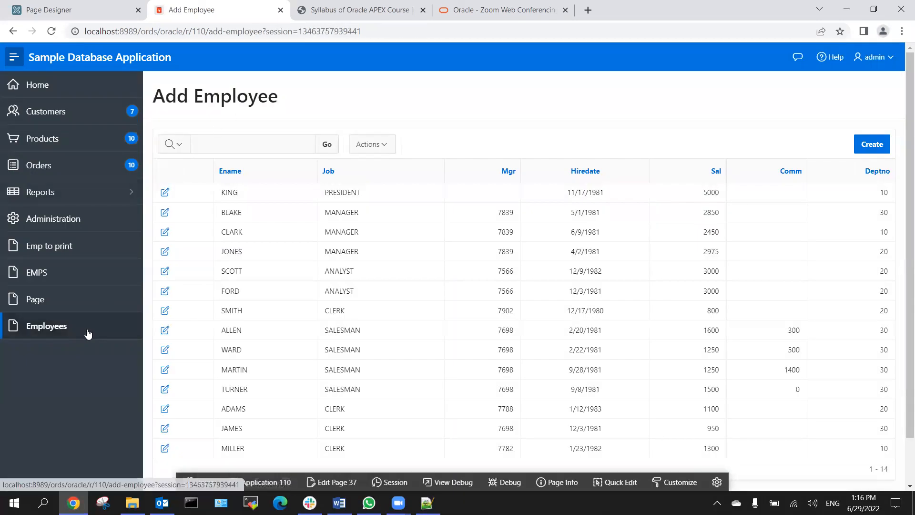
Open the record of the clerk hired 12/17/1980, examine its form fields, and cancel back to the Employees report.
{"action": "left_click", "coordinate": [165, 311]}
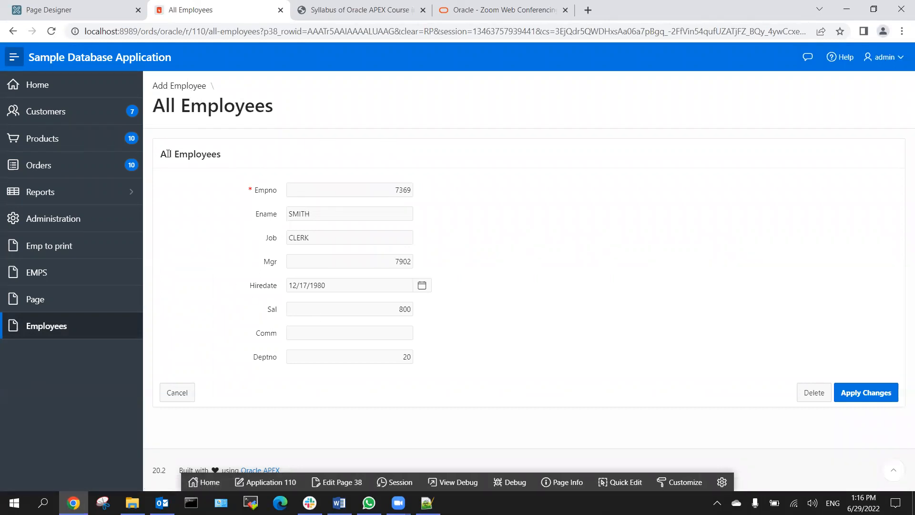
{"action": "left_click_drag", "start_coordinate": [167, 155], "coordinate": [457, 369]}
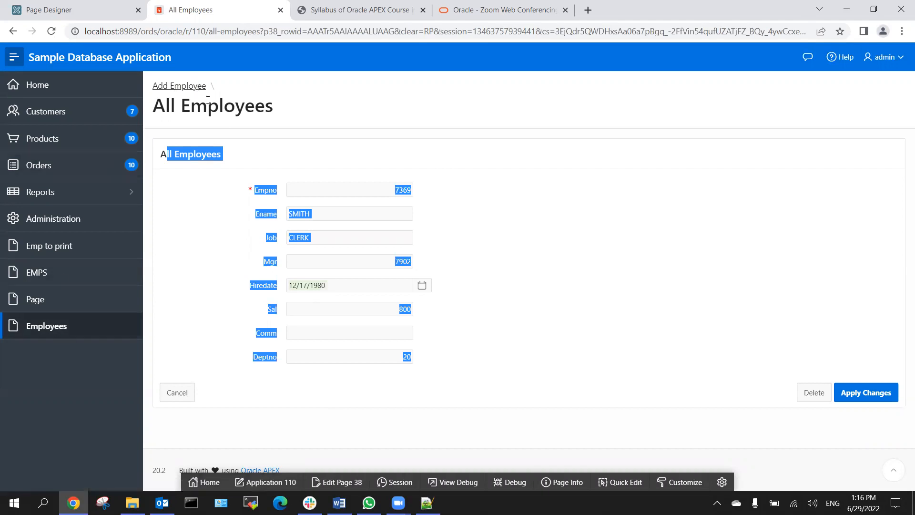
{"action": "left_click", "coordinate": [180, 397]}
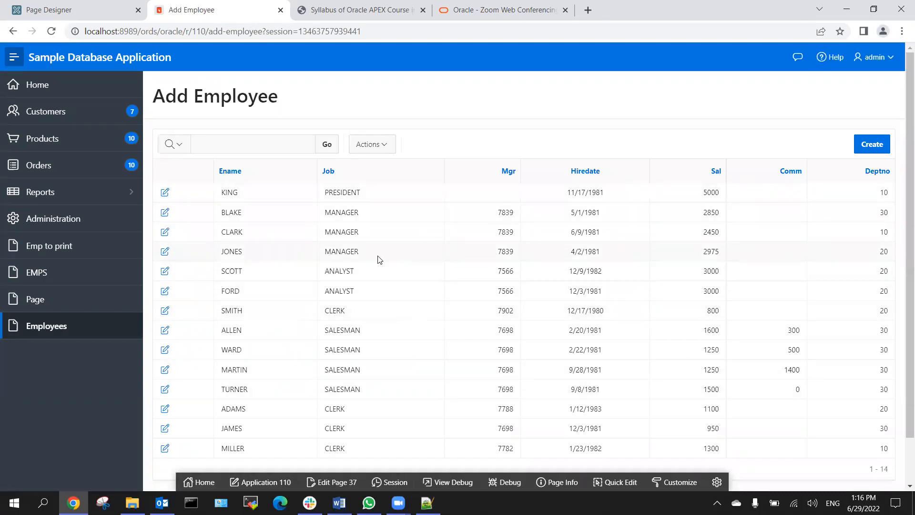
{"action": "left_click", "coordinate": [55, 336]}
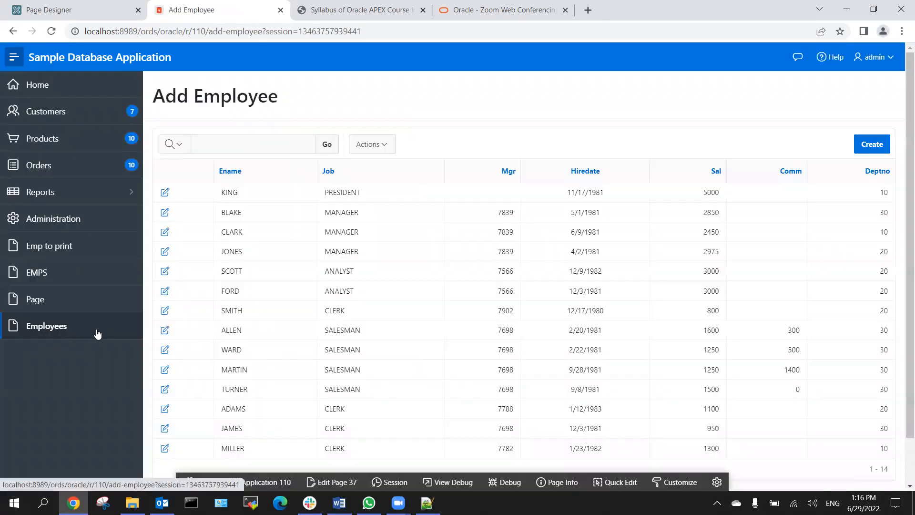
Reopen that clerk's record to examine the form page's title and breadcrumb, and return to the Employees report.
{"action": "left_click", "coordinate": [164, 310]}
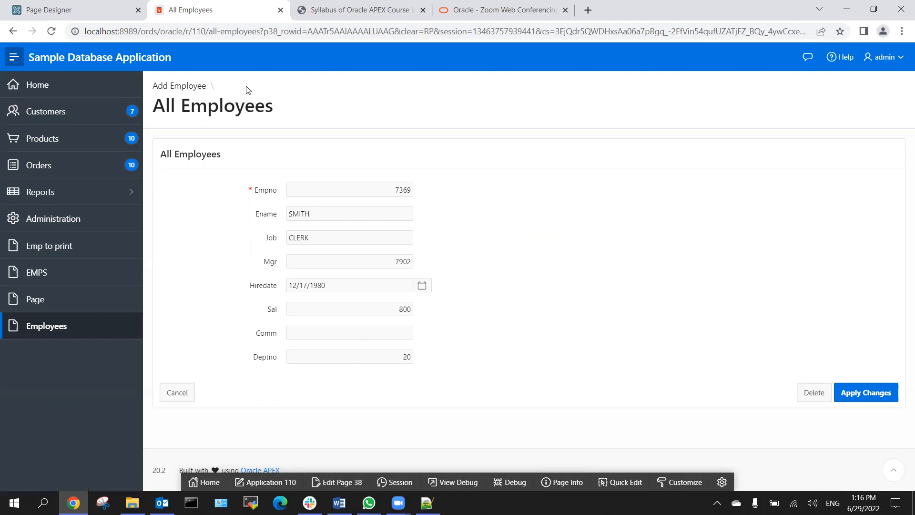
{"action": "triple_click", "coordinate": [272, 90]}
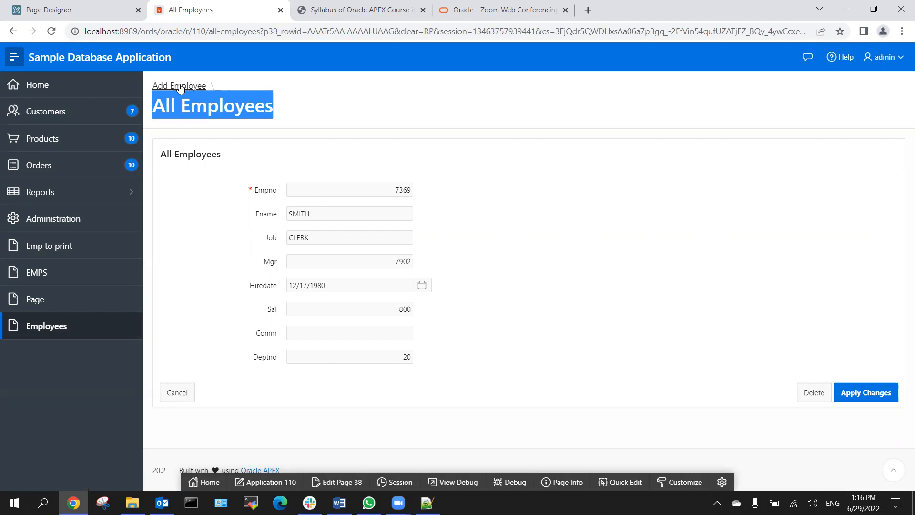
{"action": "left_click", "coordinate": [326, 86]}
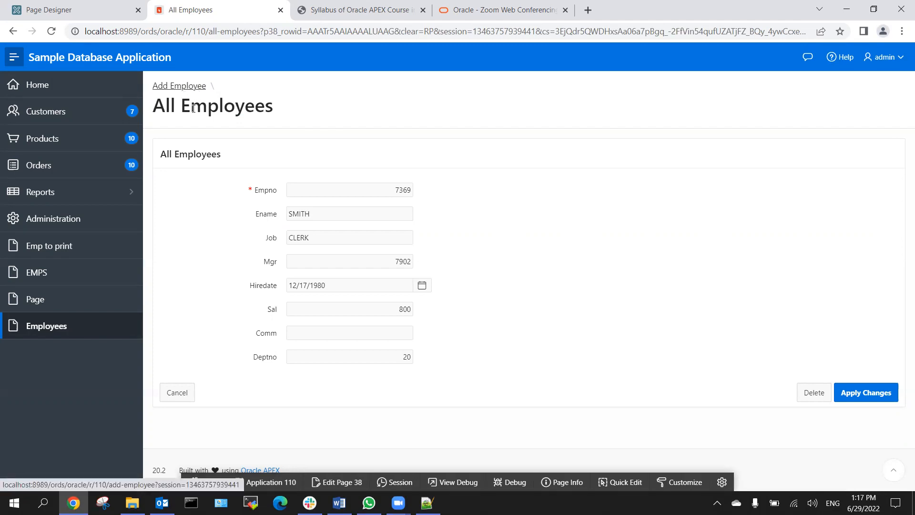
{"action": "left_click", "coordinate": [57, 327]}
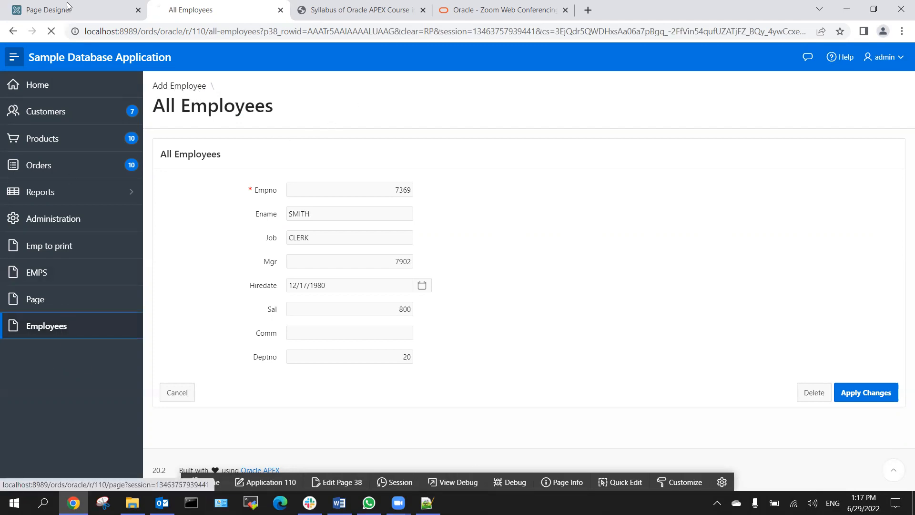
Return to the App Builder and open page 38, All Employees, in Page Designer from the application's home page.
{"action": "left_click", "coordinate": [67, 6]}
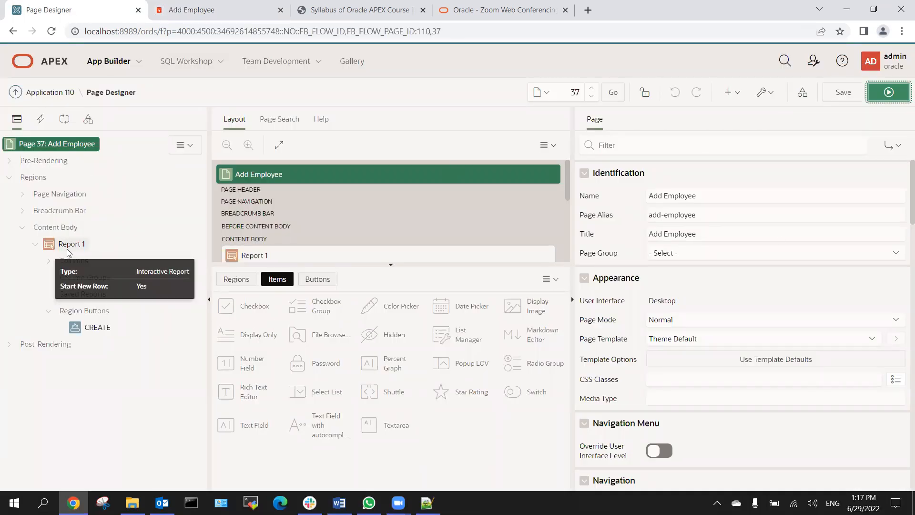
{"action": "left_click", "coordinate": [65, 94]}
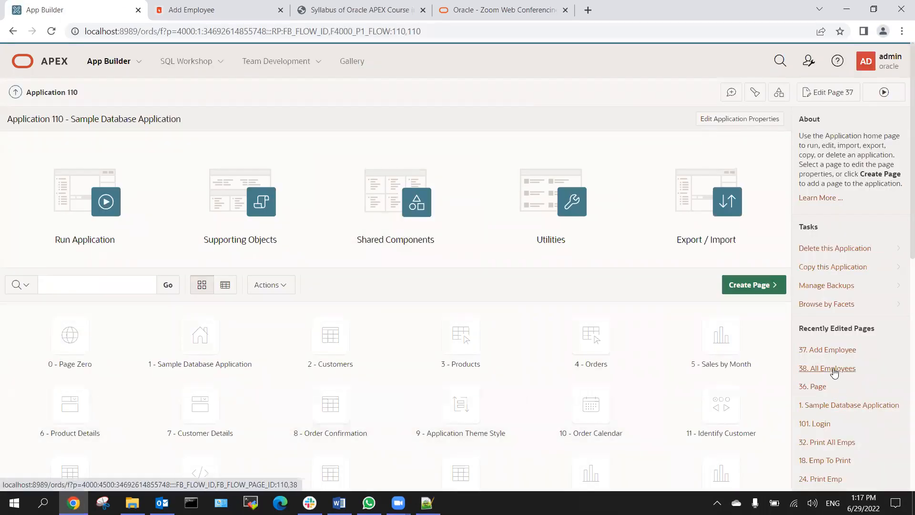
{"action": "left_click", "coordinate": [830, 372]}
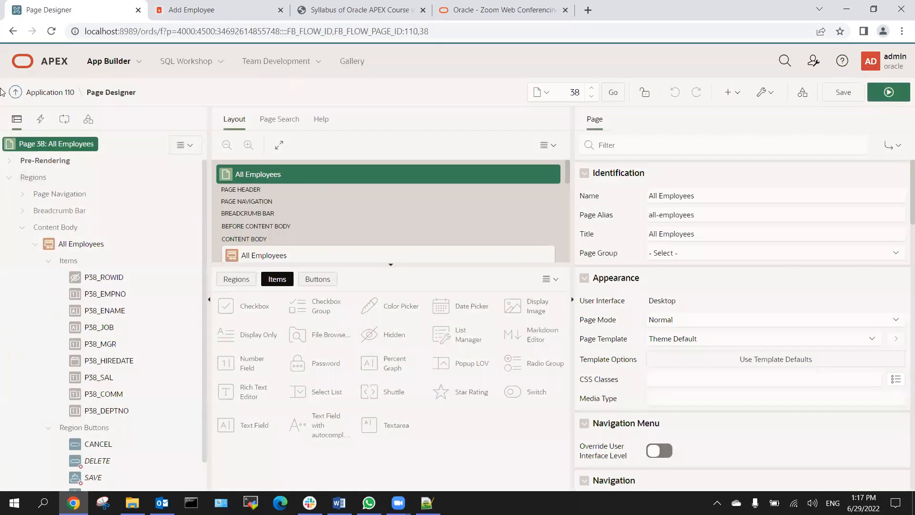
{"action": "key", "text": "alt+Left"}
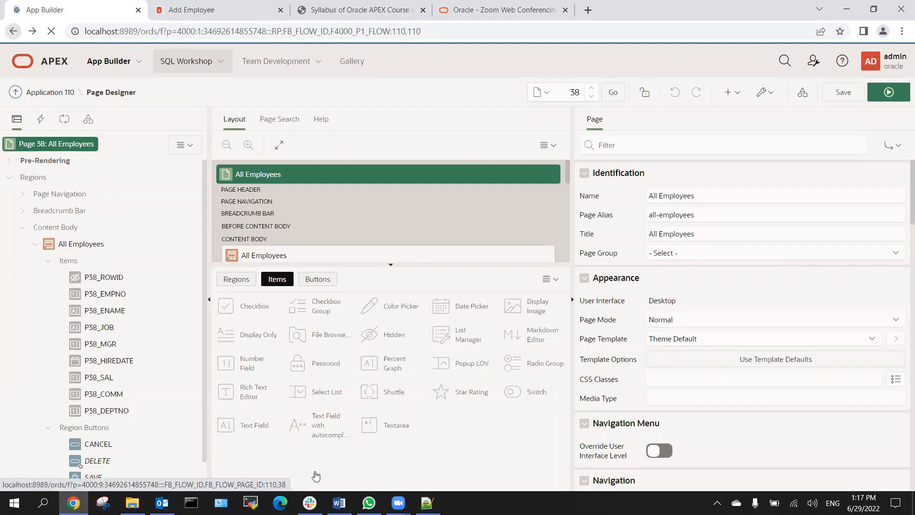
{"action": "left_click", "coordinate": [824, 370]}
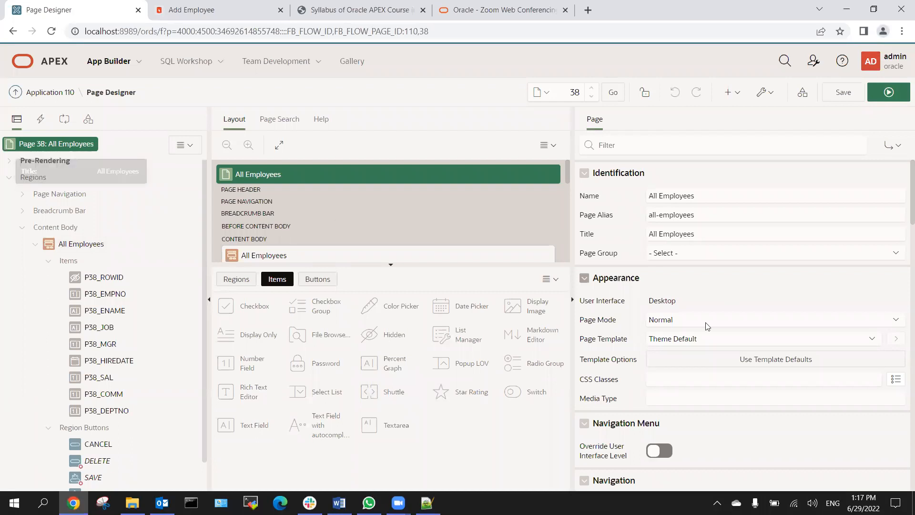
Review the page template choices of page 38 and the source type setting of its All Employees region.
{"action": "left_click", "coordinate": [679, 339]}
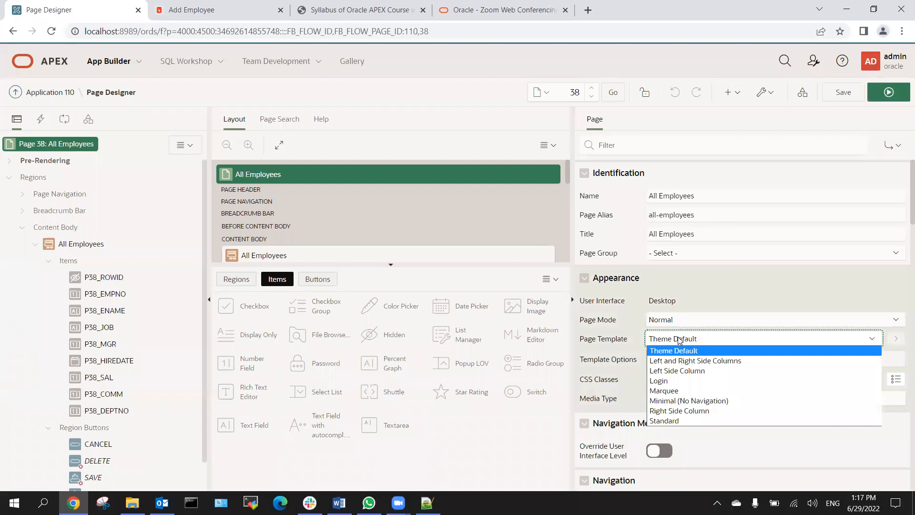
{"action": "left_click", "coordinate": [679, 339]}
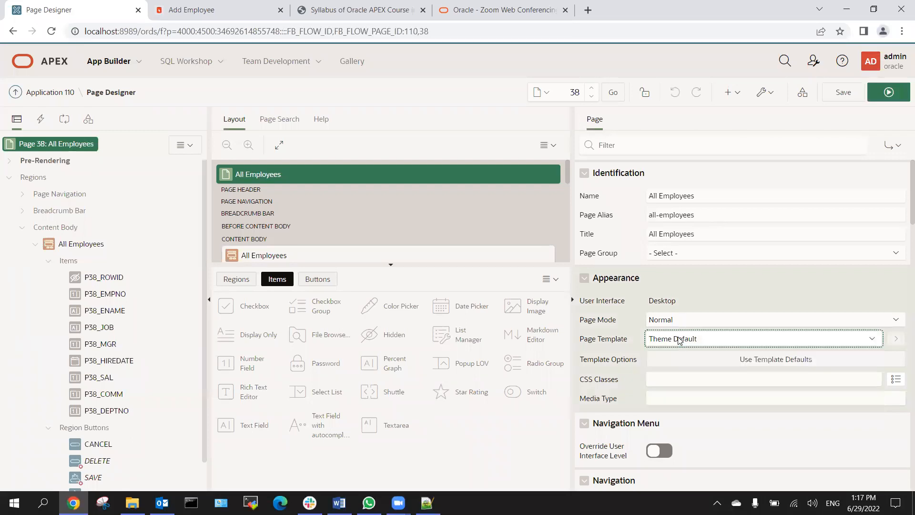
{"action": "left_click", "coordinate": [36, 244]}
{"action": "left_click", "coordinate": [63, 248]}
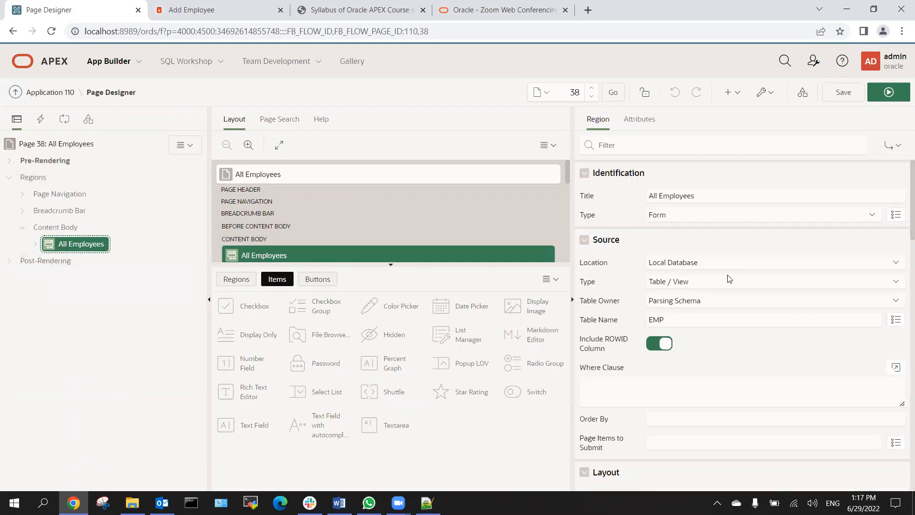
{"action": "left_click", "coordinate": [660, 282]}
{"action": "left_click", "coordinate": [660, 282]}
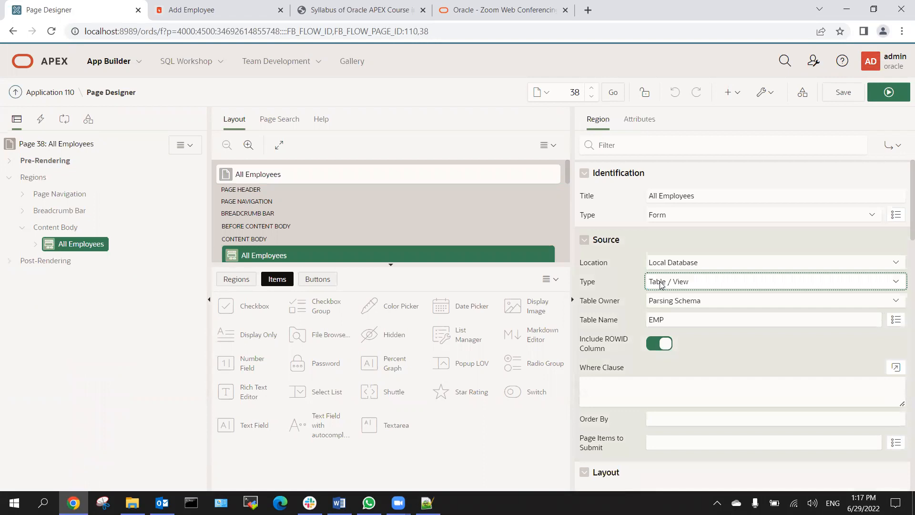
Review the region types available for the All Employees form region without changing its type.
{"action": "left_click", "coordinate": [673, 217]}
{"action": "left_click", "coordinate": [673, 218]}
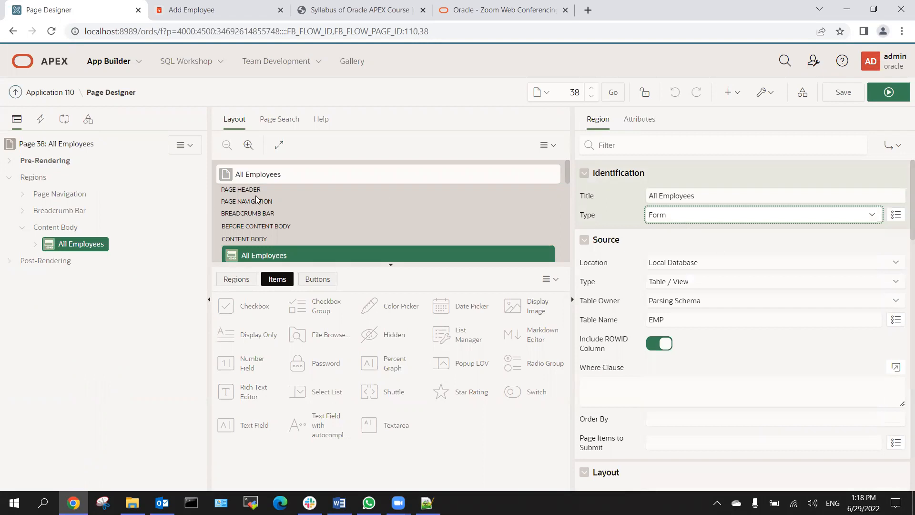
{"action": "left_click", "coordinate": [661, 215]}
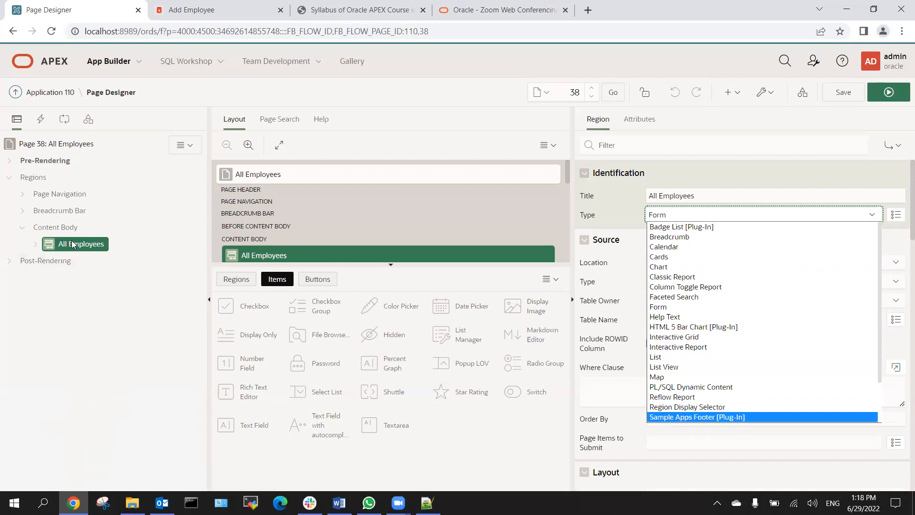
{"action": "left_click", "coordinate": [23, 122]}
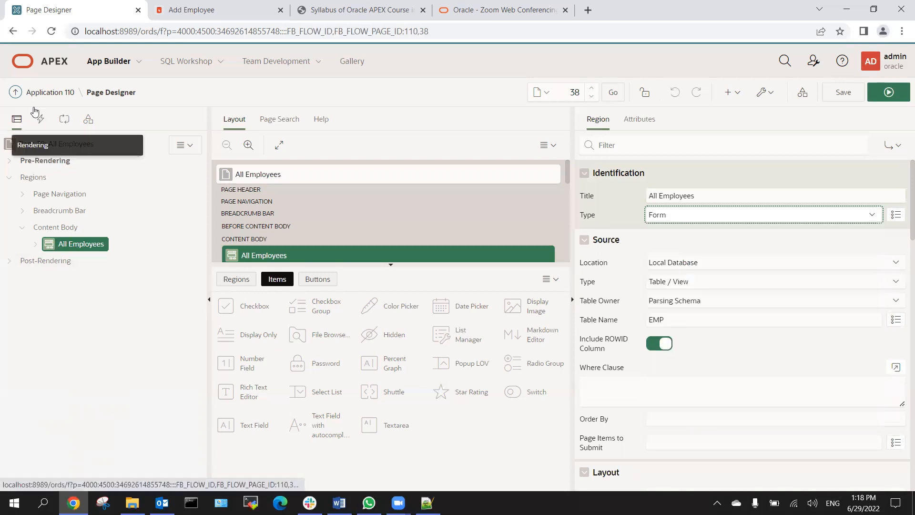
Open page 1 of Sample Database Application from the workspace home and review the template choices of its breadcrumb bar region.
{"action": "left_click", "coordinate": [54, 62]}
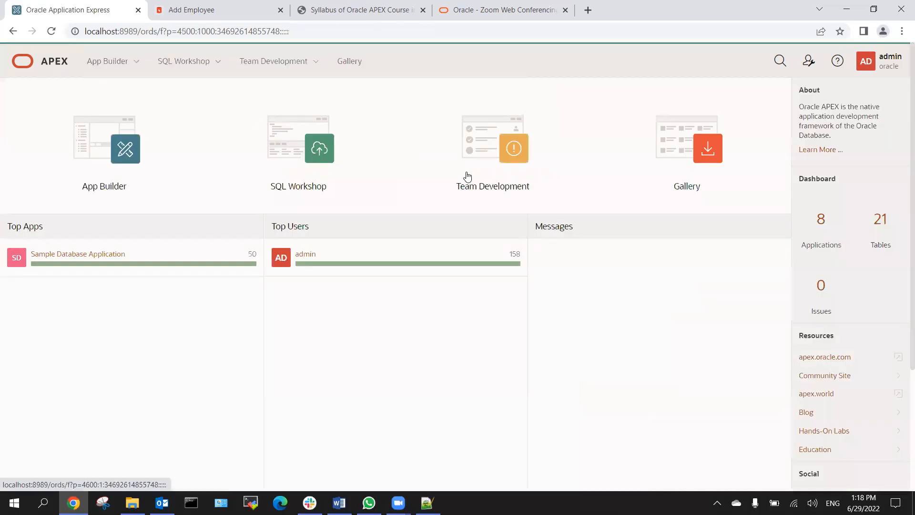
{"action": "left_click", "coordinate": [77, 254]}
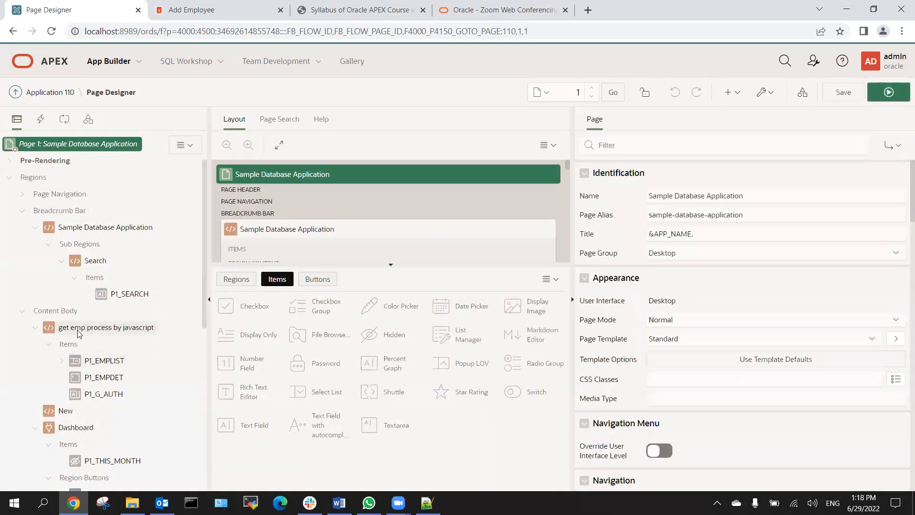
{"action": "left_click", "coordinate": [70, 232]}
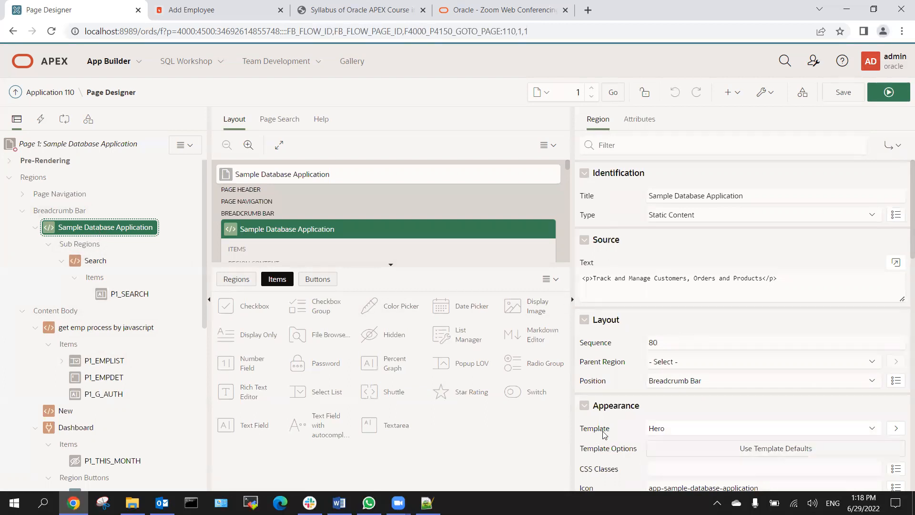
{"action": "left_click", "coordinate": [697, 430]}
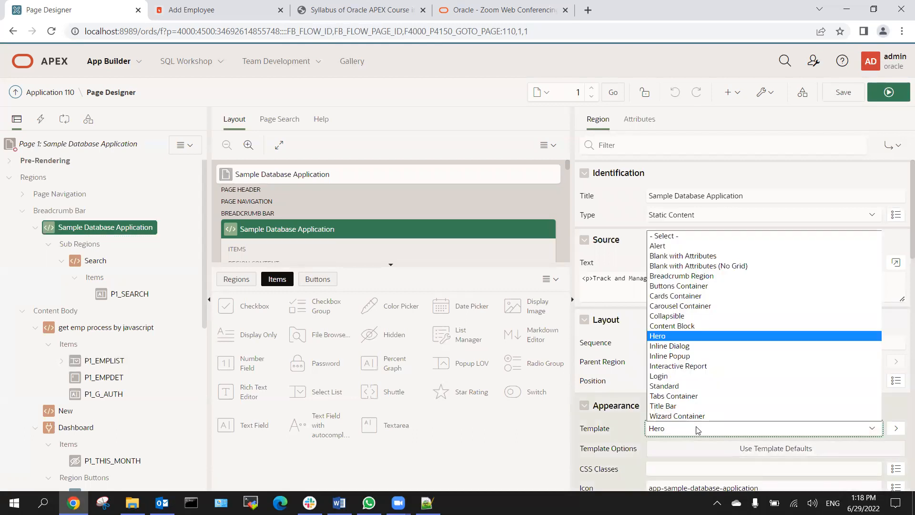
{"action": "left_click", "coordinate": [697, 430]}
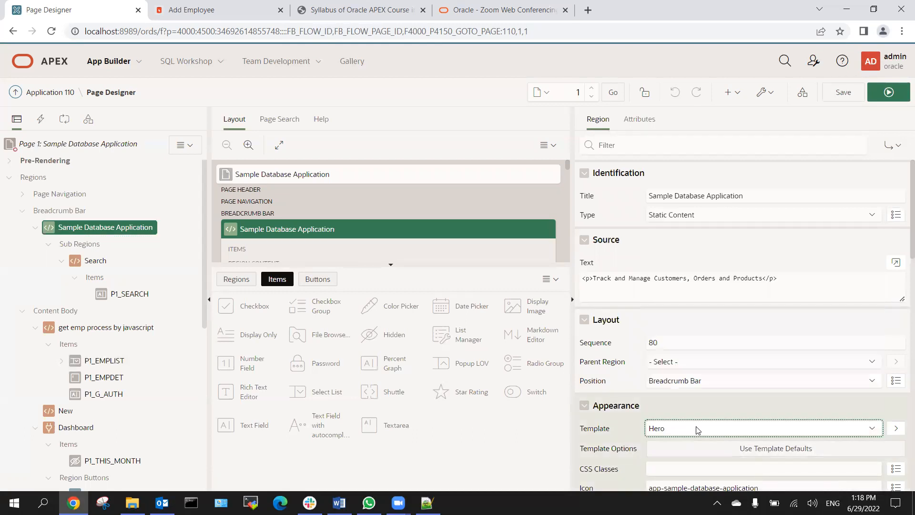
Run page 1, examine the title and tagline shown by the Hero region, and return to Page Designer.
{"action": "left_click", "coordinate": [888, 92]}
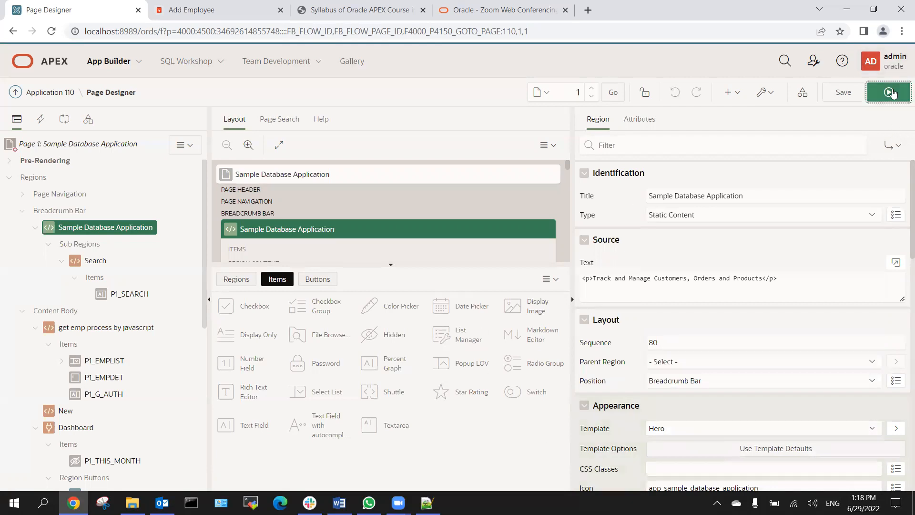
{"action": "left_click_drag", "start_coordinate": [202, 93], "coordinate": [453, 92]}
{"action": "left_click_drag", "start_coordinate": [417, 119], "coordinate": [201, 99]}
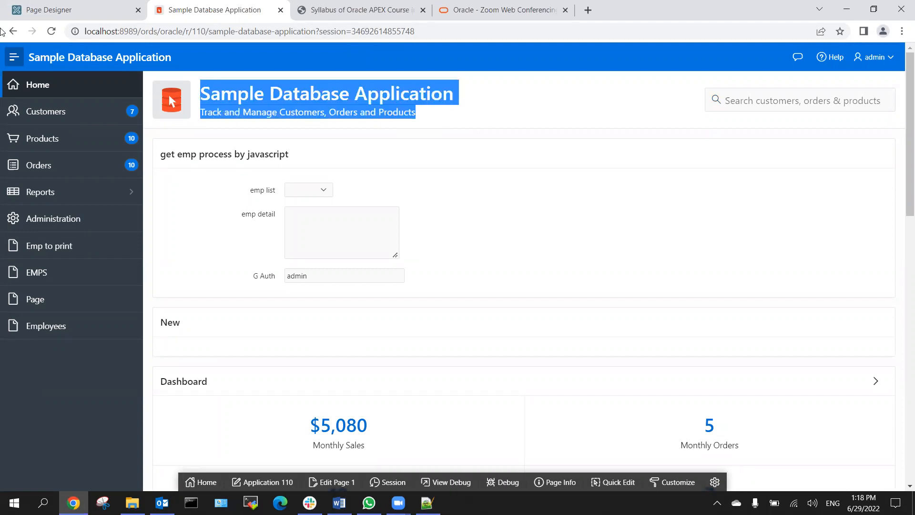
{"action": "left_click", "coordinate": [110, 8]}
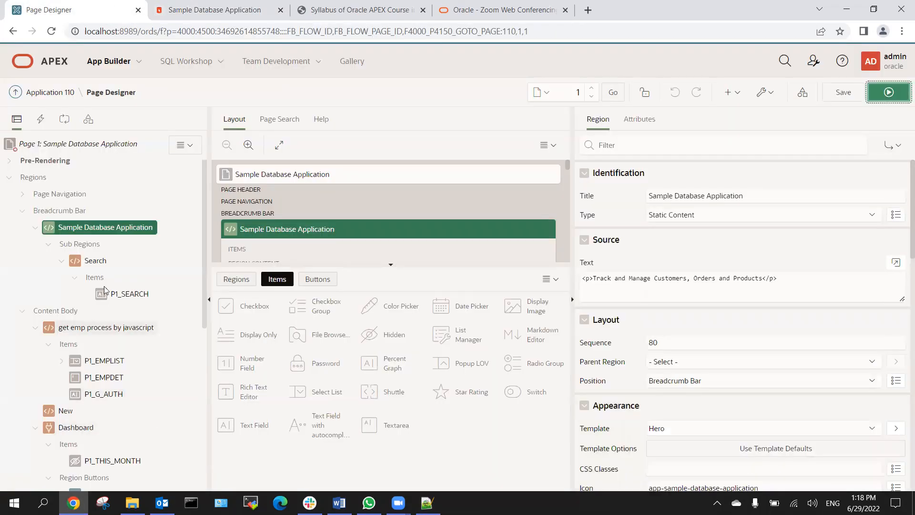
Compare the properties of the Search sub region with its parent Sample Database Application region, including the parent's static source text.
{"action": "left_click", "coordinate": [95, 263]}
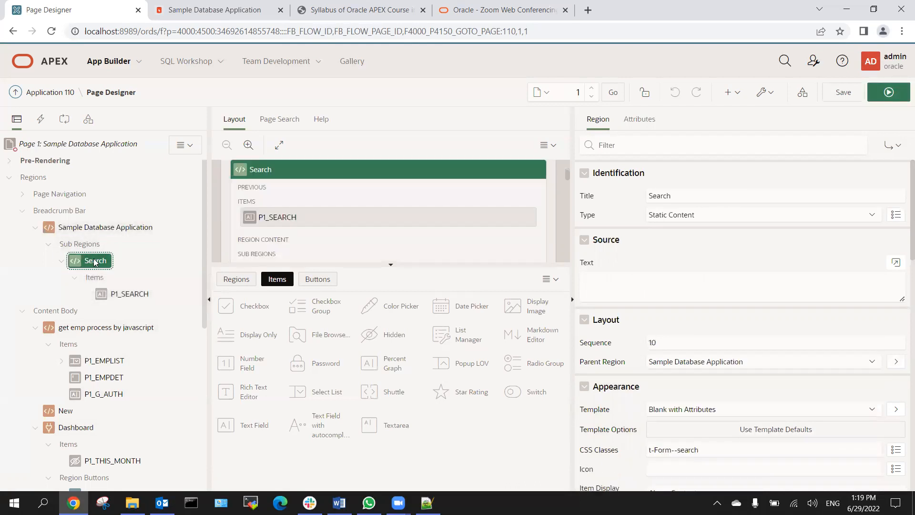
{"action": "left_click", "coordinate": [100, 229]}
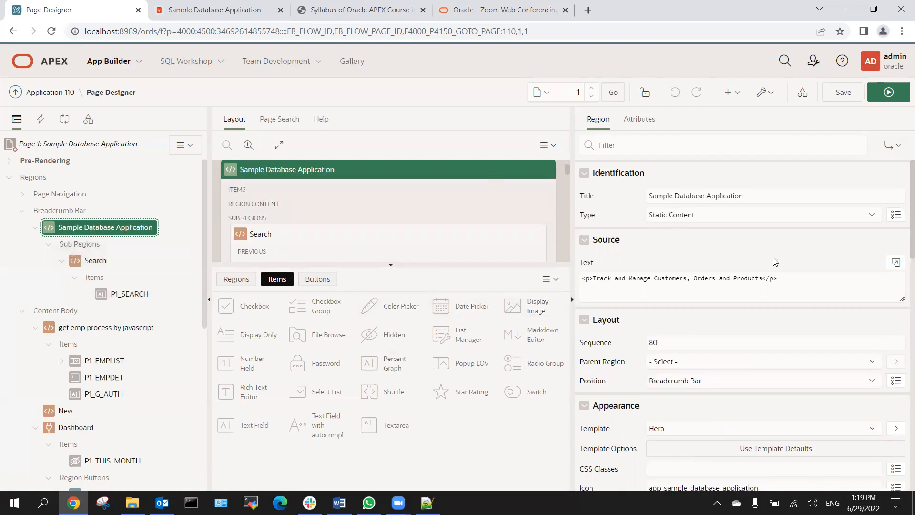
{"action": "triple_click", "coordinate": [785, 302]}
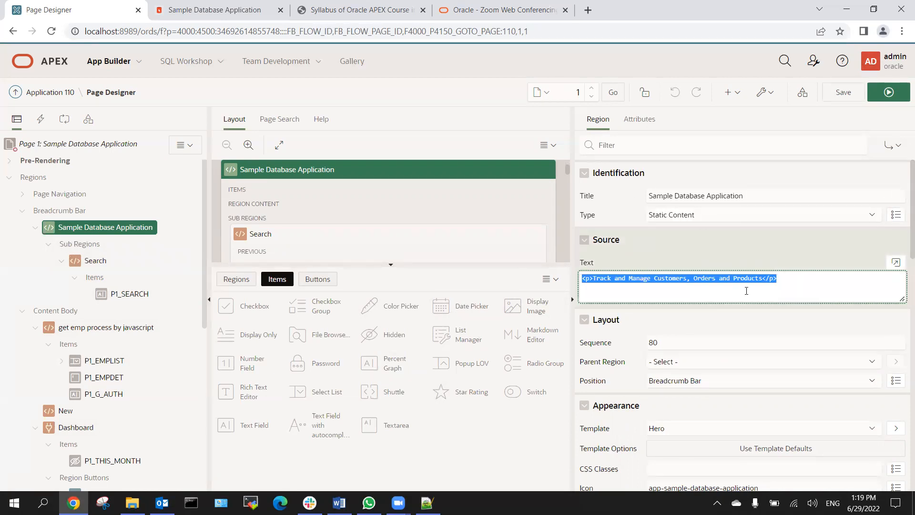
{"action": "left_click_drag", "start_coordinate": [827, 286], "coordinate": [557, 281]}
{"action": "left_click", "coordinate": [96, 262]}
{"action": "left_click", "coordinate": [95, 227]}
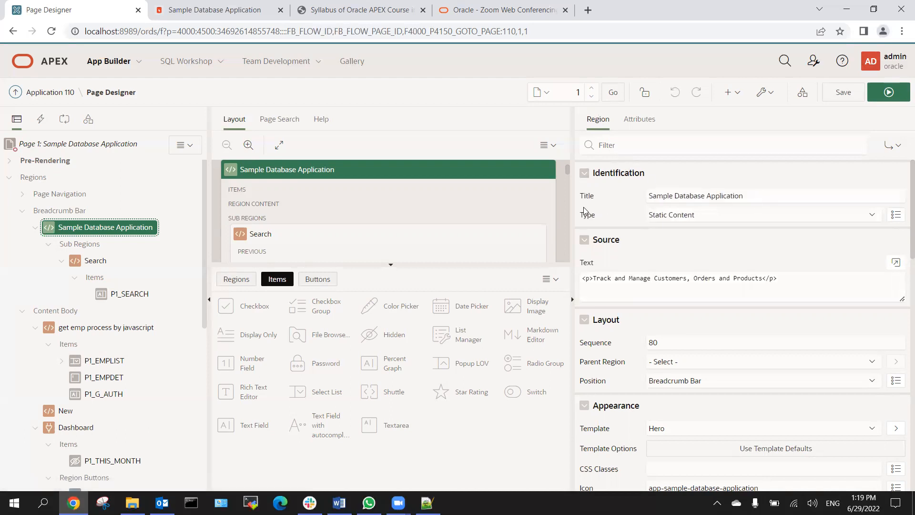
Review the region types available for the Sample Database Application region, keeping Static Content.
{"action": "left_click", "coordinate": [686, 216]}
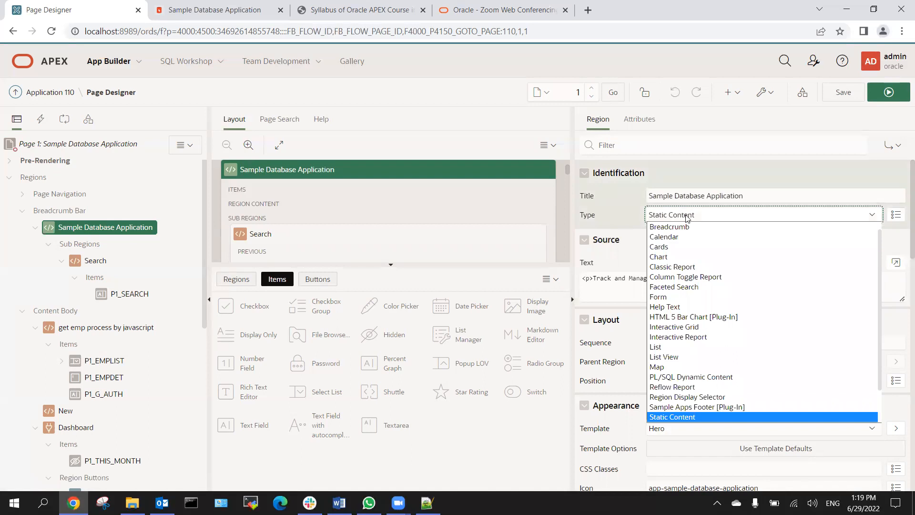
{"action": "left_click", "coordinate": [607, 183]}
{"action": "left_click", "coordinate": [590, 180]}
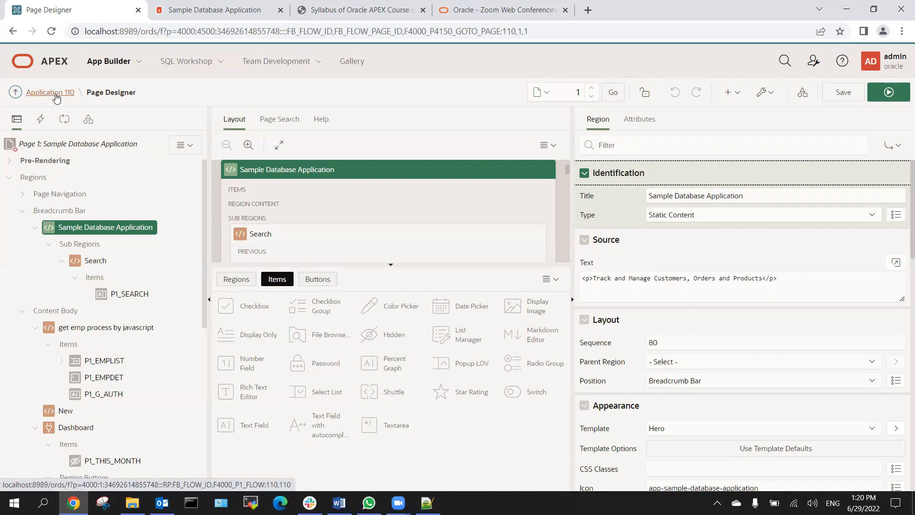
Open page 36, Page, in Page Designer from the application's home page and enlarge the layout area.
{"action": "left_click", "coordinate": [55, 94]}
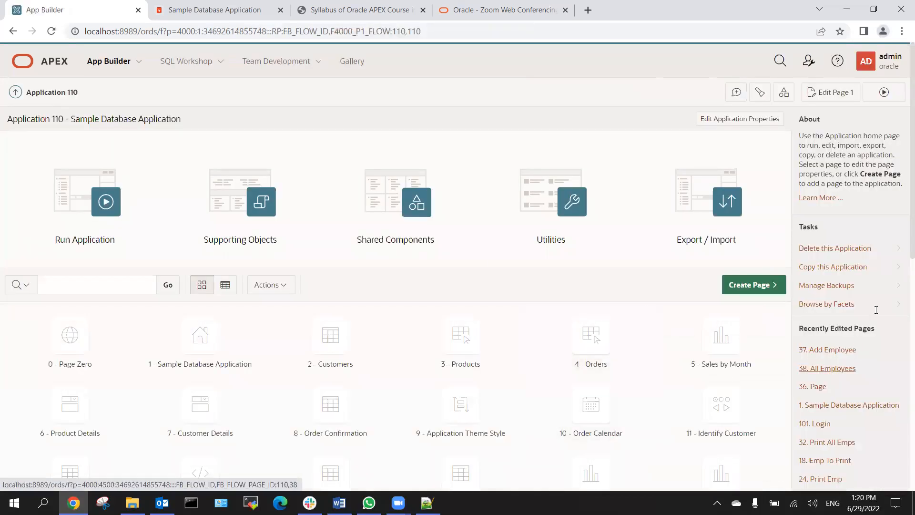
{"action": "left_click", "coordinate": [815, 386]}
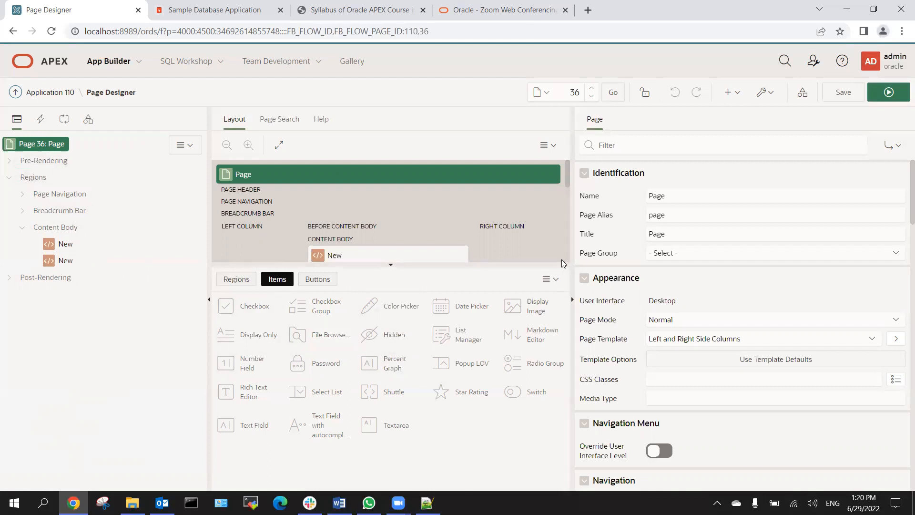
{"action": "left_click_drag", "start_coordinate": [566, 264], "coordinate": [612, 417]}
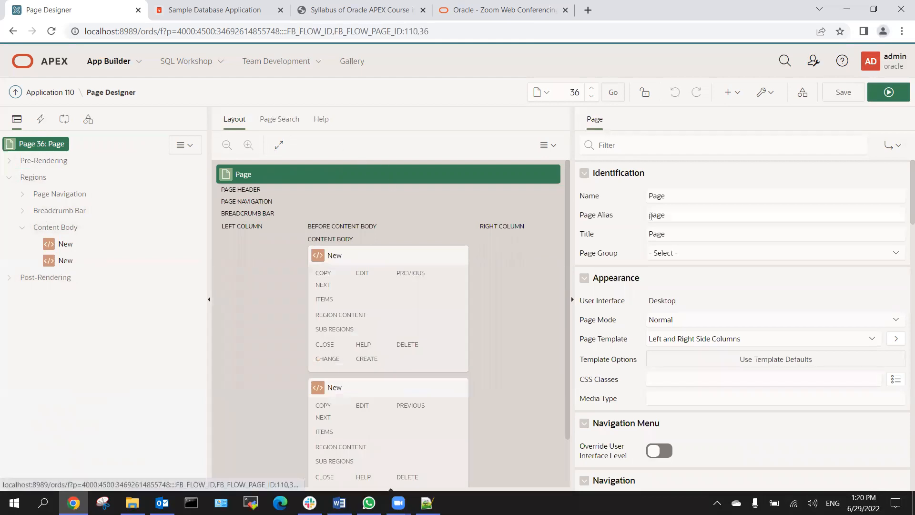
{"action": "left_click_drag", "start_coordinate": [593, 225], "coordinate": [699, 219]}
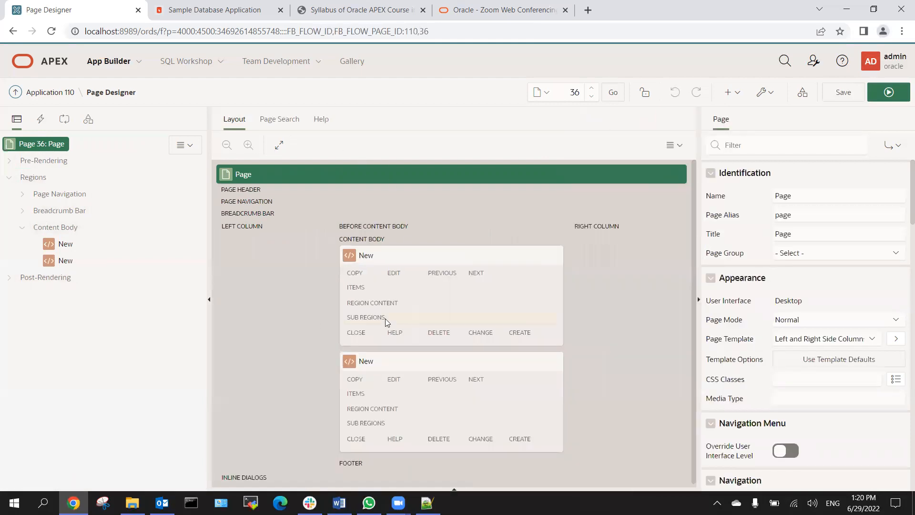
{"action": "left_click_drag", "start_coordinate": [352, 489], "coordinate": [363, 331]}
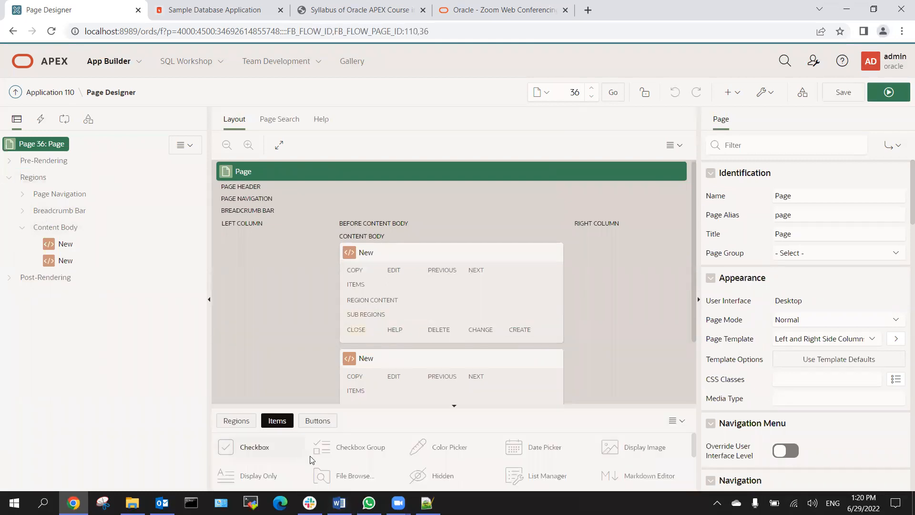
{"action": "left_click_drag", "start_coordinate": [399, 367], "coordinate": [362, 354]}
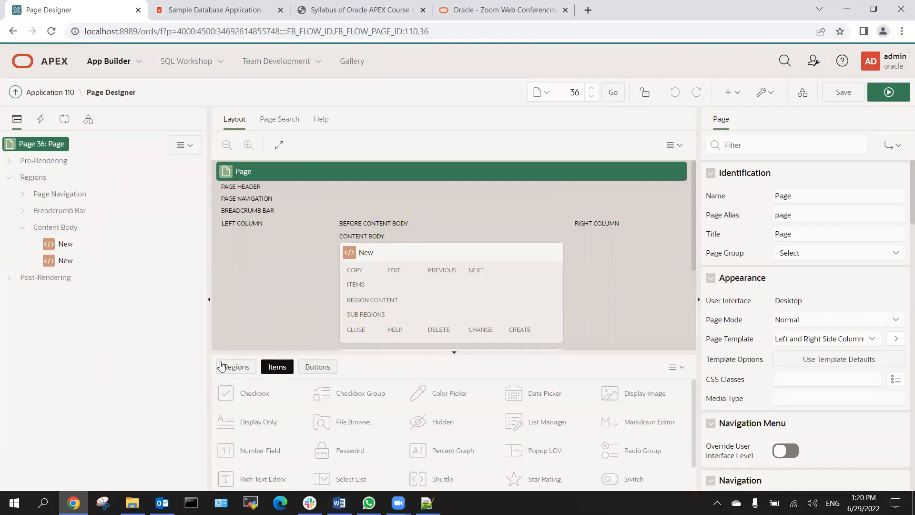
Add a Breadcrumb region to page 36's breadcrumb bar, with Main Menu as its source breadcrumb.
{"action": "left_click", "coordinate": [230, 367]}
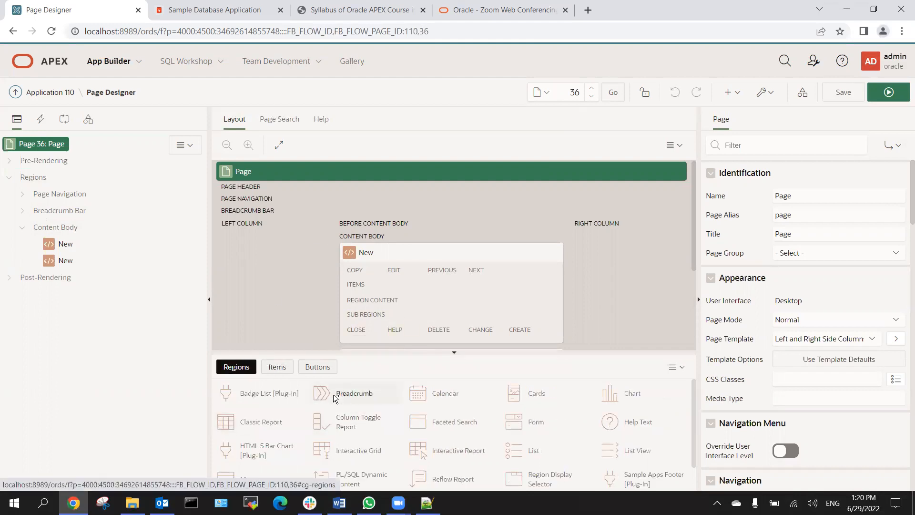
{"action": "left_click_drag", "start_coordinate": [334, 395], "coordinate": [257, 189]}
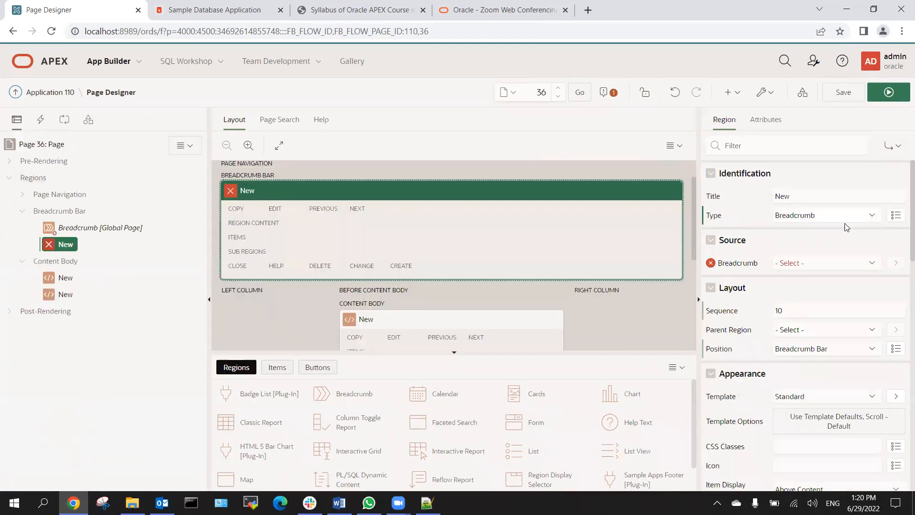
{"action": "left_click", "coordinate": [822, 263]}
{"action": "left_click", "coordinate": [808, 285]}
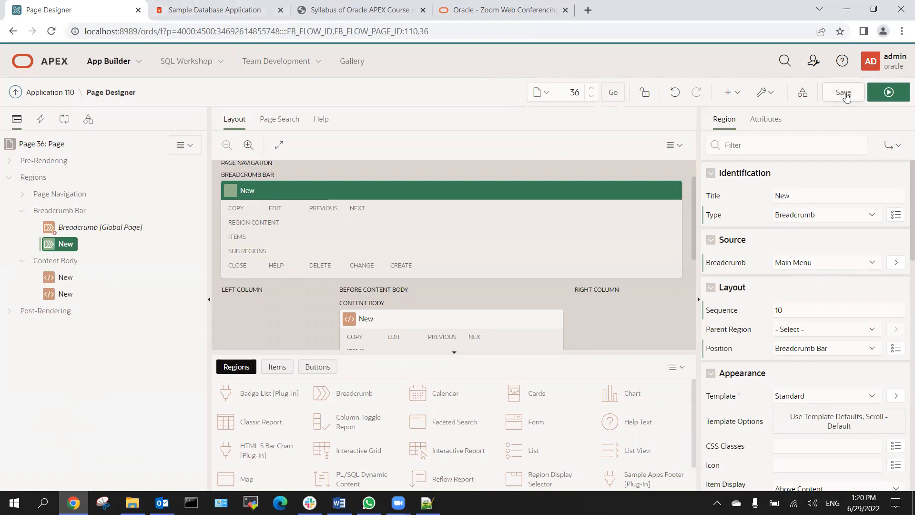
Save and run page 36, examine the new breadcrumb region's title, and return to Page Designer.
{"action": "left_click", "coordinate": [883, 96]}
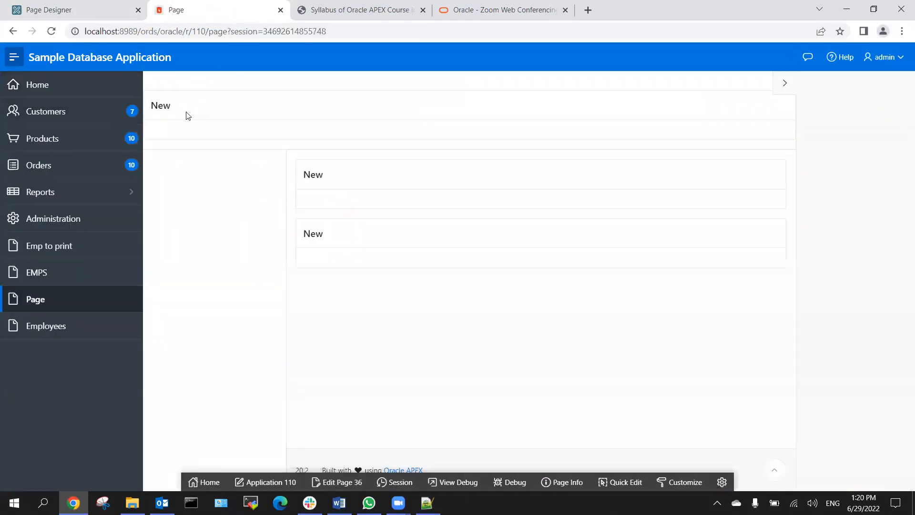
{"action": "left_click_drag", "start_coordinate": [152, 112], "coordinate": [181, 113]}
{"action": "left_click", "coordinate": [89, 10]}
Examine the entries of the Main Menu breadcrumb in the application's shared components.
{"action": "left_click", "coordinate": [802, 92]}
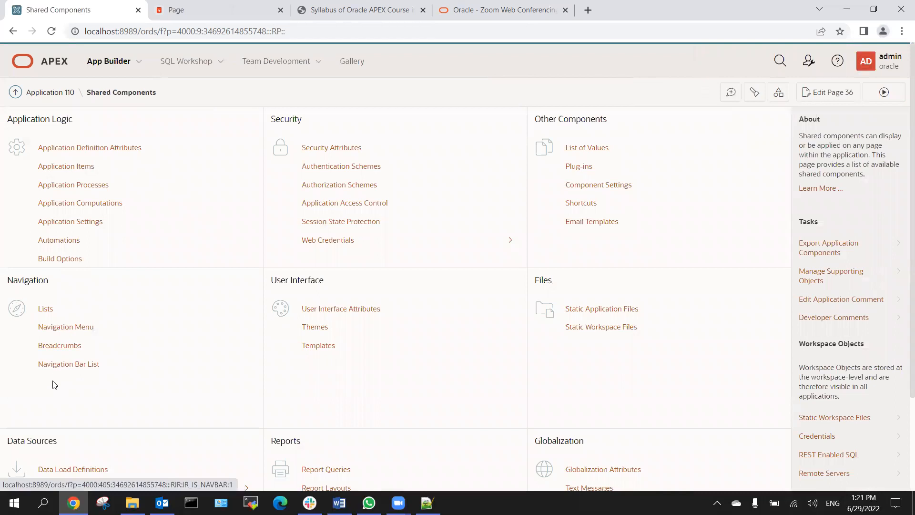
{"action": "left_click", "coordinate": [53, 348]}
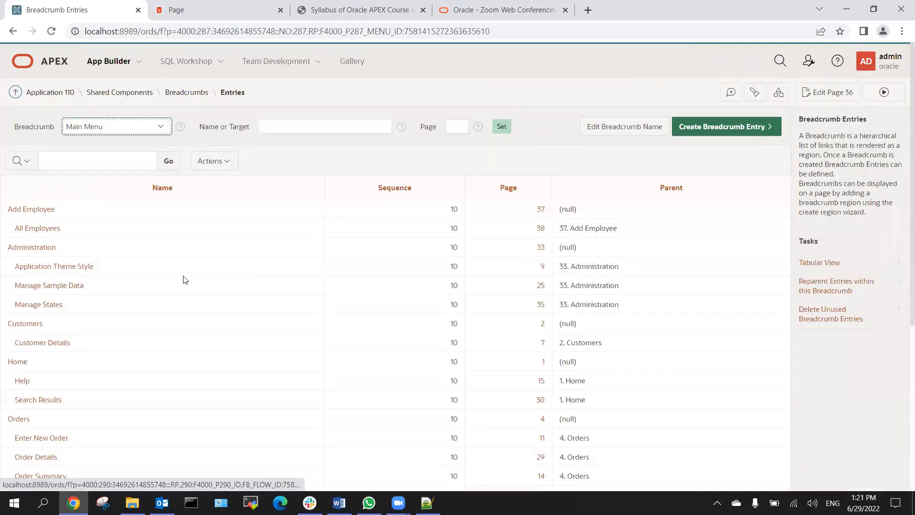
{"action": "scroll", "coordinate": [185, 280], "scroll_direction": "down", "scroll_amount": 6}
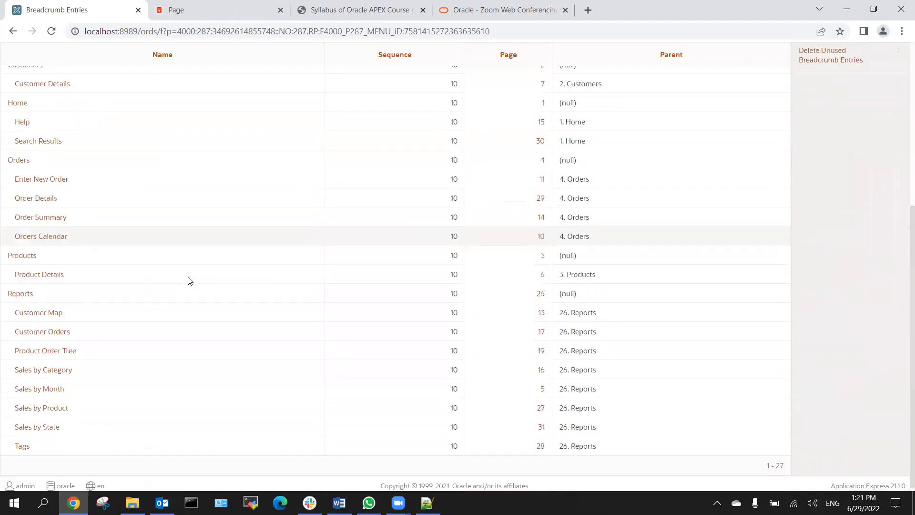
{"action": "scroll", "coordinate": [188, 280], "scroll_direction": "up", "scroll_amount": 6}
{"action": "left_click", "coordinate": [126, 165]}
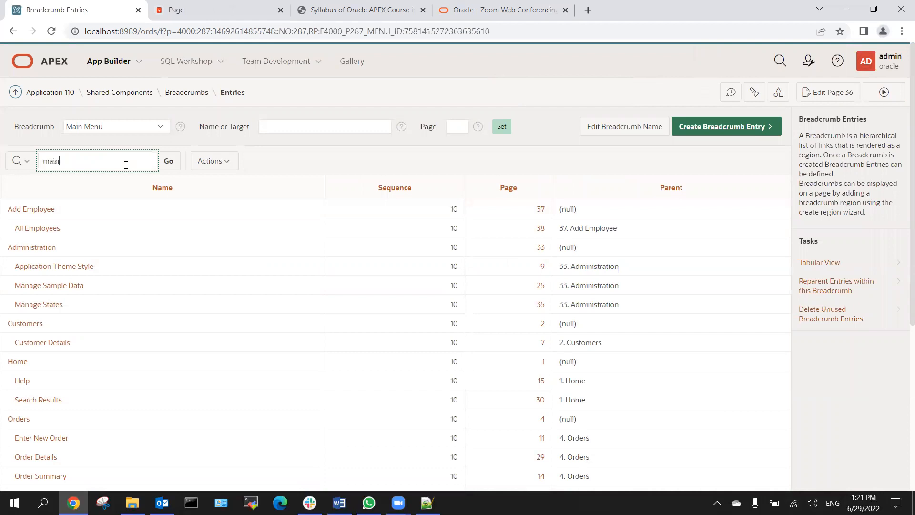
{"action": "type", "text": "main"}
{"action": "key", "text": "Return"}
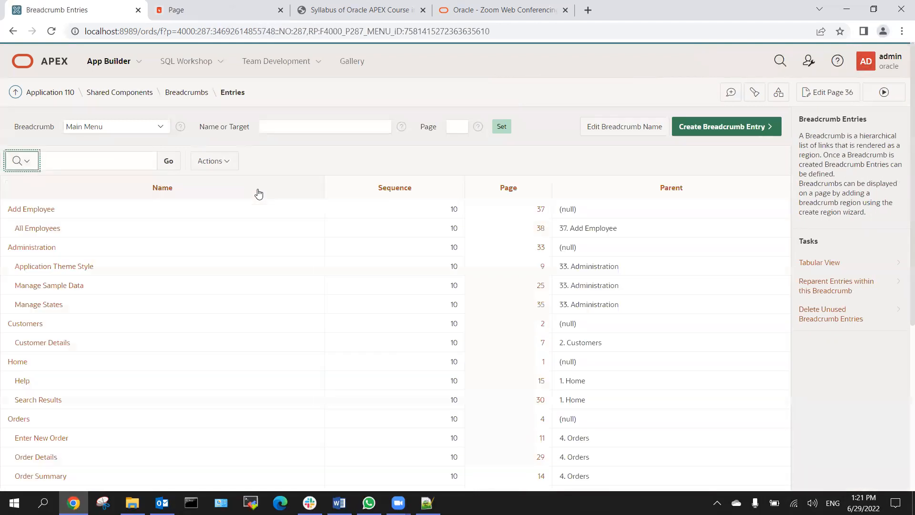
{"action": "left_click", "coordinate": [258, 189]}
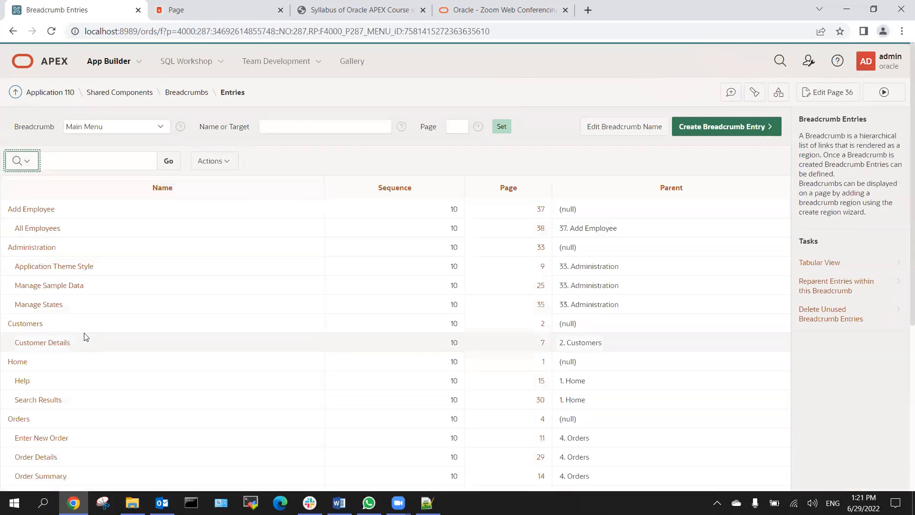
{"action": "scroll", "coordinate": [85, 337], "scroll_direction": "down", "scroll_amount": 5}
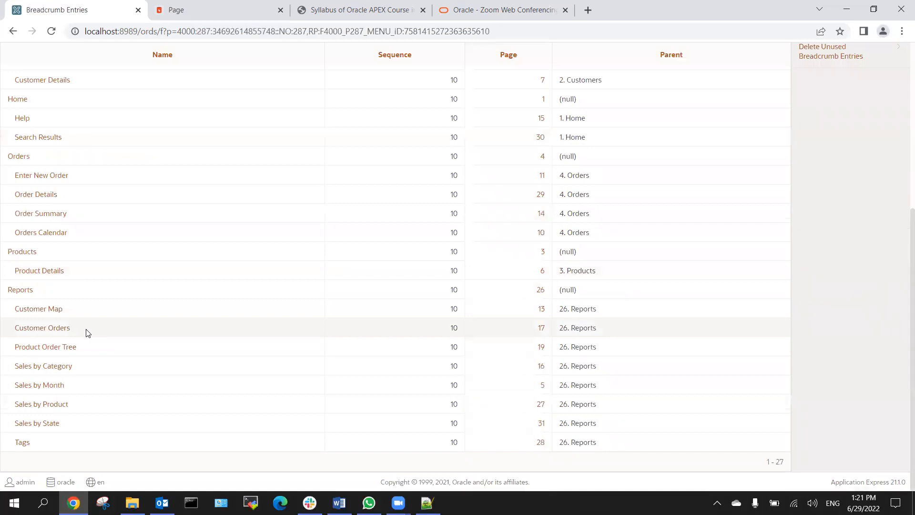
{"action": "scroll", "coordinate": [55, 119], "scroll_direction": "up", "scroll_amount": 5}
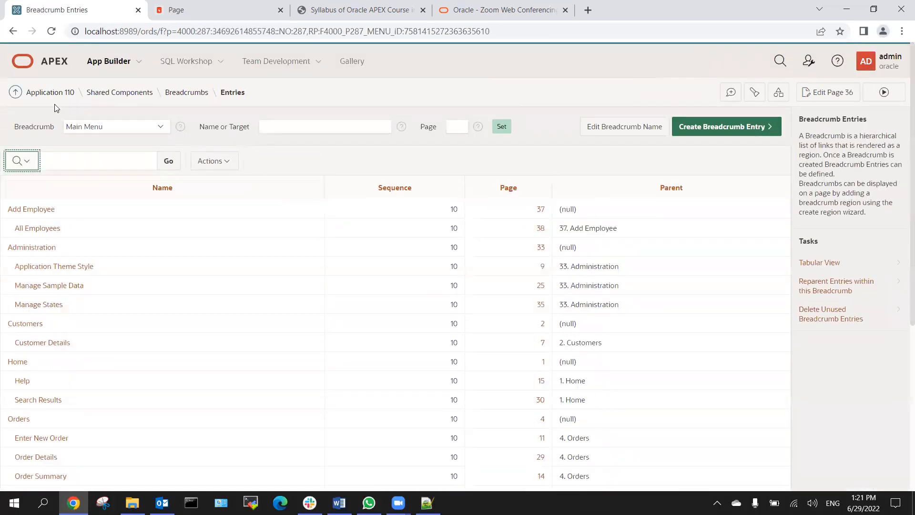
{"action": "left_click", "coordinate": [187, 92]}
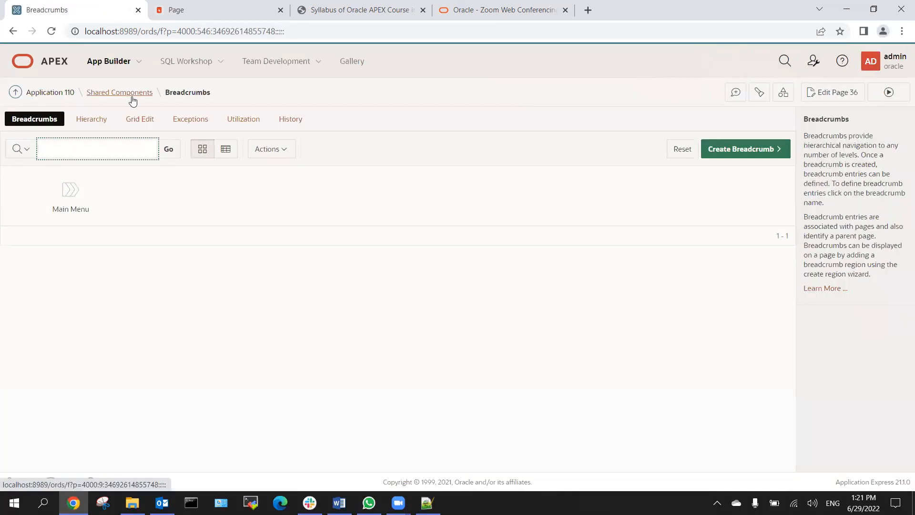
Try to delete the New breadcrumb region from page 36's breadcrumb bar in Page Designer.
{"action": "left_click", "coordinate": [833, 93]}
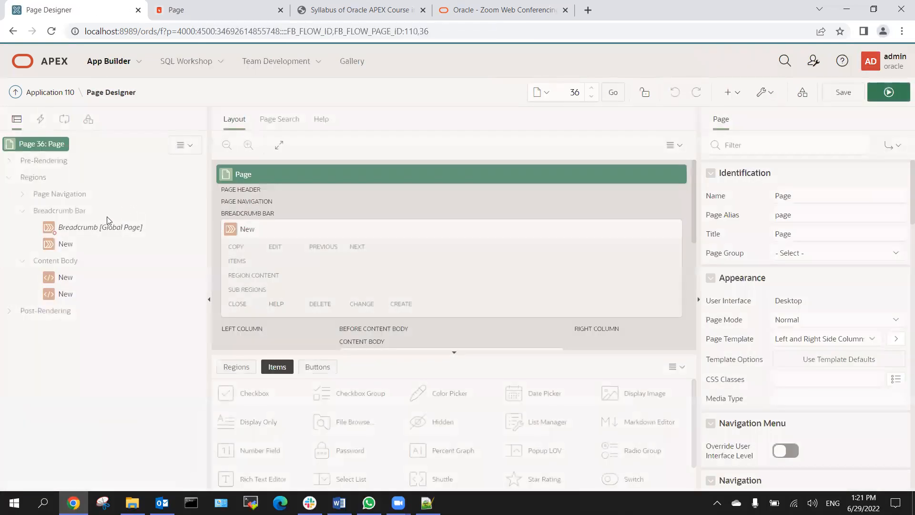
{"action": "left_click", "coordinate": [68, 230]}
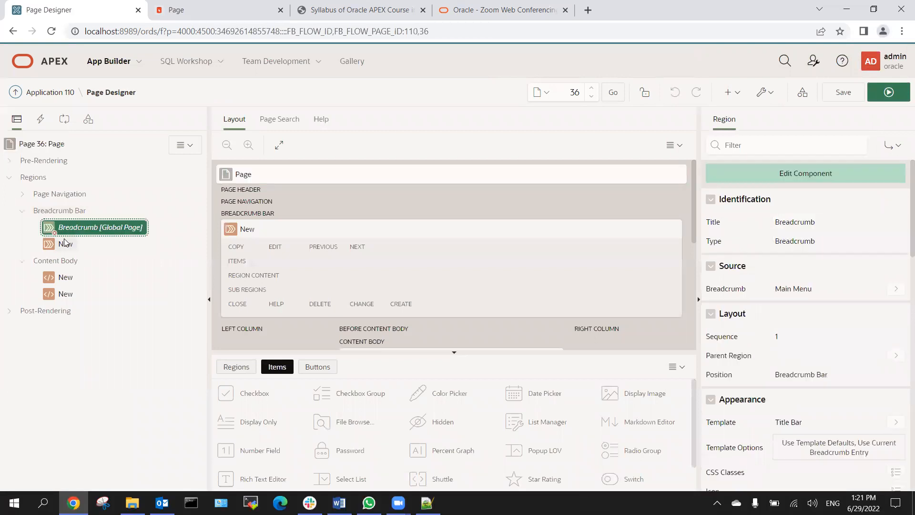
{"action": "left_click", "coordinate": [66, 243]}
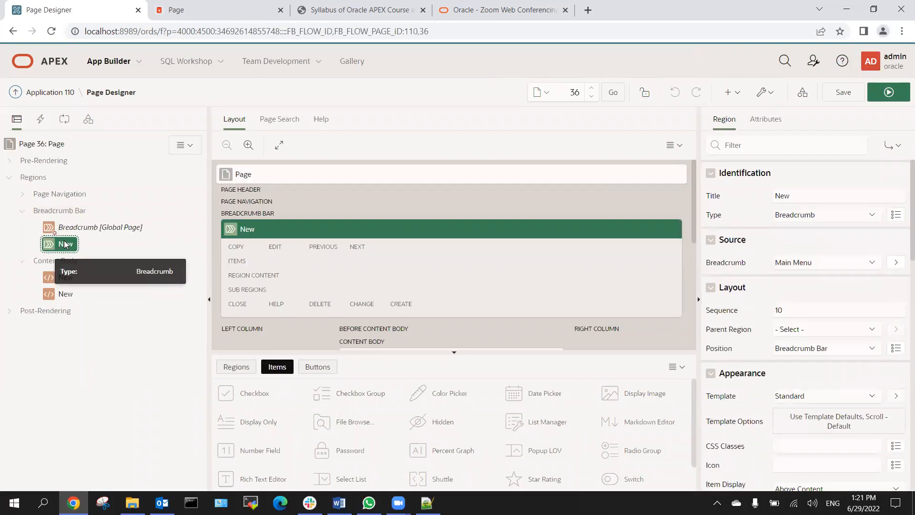
{"action": "key", "text": "Delete"}
Open the global page's Breadcrumb region, discarding page 36's unsaved changes, and inspect its Main Menu source.
{"action": "left_click", "coordinate": [80, 231]}
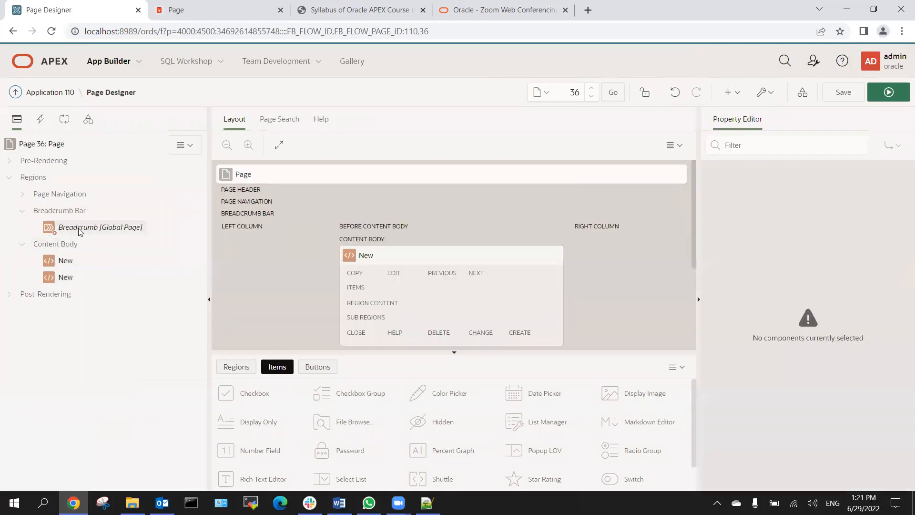
{"action": "left_click", "coordinate": [803, 172]}
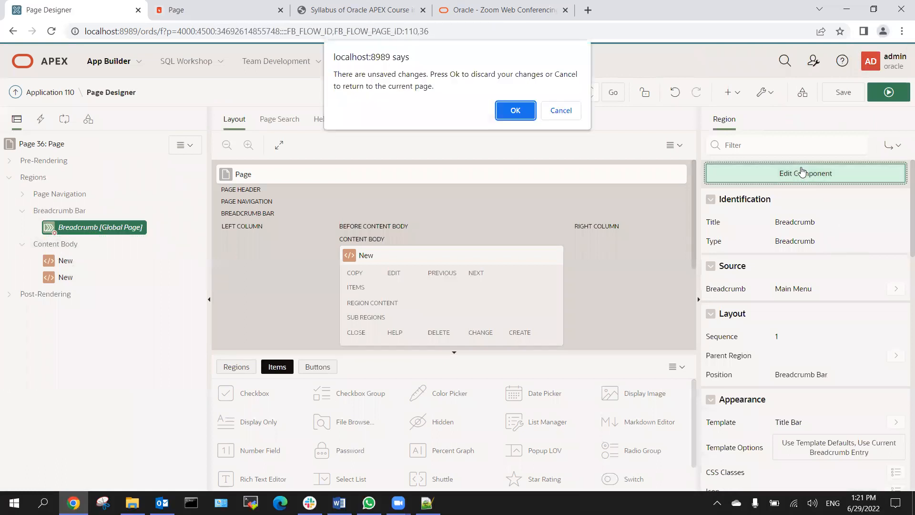
{"action": "left_click", "coordinate": [517, 113]}
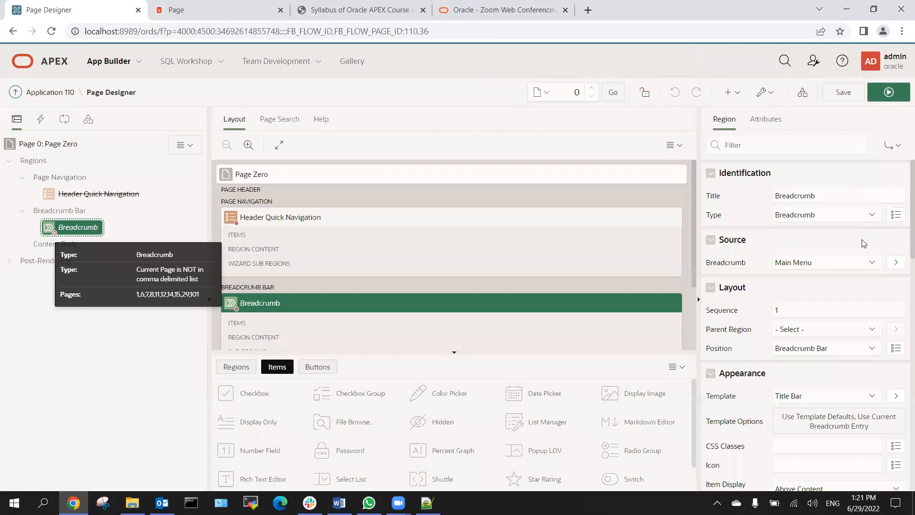
{"action": "left_click", "coordinate": [895, 262]}
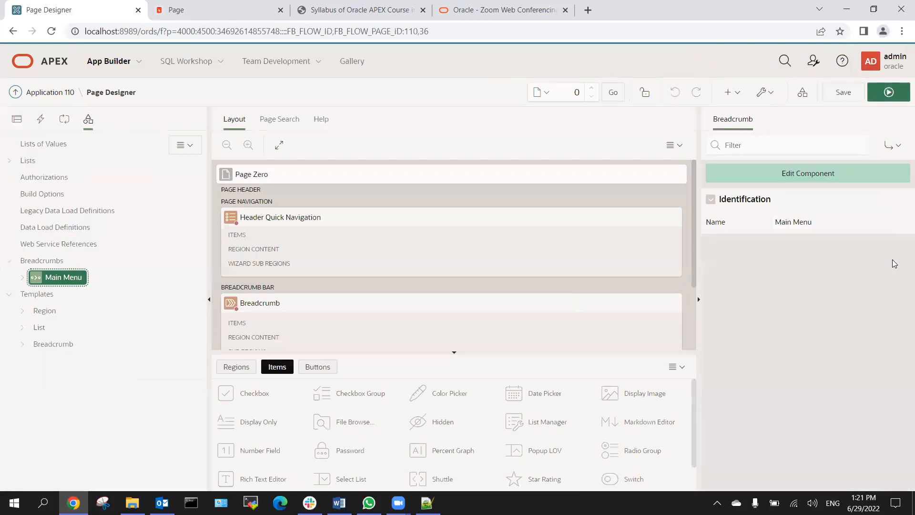
{"action": "left_click", "coordinate": [884, 95]}
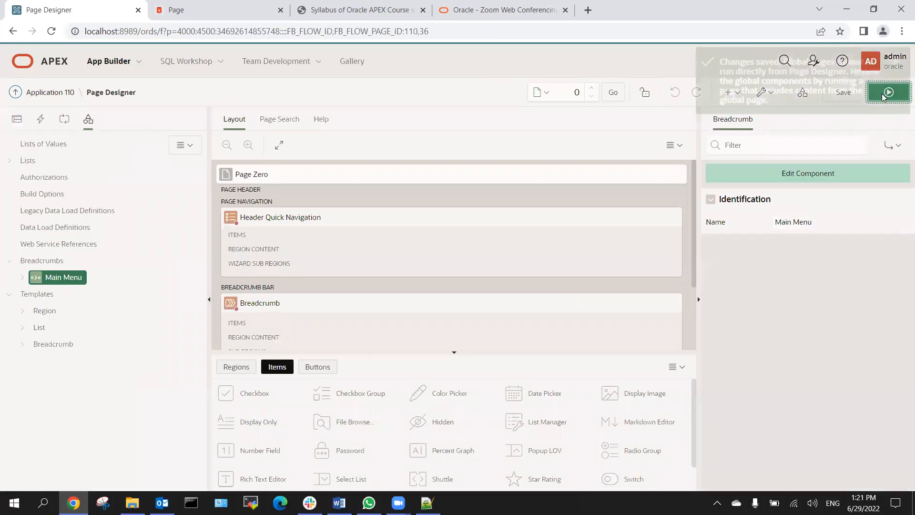
{"action": "left_click", "coordinate": [15, 124]}
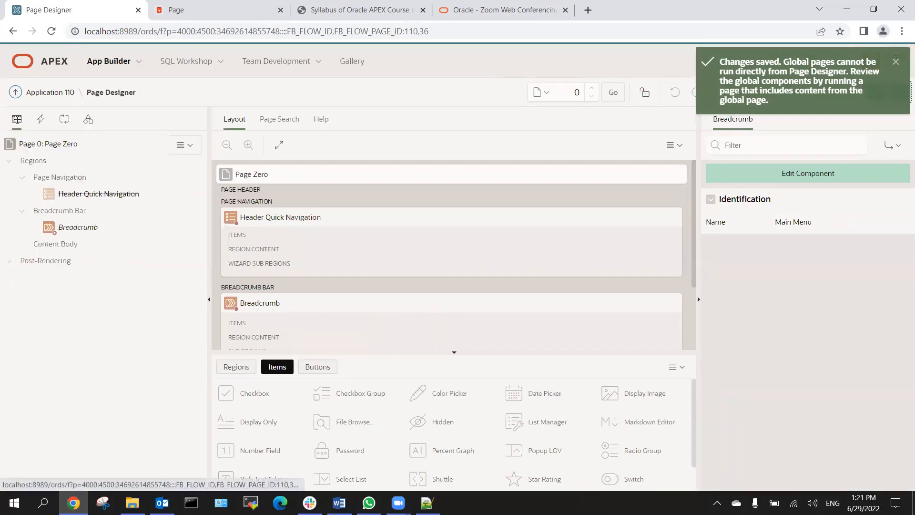
{"action": "left_click", "coordinate": [848, 90]}
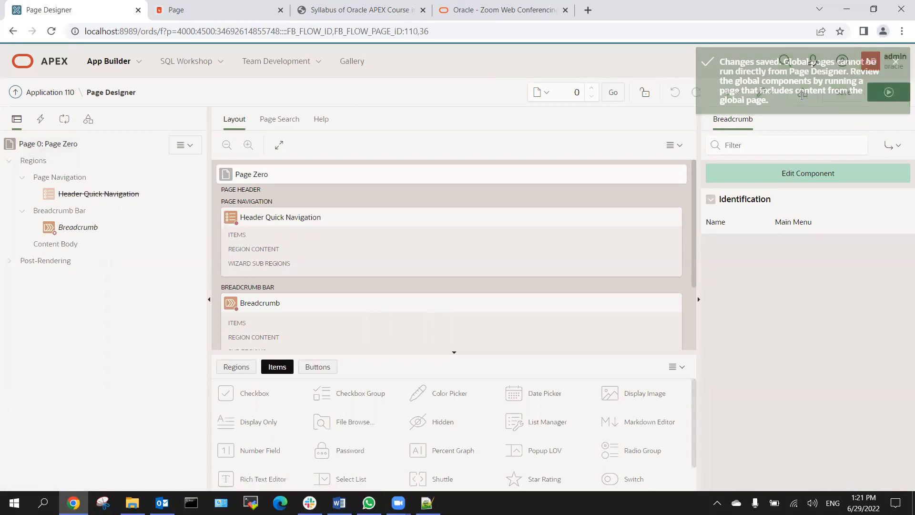
Start a new Main Menu breadcrumb entry in the shared components for page 36 with the short name Global Test Page.
{"action": "left_click", "coordinate": [800, 96]}
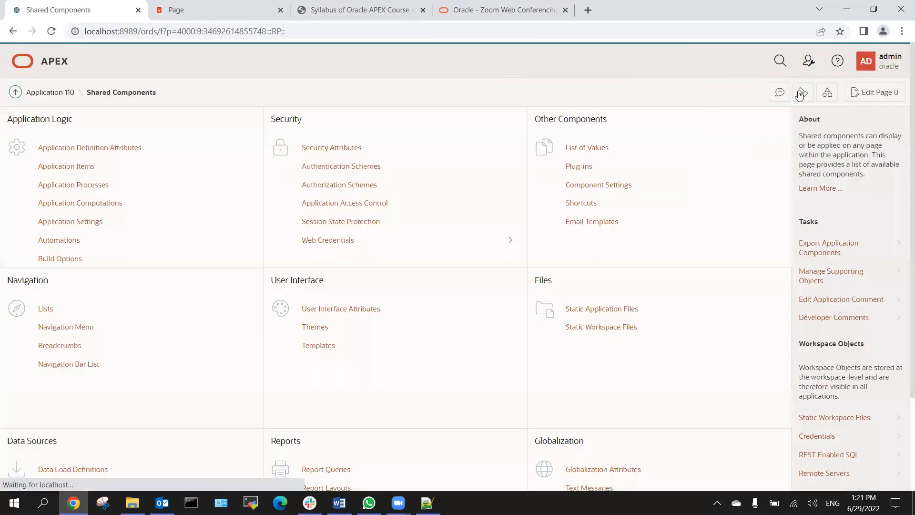
{"action": "left_click", "coordinate": [54, 346]}
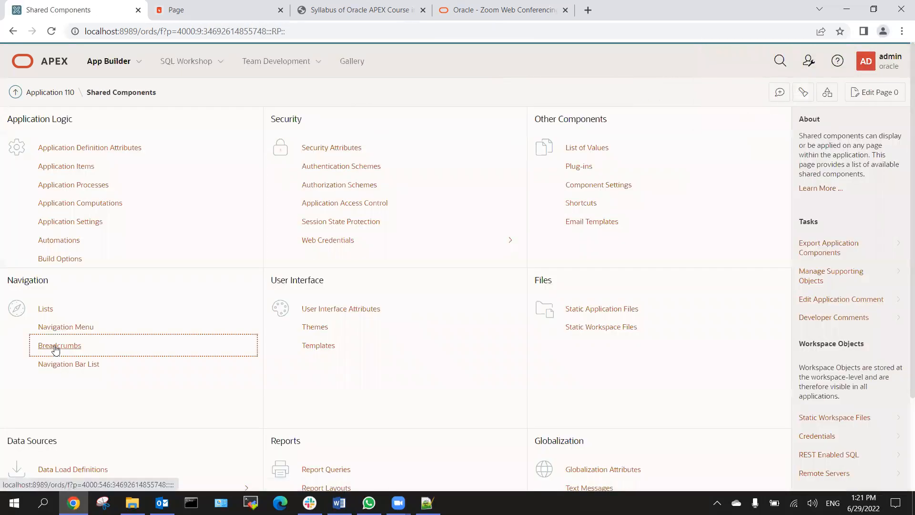
{"action": "left_click", "coordinate": [73, 193]}
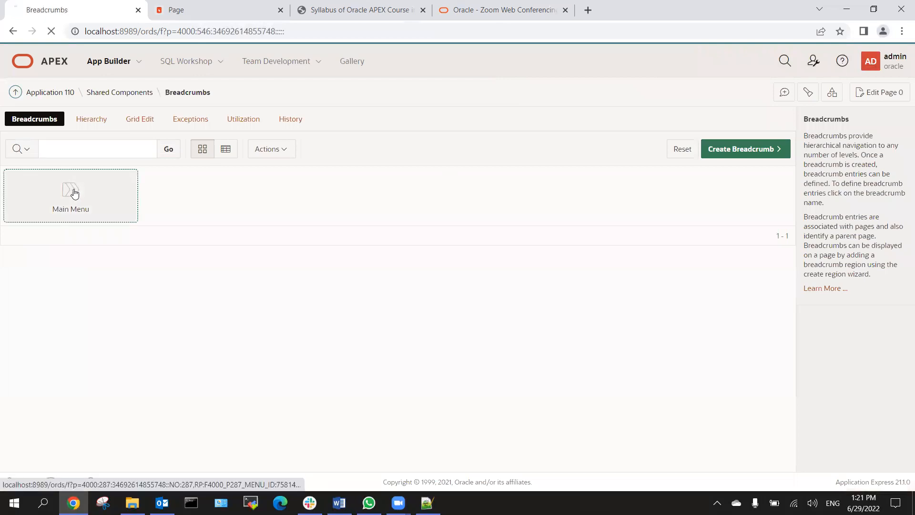
{"action": "left_click", "coordinate": [714, 127]}
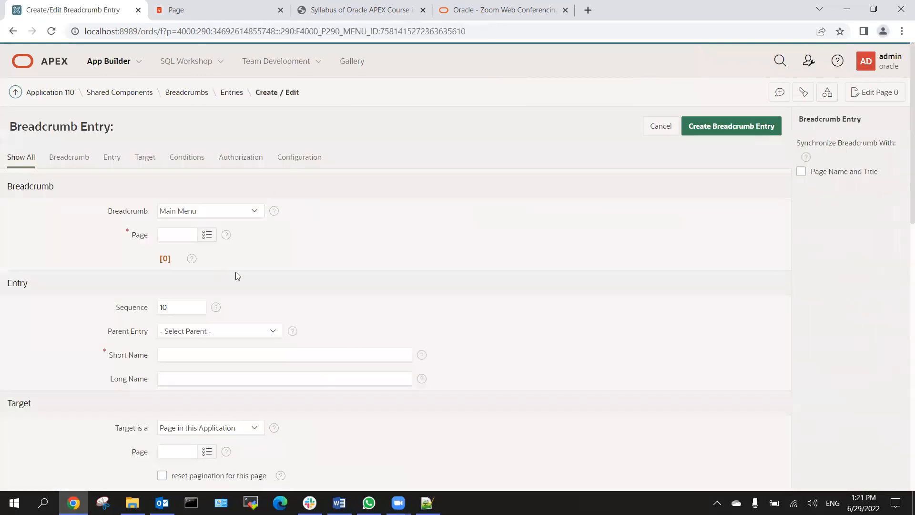
{"action": "left_click", "coordinate": [208, 233]}
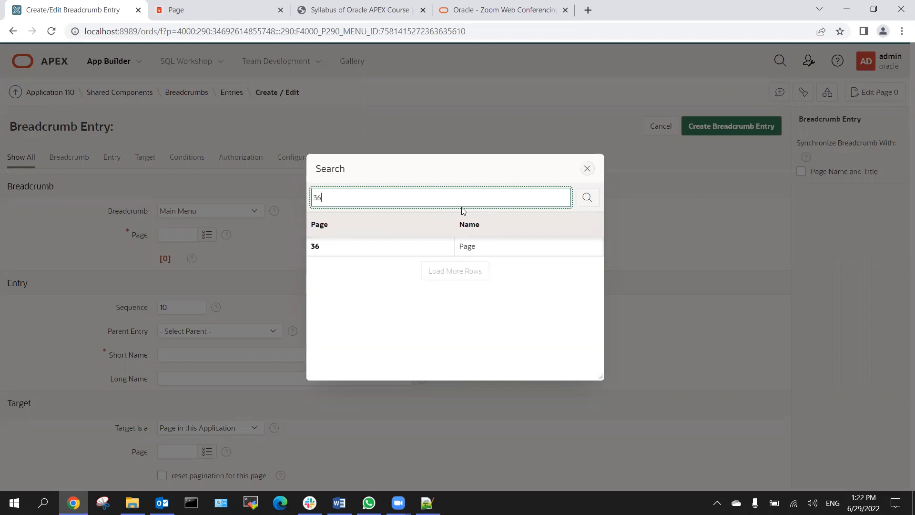
{"action": "left_click", "coordinate": [315, 246]}
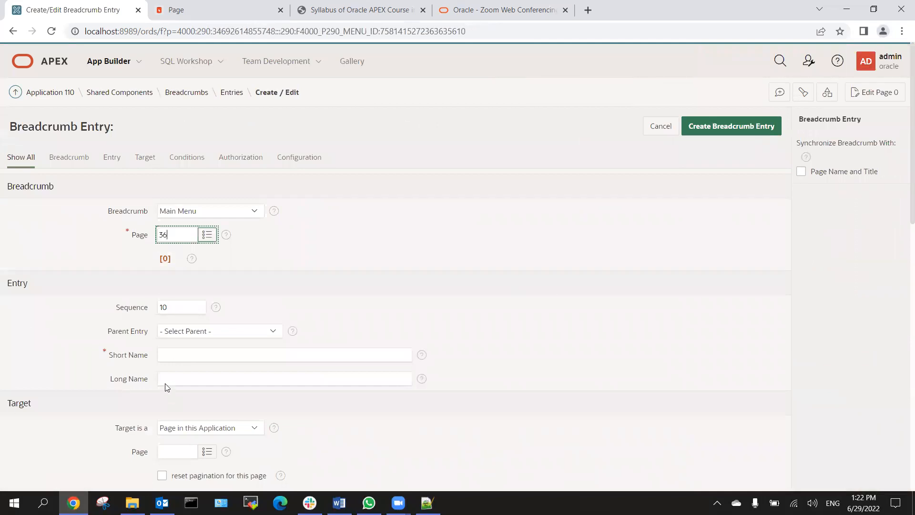
{"action": "left_click", "coordinate": [175, 357]}
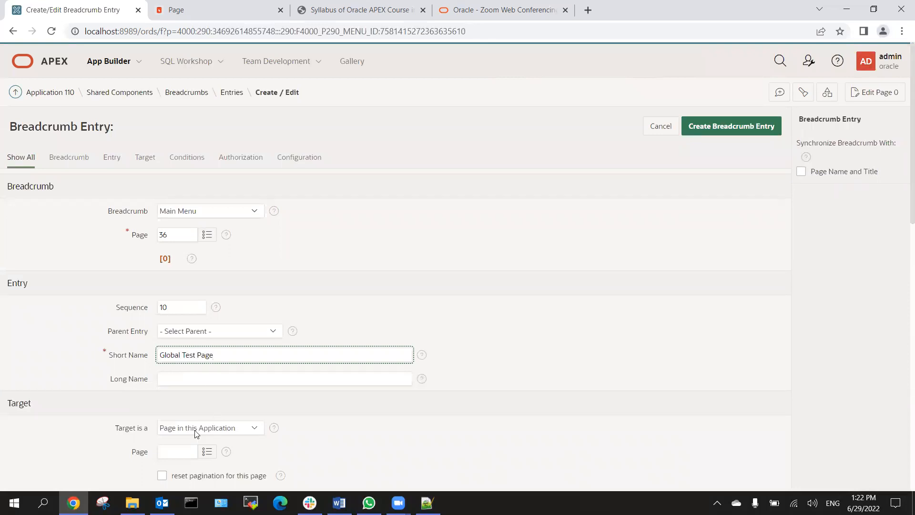
Set the entry's target to page 36 in this application and create the breadcrumb entry.
{"action": "left_click", "coordinate": [207, 451]}
{"action": "type", "text": "36"}
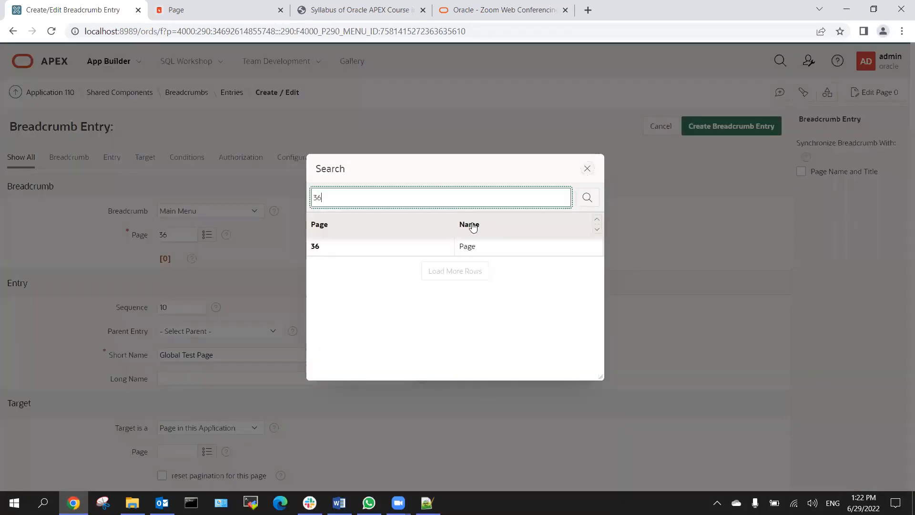
{"action": "left_click", "coordinate": [317, 246]}
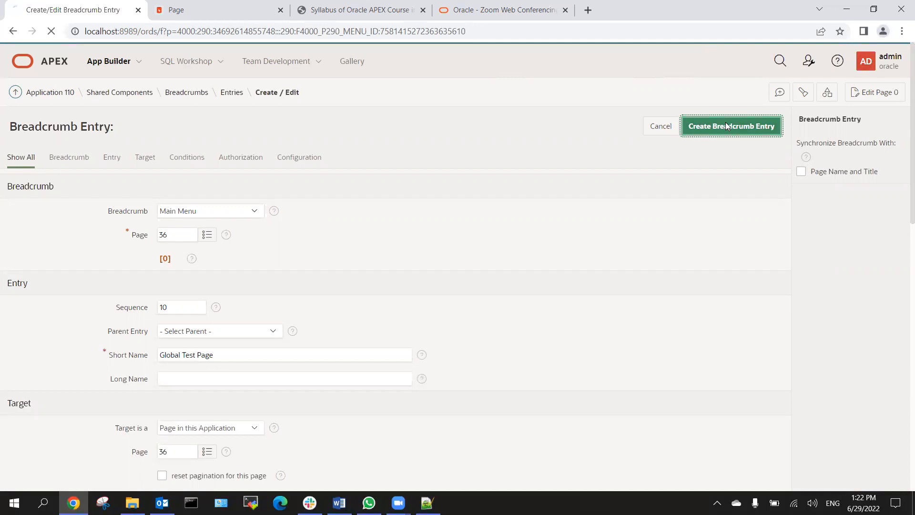
{"action": "left_click", "coordinate": [725, 122]}
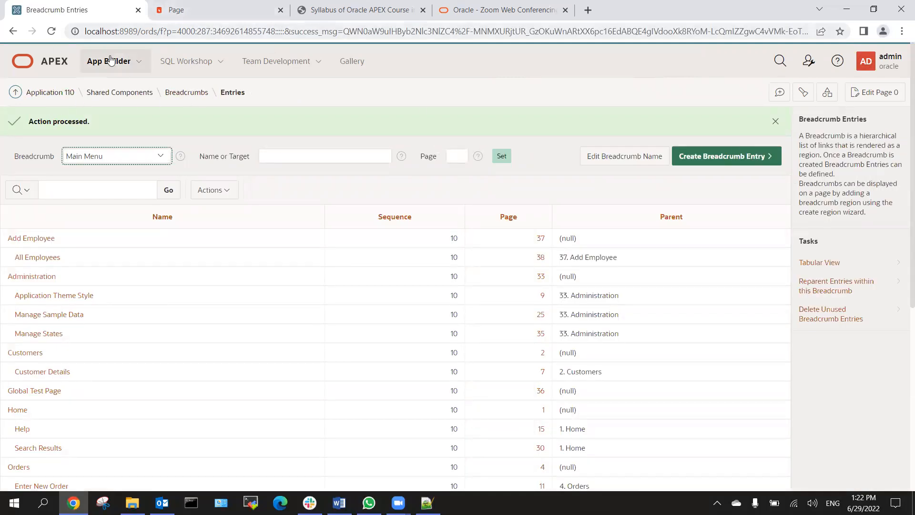
Open page 36 from the application's home page, run it, and examine the breadcrumb title.
{"action": "left_click", "coordinate": [56, 92]}
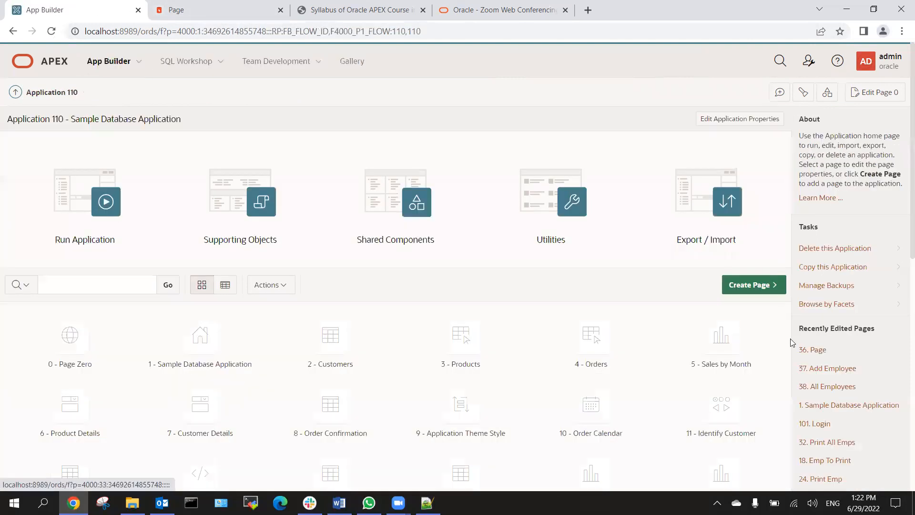
{"action": "left_click", "coordinate": [805, 355]}
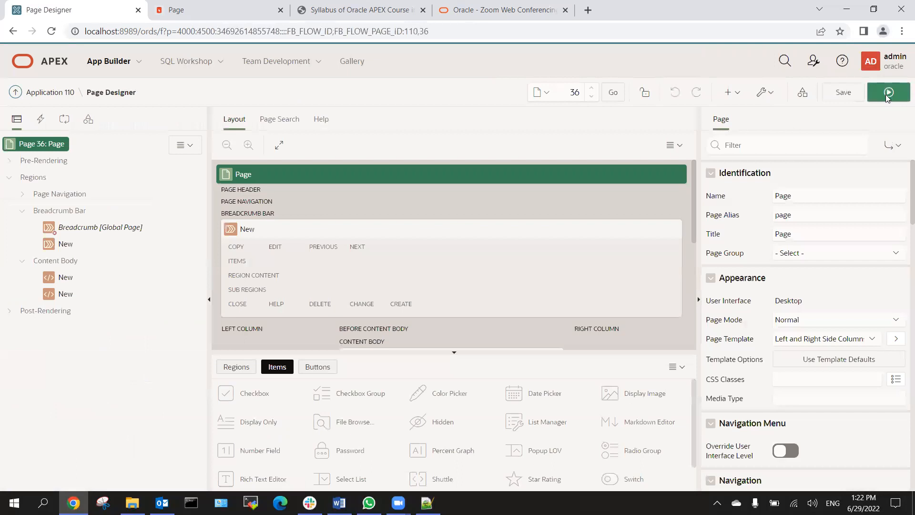
{"action": "left_click", "coordinate": [886, 94]}
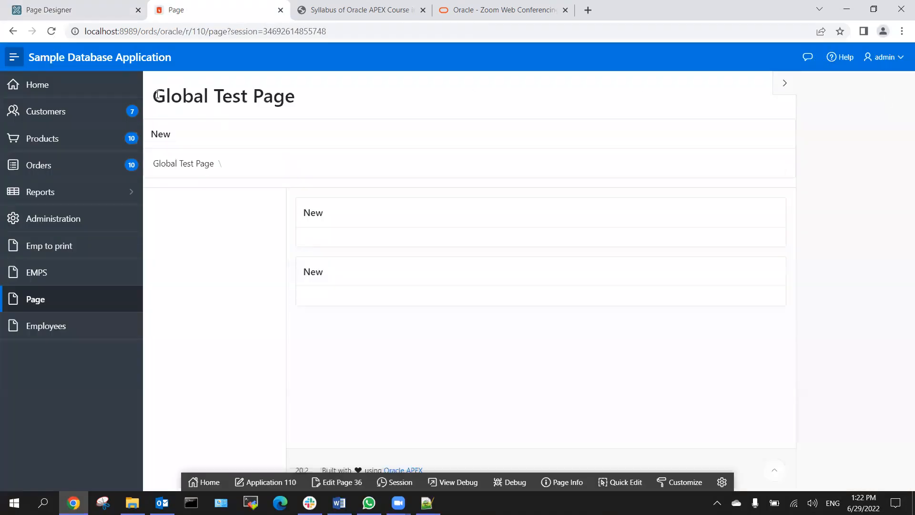
{"action": "left_click_drag", "start_coordinate": [157, 94], "coordinate": [317, 99]}
{"action": "left_click", "coordinate": [223, 95]}
Compare the source and layout settings of the global page's Breadcrumb region with page 36's own New breadcrumb region, and examine the running page's breadcrumb.
{"action": "left_click", "coordinate": [67, 10]}
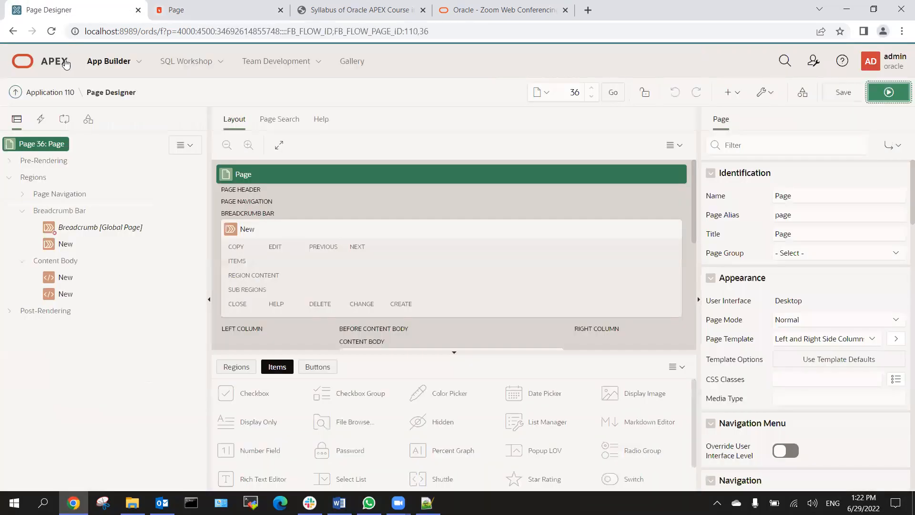
{"action": "left_click", "coordinate": [96, 228]}
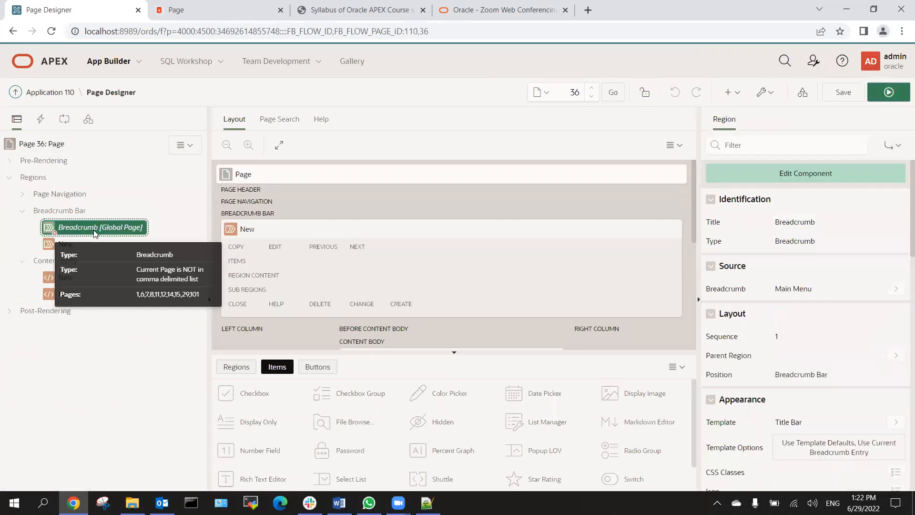
{"action": "left_click", "coordinate": [62, 245]}
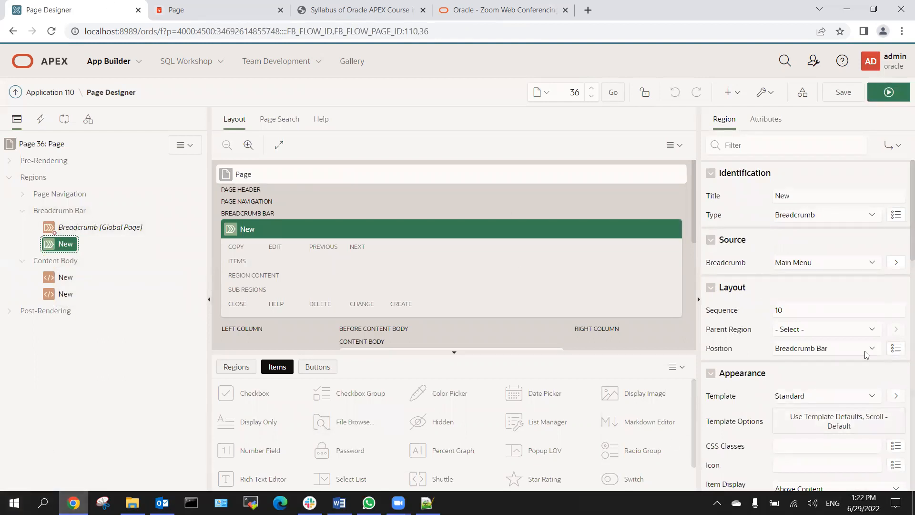
{"action": "left_click", "coordinate": [110, 228]}
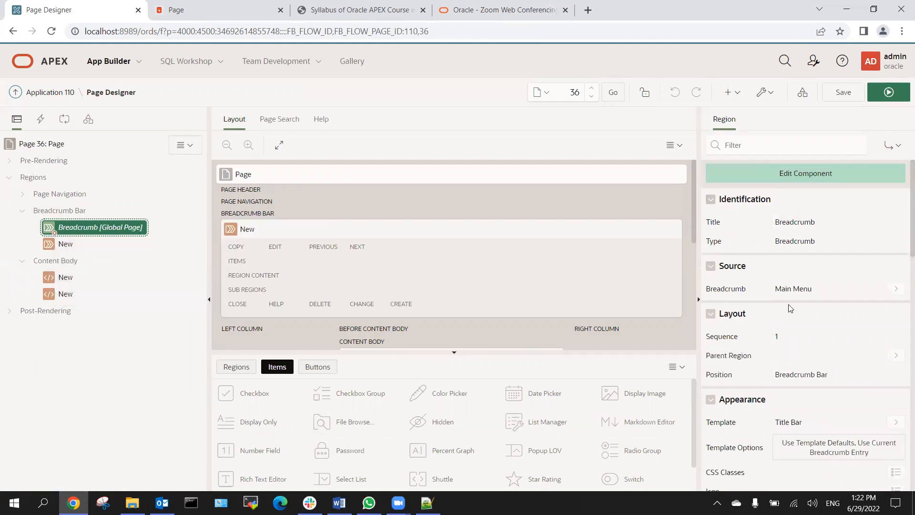
{"action": "left_click", "coordinate": [265, 229]}
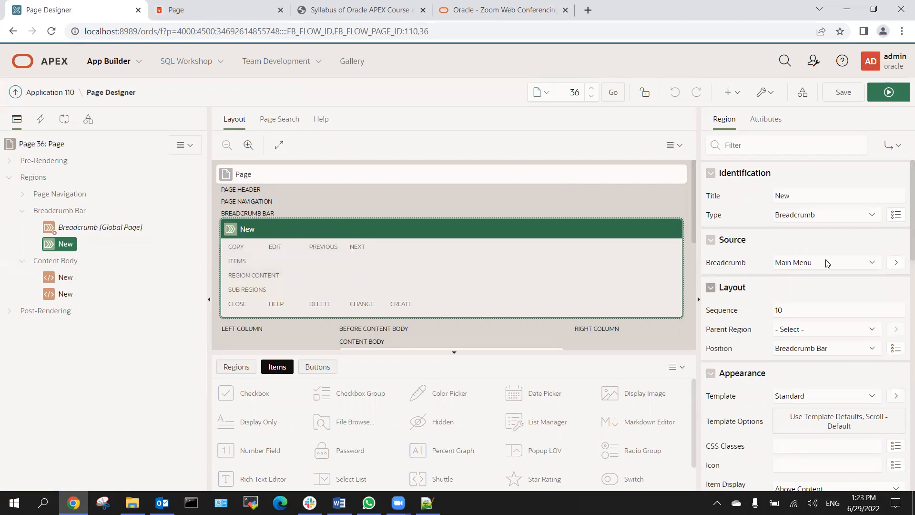
{"action": "left_click", "coordinate": [826, 264]}
{"action": "left_click", "coordinate": [827, 263]}
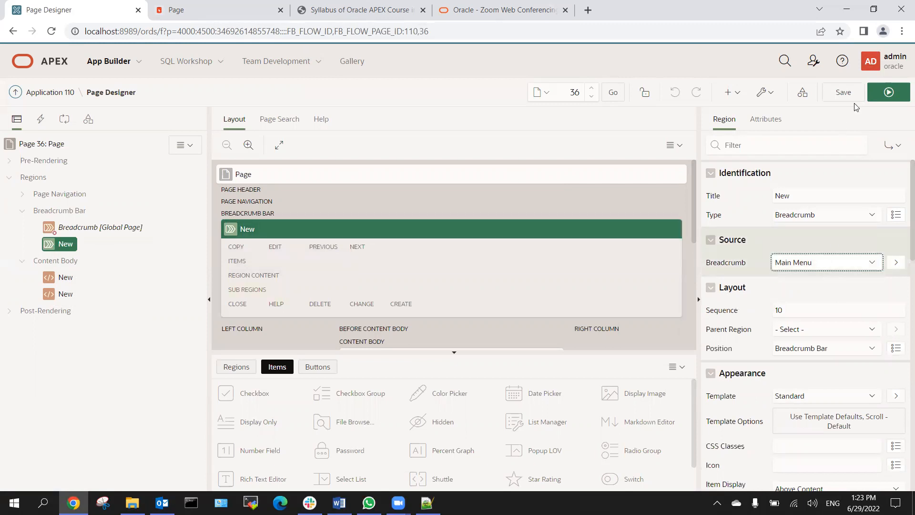
{"action": "left_click", "coordinate": [117, 232]}
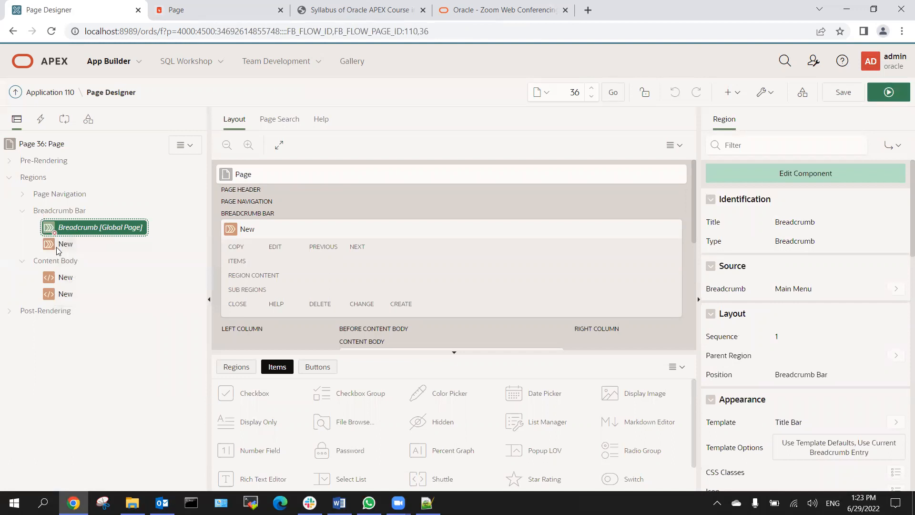
{"action": "left_click", "coordinate": [61, 244]}
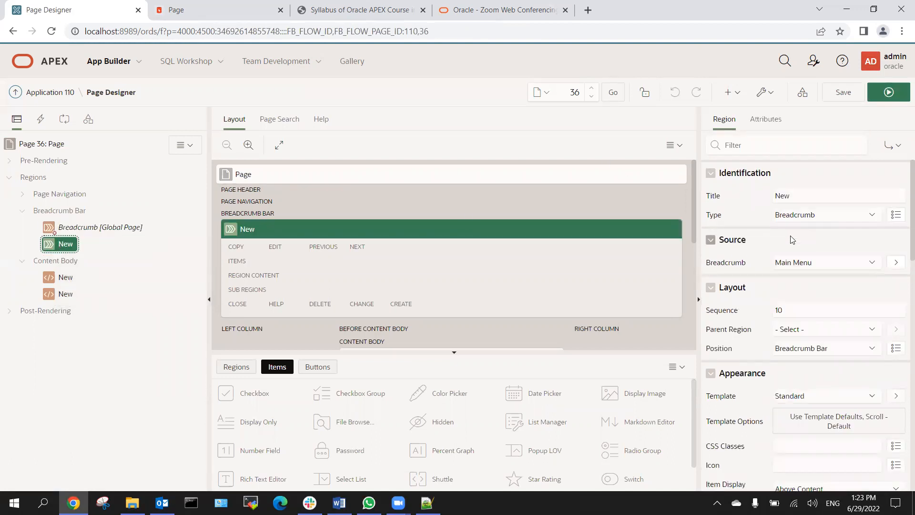
{"action": "left_click_drag", "start_coordinate": [805, 195], "coordinate": [690, 190]}
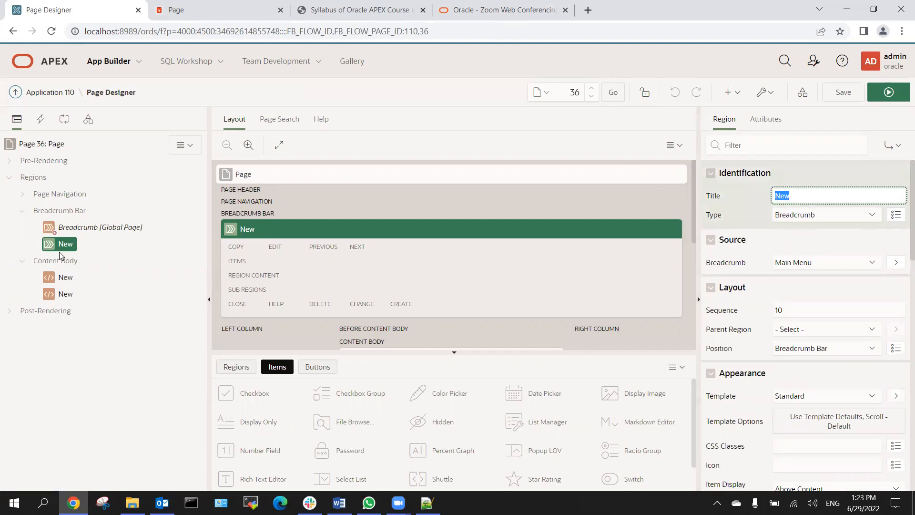
{"action": "left_click", "coordinate": [79, 229]}
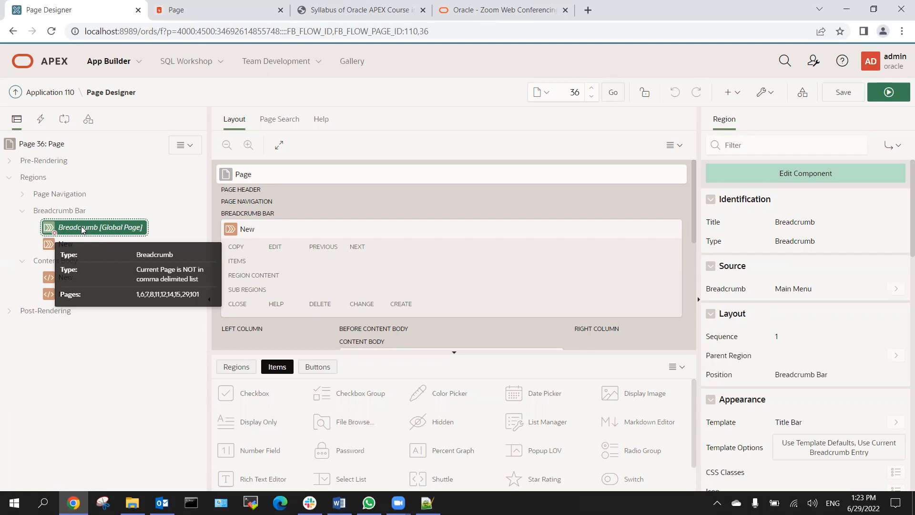
{"action": "left_click", "coordinate": [63, 244]}
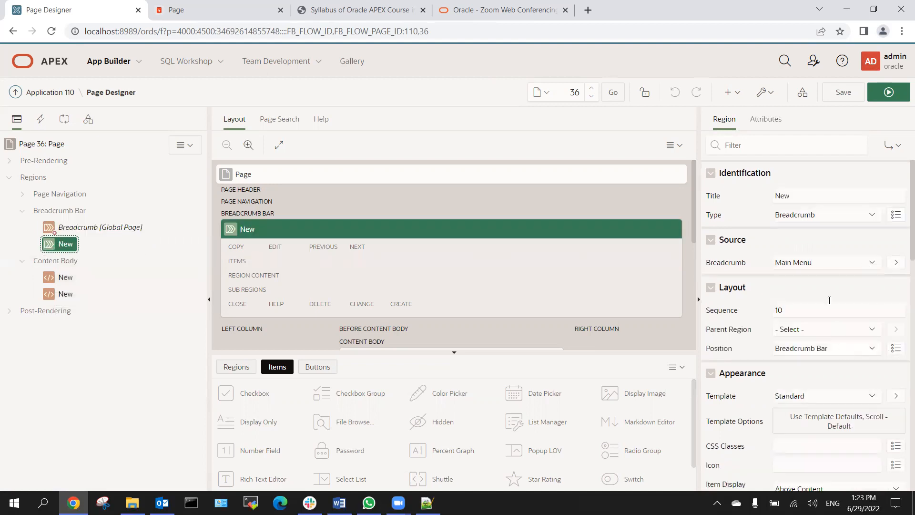
{"action": "left_click", "coordinate": [815, 261]}
{"action": "left_click", "coordinate": [816, 262]}
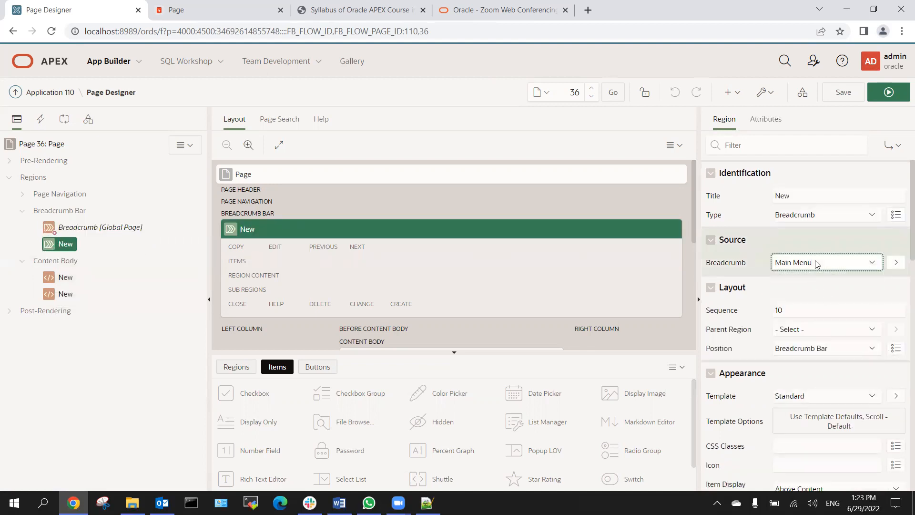
{"action": "double_click", "coordinate": [782, 195]}
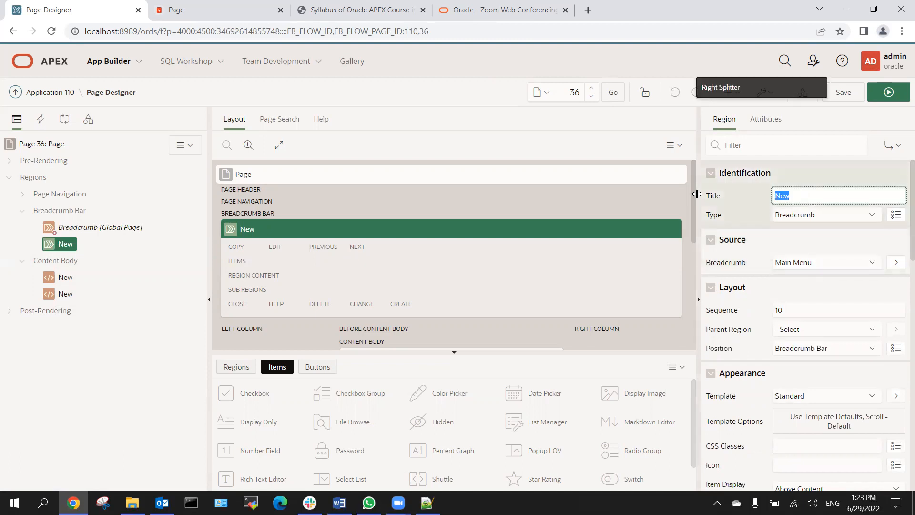
{"action": "left_click", "coordinate": [86, 229]}
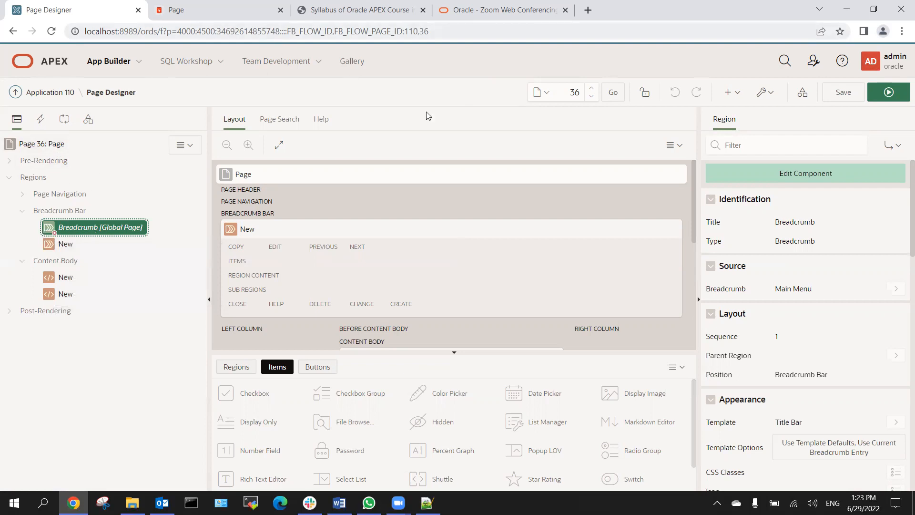
{"action": "left_click", "coordinate": [206, 21]}
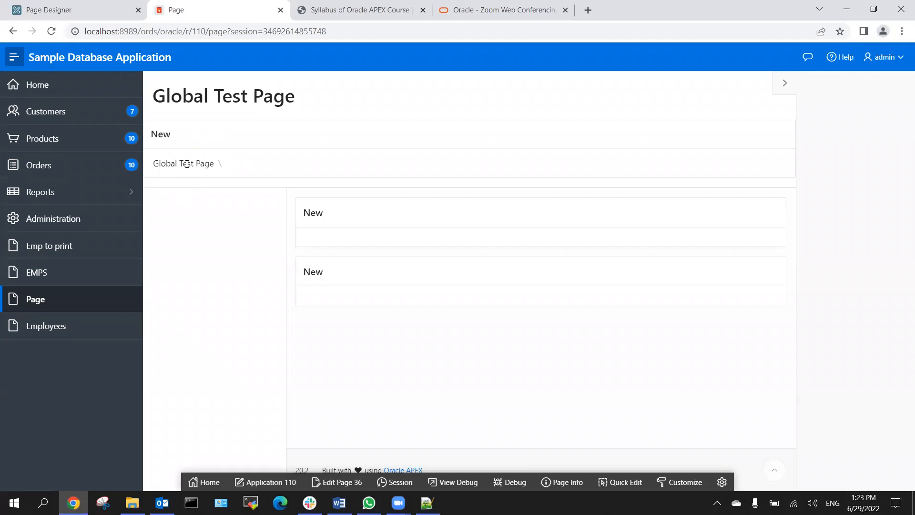
{"action": "left_click_drag", "start_coordinate": [151, 164], "coordinate": [221, 167]}
Delete page 36's own New region from the Breadcrumb Bar, save the page and run it.
{"action": "left_click", "coordinate": [69, 10]}
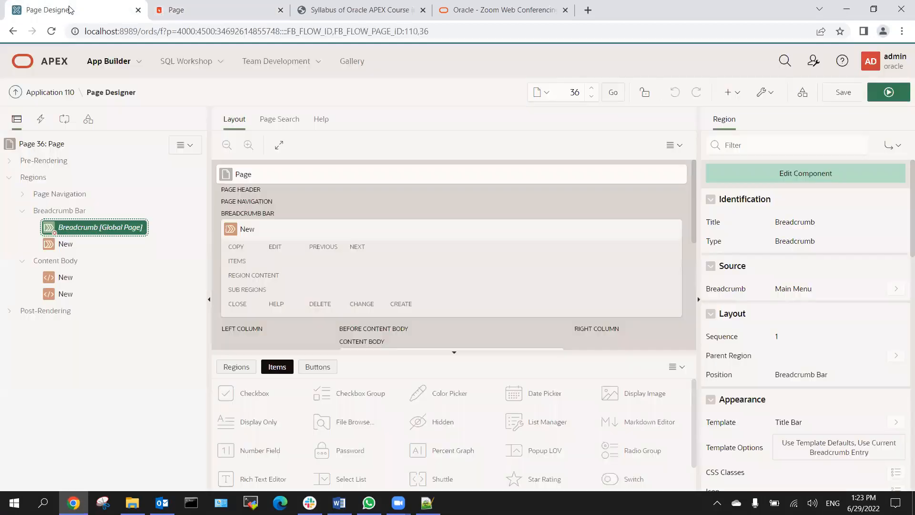
{"action": "left_click", "coordinate": [53, 245]}
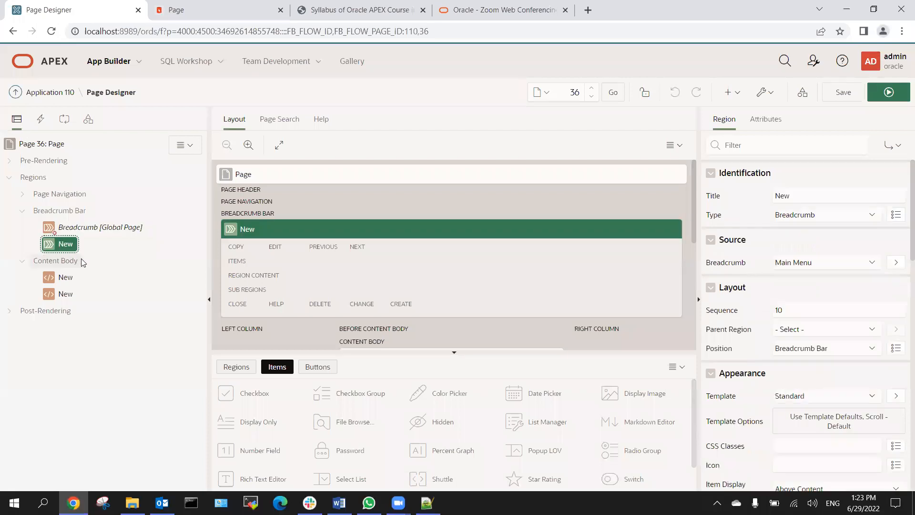
{"action": "key", "text": "Delete"}
{"action": "left_click", "coordinate": [844, 91]}
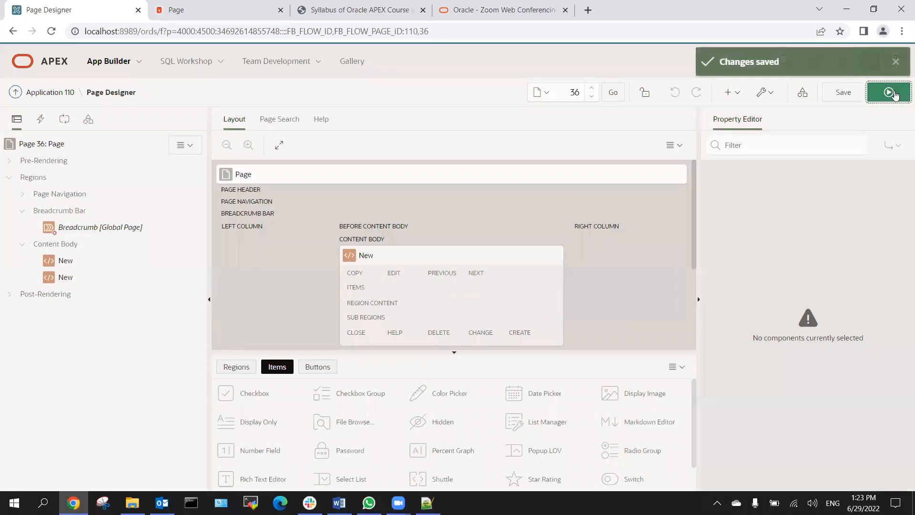
{"action": "left_click", "coordinate": [896, 94]}
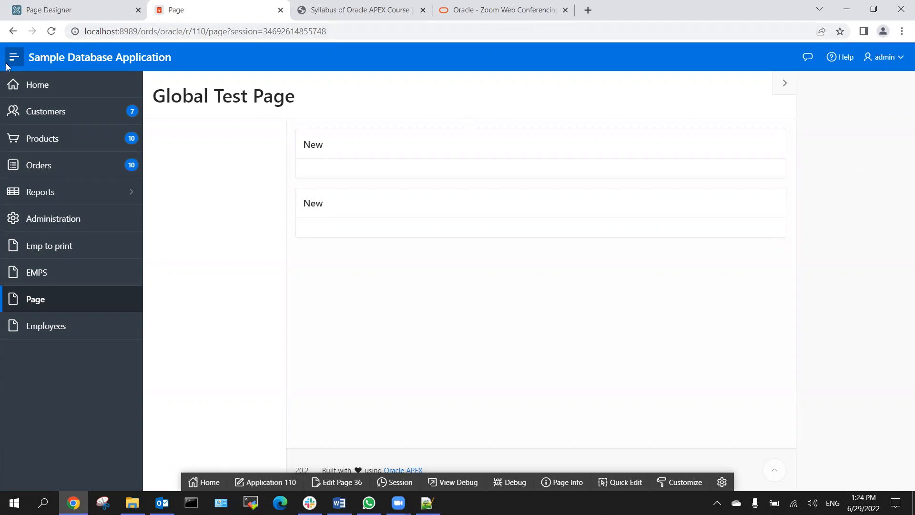
Back in Page Designer, title the first New content body region Emp Report and set its type to Classic Report.
{"action": "left_click", "coordinate": [70, 19]}
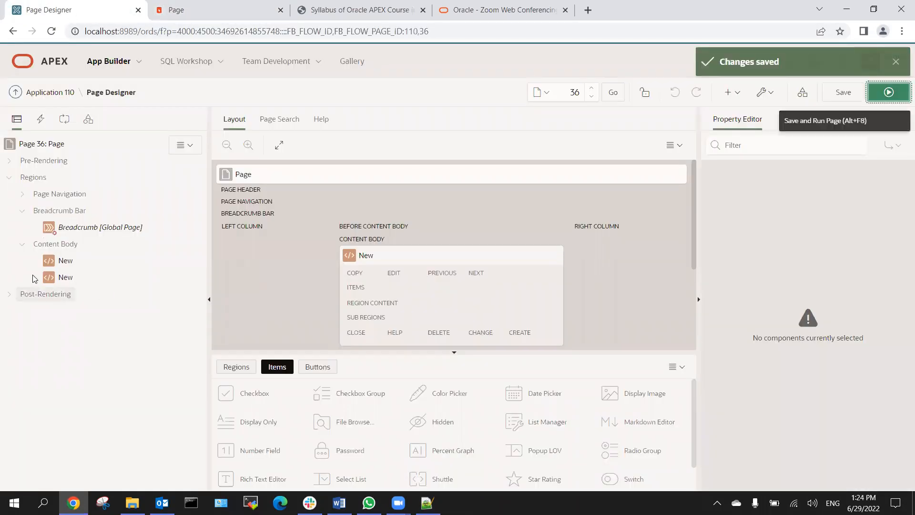
{"action": "left_click", "coordinate": [84, 228]}
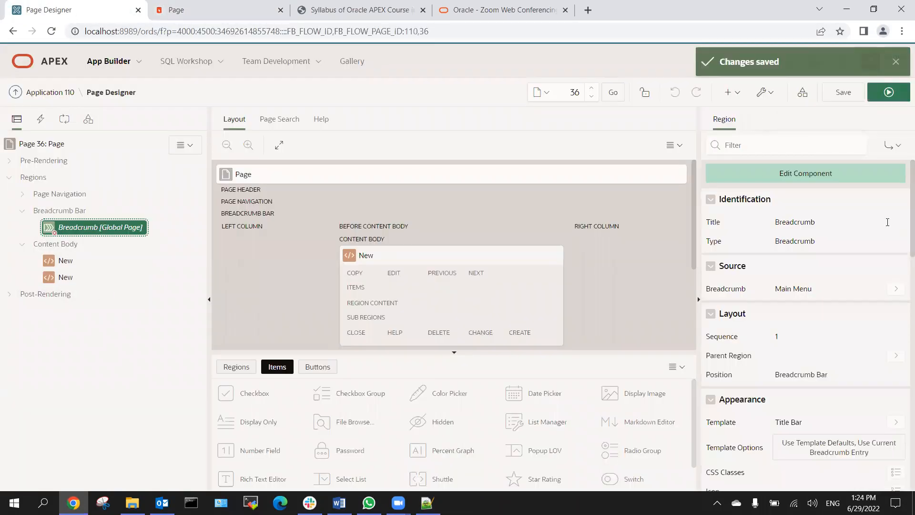
{"action": "left_click", "coordinate": [56, 261]}
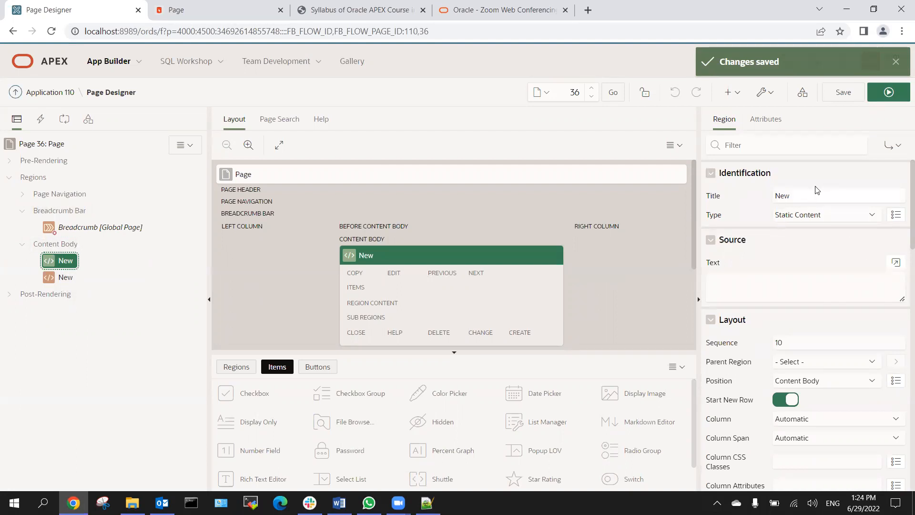
{"action": "left_click", "coordinate": [713, 193]}
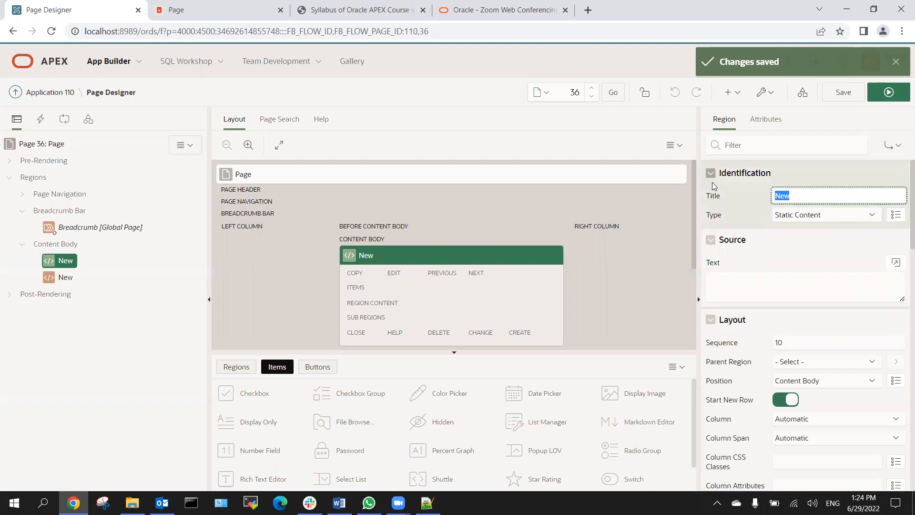
{"action": "type", "text": "Emp Report"}
{"action": "key", "text": "Tab"}
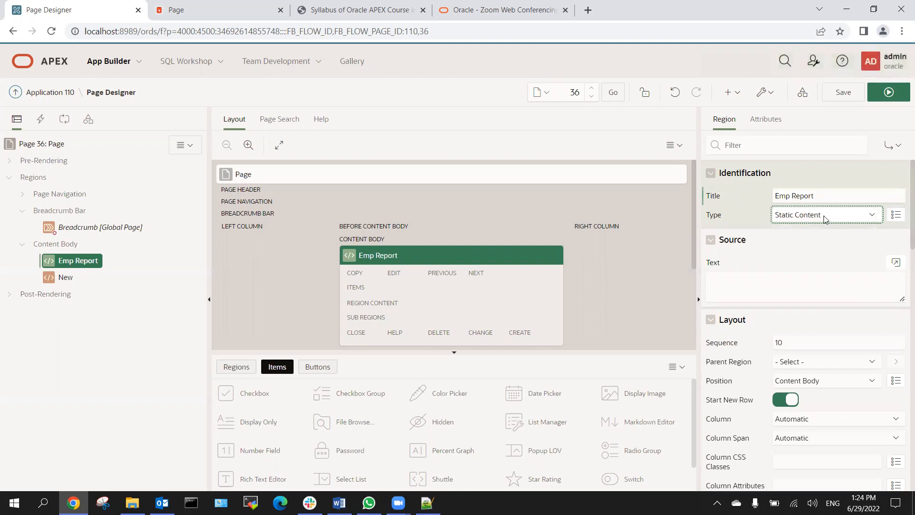
{"action": "left_click", "coordinate": [825, 215]}
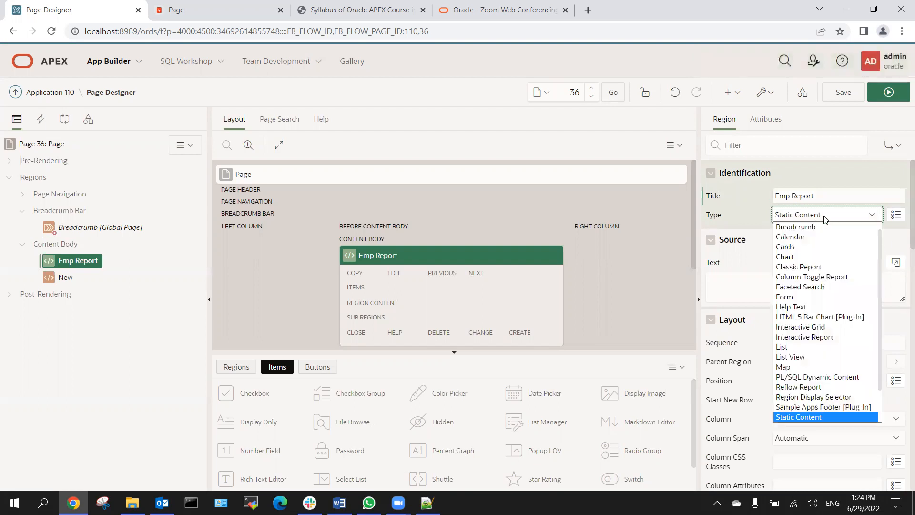
{"action": "left_click", "coordinate": [804, 270]}
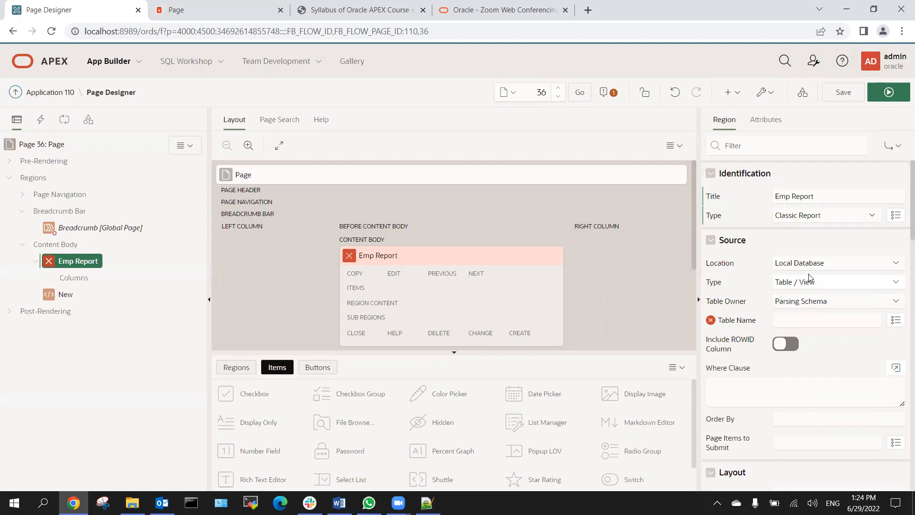
Review the Emp Report region's title and the available region types, choosing Classic Report again.
{"action": "left_click", "coordinate": [73, 265]}
{"action": "left_click", "coordinate": [720, 199]}
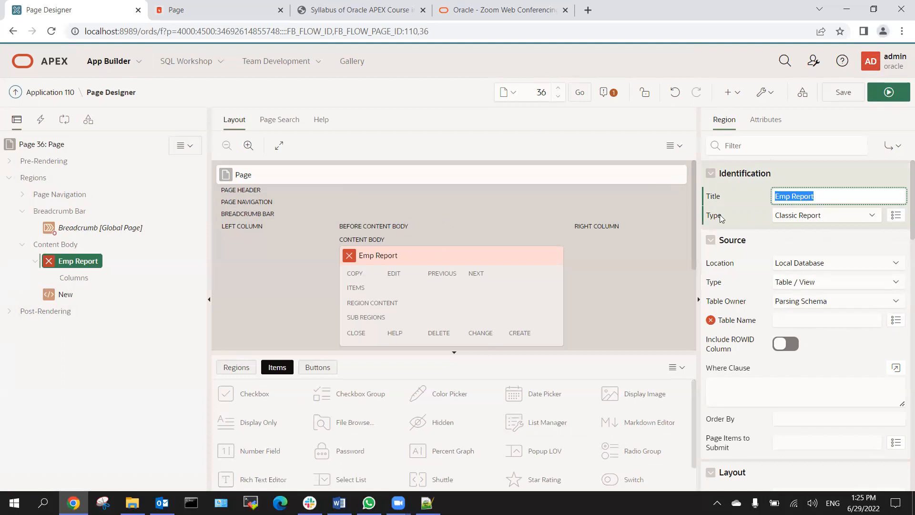
{"action": "left_click", "coordinate": [800, 218]}
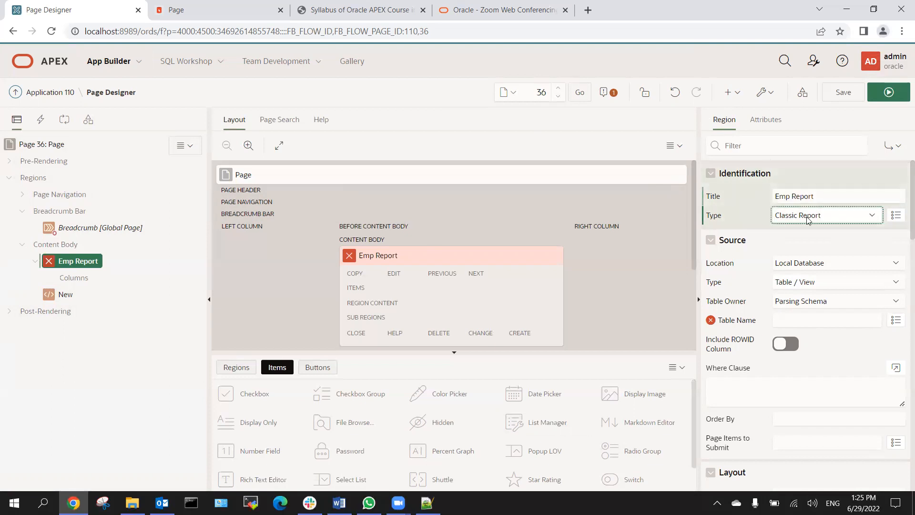
{"action": "left_click", "coordinate": [806, 219]}
{"action": "left_click", "coordinate": [807, 219]}
{"action": "left_click", "coordinate": [831, 219]}
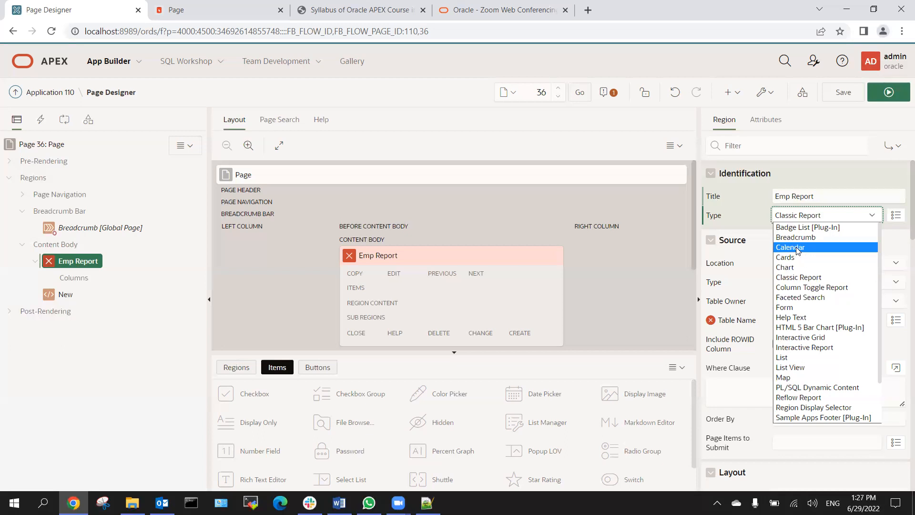
{"action": "left_click", "coordinate": [808, 278]}
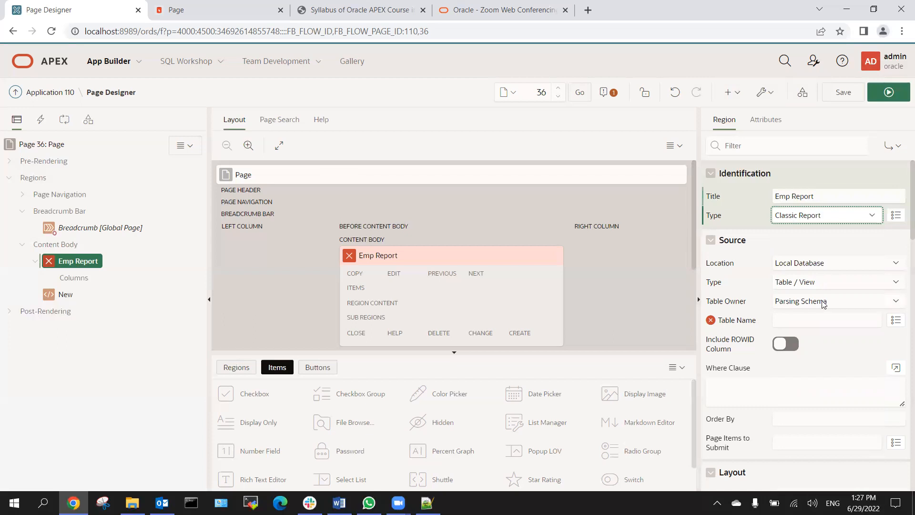
Source the Emp Report region from the SQL query "select * from emp where deptno=30", validating the query before accepting it.
{"action": "left_click", "coordinate": [804, 282]}
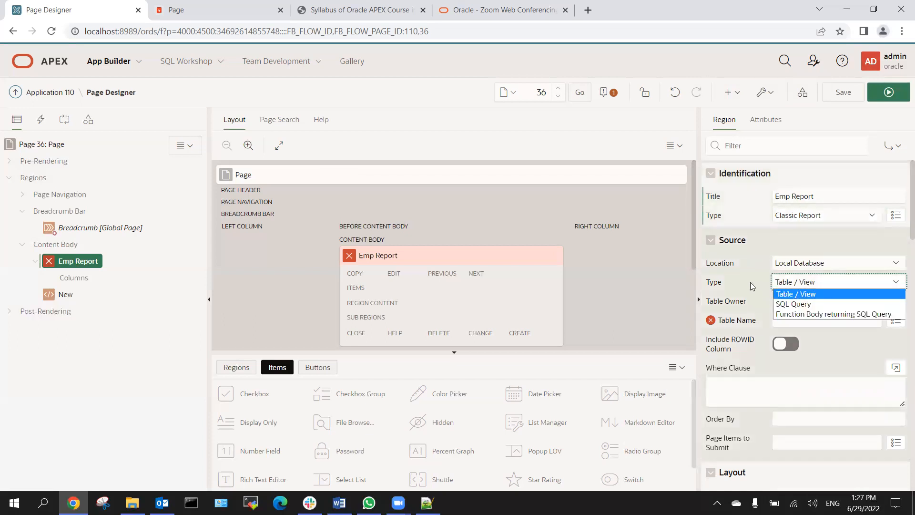
{"action": "left_click", "coordinate": [812, 304]}
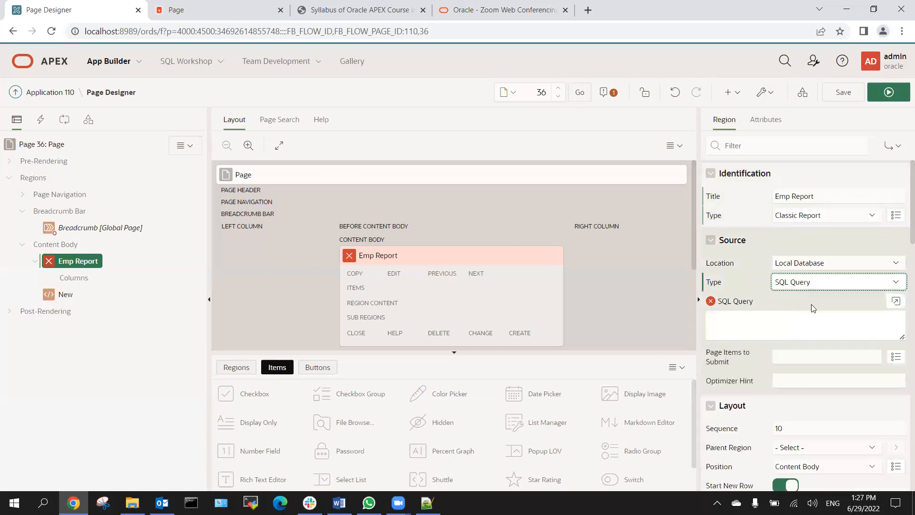
{"action": "left_click", "coordinate": [895, 302]}
{"action": "type", "text": "select "}
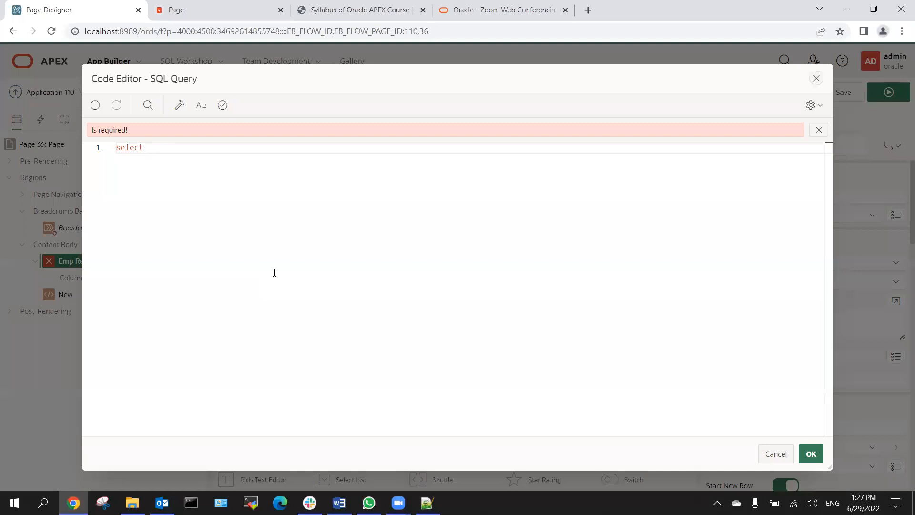
{"action": "type", "text": "* from emp where deptno=30"}
{"action": "left_click", "coordinate": [222, 105]}
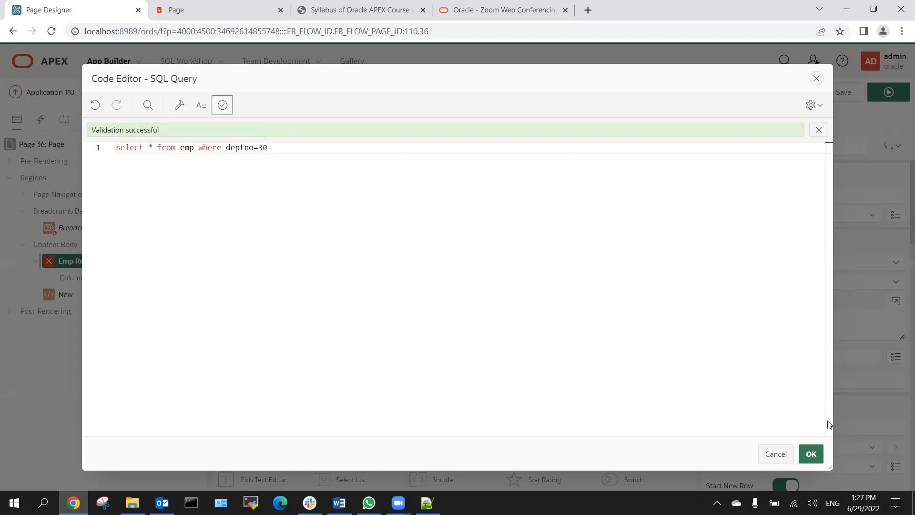
{"action": "left_click", "coordinate": [810, 454]}
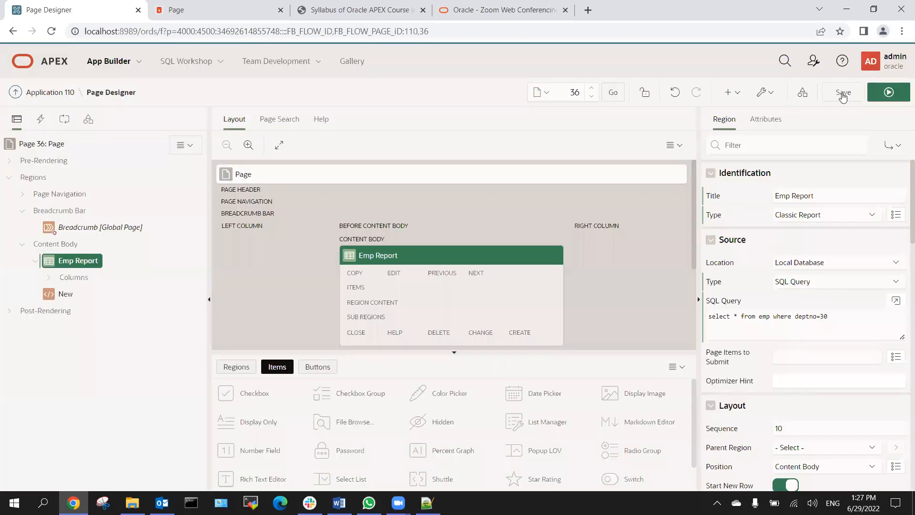
Save page 36, run it, and sort the Emp Report by Ename.
{"action": "left_click", "coordinate": [843, 93]}
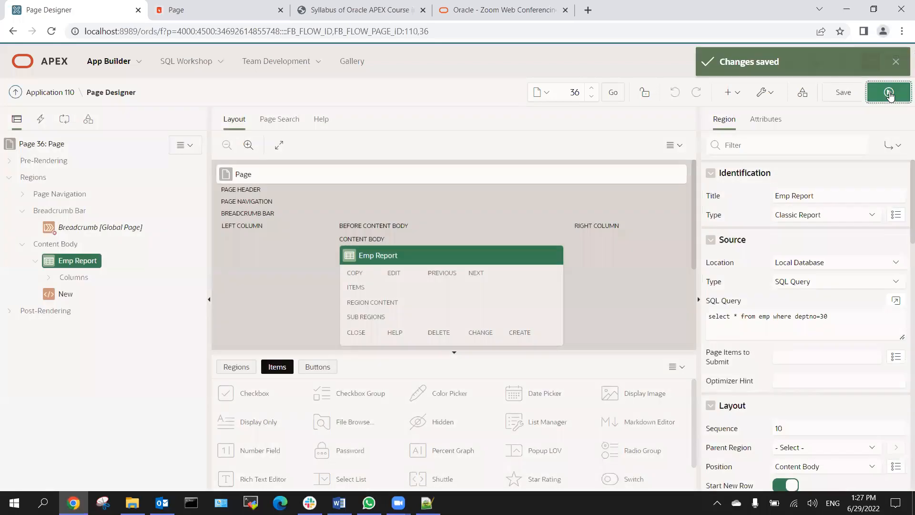
{"action": "left_click", "coordinate": [889, 94]}
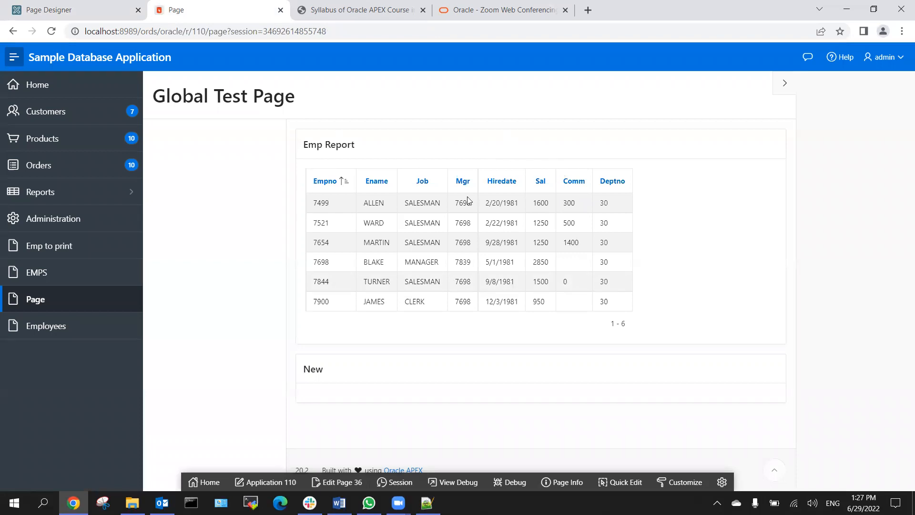
{"action": "left_click", "coordinate": [381, 185]}
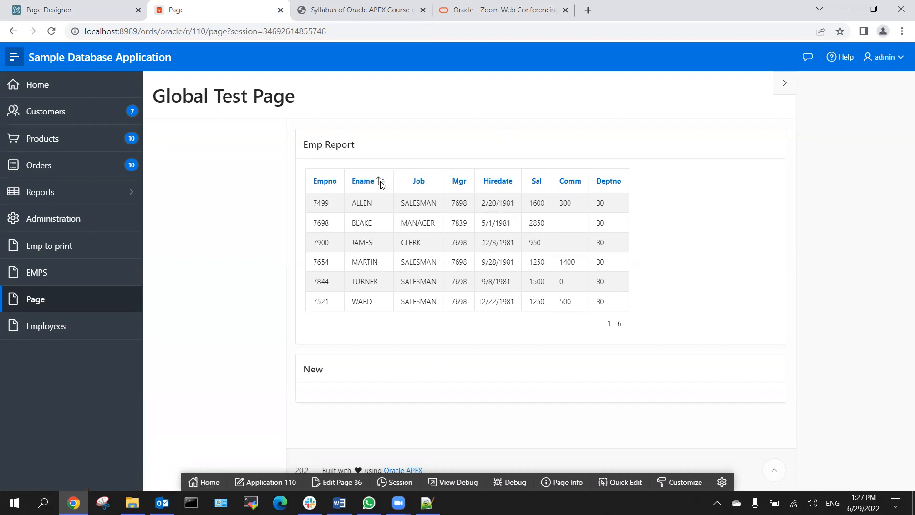
Back in Page Designer, review the Emp Report region's source type options and page 36's page template options without changing them.
{"action": "left_click", "coordinate": [112, 17]}
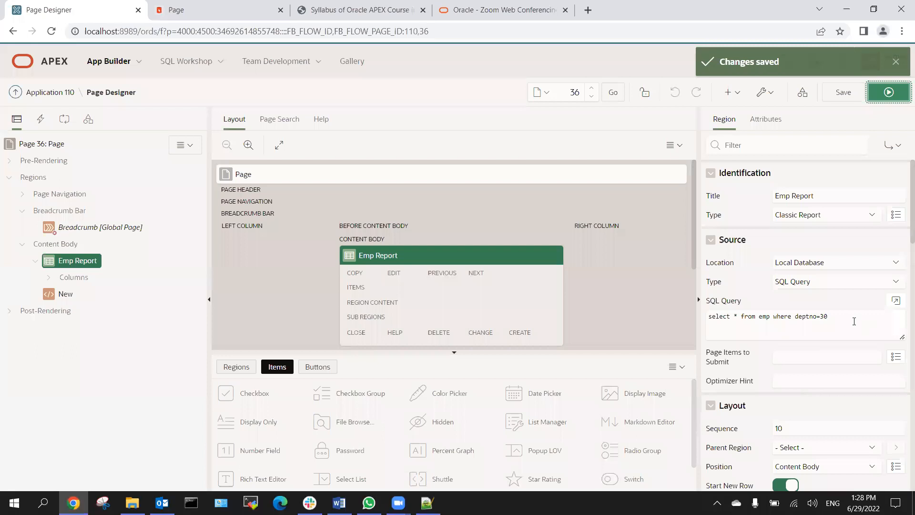
{"action": "left_click", "coordinate": [837, 282]}
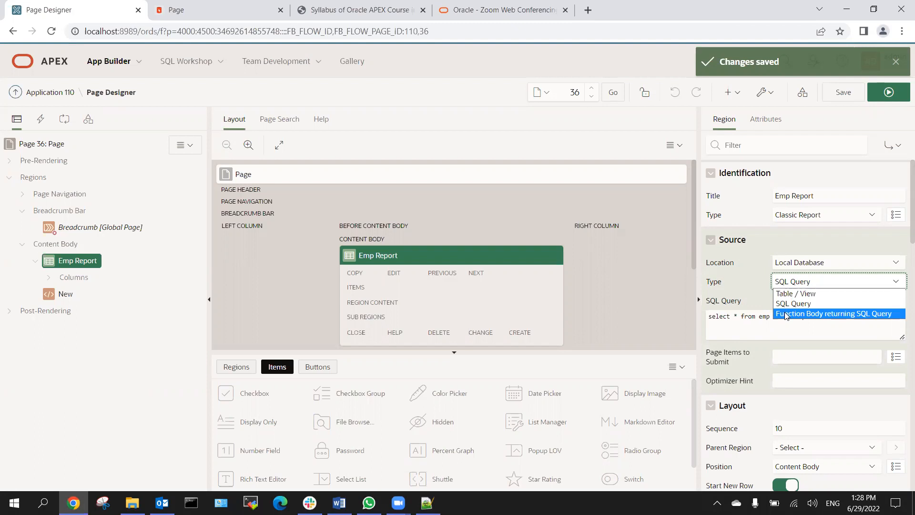
{"action": "left_click", "coordinate": [738, 287]}
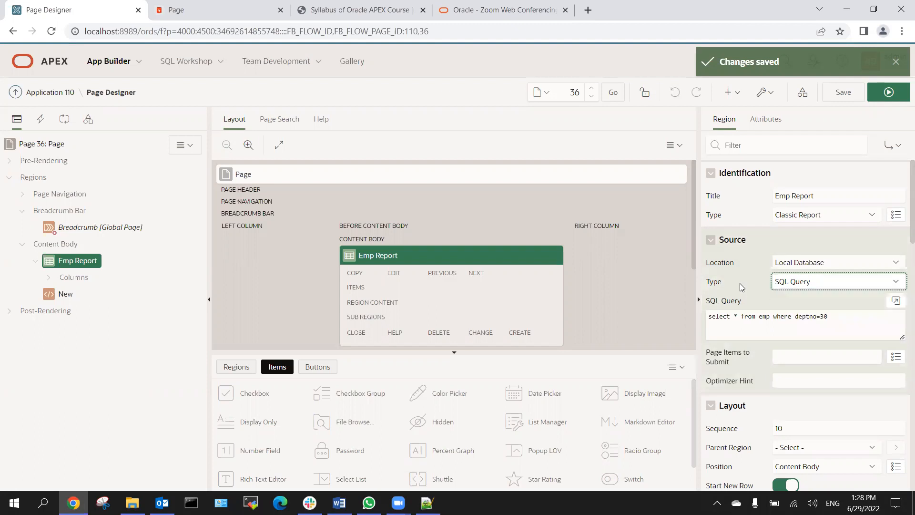
{"action": "left_click", "coordinate": [45, 144]}
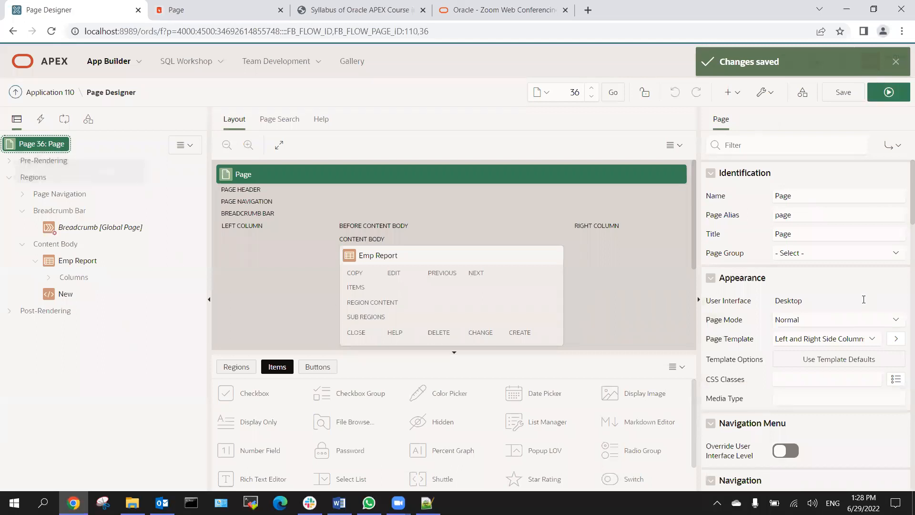
{"action": "left_click", "coordinate": [799, 340]}
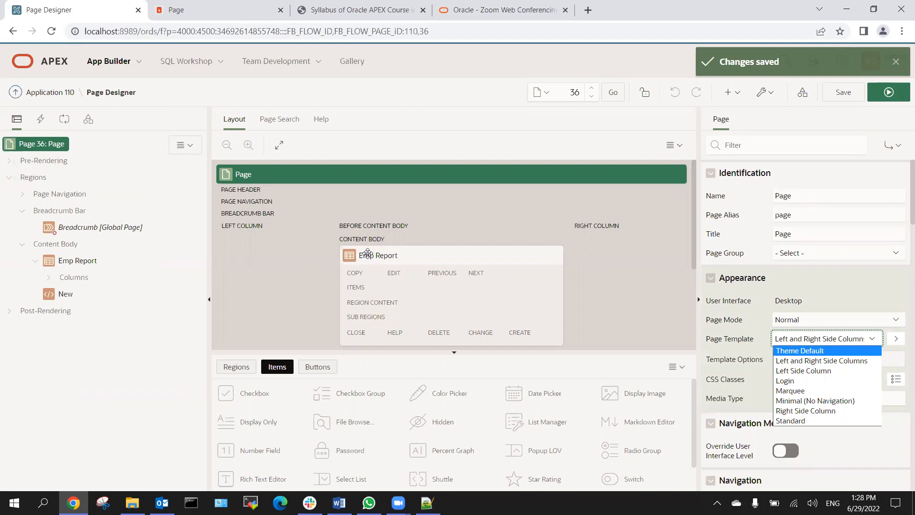
{"action": "left_click", "coordinate": [847, 94]}
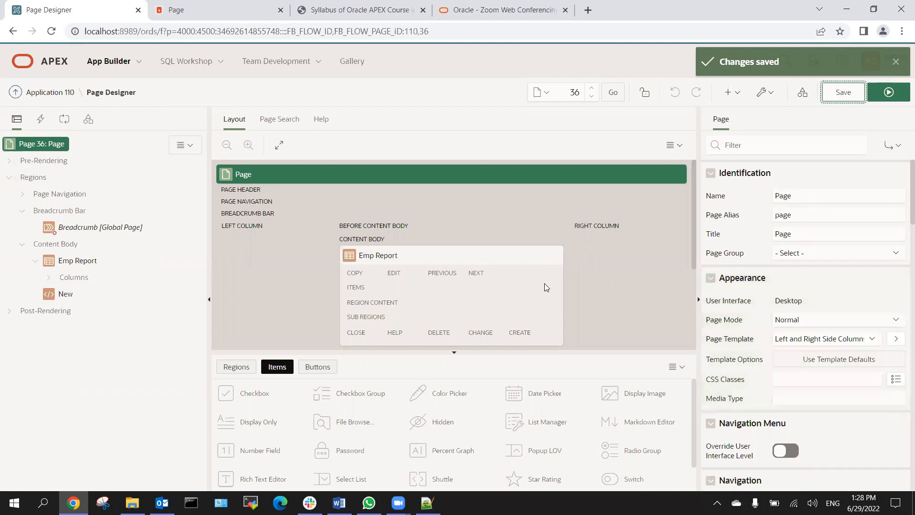
Add a List region to the Right Column based on the Administration list, save the page and run it.
{"action": "left_click", "coordinate": [376, 258]}
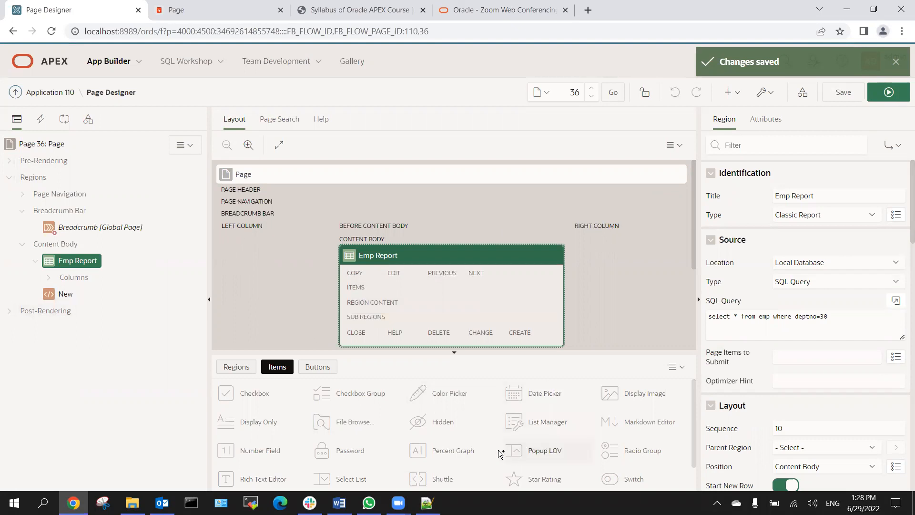
{"action": "scroll", "coordinate": [355, 436], "scroll_direction": "down", "scroll_amount": 1}
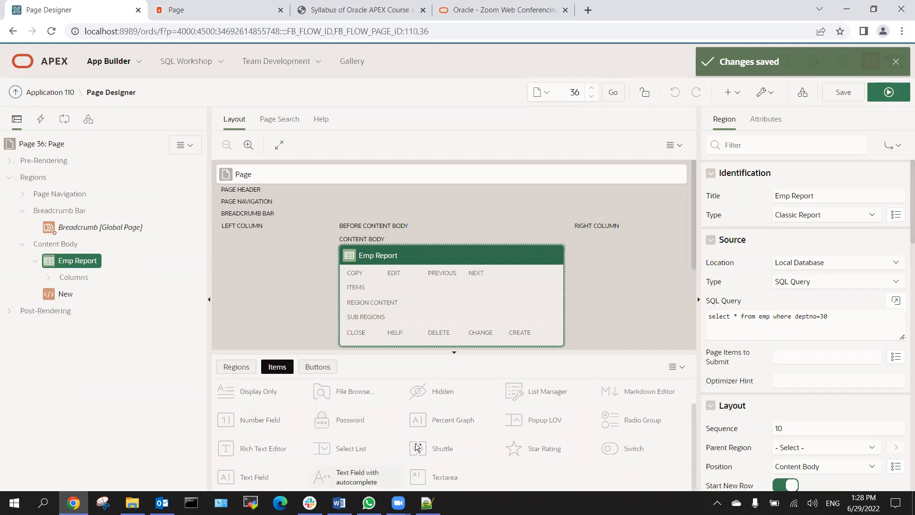
{"action": "left_click", "coordinate": [236, 367]}
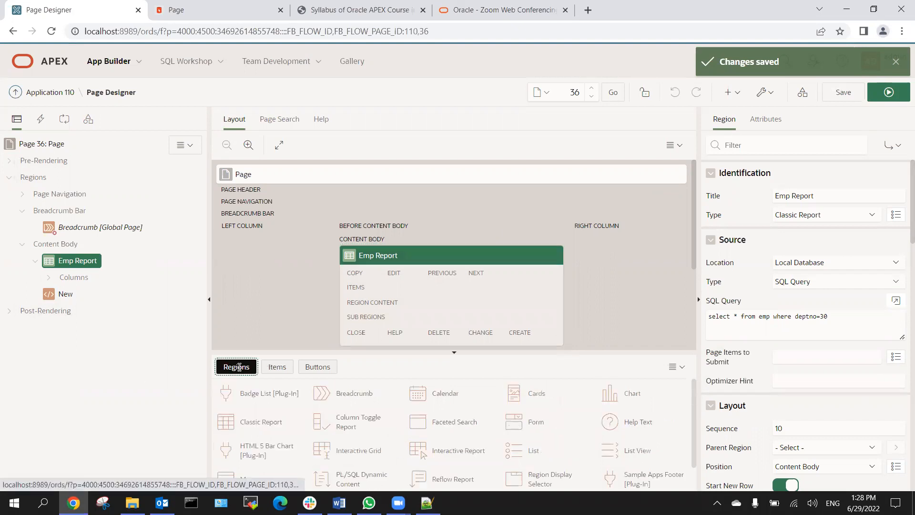
{"action": "scroll", "coordinate": [344, 402], "scroll_direction": "down", "scroll_amount": 1}
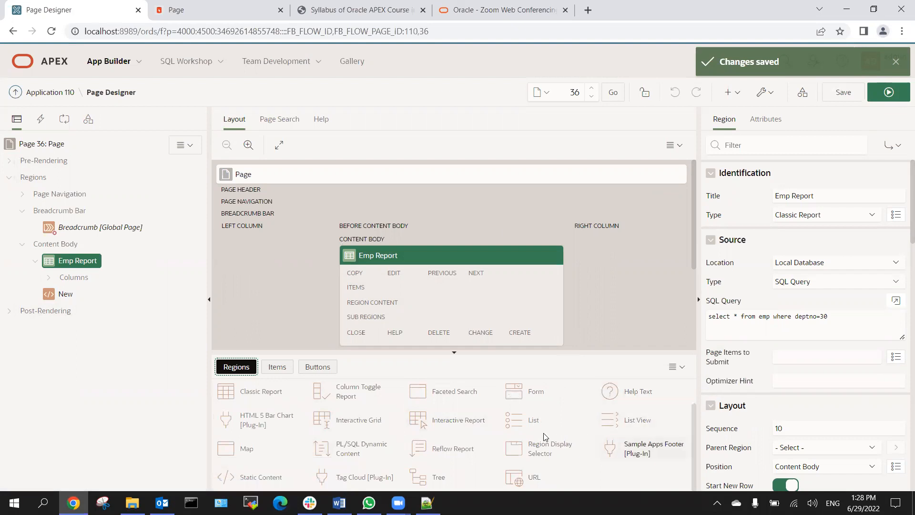
{"action": "left_click_drag", "start_coordinate": [528, 422], "coordinate": [633, 223]}
{"action": "left_click", "coordinate": [800, 263]}
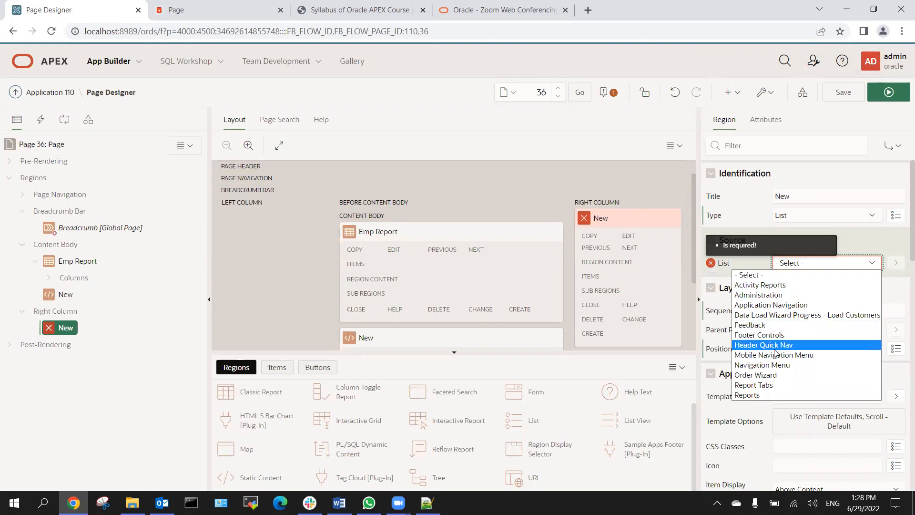
{"action": "left_click", "coordinate": [762, 294]}
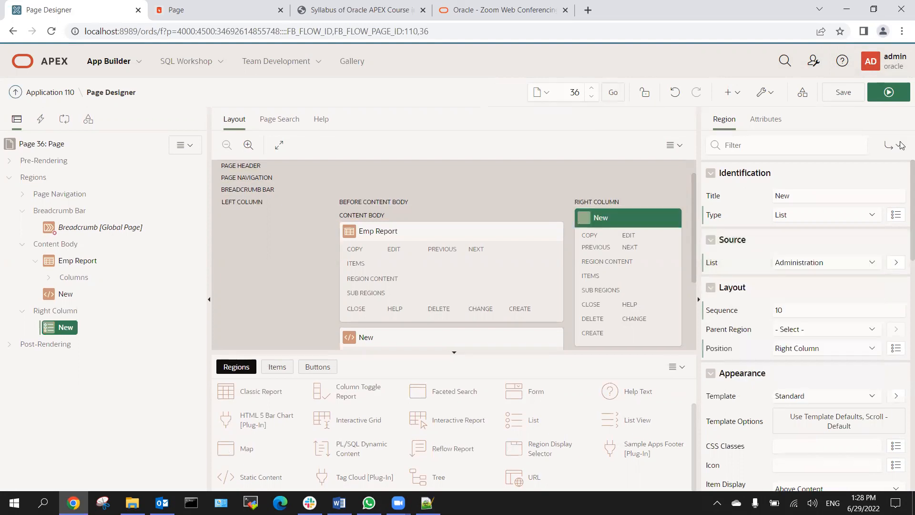
{"action": "left_click", "coordinate": [844, 99]}
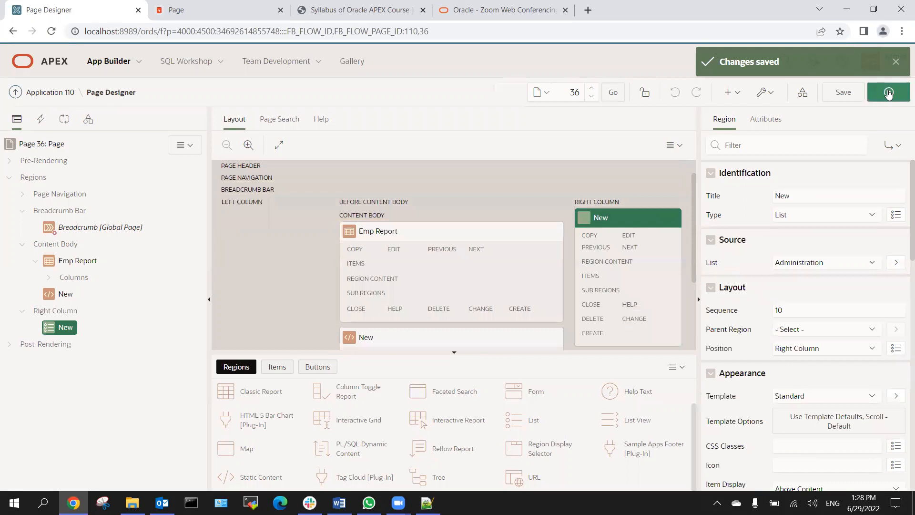
{"action": "left_click", "coordinate": [889, 93]}
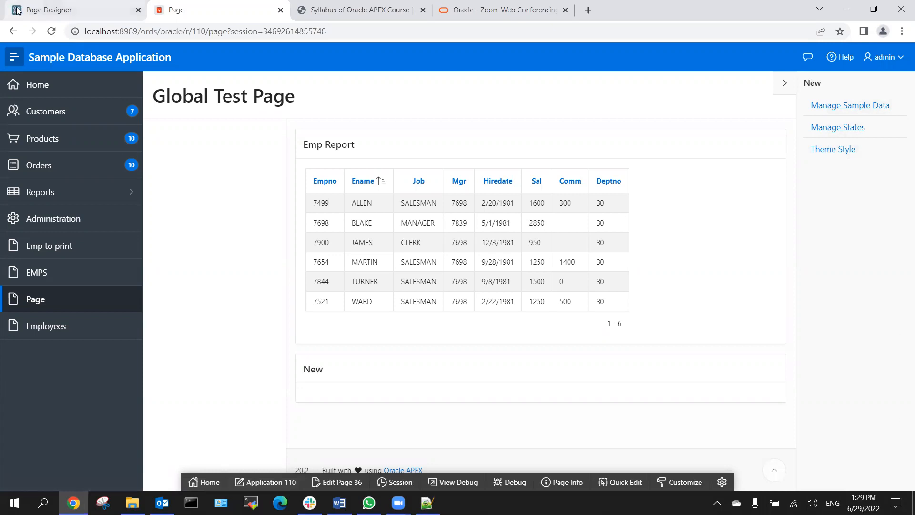
Back in Page Designer, title the Right Column list region Admin List and save the page.
{"action": "left_click", "coordinate": [45, 10]}
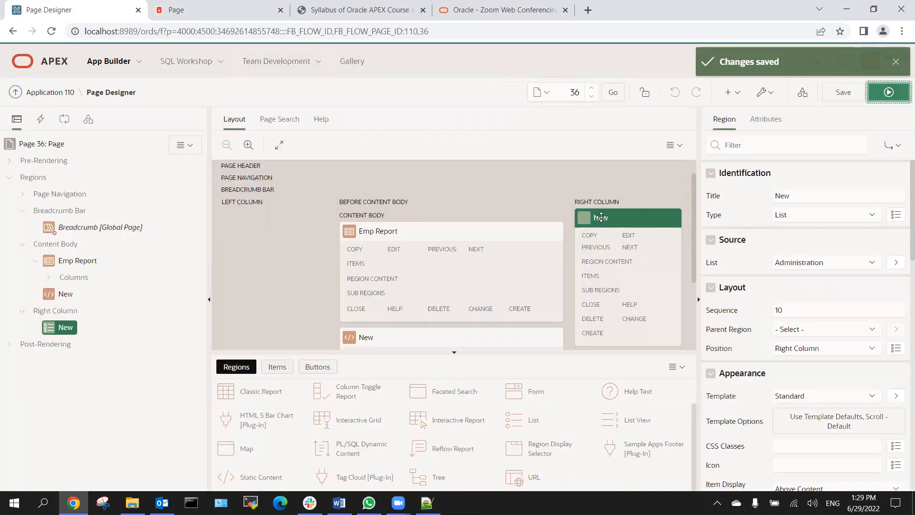
{"action": "double_click", "coordinate": [786, 195]}
{"action": "type", "text": "Admin List"}
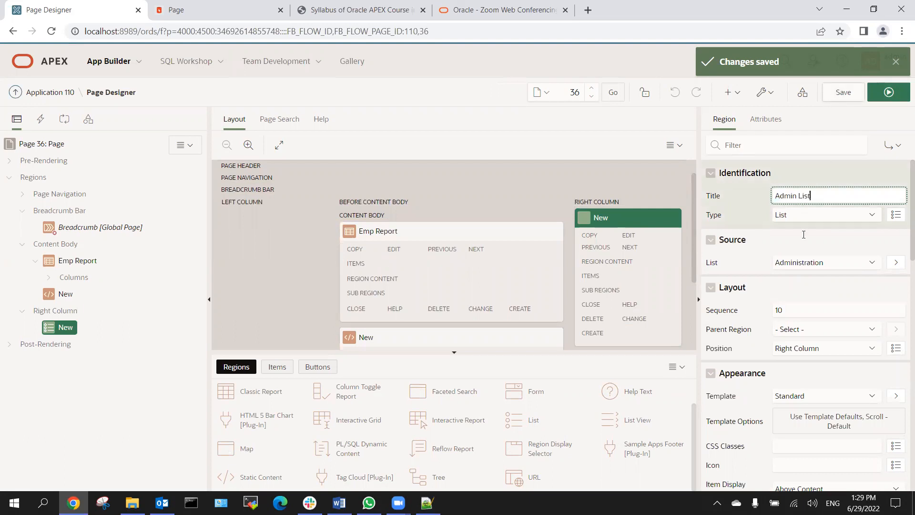
{"action": "left_click", "coordinate": [842, 94]}
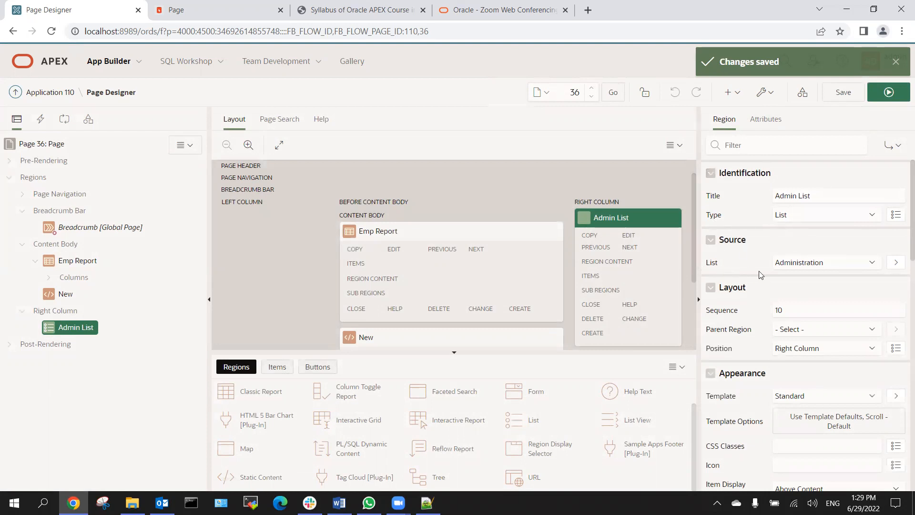
Review the Admin List region's available types, its source and its layout sequence.
{"action": "left_click", "coordinate": [790, 215]}
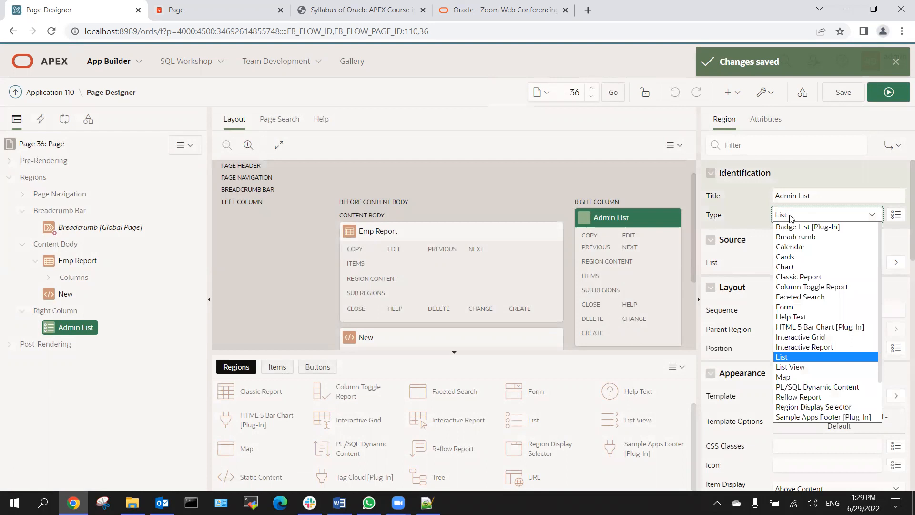
{"action": "left_click", "coordinate": [736, 245]}
{"action": "left_click", "coordinate": [717, 240]}
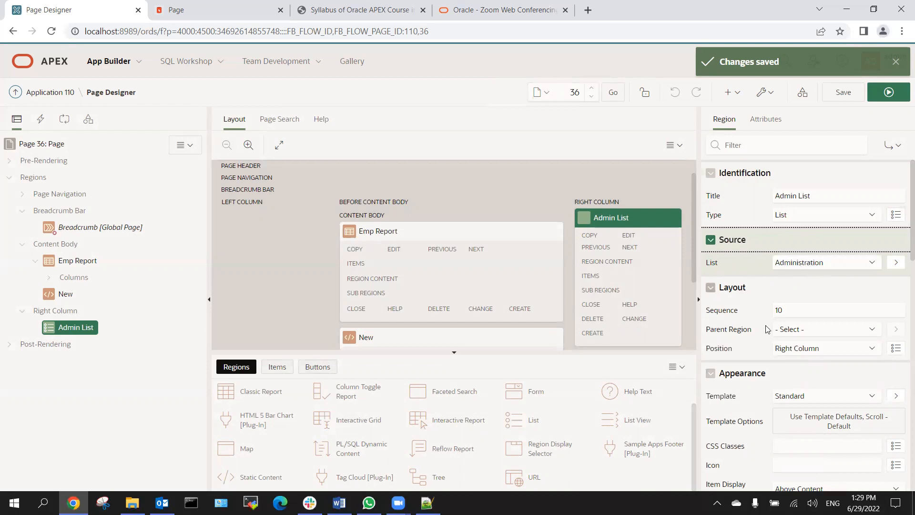
{"action": "left_click", "coordinate": [728, 288]}
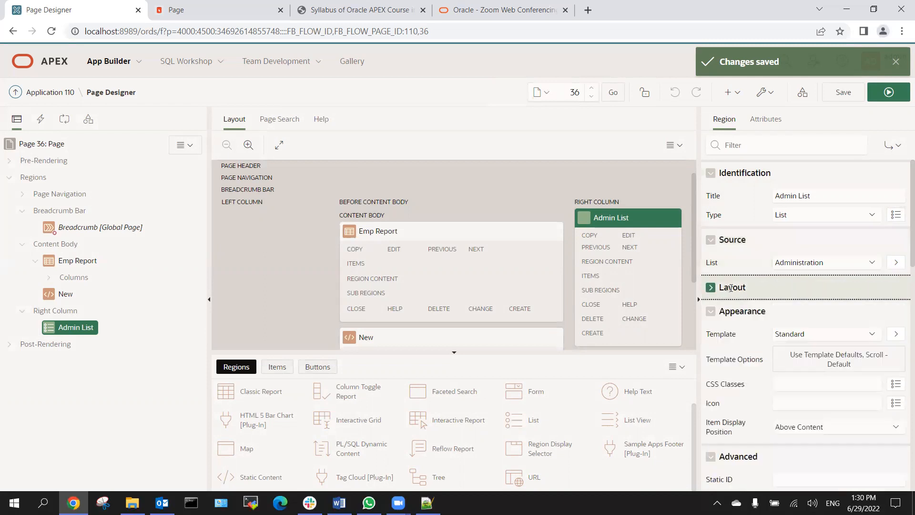
{"action": "left_click", "coordinate": [727, 288]}
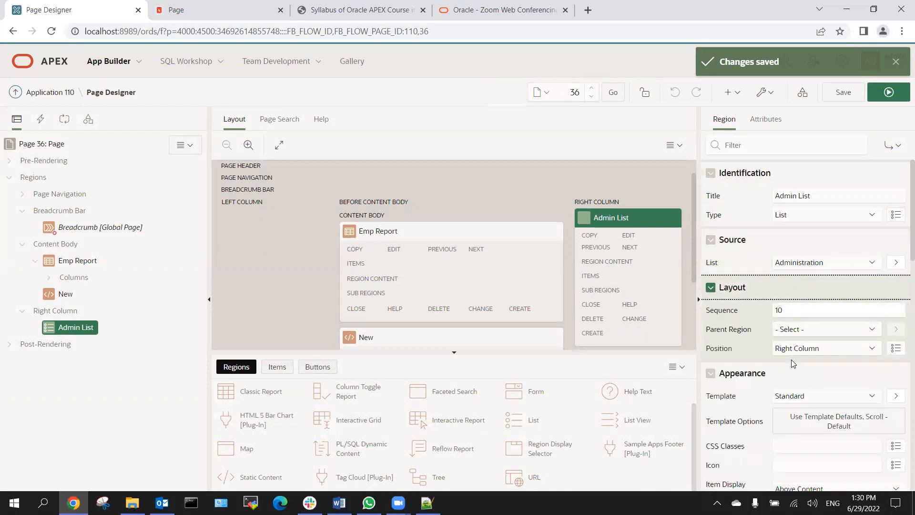
{"action": "left_click", "coordinate": [792, 314]}
{"action": "double_click", "coordinate": [792, 314]}
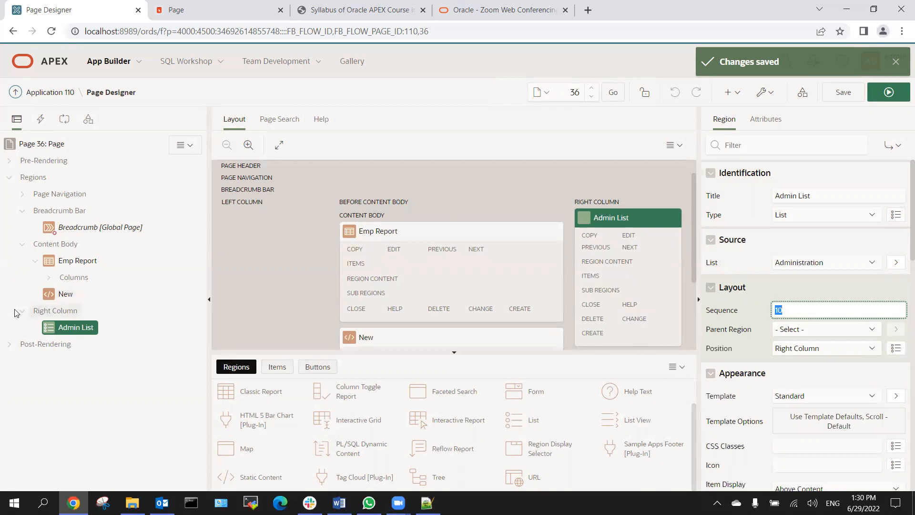
Create another region in the Right Column with sequence 1, save the page and run it.
{"action": "right_click", "coordinate": [61, 328]}
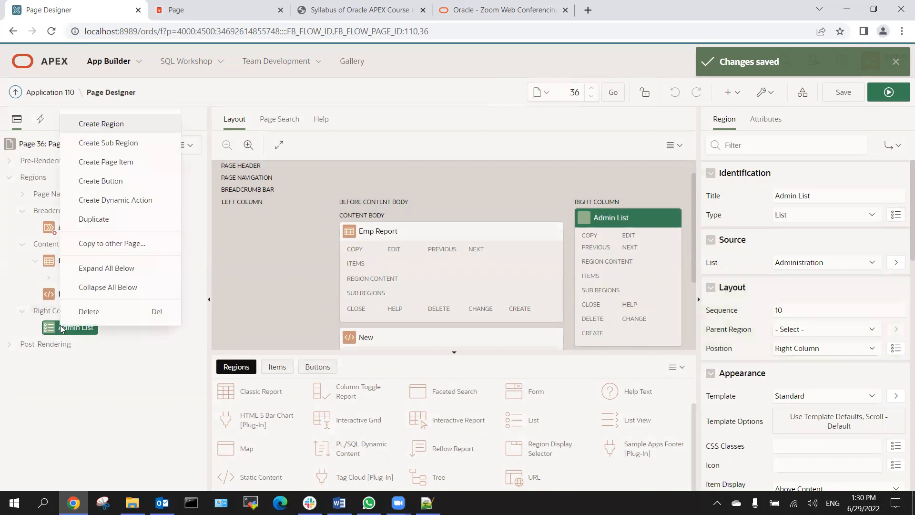
{"action": "left_click", "coordinate": [101, 124]}
{"action": "left_click", "coordinate": [777, 340]}
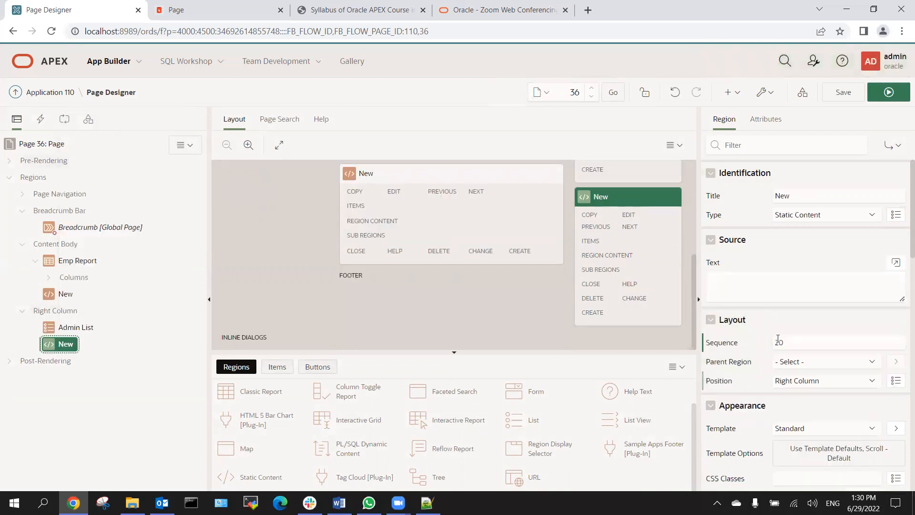
{"action": "left_click_drag", "start_coordinate": [790, 343], "coordinate": [766, 344]}
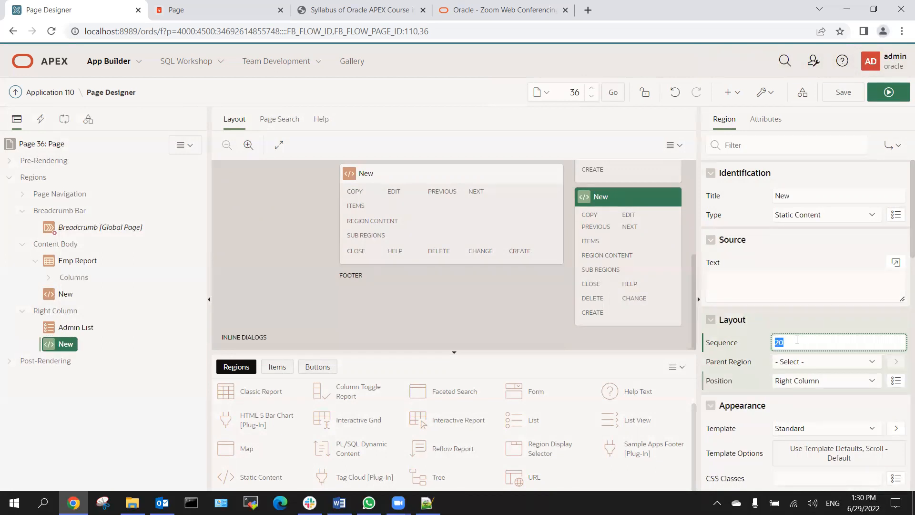
{"action": "type", "text": "1"}
{"action": "left_click", "coordinate": [843, 94]}
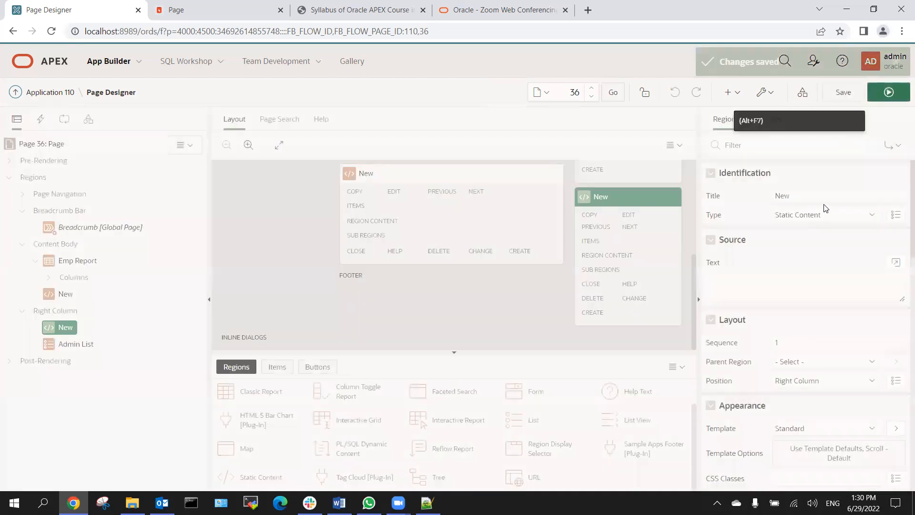
{"action": "left_click", "coordinate": [889, 93]}
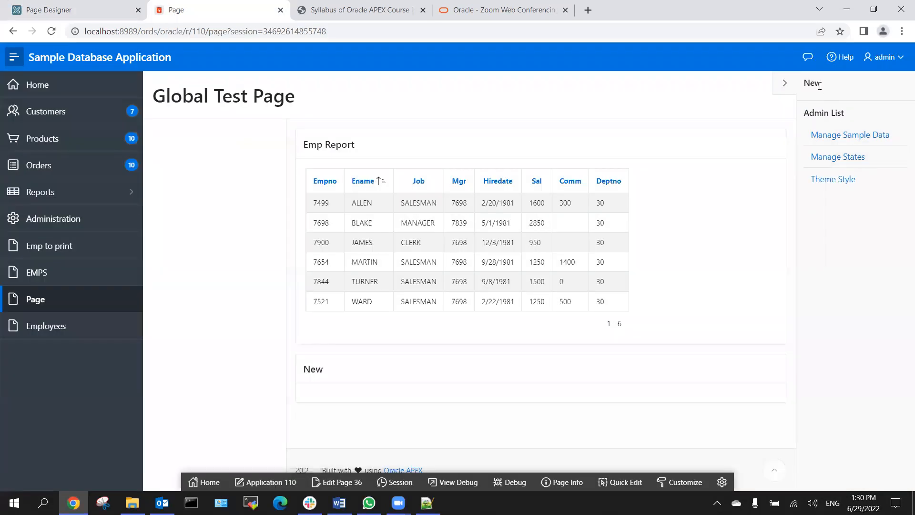
Back in Page Designer, compare the layout settings of the two Right Column regions and check the New region's parent region options.
{"action": "left_click", "coordinate": [64, 10]}
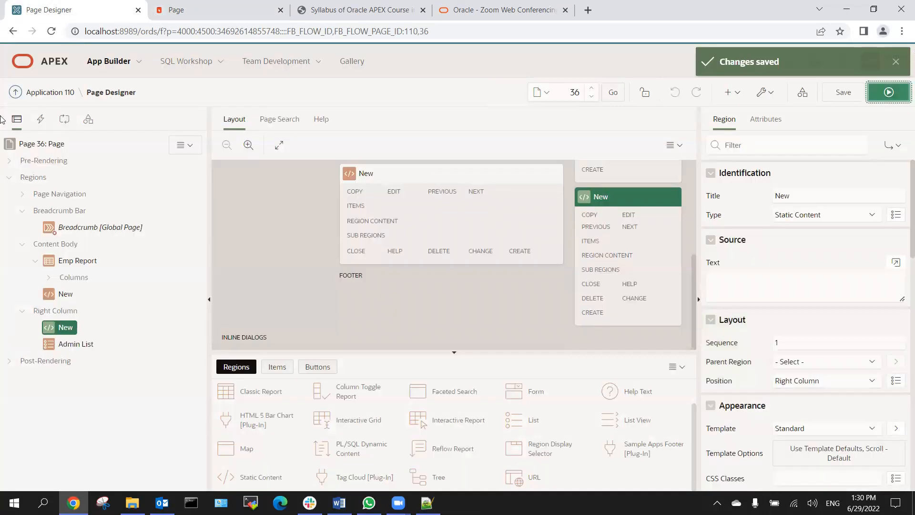
{"action": "left_click", "coordinate": [66, 343]}
{"action": "left_click", "coordinate": [65, 328]}
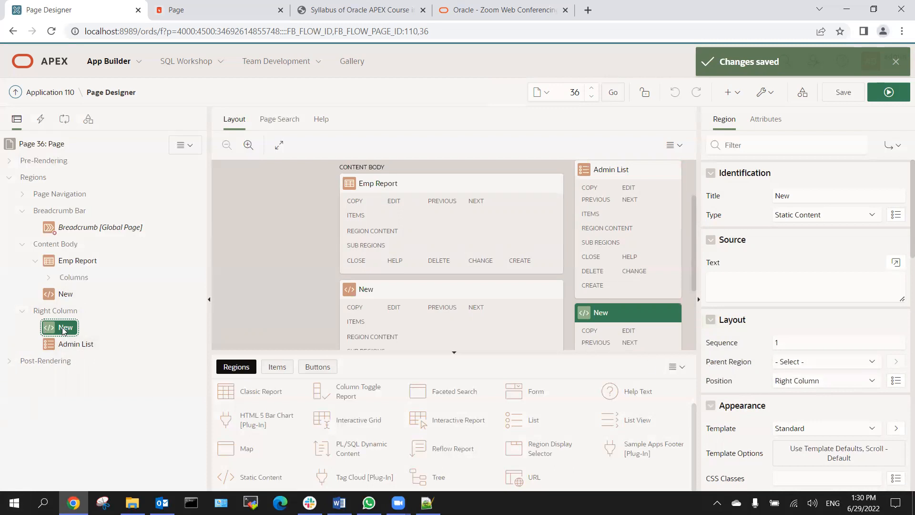
{"action": "left_click", "coordinate": [73, 344]}
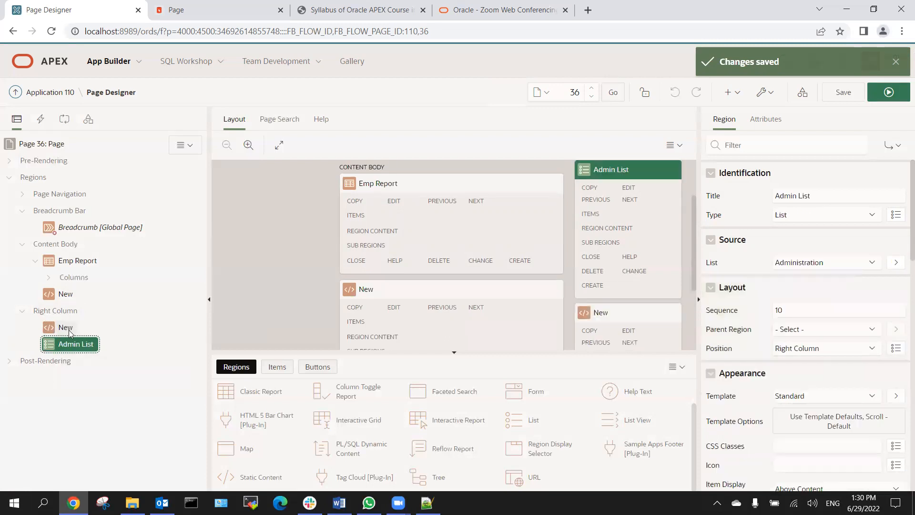
{"action": "left_click", "coordinate": [68, 329]}
{"action": "left_click", "coordinate": [802, 361]}
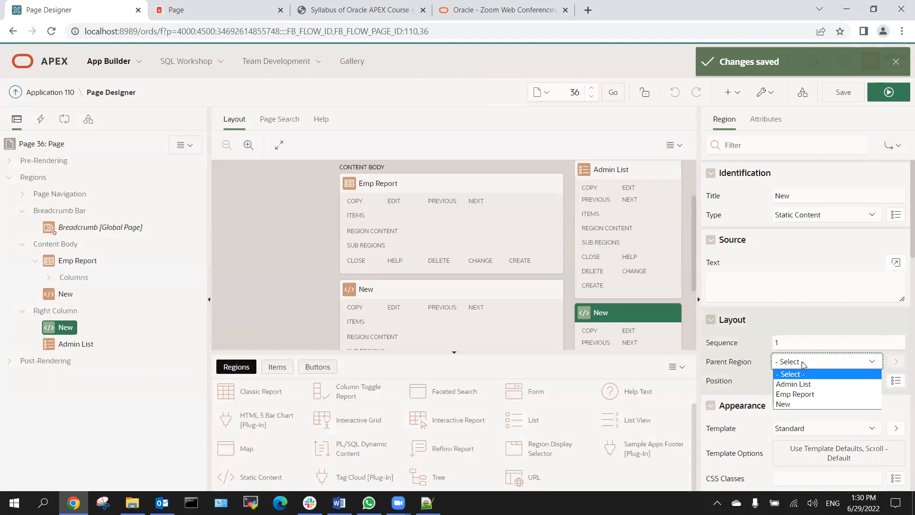
{"action": "left_click", "coordinate": [801, 361]}
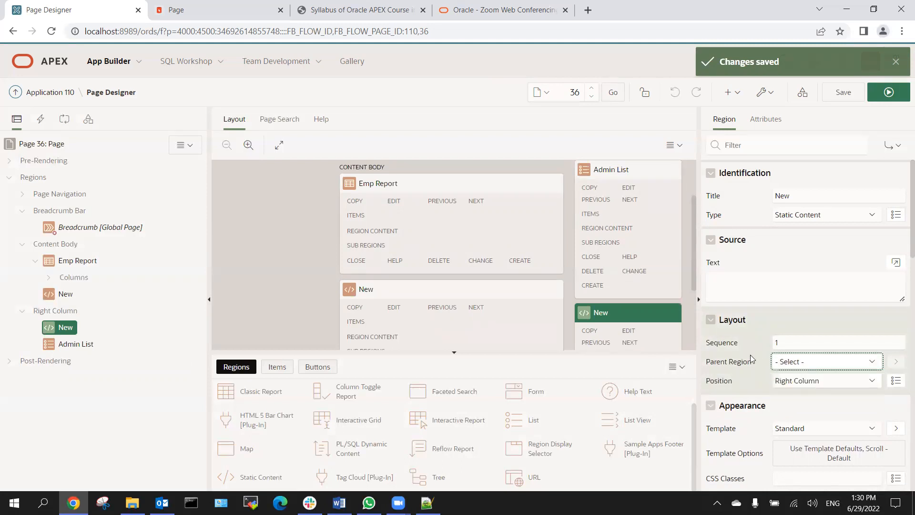
Move the New region from the Right Column to the Left Column position and select it in the layout.
{"action": "left_click", "coordinate": [805, 384]}
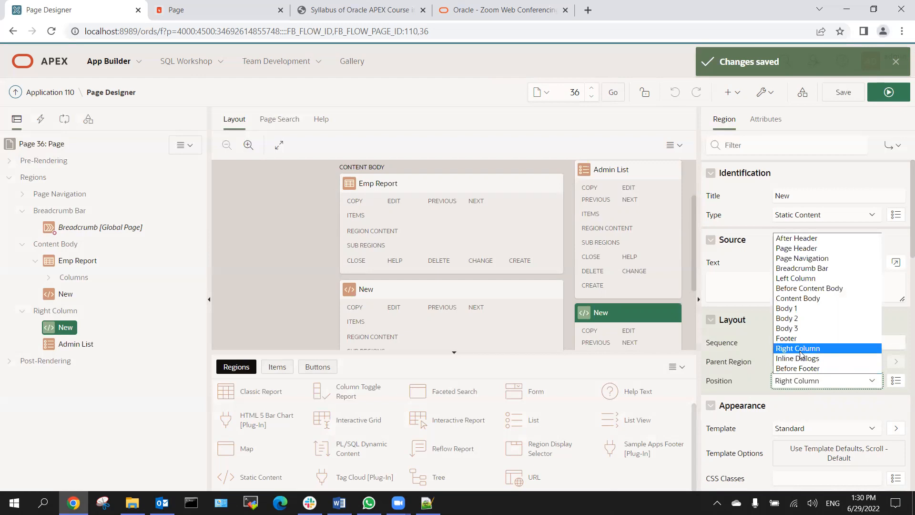
{"action": "left_click", "coordinate": [789, 278]}
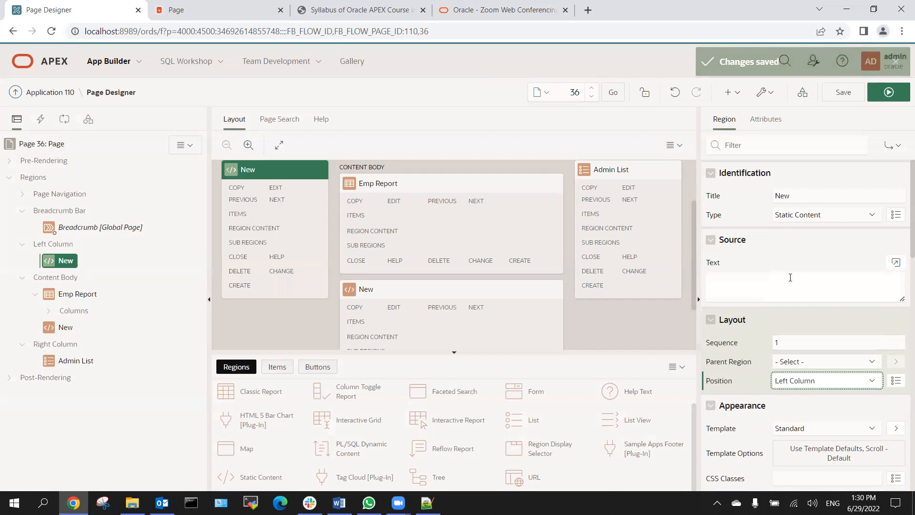
{"action": "left_click", "coordinate": [261, 170]}
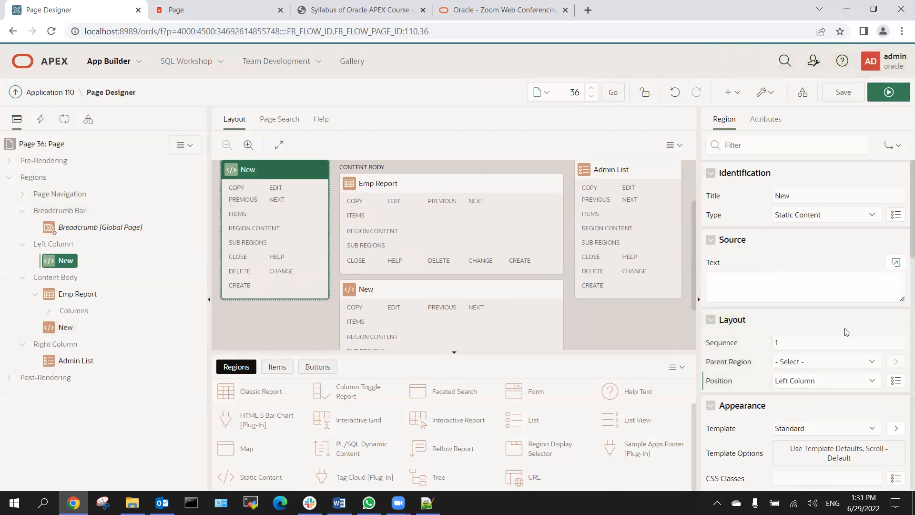
Review the templates available for the Left Column New region's appearance.
{"action": "scroll", "coordinate": [839, 328], "scroll_direction": "down", "scroll_amount": 2}
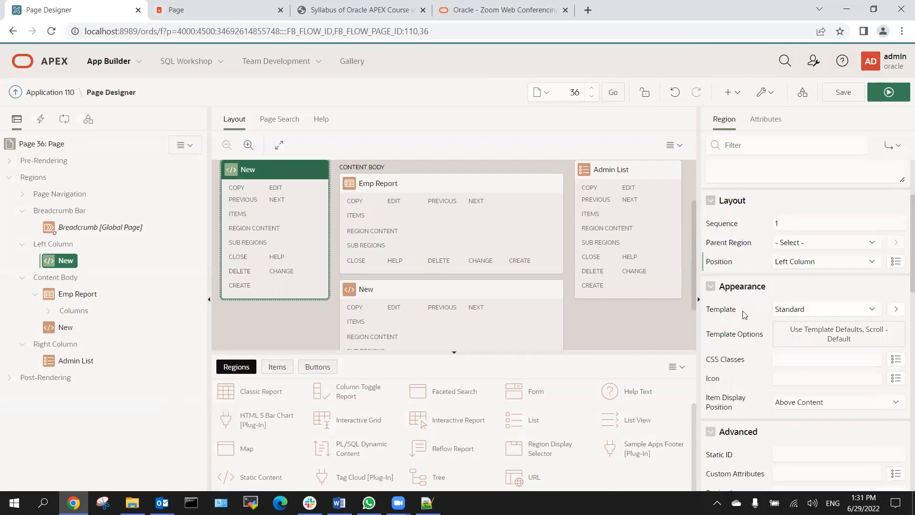
{"action": "left_click", "coordinate": [794, 311]}
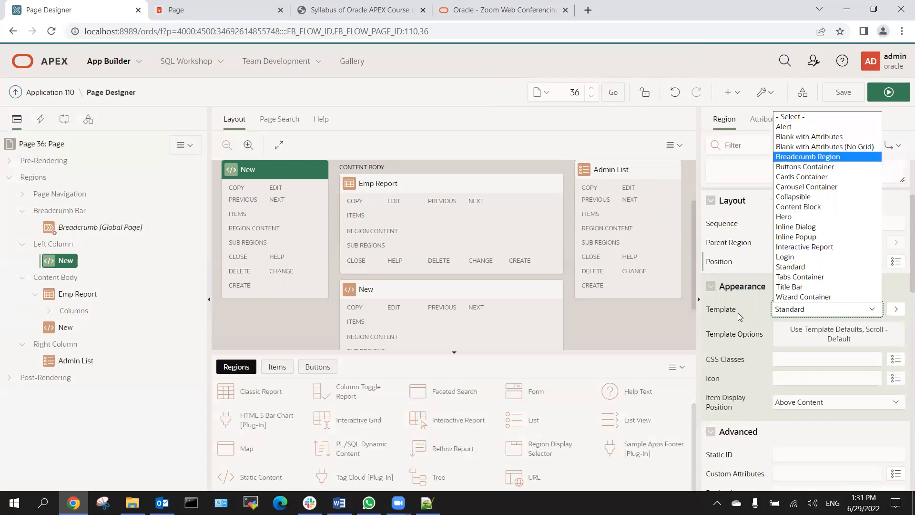
{"action": "left_click", "coordinate": [724, 313]}
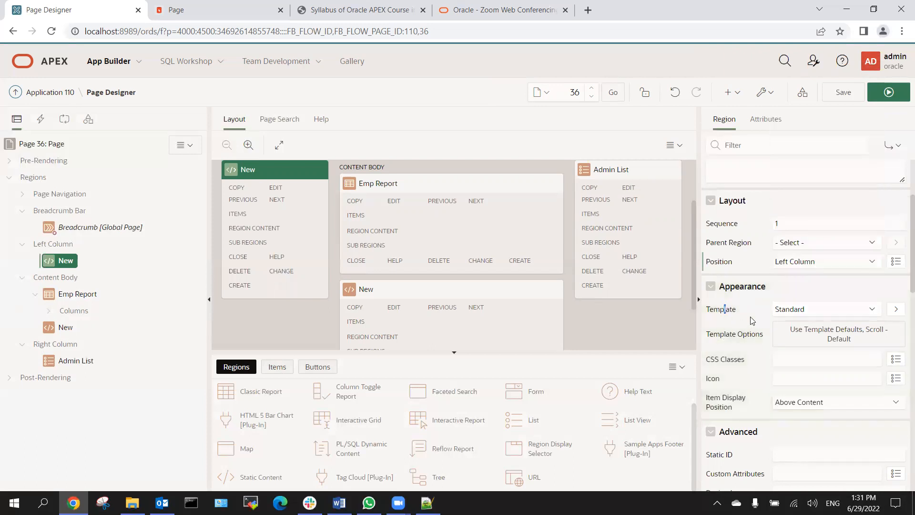
Open the New region's template options and review the Body Height and Header choices.
{"action": "left_click", "coordinate": [837, 333]}
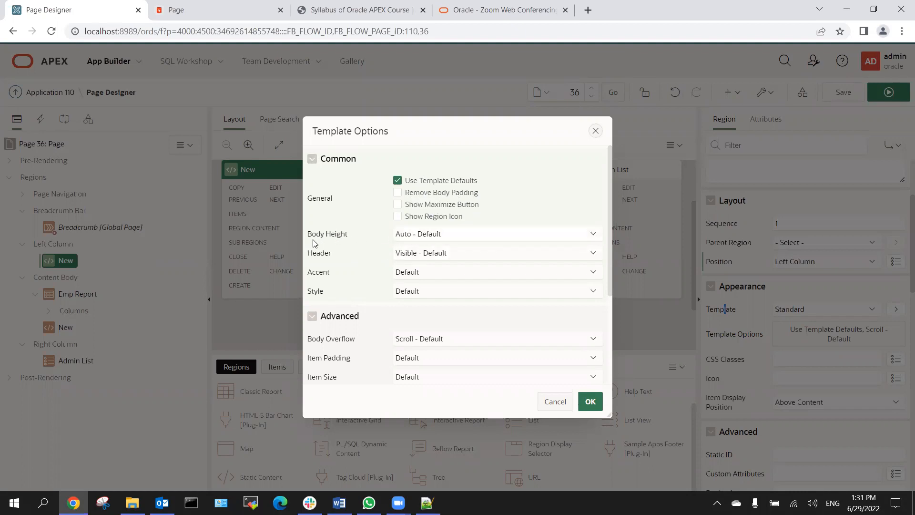
{"action": "left_click", "coordinate": [444, 233]}
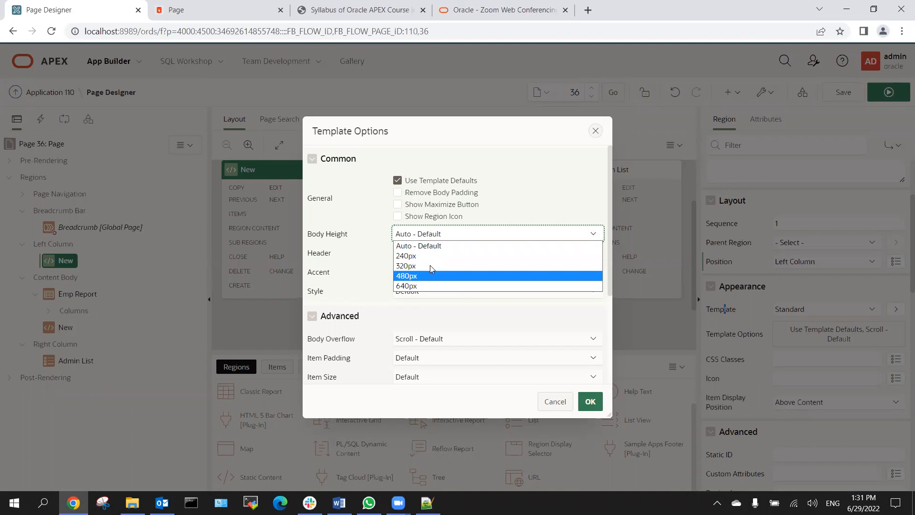
{"action": "left_click", "coordinate": [356, 245]}
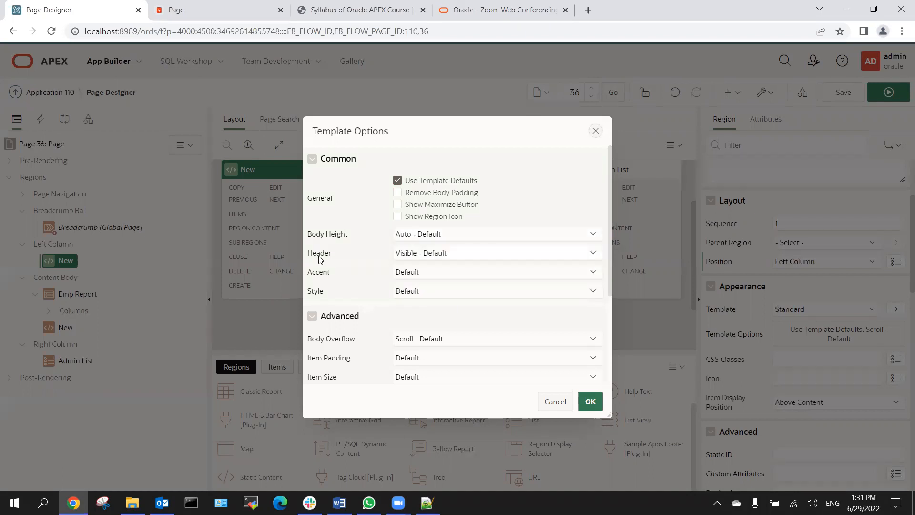
{"action": "left_click", "coordinate": [432, 253]}
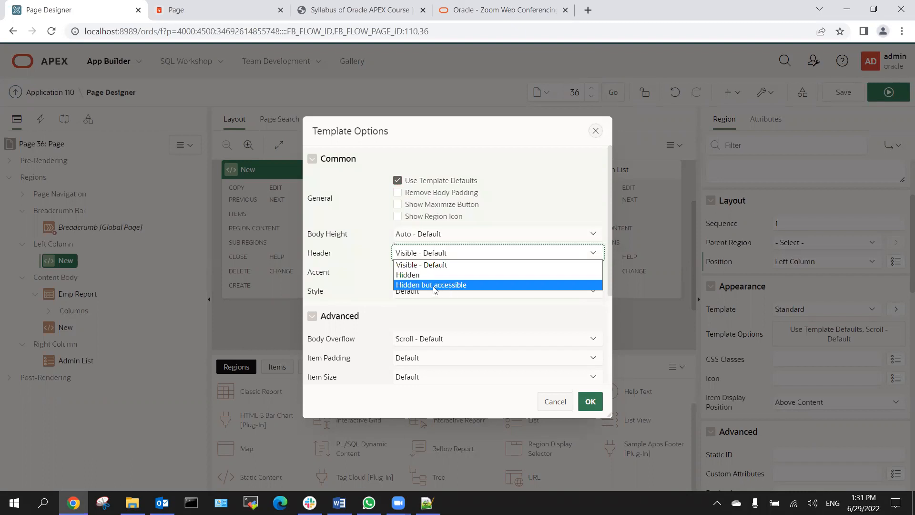
Set the New region's accent to Accent 4 in its template options, save the page and run it.
{"action": "left_click", "coordinate": [331, 270]}
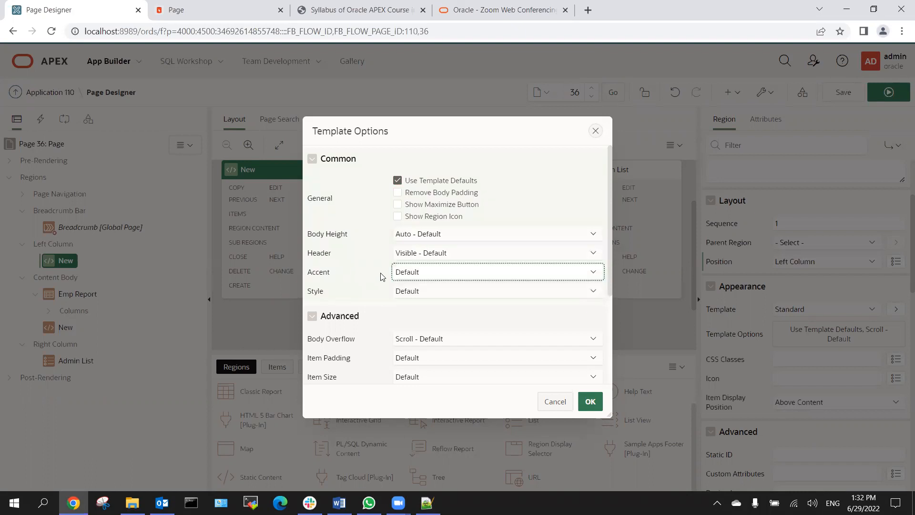
{"action": "left_click", "coordinate": [416, 275]}
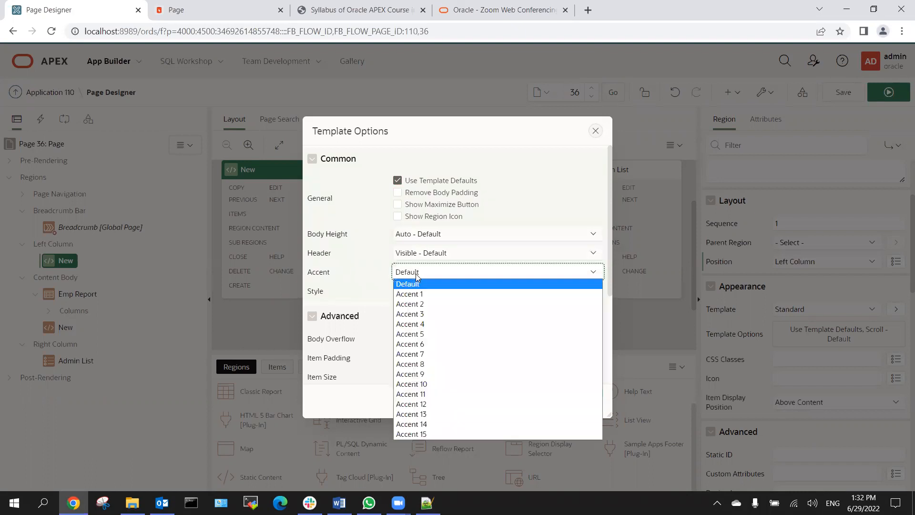
{"action": "left_click", "coordinate": [430, 323]}
{"action": "left_click", "coordinate": [591, 403]}
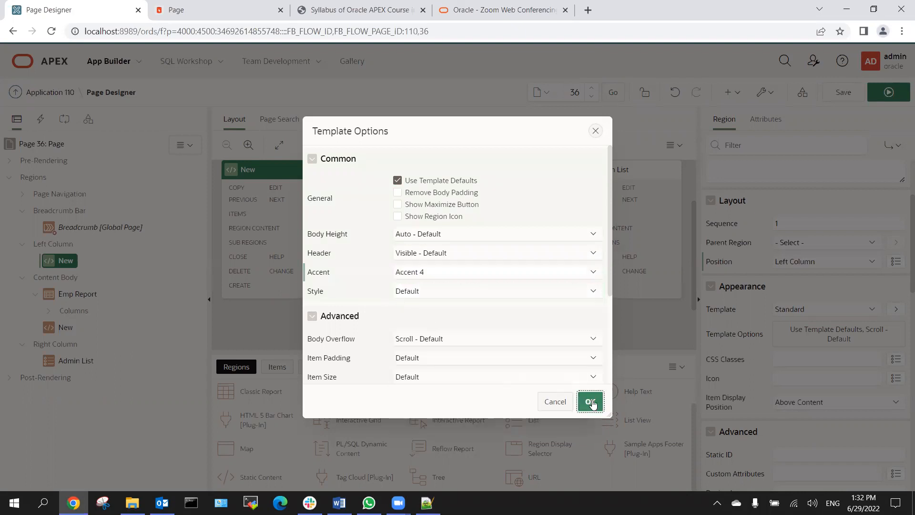
{"action": "left_click", "coordinate": [843, 92]}
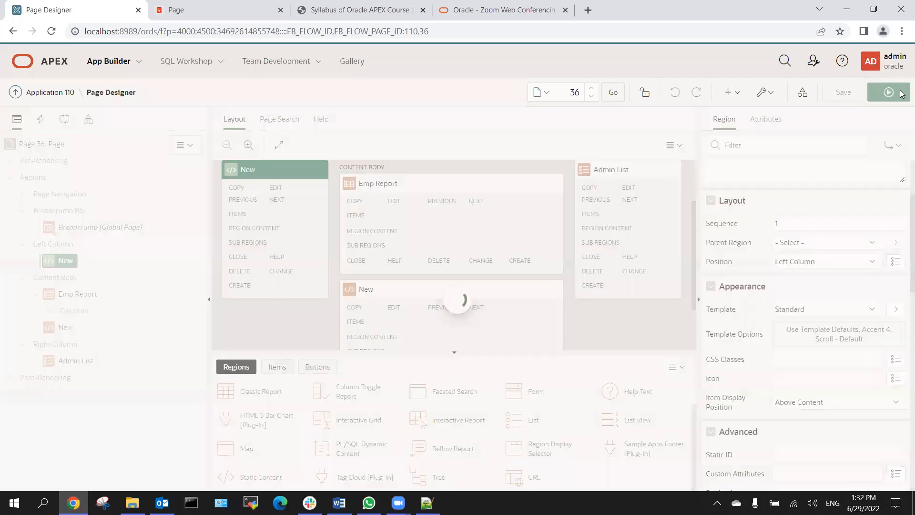
{"action": "left_click", "coordinate": [878, 92]}
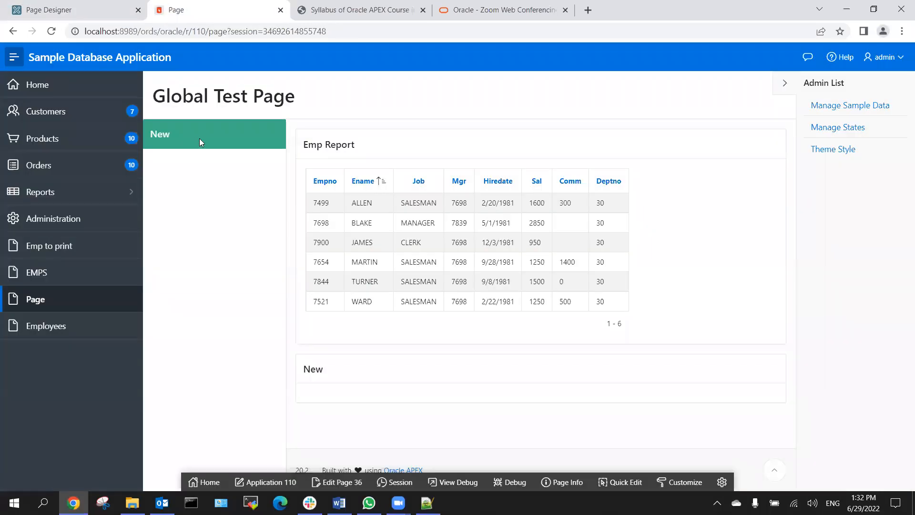
Back in Page Designer, set the Left Column New region's icon to fa-user, save the page and run it.
{"action": "left_click", "coordinate": [74, 9]}
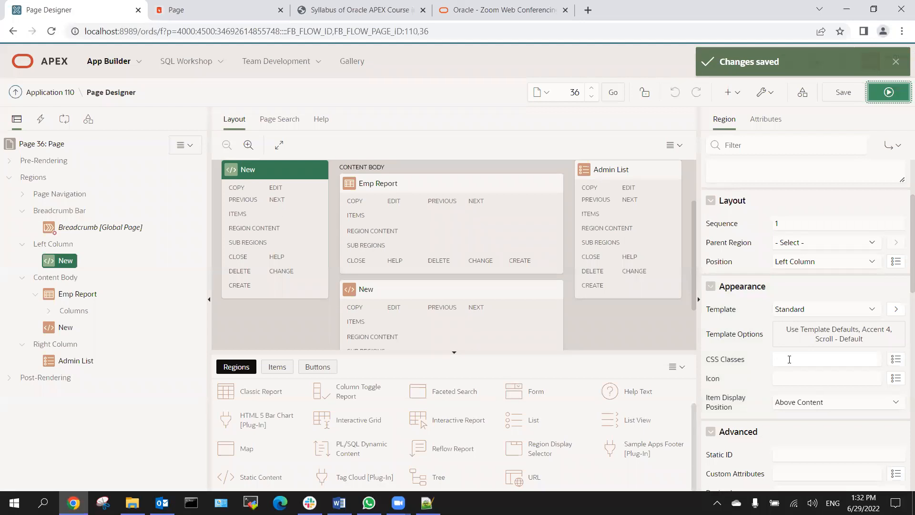
{"action": "left_click", "coordinate": [789, 359]}
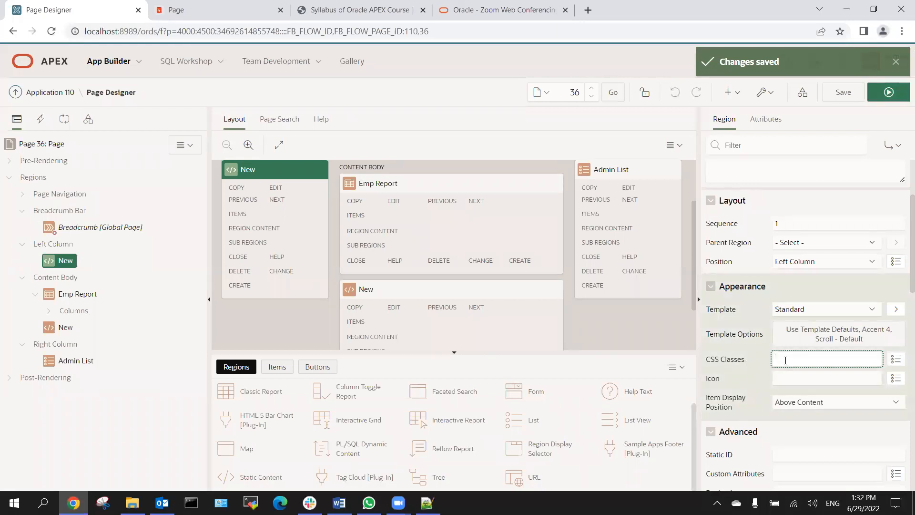
{"action": "left_click", "coordinate": [782, 376]}
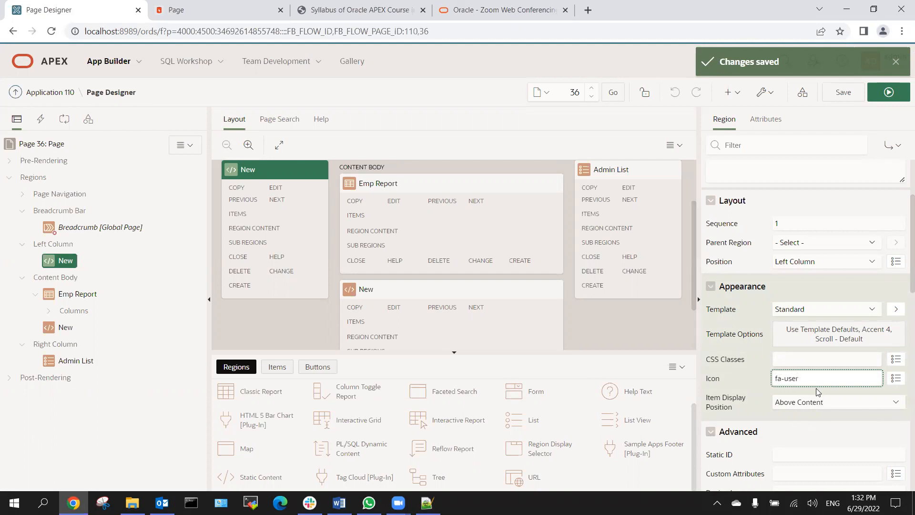
{"action": "left_click", "coordinate": [841, 91]}
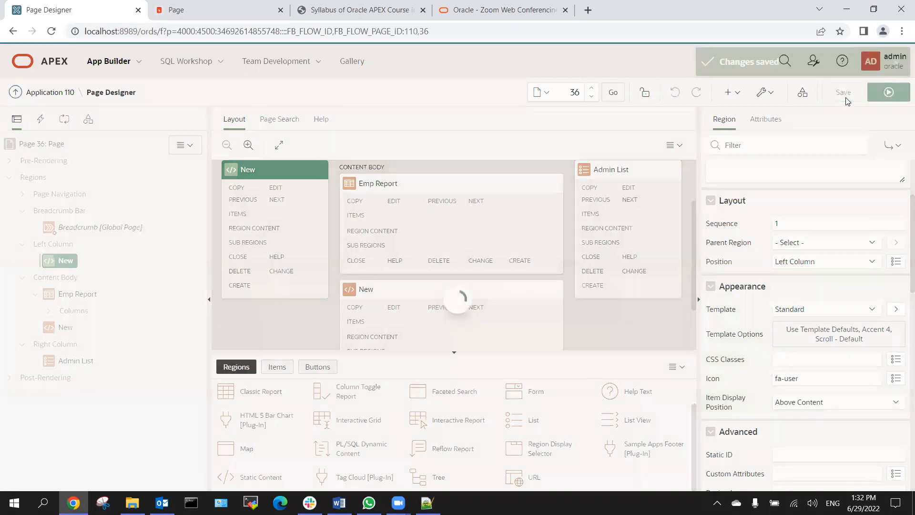
{"action": "left_click", "coordinate": [899, 92]}
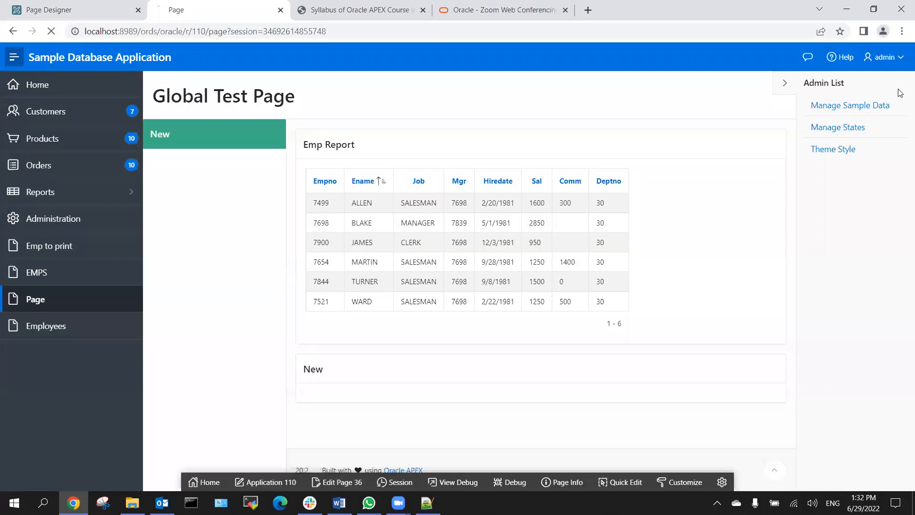
Return to Page Designer and clear the Left Column New region's icon.
{"action": "left_click", "coordinate": [76, 12]}
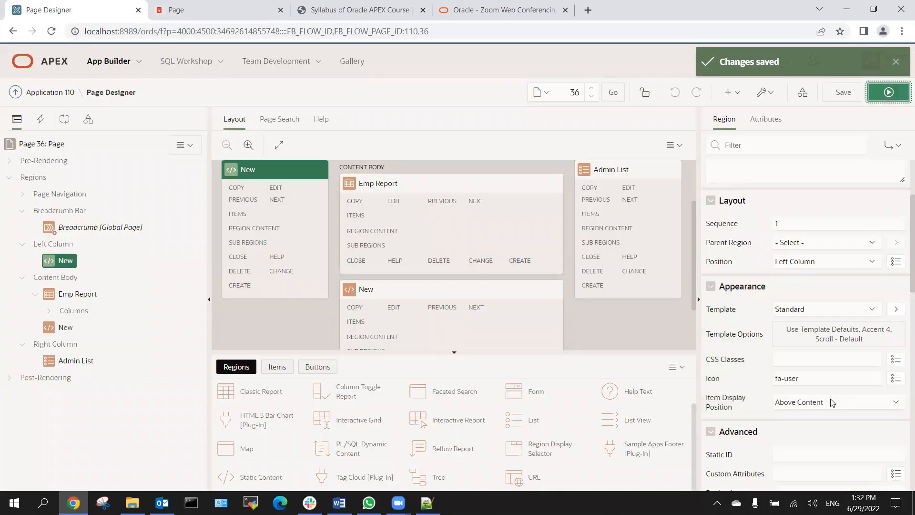
{"action": "left_click_drag", "start_coordinate": [826, 382], "coordinate": [634, 383]}
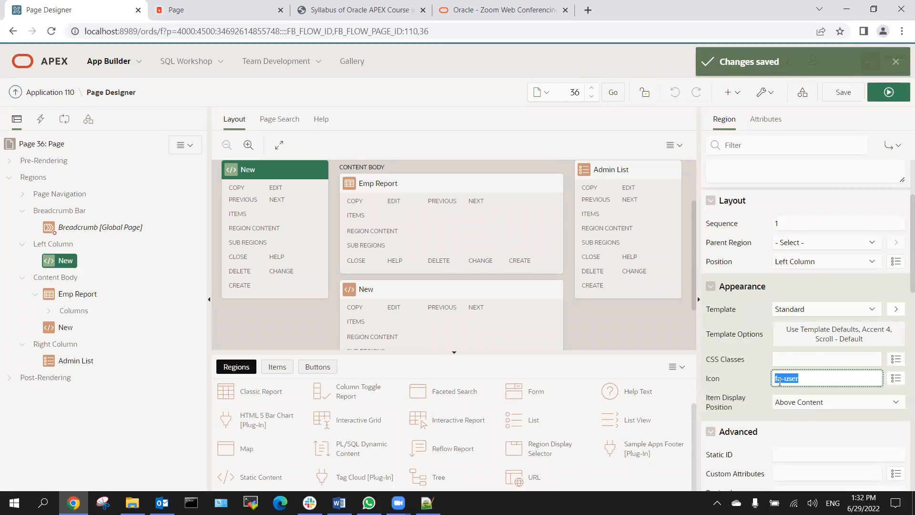
{"action": "key", "text": "BackSpace"}
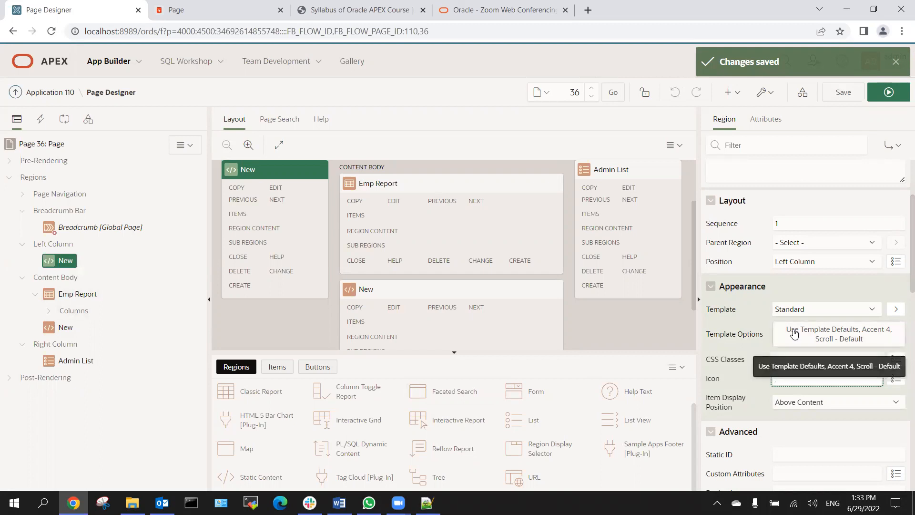
Open a new browser tab and start a Google search with "fonta".
{"action": "left_click", "coordinate": [587, 9]}
{"action": "left_click", "coordinate": [352, 251]}
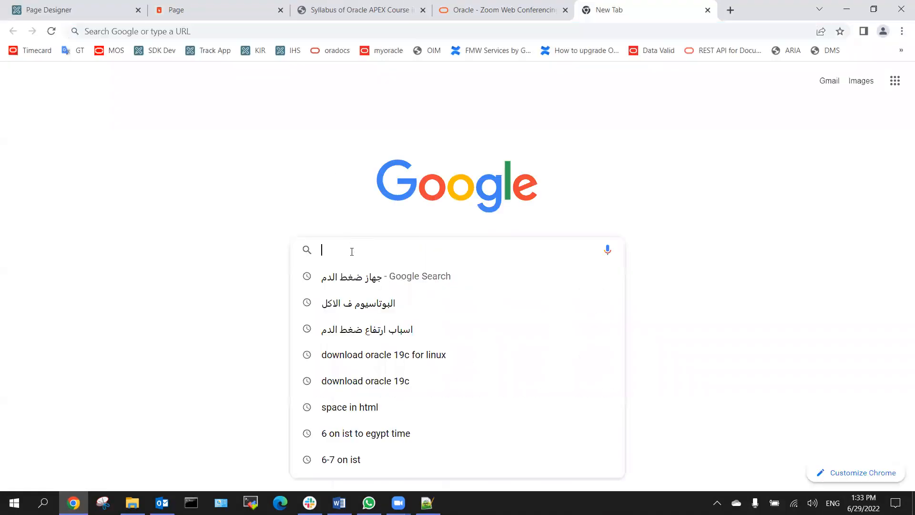
{"action": "type", "text": "fonta"}
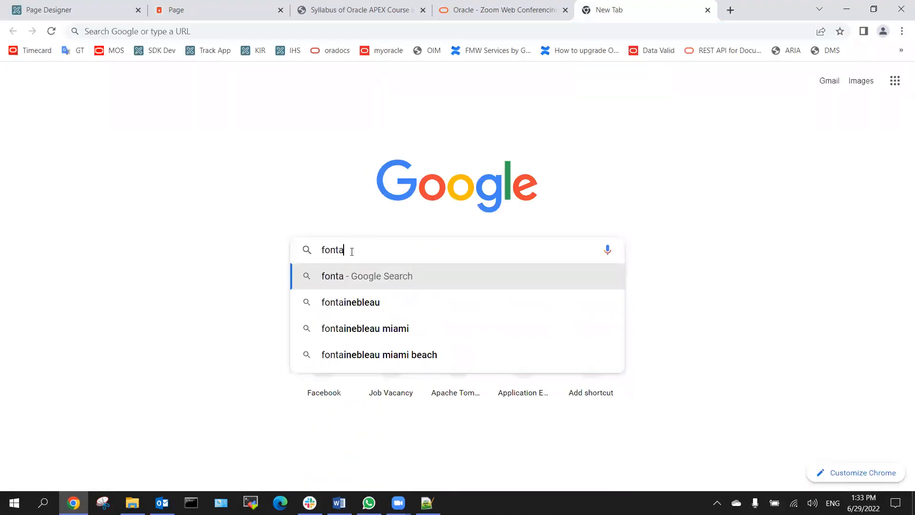
Search the web for fontawesome icons and open Font Awesome's Icons page.
{"action": "type", "text": "wesome"}
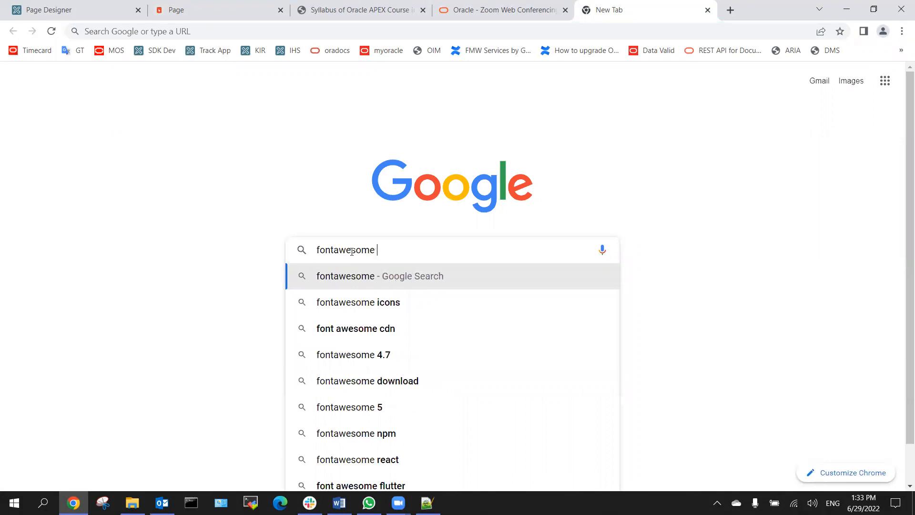
{"action": "left_click", "coordinate": [388, 305]}
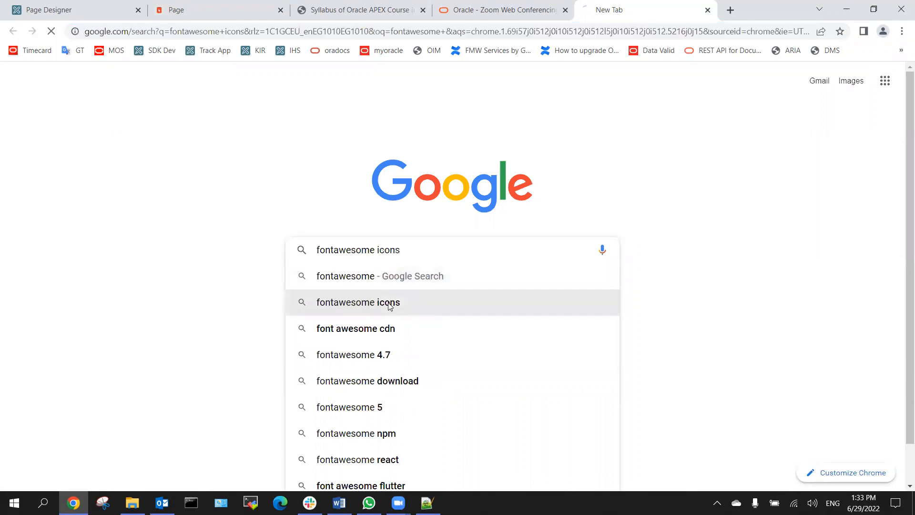
{"action": "left_click", "coordinate": [692, 178]}
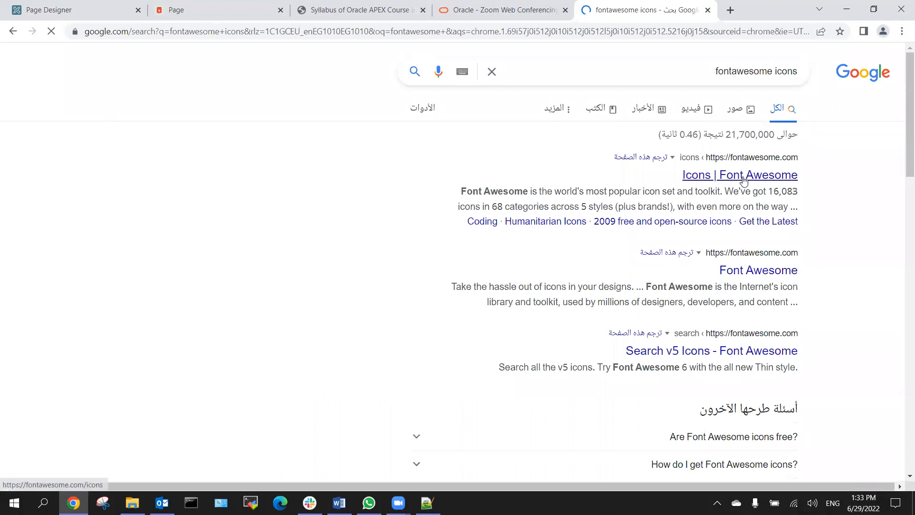
In Page Designer, add a button with the icon fa-user to the left column's New region, and run the page.
{"action": "left_click", "coordinate": [56, 8]}
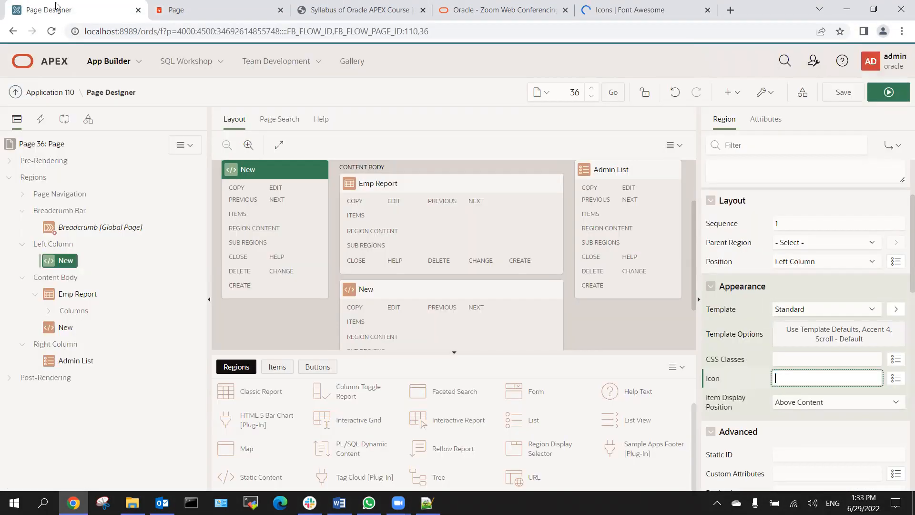
{"action": "right_click", "coordinate": [64, 263]}
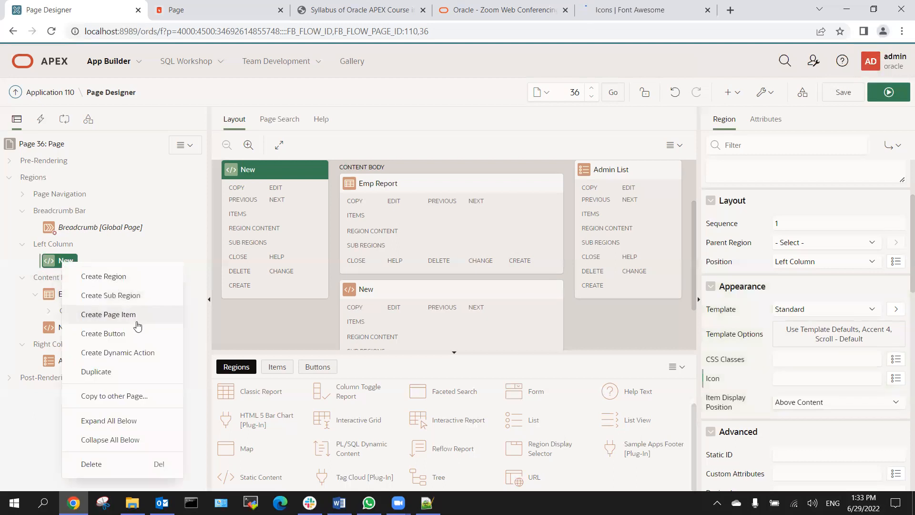
{"action": "left_click", "coordinate": [121, 334]}
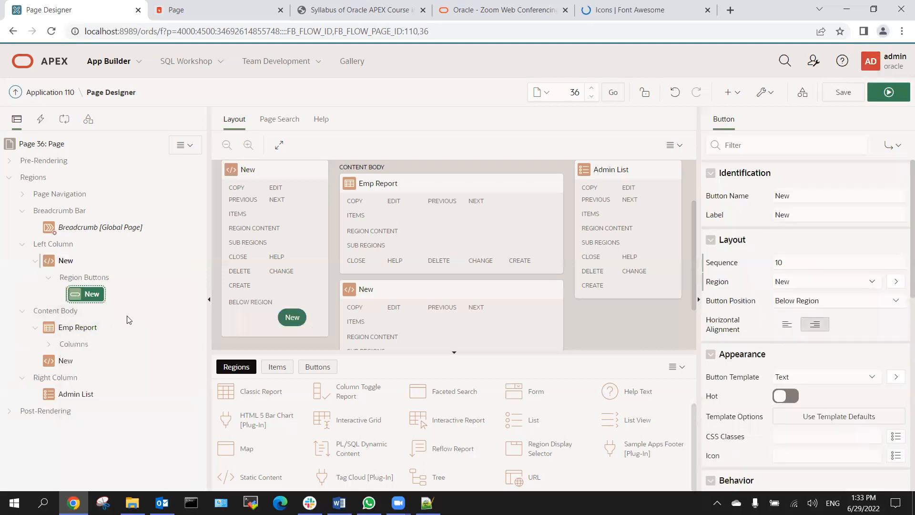
{"action": "left_click", "coordinate": [786, 456]}
{"action": "type", "text": "fa-user"}
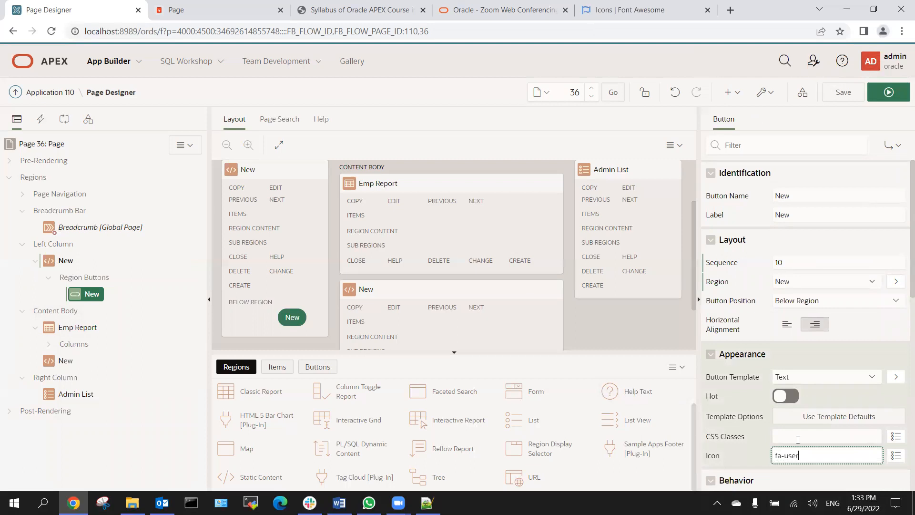
{"action": "left_click", "coordinate": [888, 92]}
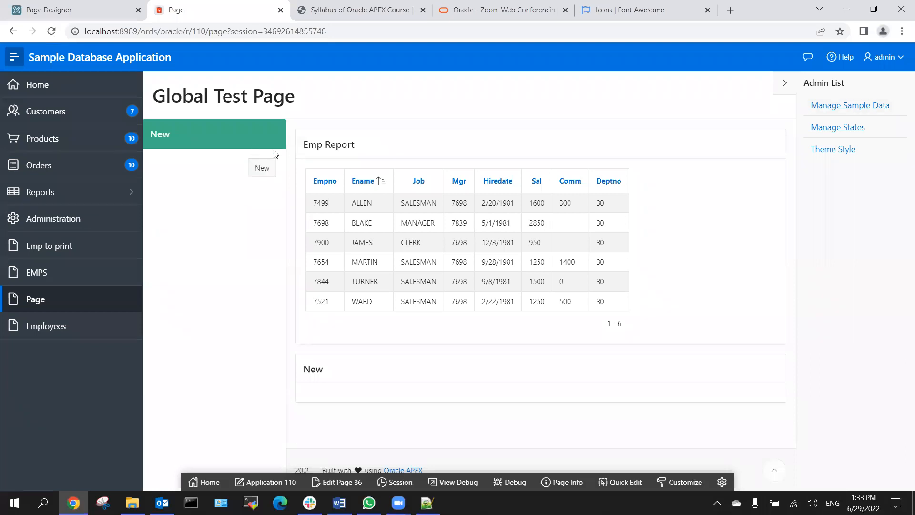
Change the new button's template to Text with Icon, then save and run the page.
{"action": "left_click", "coordinate": [65, 8]}
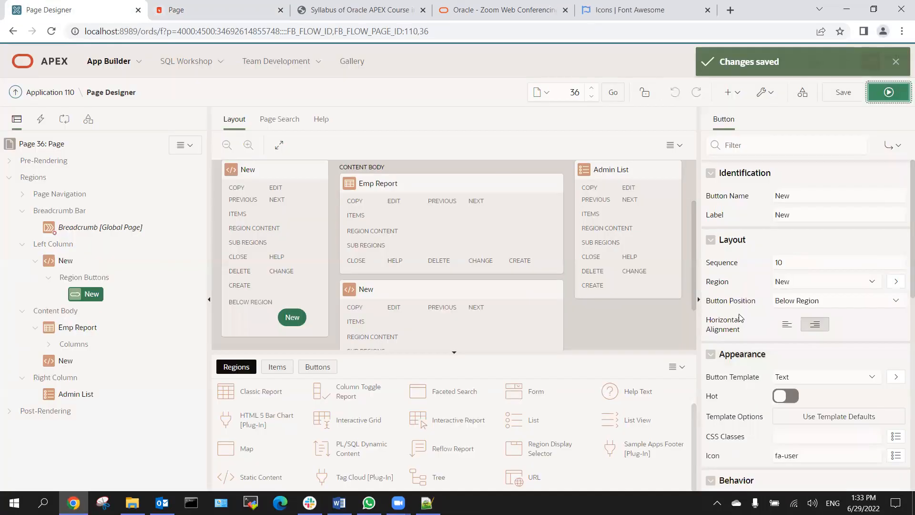
{"action": "left_click", "coordinate": [787, 377]}
{"action": "left_click", "coordinate": [794, 408]}
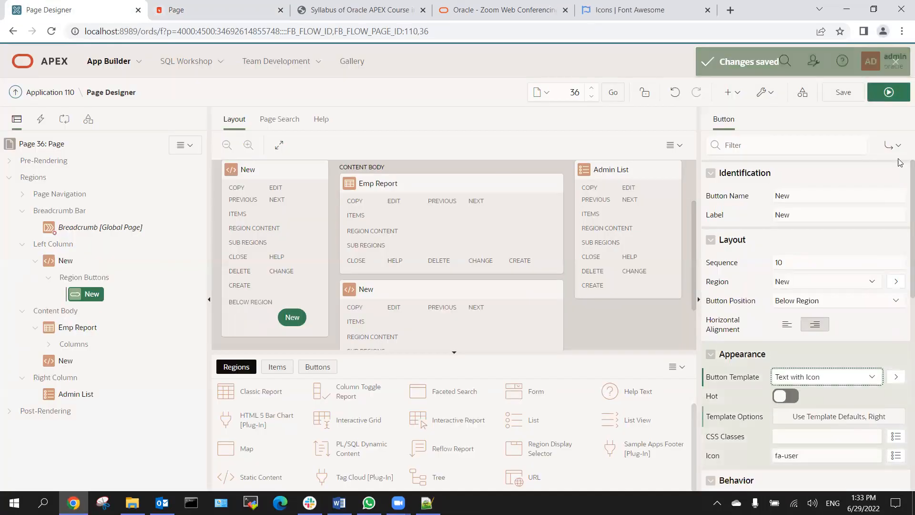
{"action": "left_click", "coordinate": [851, 99]}
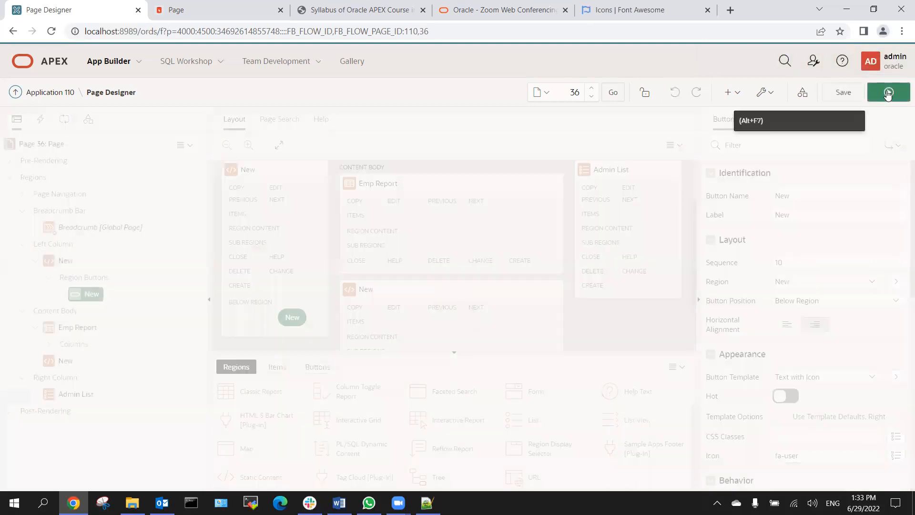
{"action": "left_click", "coordinate": [888, 94]}
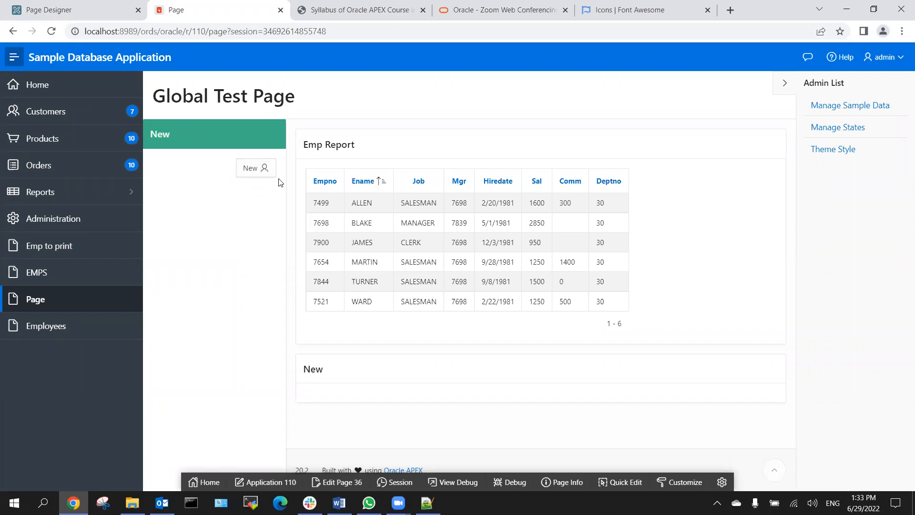
Examine the left column New region's template choices and the help example for its CSS Classes attribute.
{"action": "left_click", "coordinate": [85, 10]}
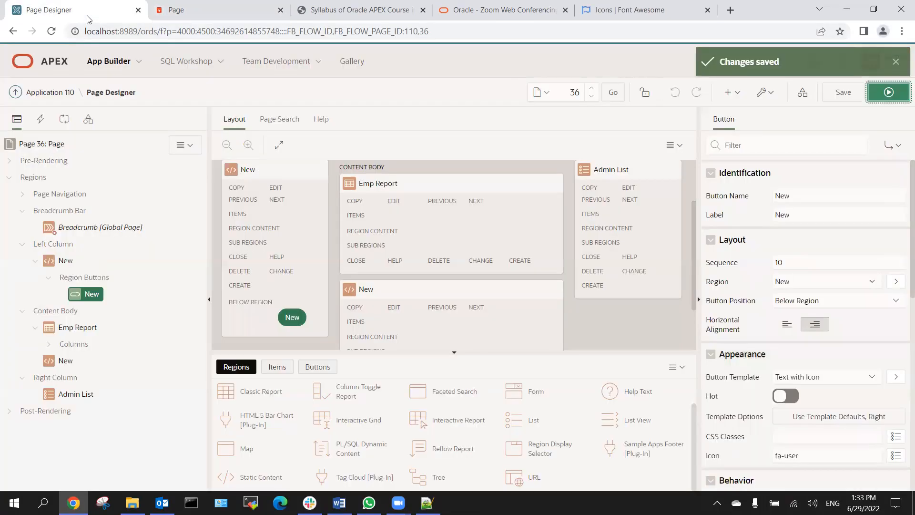
{"action": "left_click", "coordinate": [65, 260]}
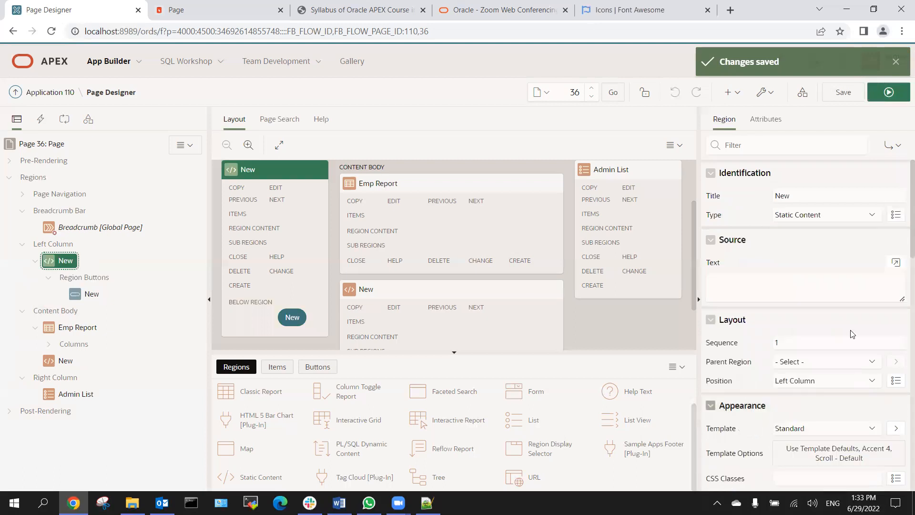
{"action": "scroll", "coordinate": [789, 328], "scroll_direction": "down", "scroll_amount": 3}
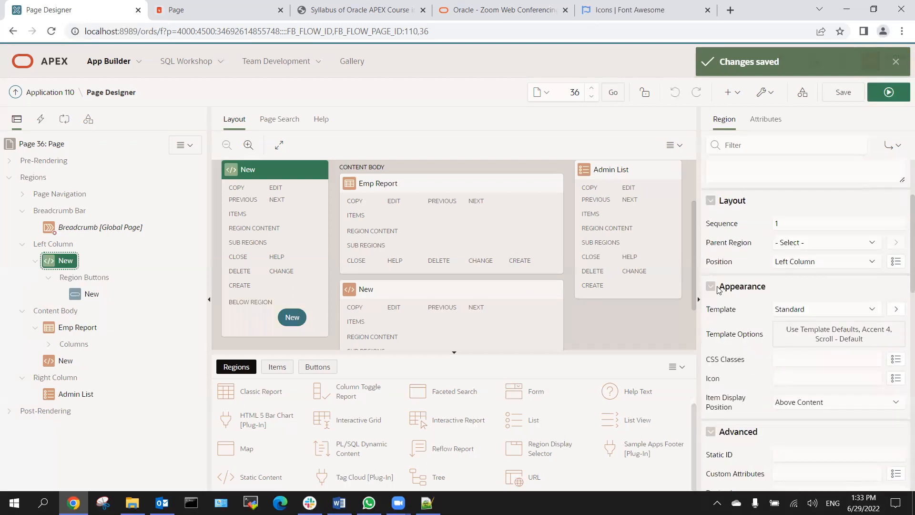
{"action": "left_click", "coordinate": [806, 312]}
{"action": "left_click", "coordinate": [806, 312]}
{"action": "scroll", "coordinate": [715, 331], "scroll_direction": "down", "scroll_amount": 3}
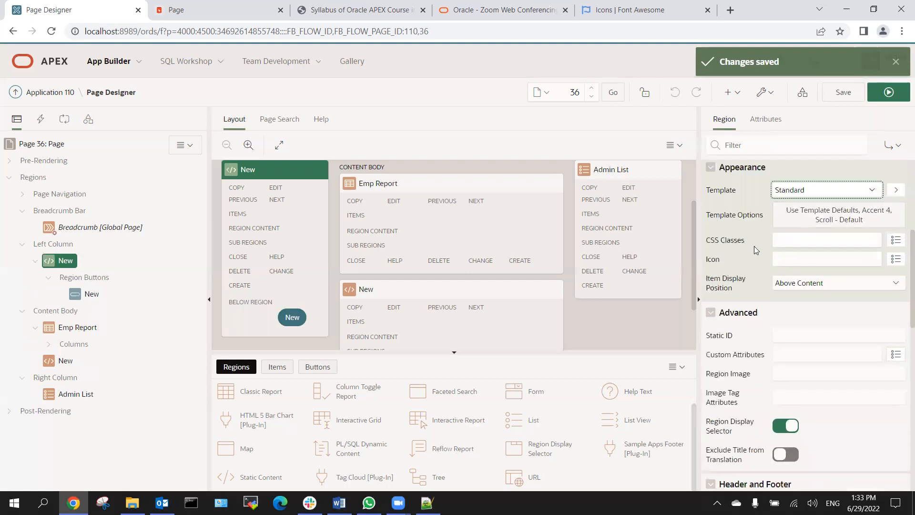
{"action": "left_click", "coordinate": [783, 239]}
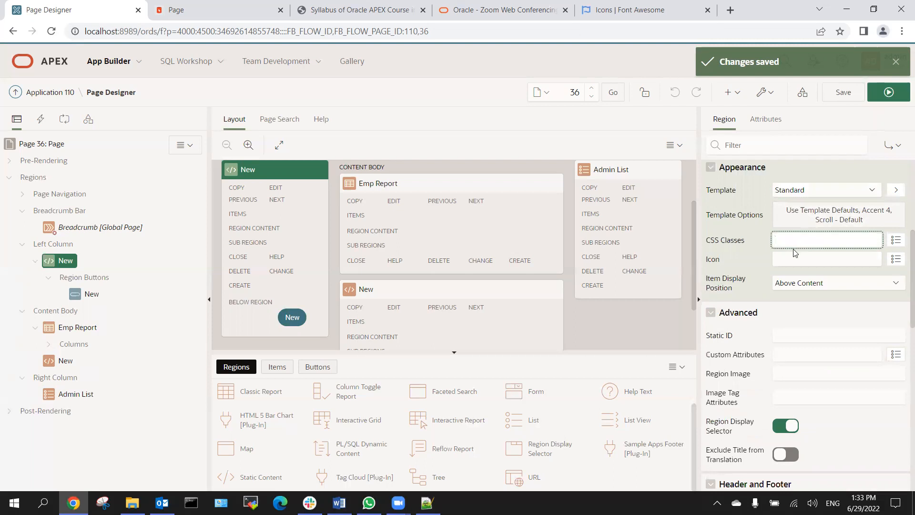
{"action": "left_click", "coordinate": [326, 120]}
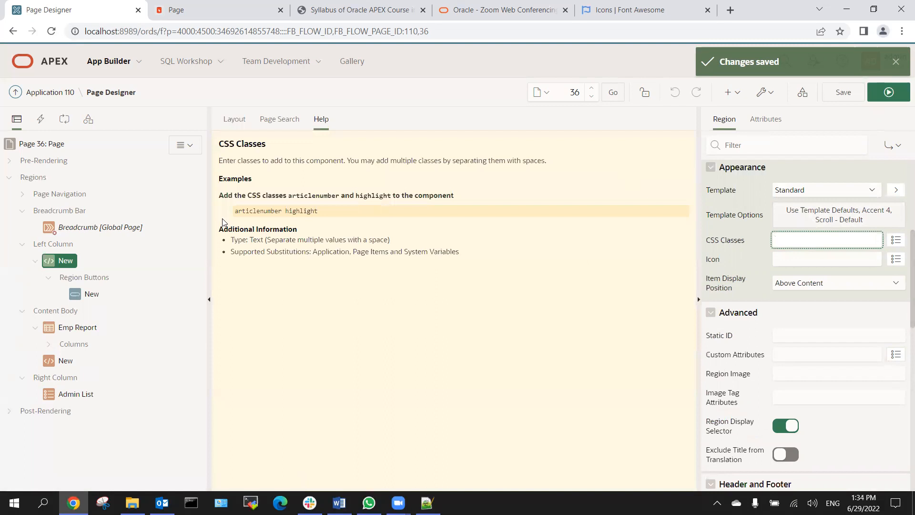
{"action": "left_click_drag", "start_coordinate": [234, 211], "coordinate": [328, 210]}
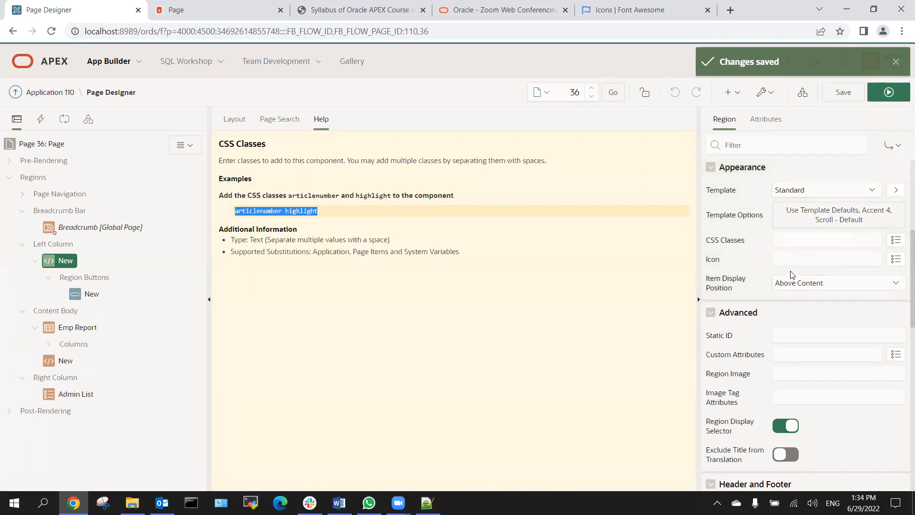
Set the New region's icon to fa-chevron-right from the help example, save, and run the page with the navigation menu collapsed.
{"action": "left_click", "coordinate": [783, 259]}
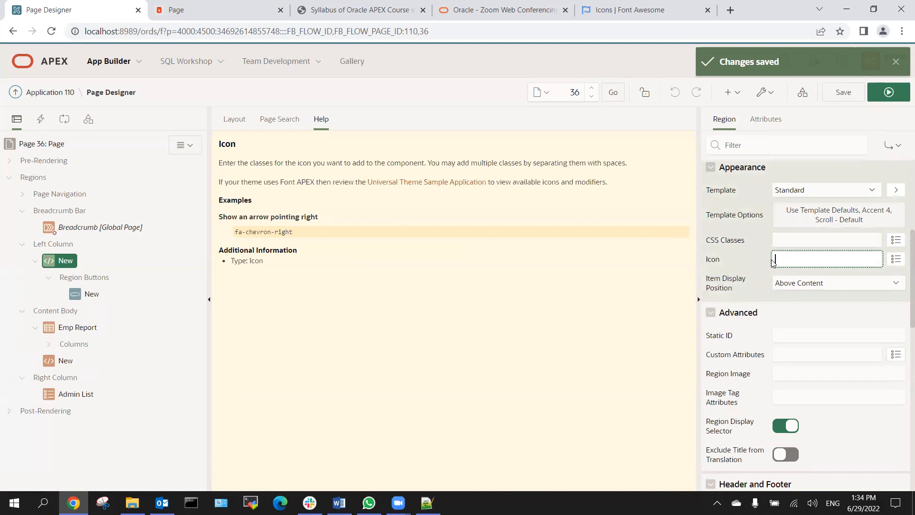
{"action": "left_click_drag", "start_coordinate": [235, 232], "coordinate": [311, 239]}
{"action": "key", "text": "ctrl+c"}
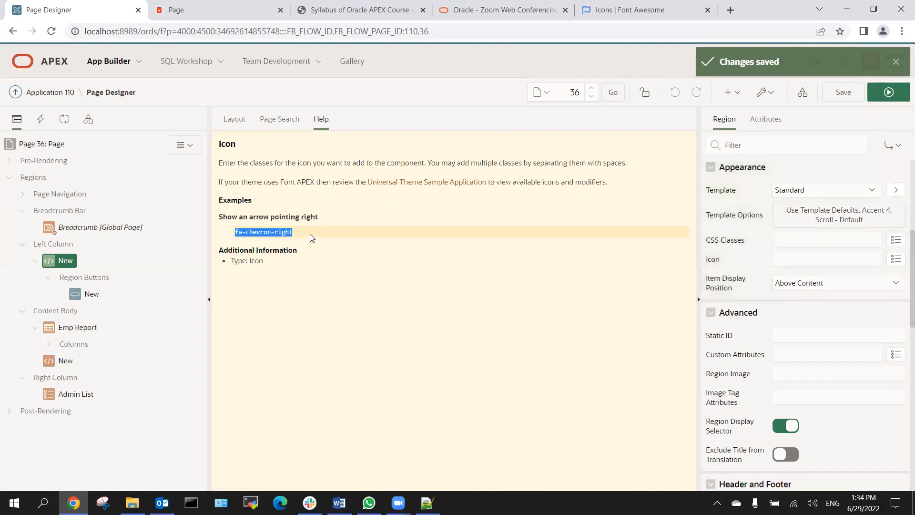
{"action": "left_click", "coordinate": [784, 256]}
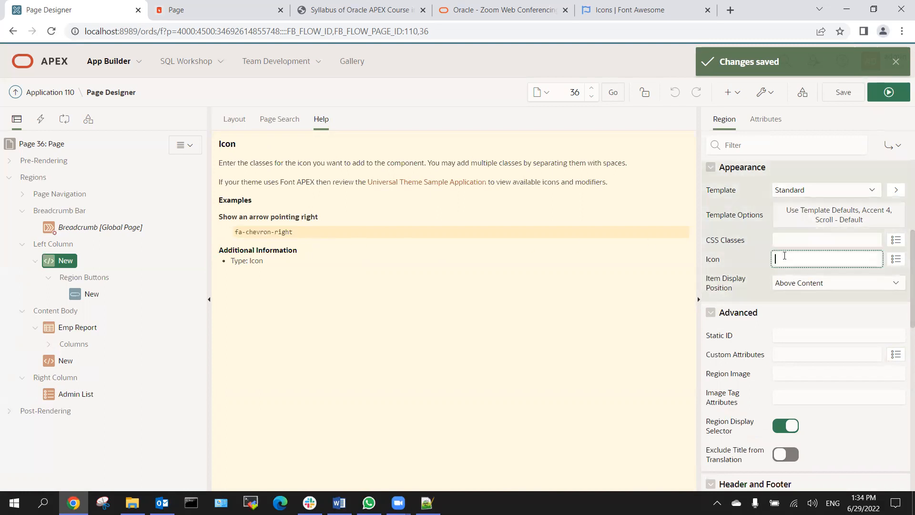
{"action": "key", "text": "ctrl+v"}
{"action": "left_click", "coordinate": [842, 92]}
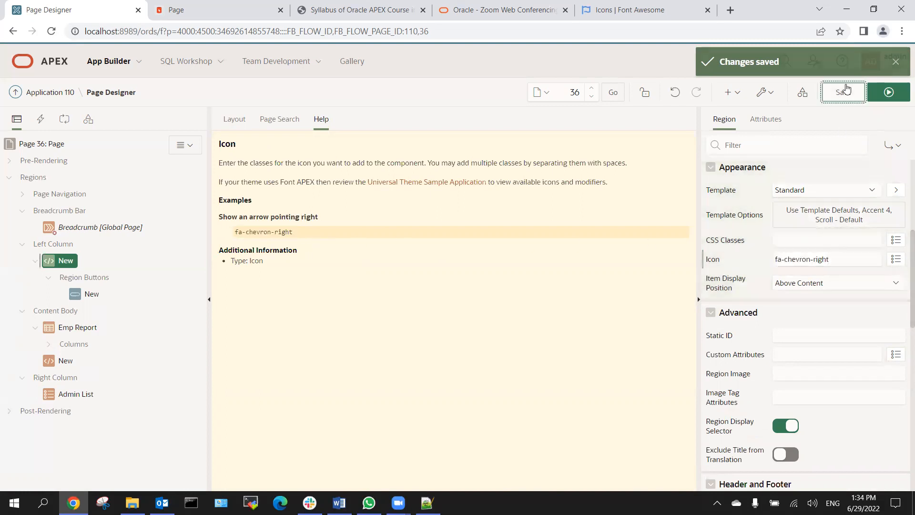
{"action": "left_click", "coordinate": [888, 92]}
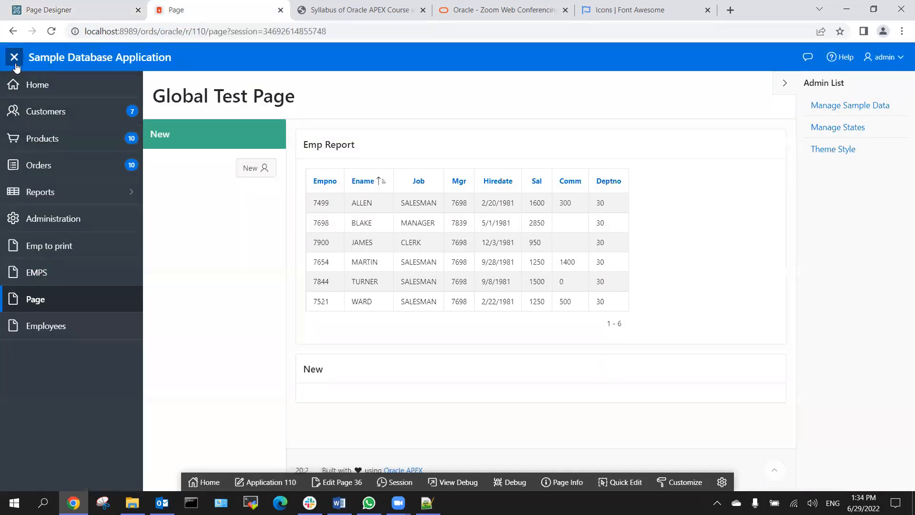
{"action": "left_click", "coordinate": [14, 57]}
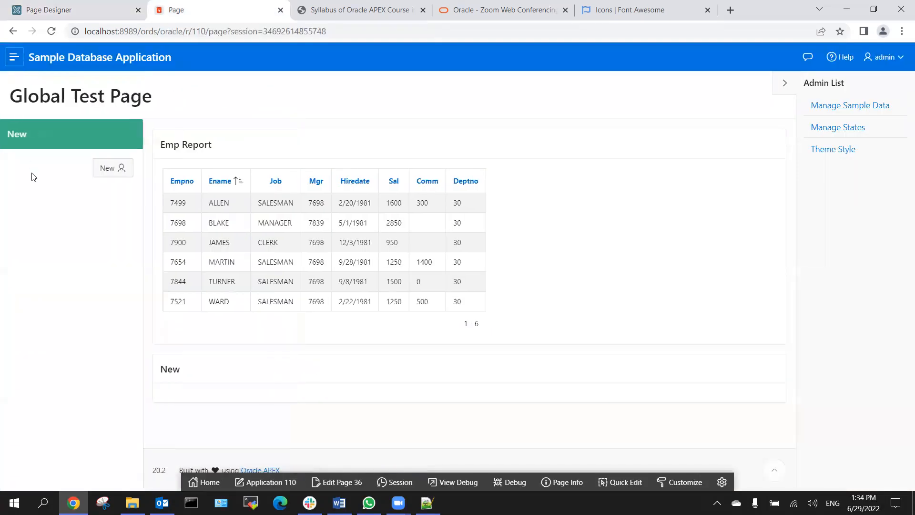
Back in Page Designer, review the New region's icon setting and its Item Display Position options.
{"action": "left_click", "coordinate": [55, 10]}
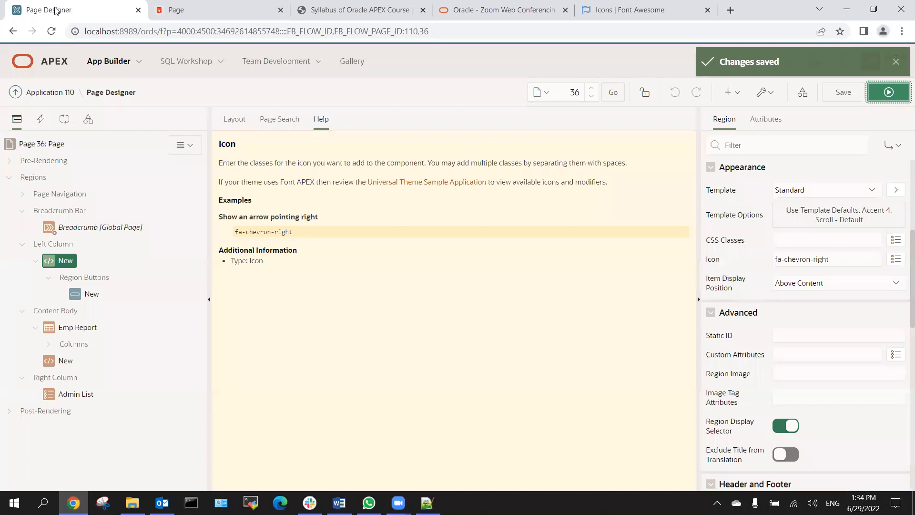
{"action": "left_click", "coordinate": [834, 260]}
{"action": "key", "text": "ctrl+a"}
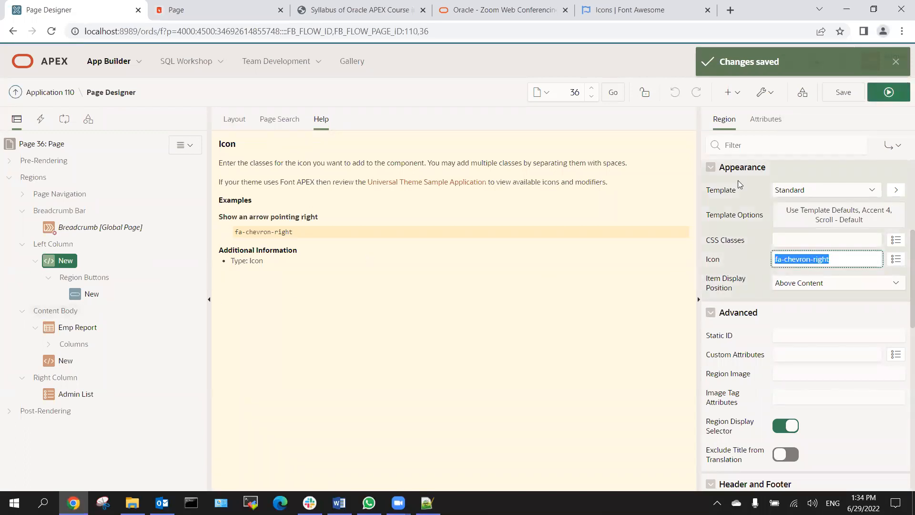
{"action": "scroll", "coordinate": [793, 194], "scroll_direction": "up", "scroll_amount": 5}
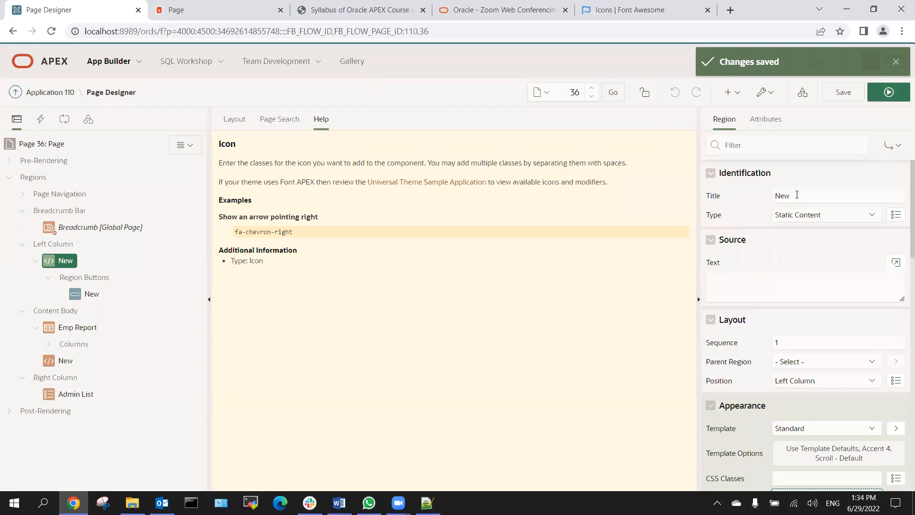
{"action": "scroll", "coordinate": [794, 265], "scroll_direction": "down", "scroll_amount": 5}
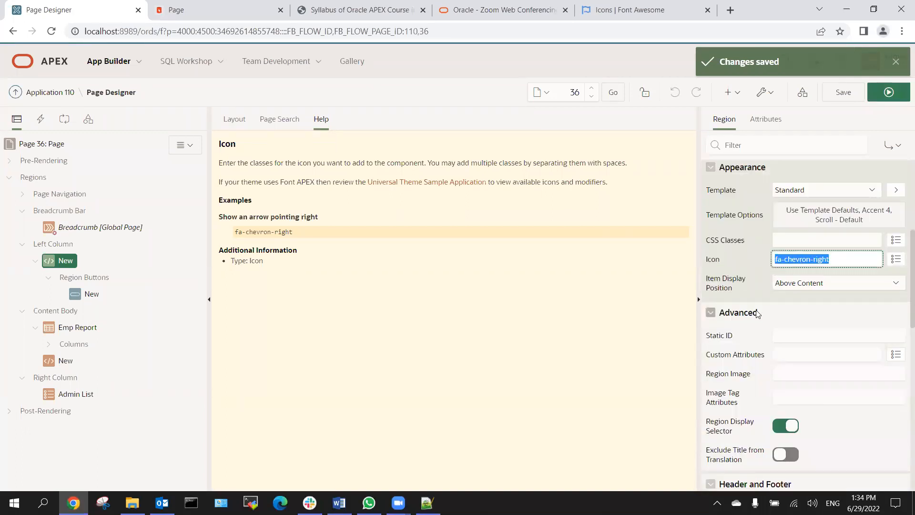
{"action": "left_click", "coordinate": [792, 283]}
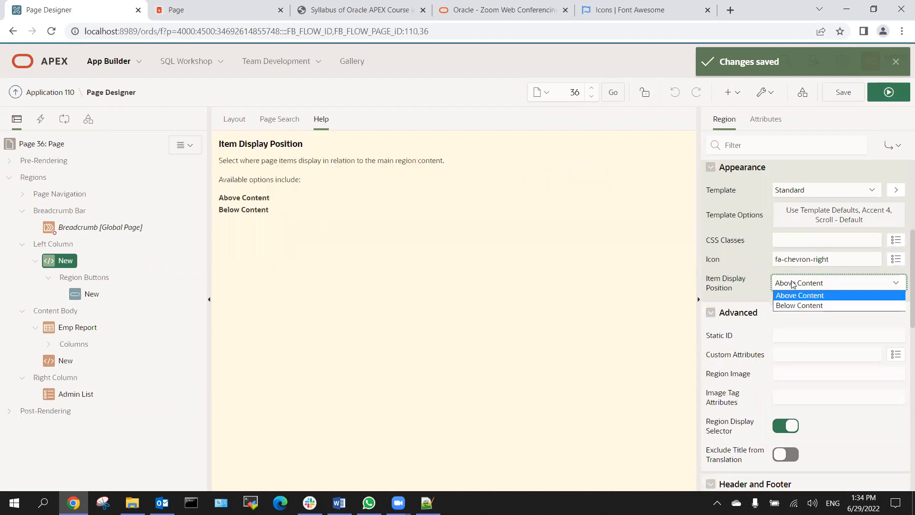
{"action": "left_click", "coordinate": [792, 284]}
{"action": "left_click", "coordinate": [793, 284]}
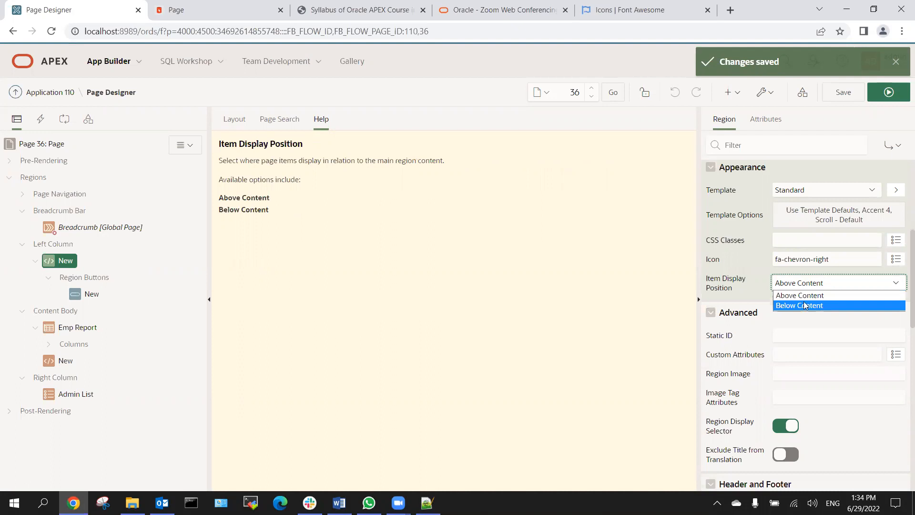
{"action": "left_click", "coordinate": [747, 286]}
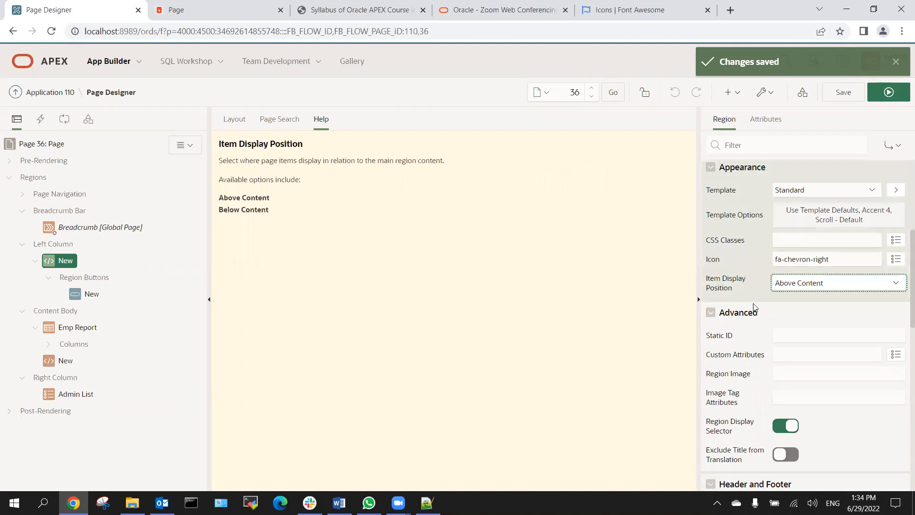
Examine the New region's Advanced settings and show the help for its Static ID attribute.
{"action": "double_click", "coordinate": [723, 312]}
{"action": "left_click", "coordinate": [711, 313]}
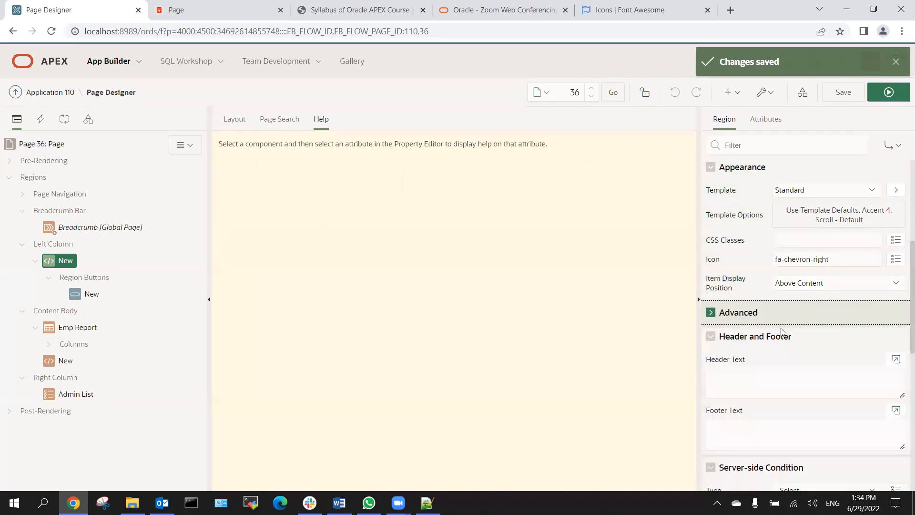
{"action": "left_click", "coordinate": [710, 313]}
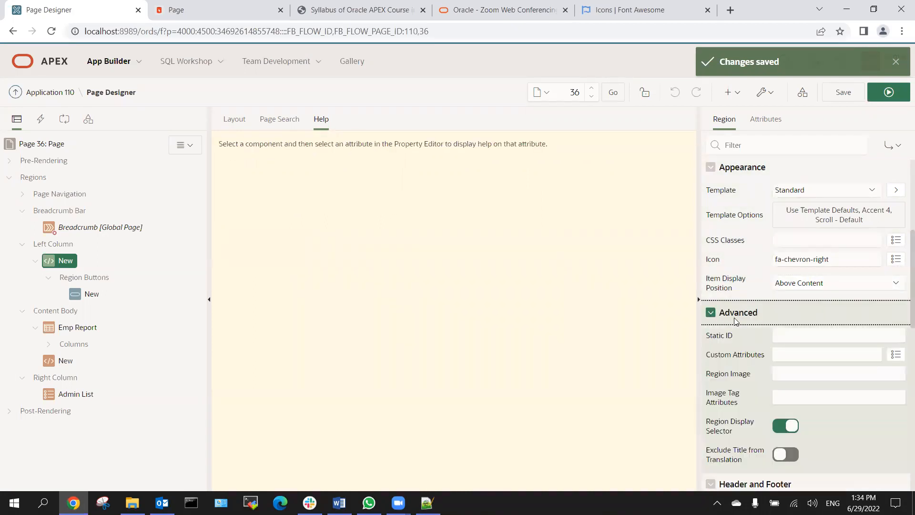
{"action": "left_click", "coordinate": [813, 336]}
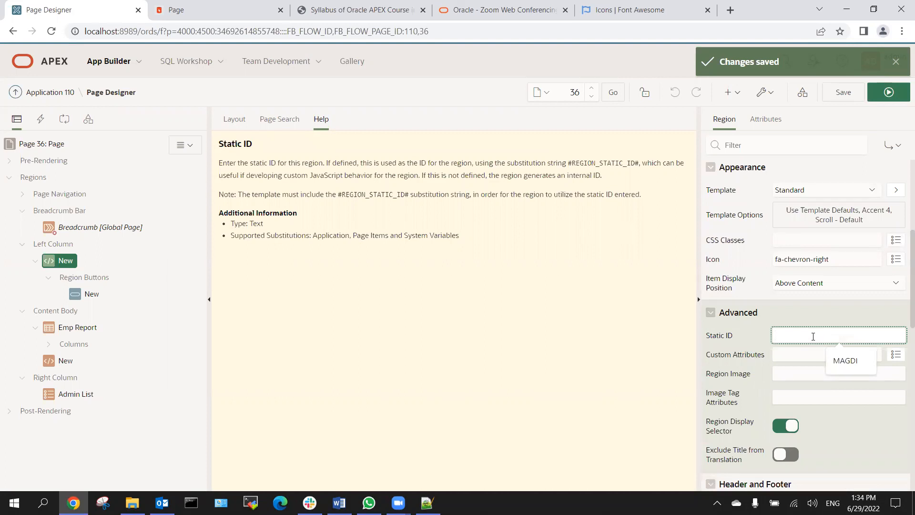
Show the help for the left column New region's Region Image attribute and review its remaining Advanced settings.
{"action": "type", "text": "id"}
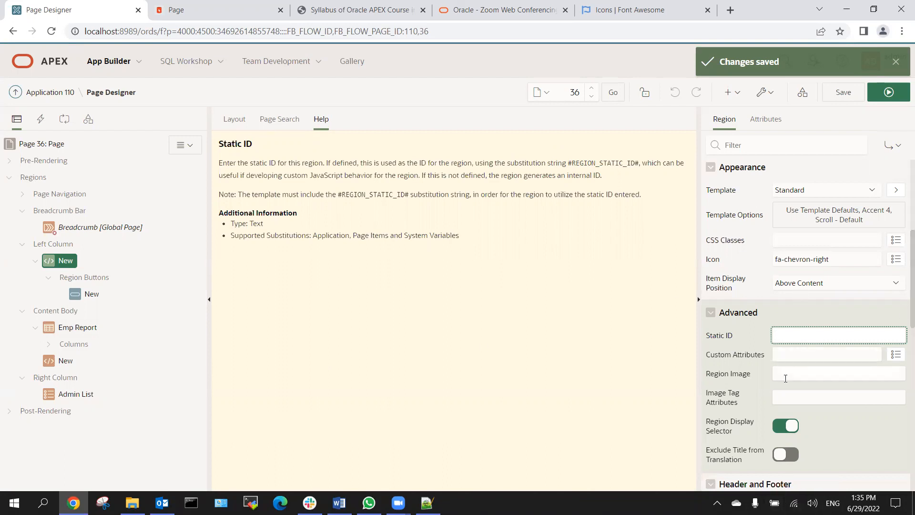
{"action": "left_click", "coordinate": [786, 375]}
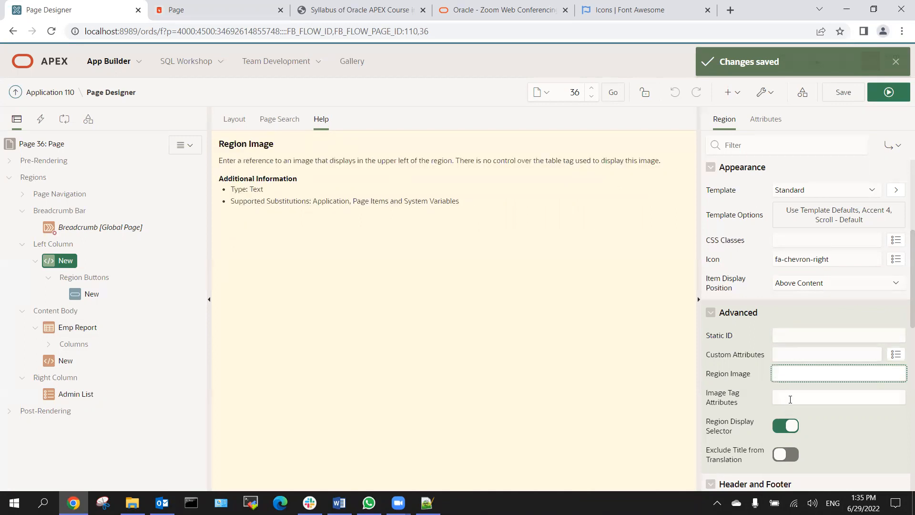
{"action": "scroll", "coordinate": [791, 393], "scroll_direction": "down", "scroll_amount": 3}
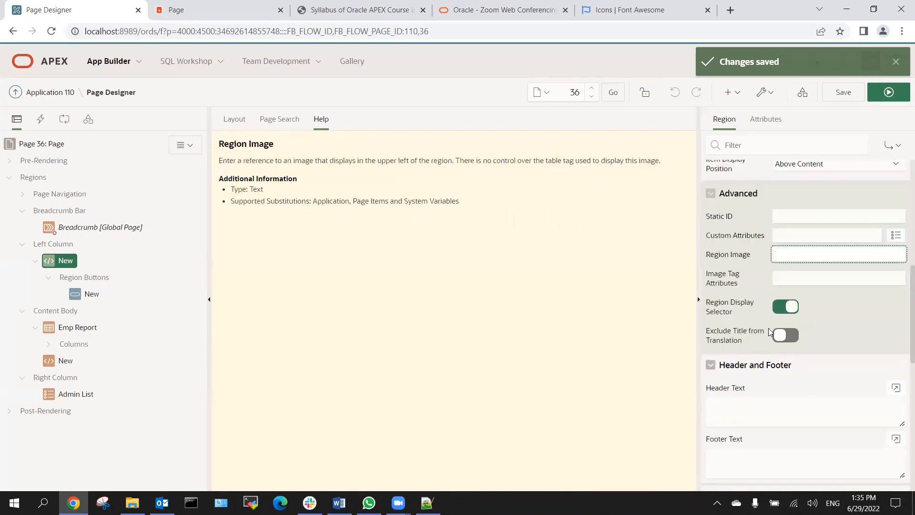
{"action": "scroll", "coordinate": [760, 369], "scroll_direction": "down", "scroll_amount": 3}
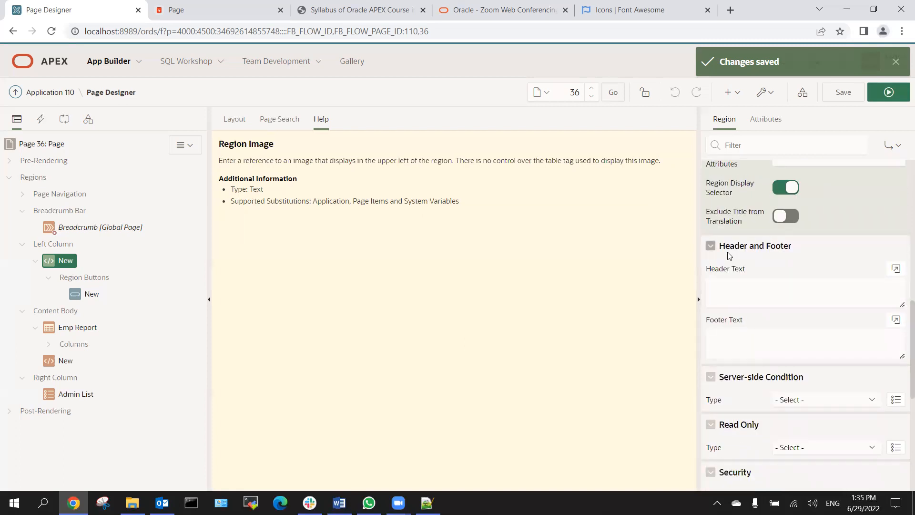
Set the New region's header to "Header text" and its footer to "Footer text", save, and run the page.
{"action": "left_click", "coordinate": [725, 285]}
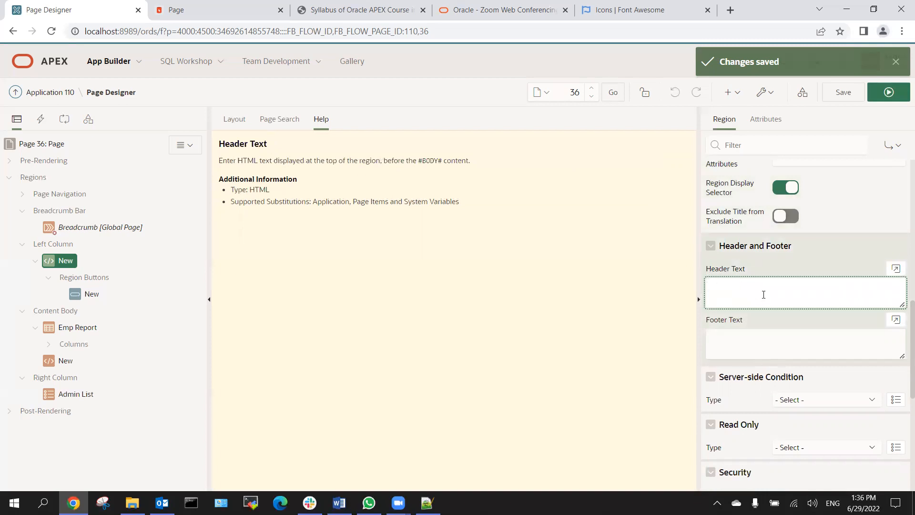
{"action": "type", "text": "Header text"}
{"action": "left_click", "coordinate": [746, 343]}
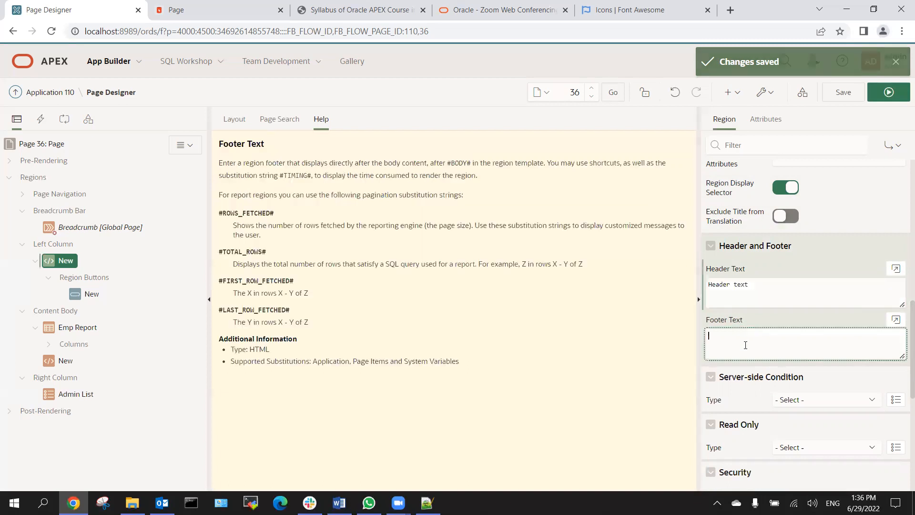
{"action": "type", "text": "Footer text"}
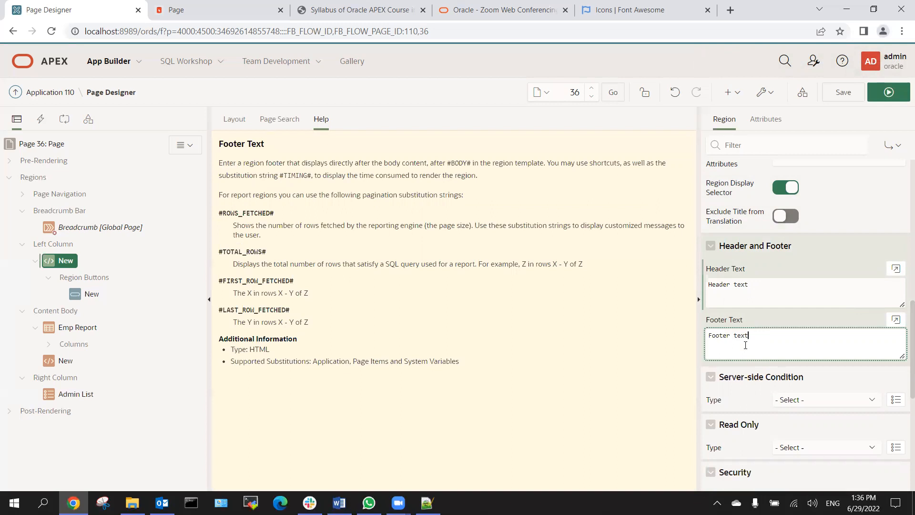
{"action": "left_click", "coordinate": [852, 97]}
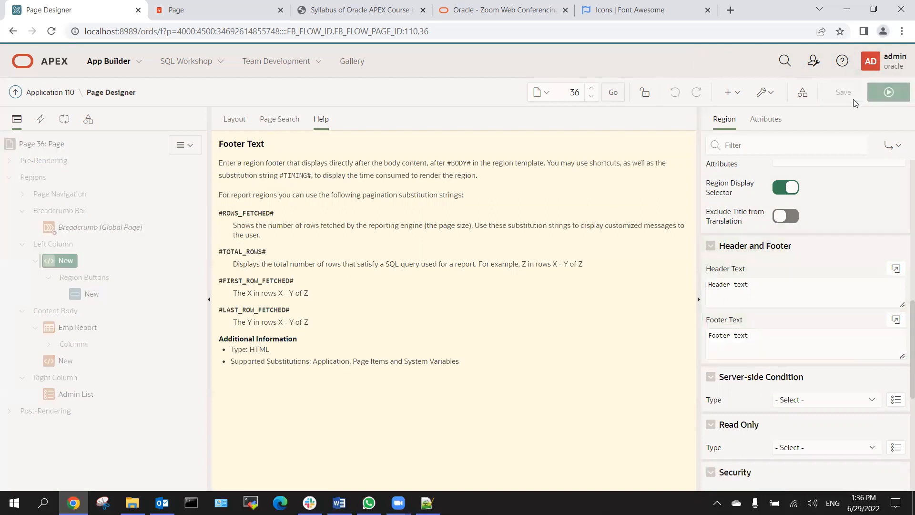
{"action": "left_click", "coordinate": [888, 93]}
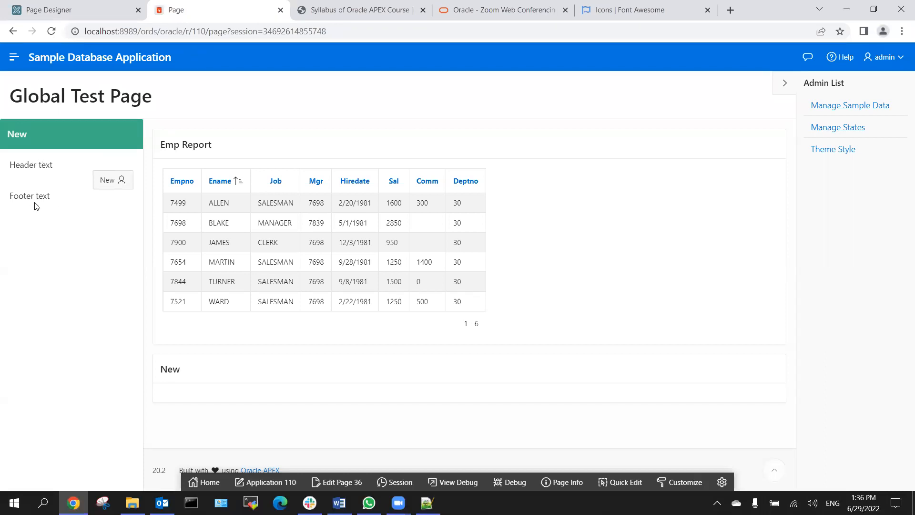
Back in Page Designer, review the condition types offered for the New region's Server-side Condition.
{"action": "left_click", "coordinate": [89, 10]}
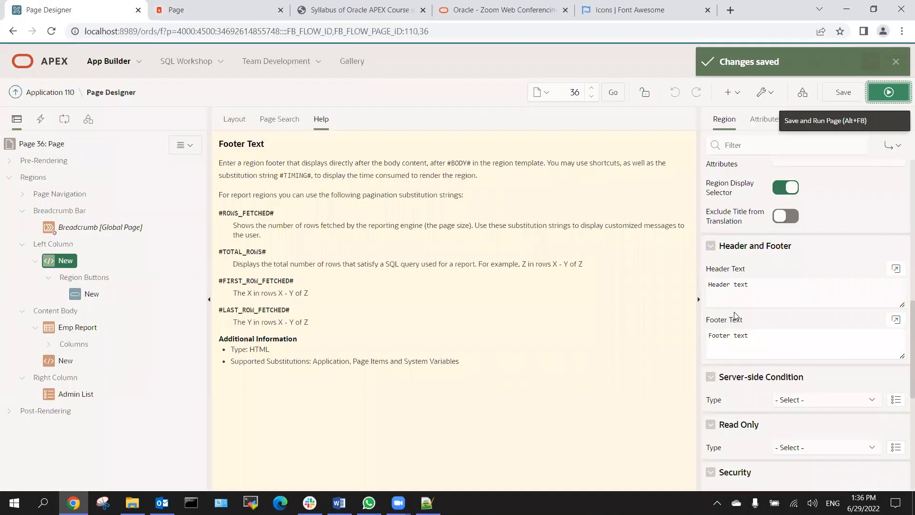
{"action": "left_click_drag", "start_coordinate": [721, 377], "coordinate": [819, 366]}
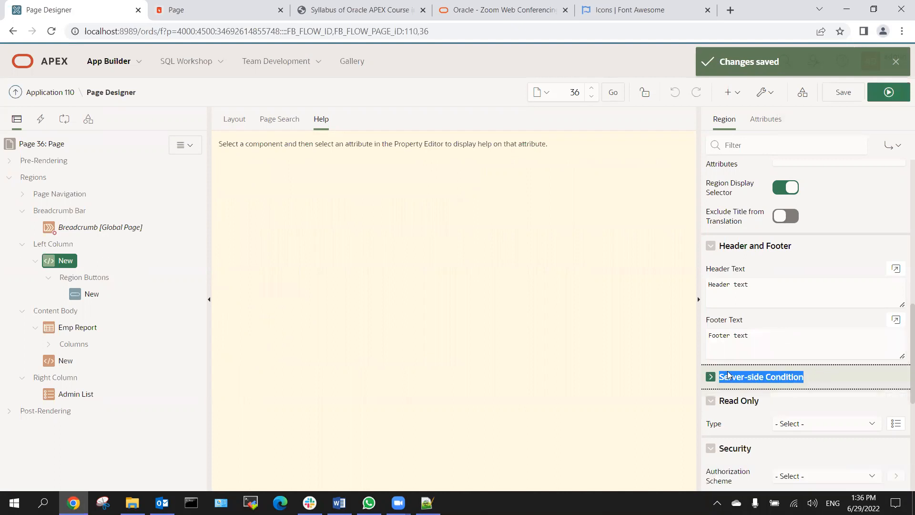
{"action": "left_click", "coordinate": [710, 376]}
{"action": "scroll", "coordinate": [787, 338], "scroll_direction": "down", "scroll_amount": 1}
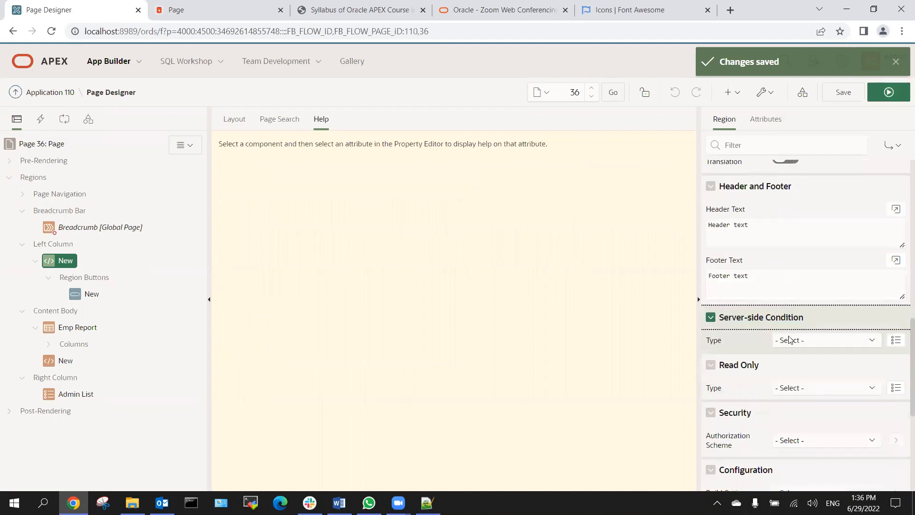
{"action": "left_click", "coordinate": [821, 340]}
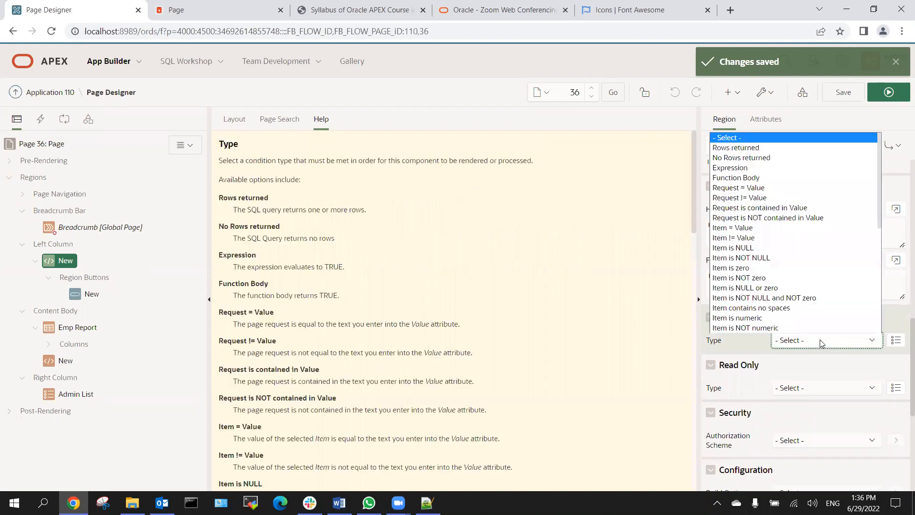
{"action": "left_click", "coordinate": [820, 339]}
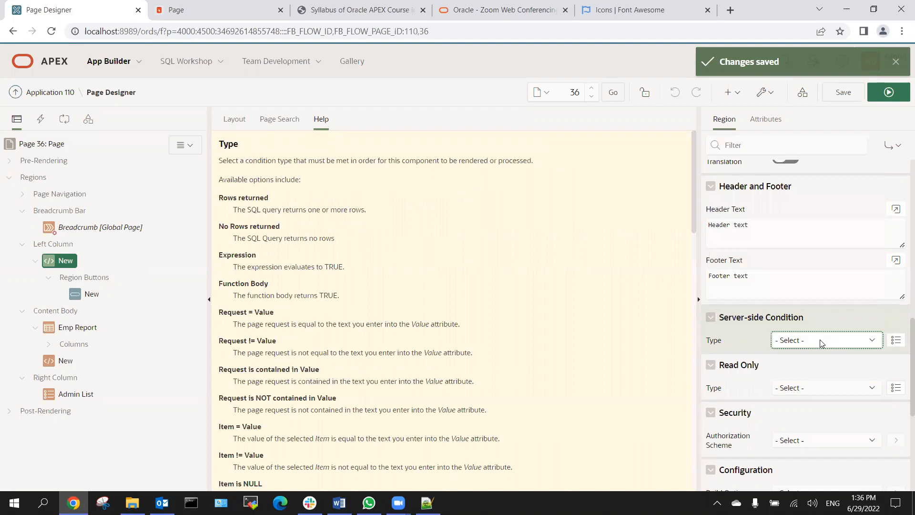
{"action": "left_click", "coordinate": [820, 341]}
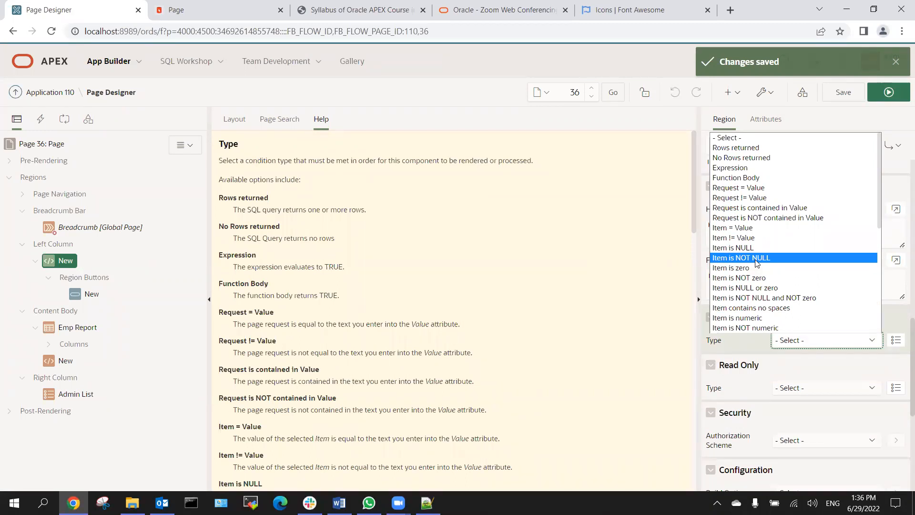
Review the condition types and help for the New region's Read Only attribute.
{"action": "left_click", "coordinate": [723, 365]}
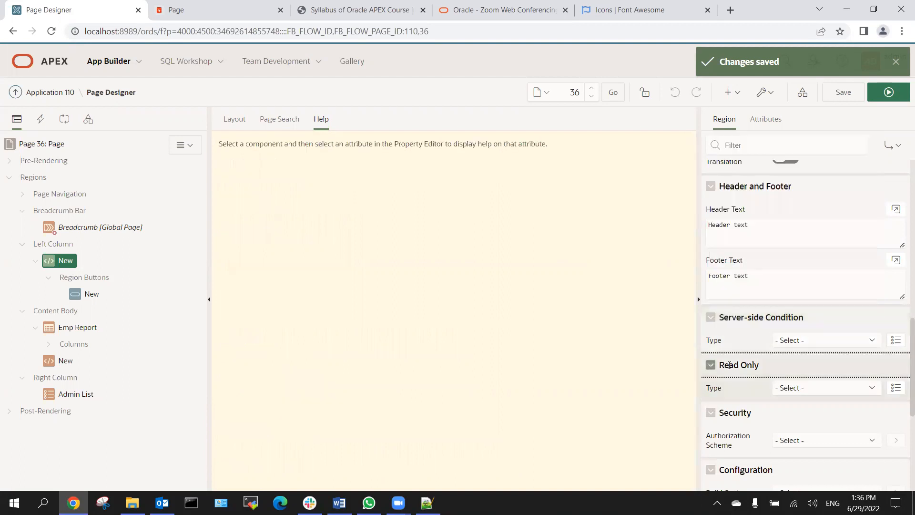
{"action": "left_click", "coordinate": [723, 364]}
{"action": "left_click", "coordinate": [788, 389]}
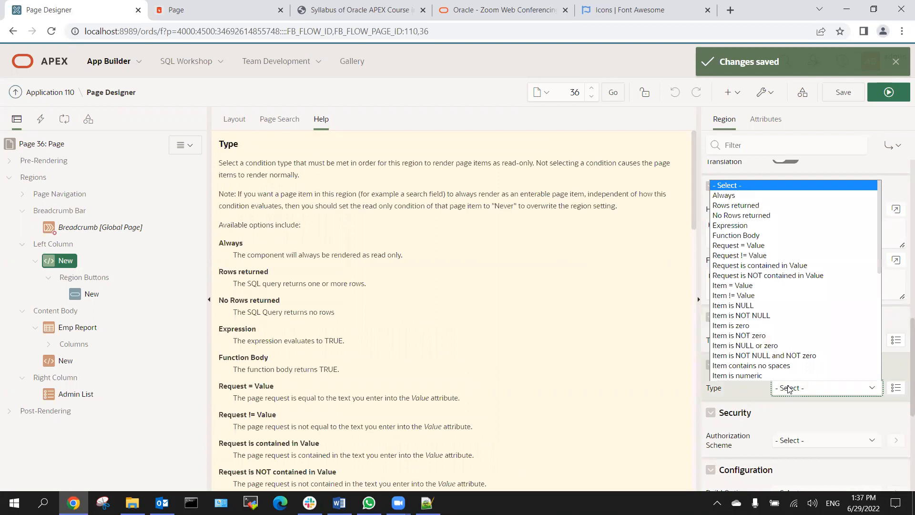
{"action": "scroll", "coordinate": [782, 367], "scroll_direction": "down", "scroll_amount": 10}
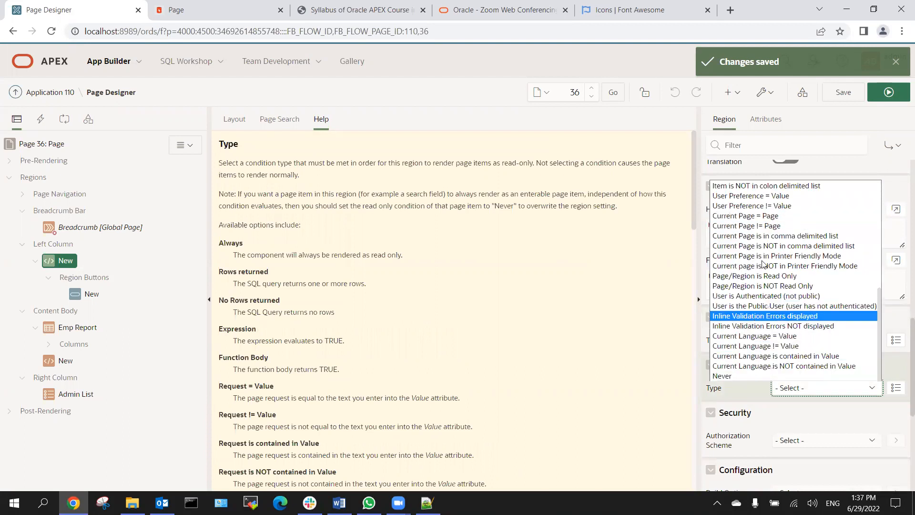
{"action": "left_click", "coordinate": [727, 390]}
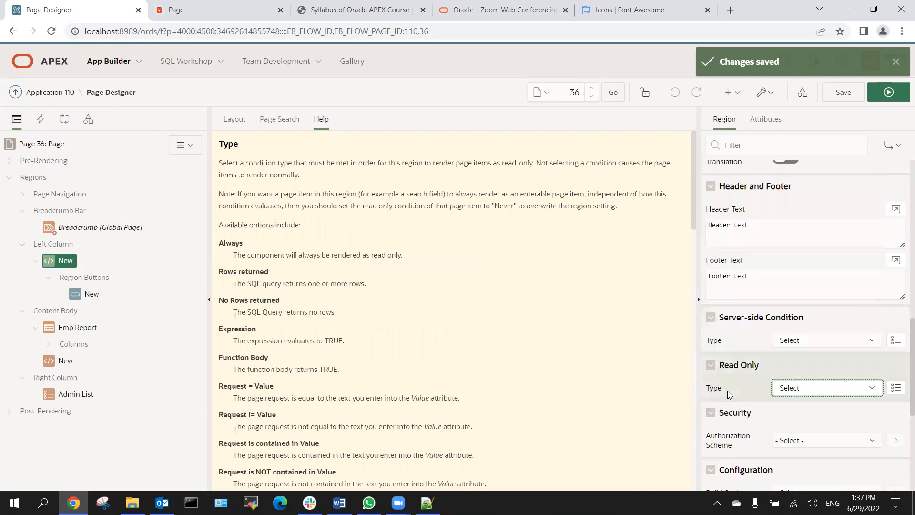
Set the New region's Read Only type to Item is NULL and check which current page items can be picked.
{"action": "left_click", "coordinate": [847, 392]}
{"action": "scroll", "coordinate": [829, 343], "scroll_direction": "down", "scroll_amount": 1}
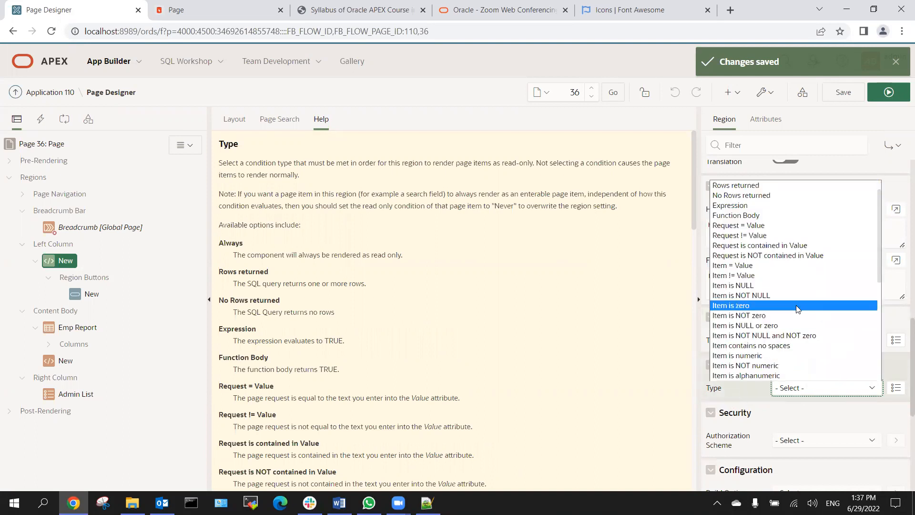
{"action": "left_click", "coordinate": [750, 285]}
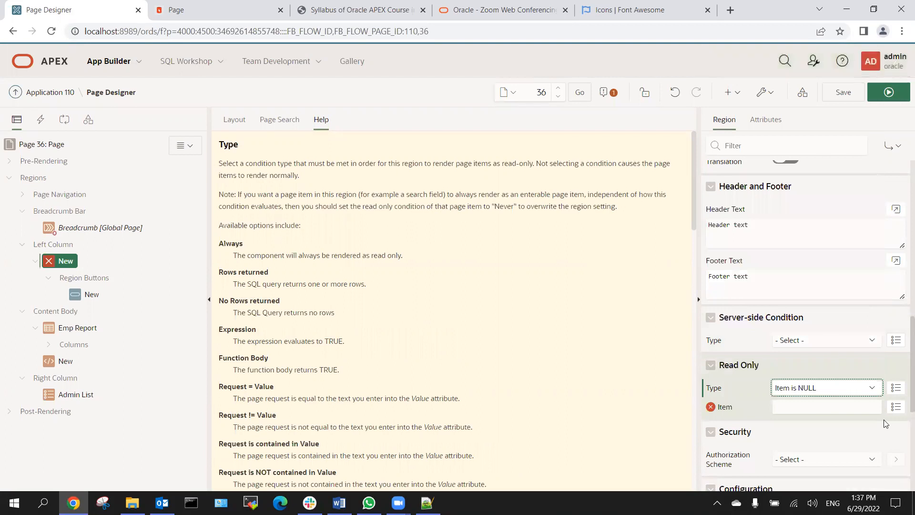
{"action": "left_click", "coordinate": [895, 407]}
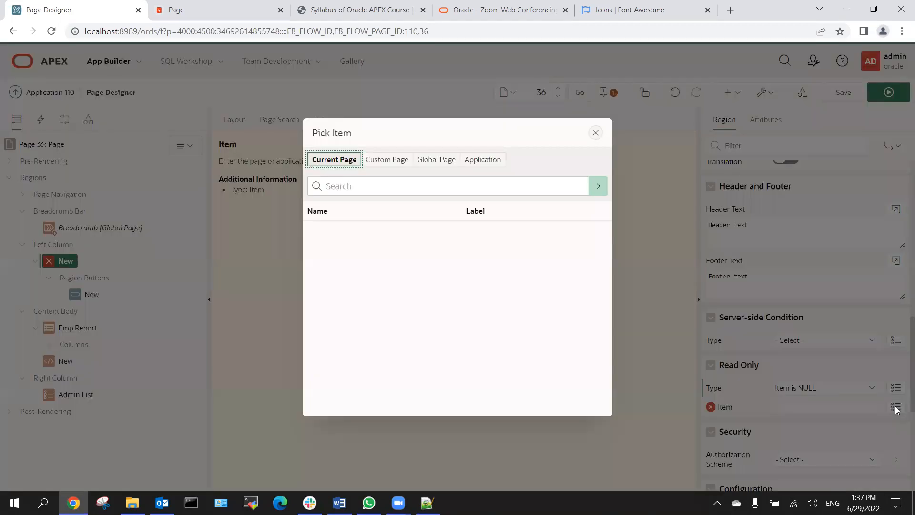
{"action": "left_click", "coordinate": [595, 133]}
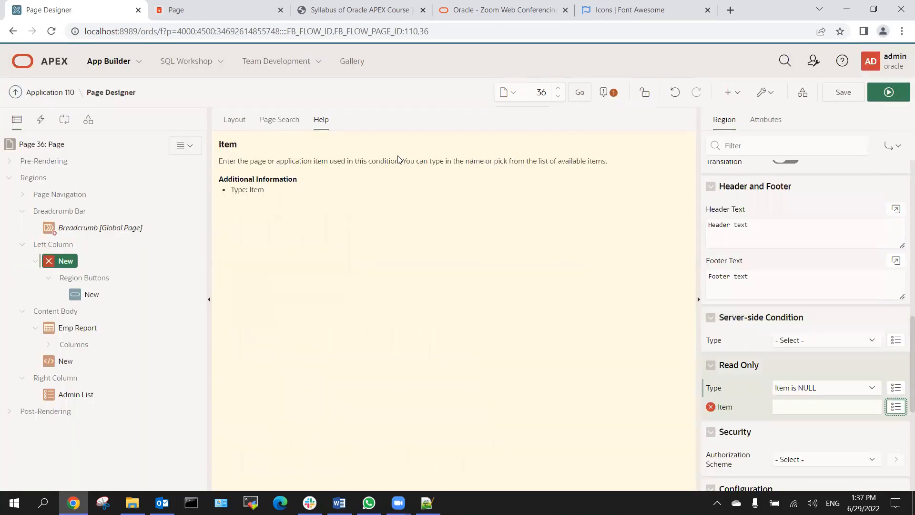
Create a page item in the left column New region.
{"action": "right_click", "coordinate": [81, 280]}
{"action": "right_click", "coordinate": [56, 263]}
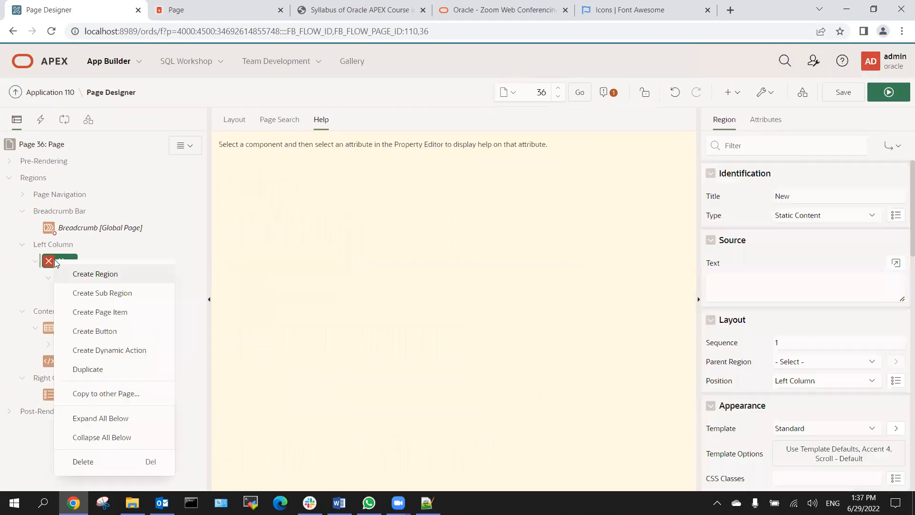
{"action": "left_click", "coordinate": [125, 311]}
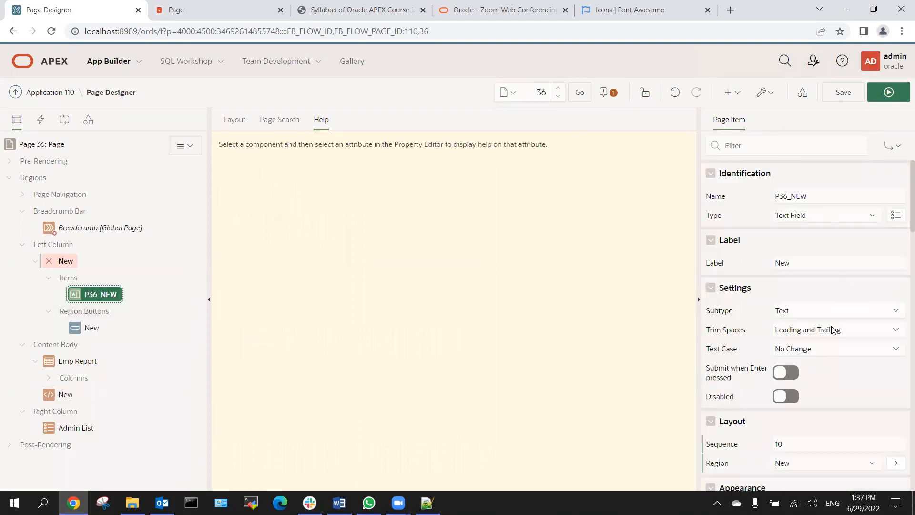
Set the New region's Read Only item to P36_NEW from the current page's items and save the page.
{"action": "left_click", "coordinate": [59, 261]}
{"action": "scroll", "coordinate": [822, 322], "scroll_direction": "down", "scroll_amount": 15}
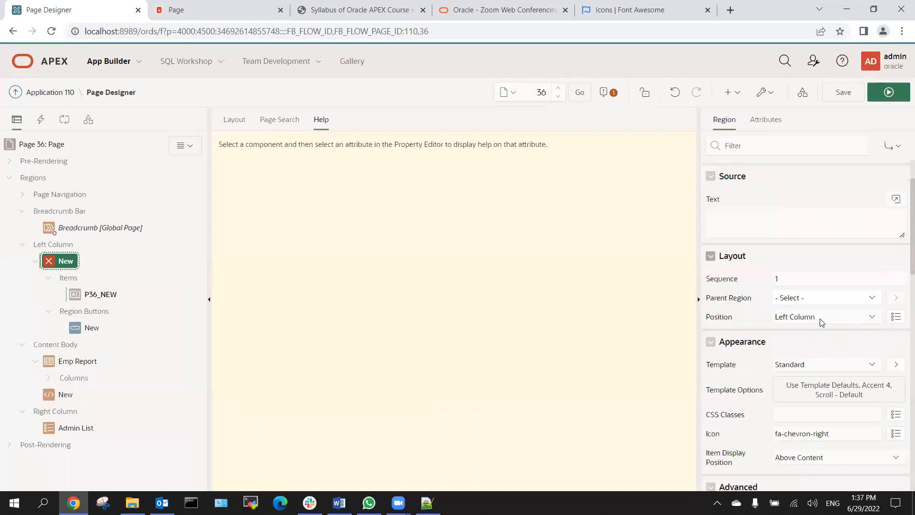
{"action": "scroll", "coordinate": [754, 221], "scroll_direction": "up", "scroll_amount": 1}
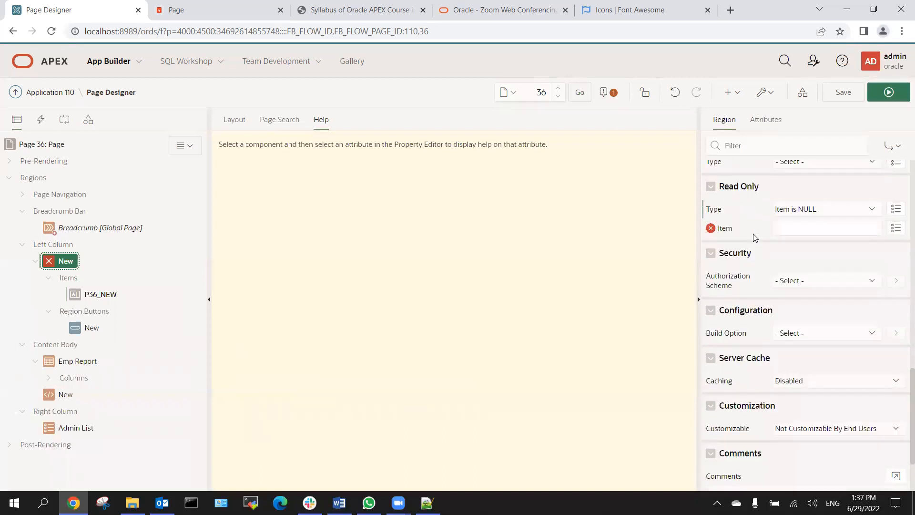
{"action": "left_click", "coordinate": [896, 229]}
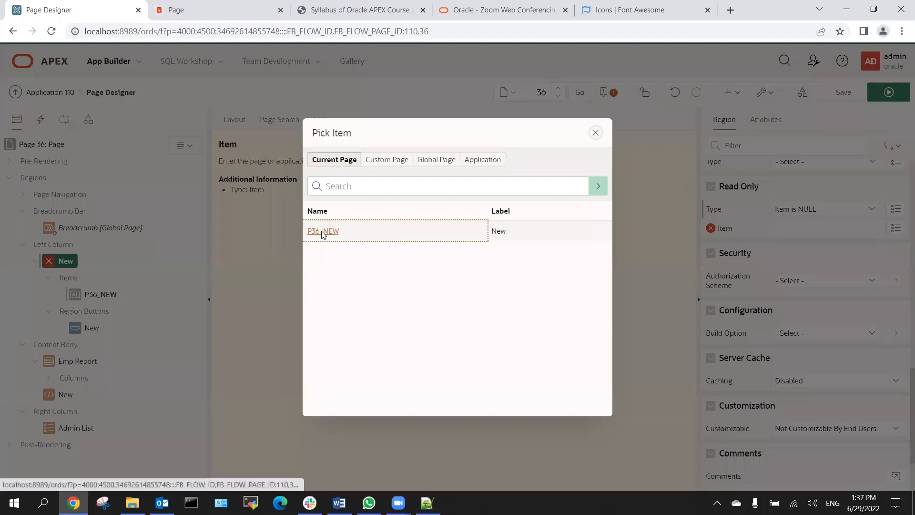
{"action": "left_click", "coordinate": [323, 231]}
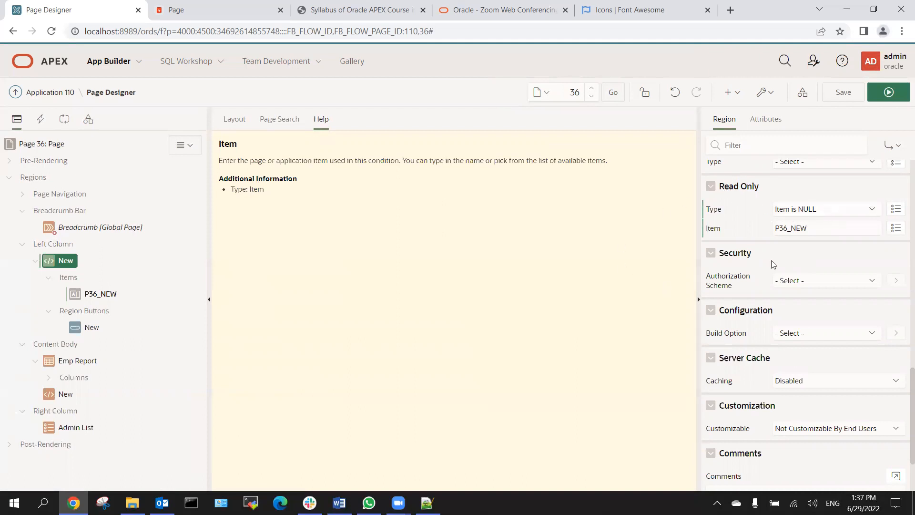
{"action": "left_click", "coordinate": [843, 93]}
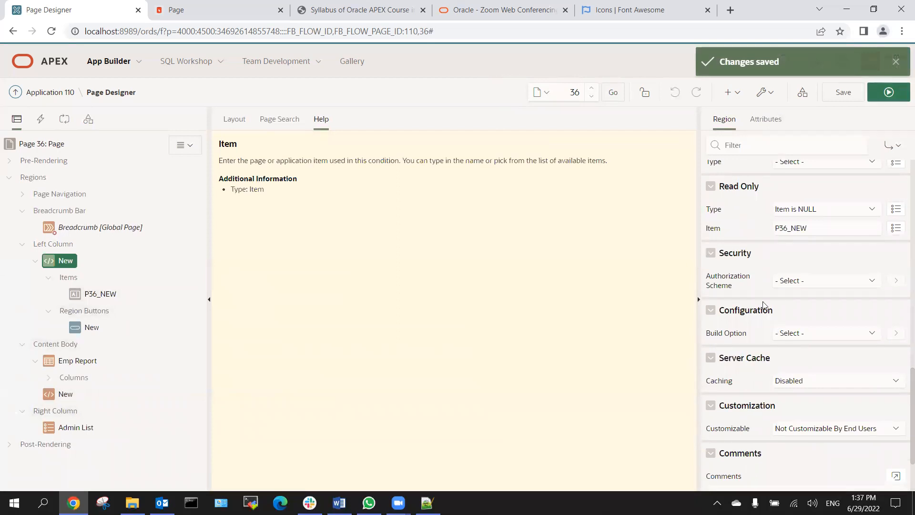
Look through the full range of Read Only condition types again, keeping Item is NULL selected.
{"action": "left_click", "coordinate": [790, 214]}
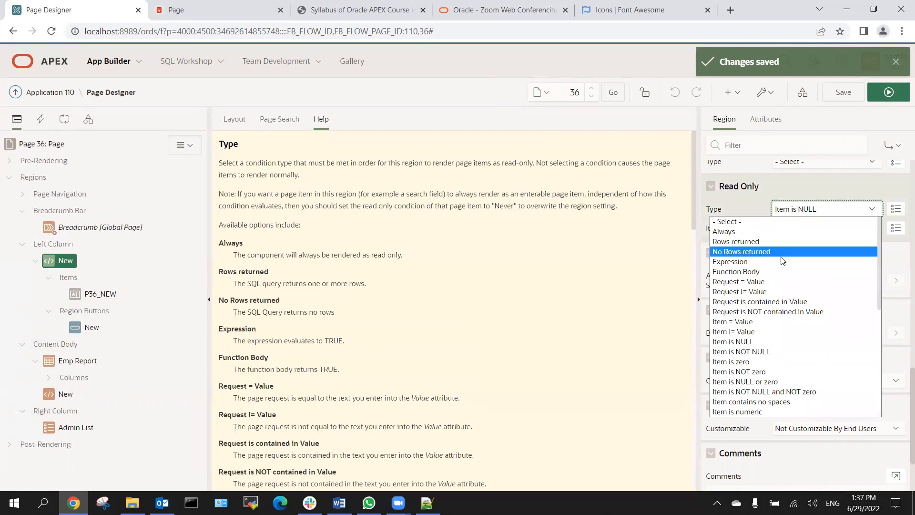
{"action": "scroll", "coordinate": [782, 260], "scroll_direction": "down", "scroll_amount": 5}
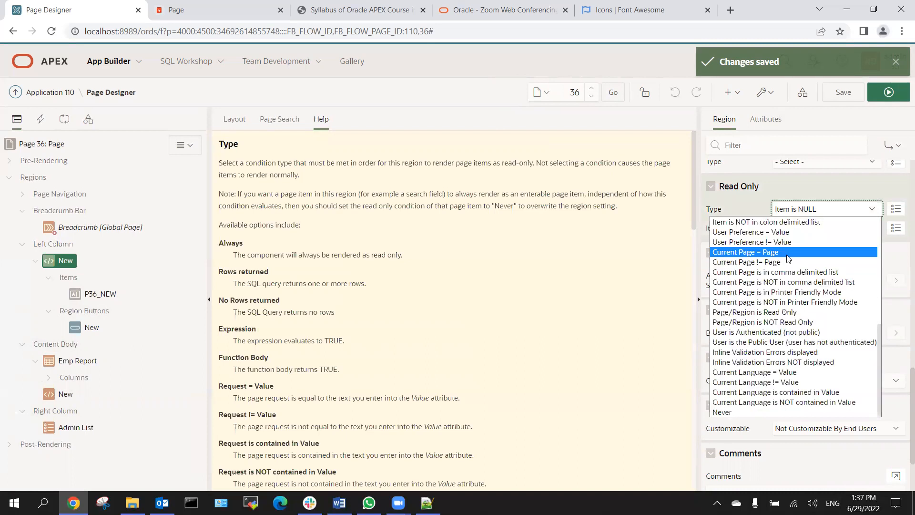
{"action": "scroll", "coordinate": [786, 258], "scroll_direction": "up", "scroll_amount": 6}
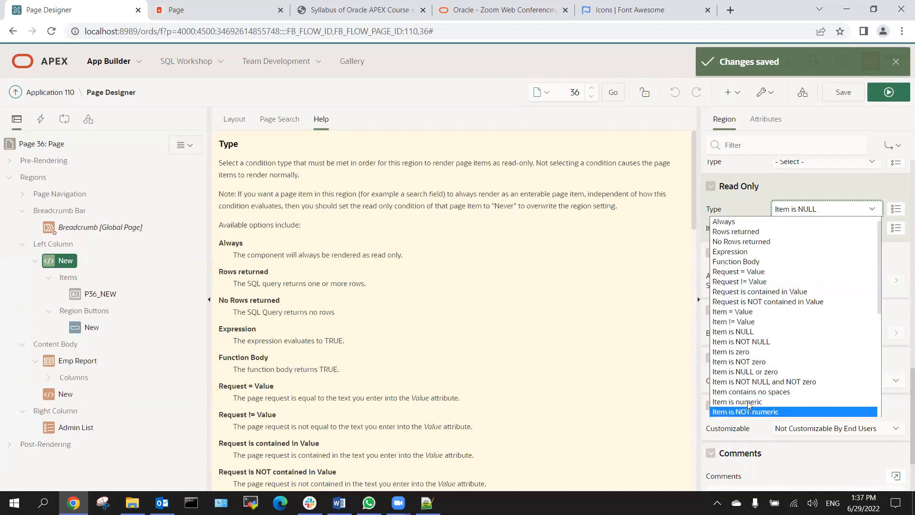
{"action": "scroll", "coordinate": [748, 338], "scroll_direction": "down", "scroll_amount": 5}
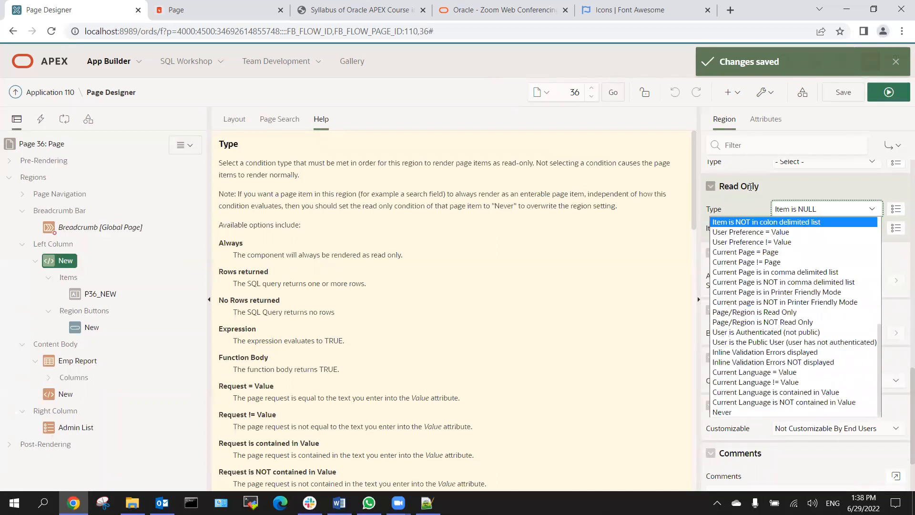
{"action": "left_click", "coordinate": [751, 187]}
{"action": "left_click", "coordinate": [713, 187]}
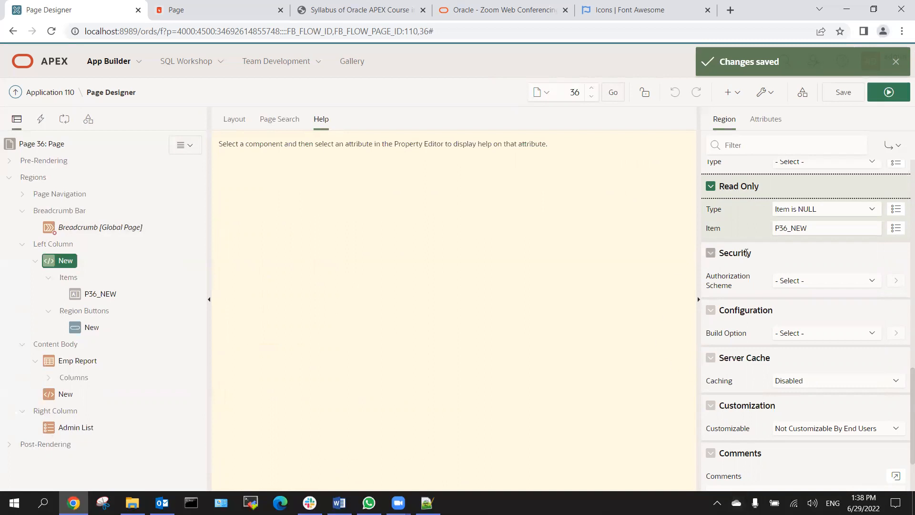
Examine the Authorization Scheme choices in the New region's security settings, keeping the scheme unselected.
{"action": "double_click", "coordinate": [729, 254]}
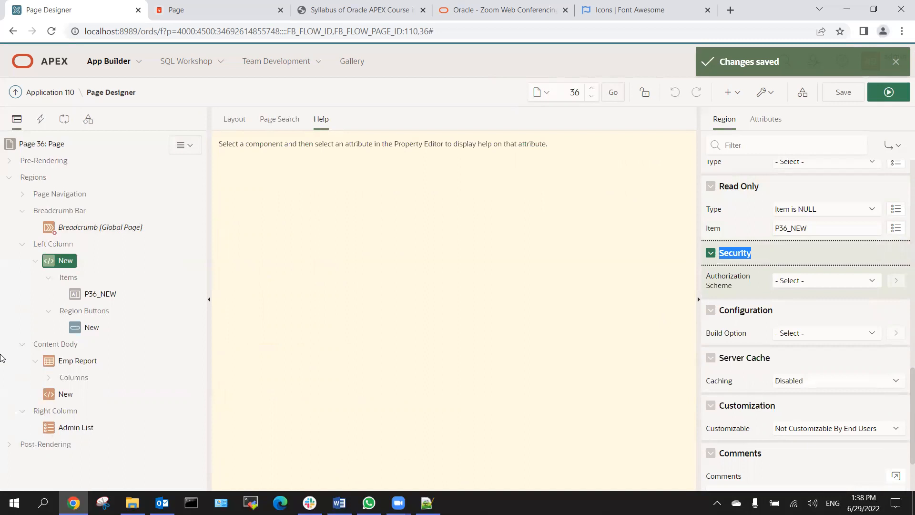
{"action": "left_click", "coordinate": [816, 281]}
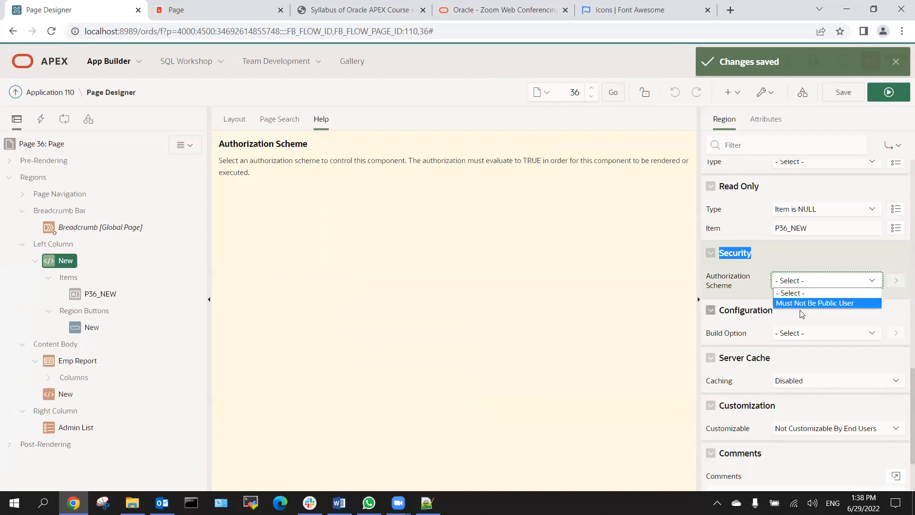
{"action": "left_click", "coordinate": [736, 281]}
{"action": "left_click", "coordinate": [715, 257]}
{"action": "left_click", "coordinate": [715, 256]}
{"action": "left_click", "coordinate": [812, 284]}
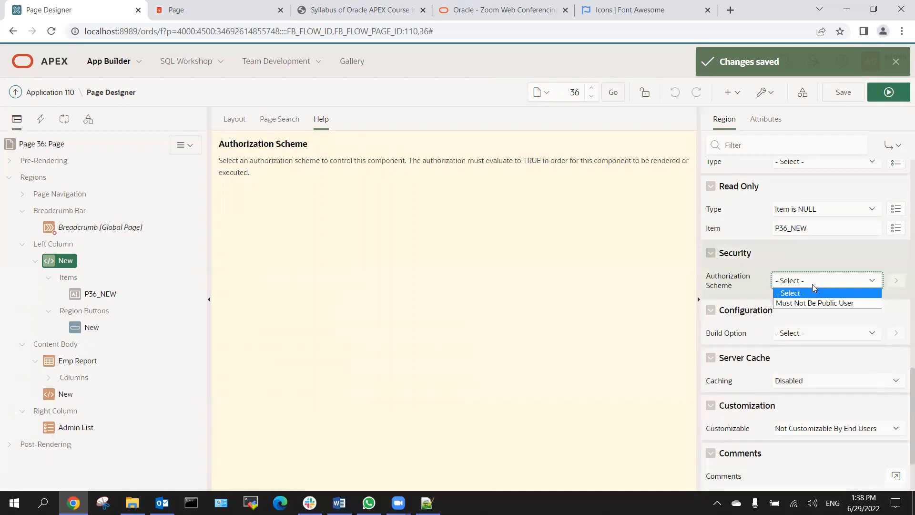
{"action": "left_click", "coordinate": [806, 289]}
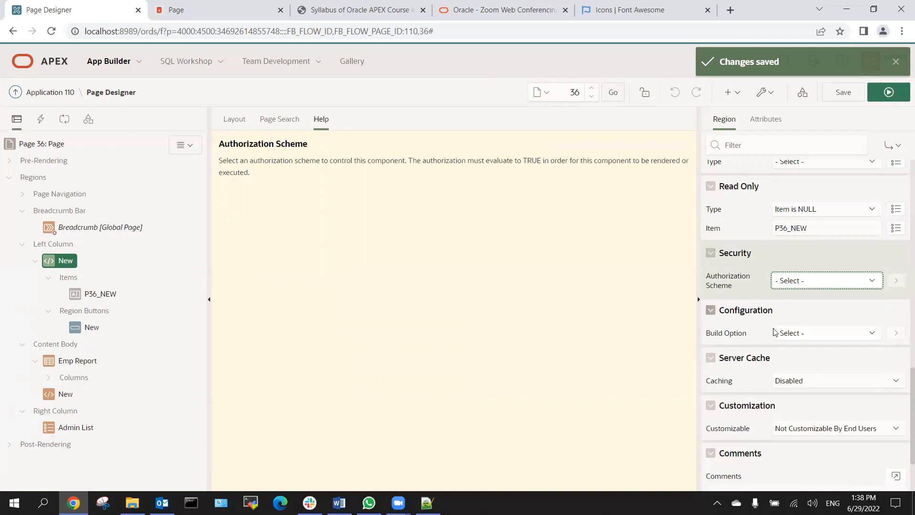
Review the available Build Option and server Caching choices for the New region without changing either setting.
{"action": "left_click", "coordinate": [793, 333]}
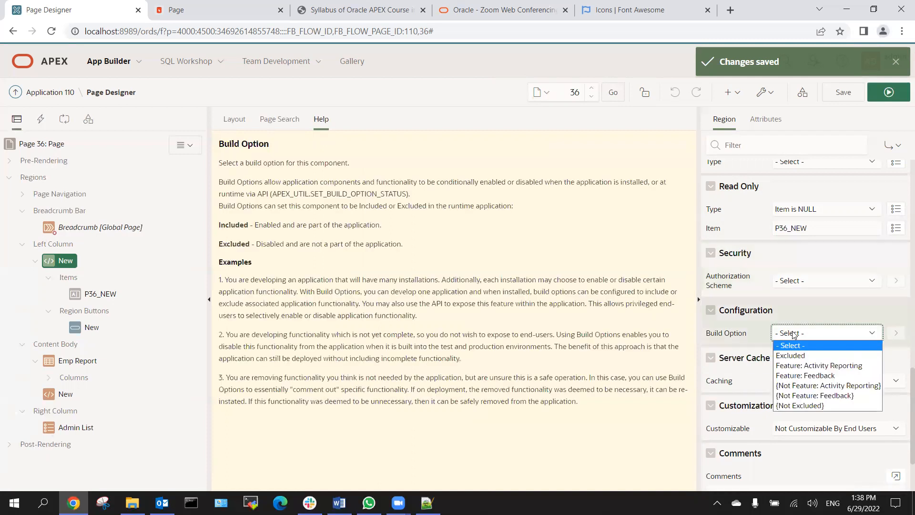
{"action": "left_click", "coordinate": [793, 334]}
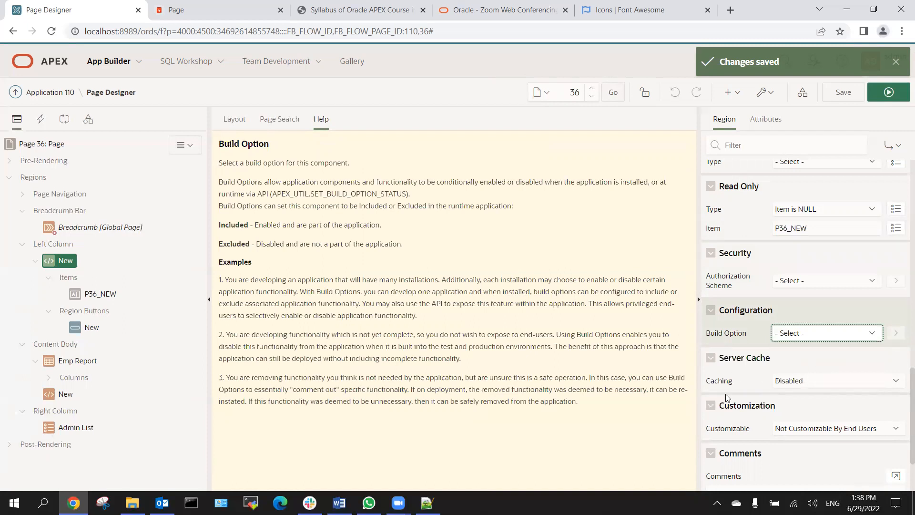
{"action": "left_click", "coordinate": [796, 383]}
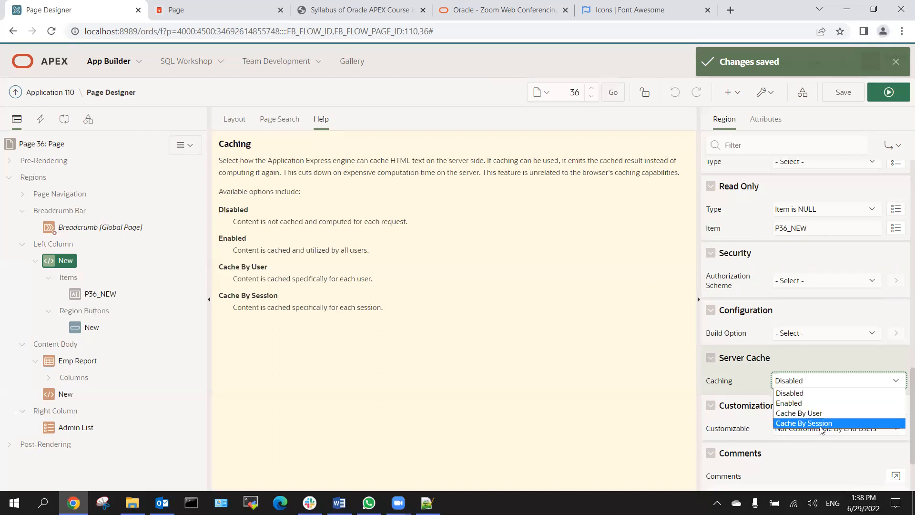
{"action": "left_click", "coordinate": [718, 378]}
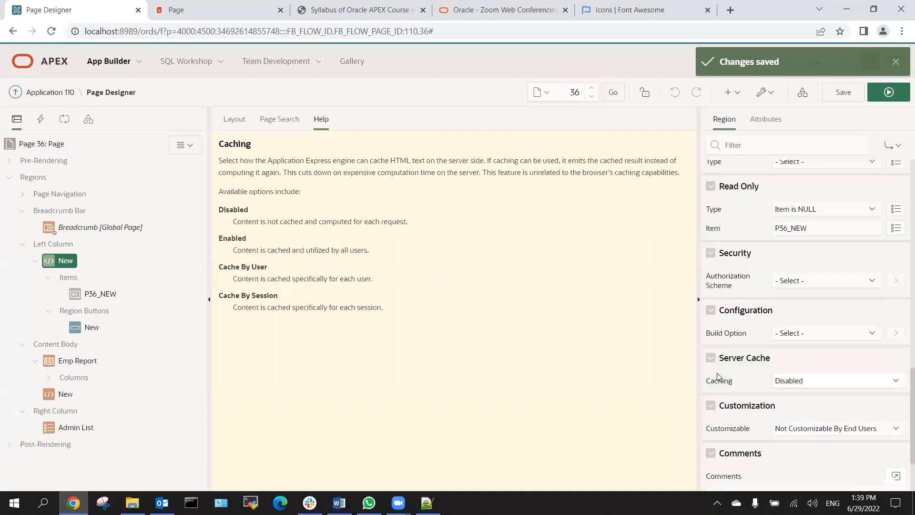
Look over the New region's remaining properties and the attributes offered for its Static Content type.
{"action": "scroll", "coordinate": [758, 395], "scroll_direction": "down", "scroll_amount": 2}
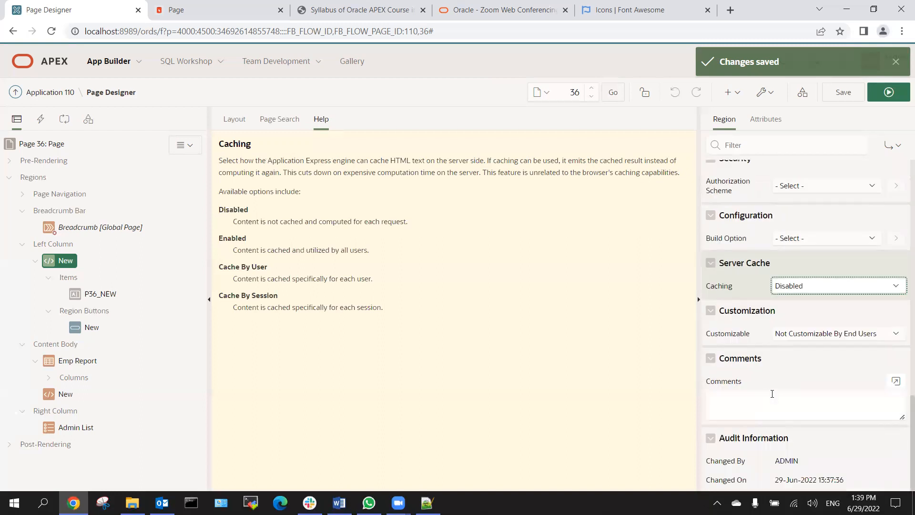
{"action": "scroll", "coordinate": [772, 393], "scroll_direction": "up", "scroll_amount": 10}
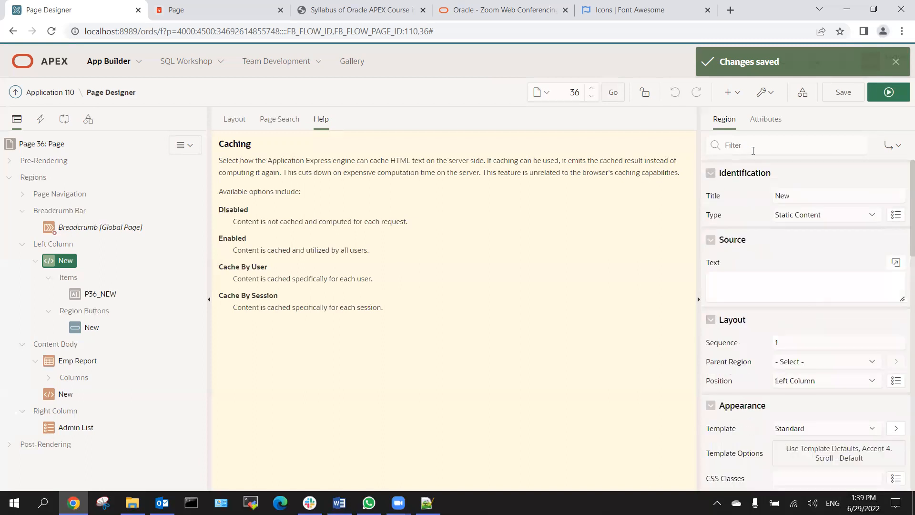
{"action": "left_click", "coordinate": [765, 119]}
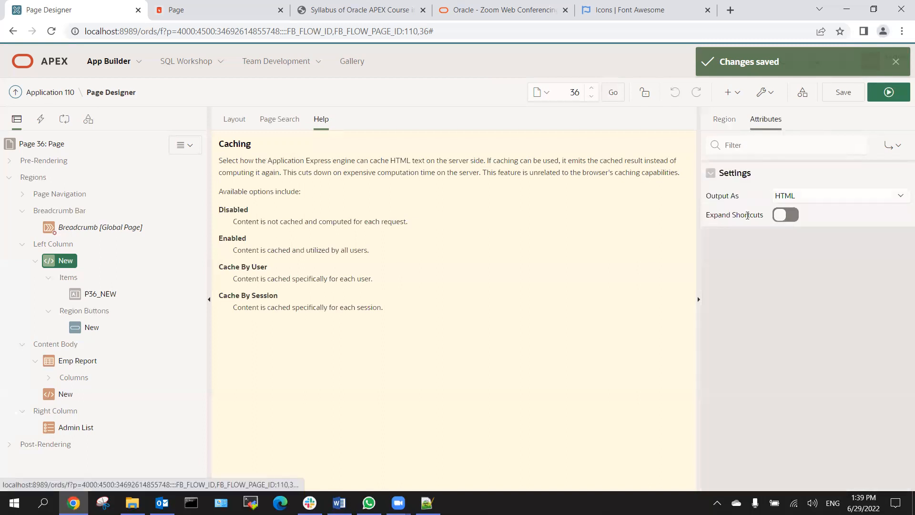
{"action": "left_click", "coordinate": [724, 120]}
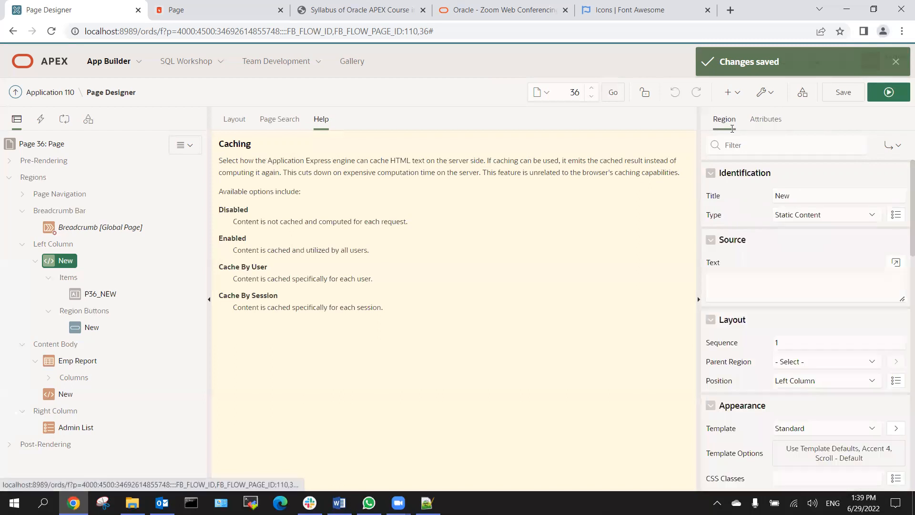
Change the left column New region's type to Classic Report and review the attributes of that type.
{"action": "left_click", "coordinate": [792, 218]}
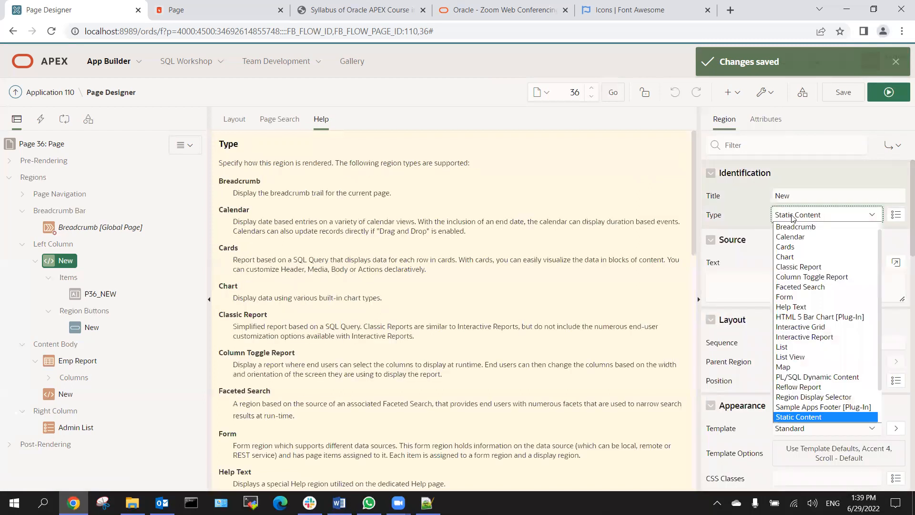
{"action": "left_click", "coordinate": [805, 267]}
{"action": "left_click", "coordinate": [766, 119]}
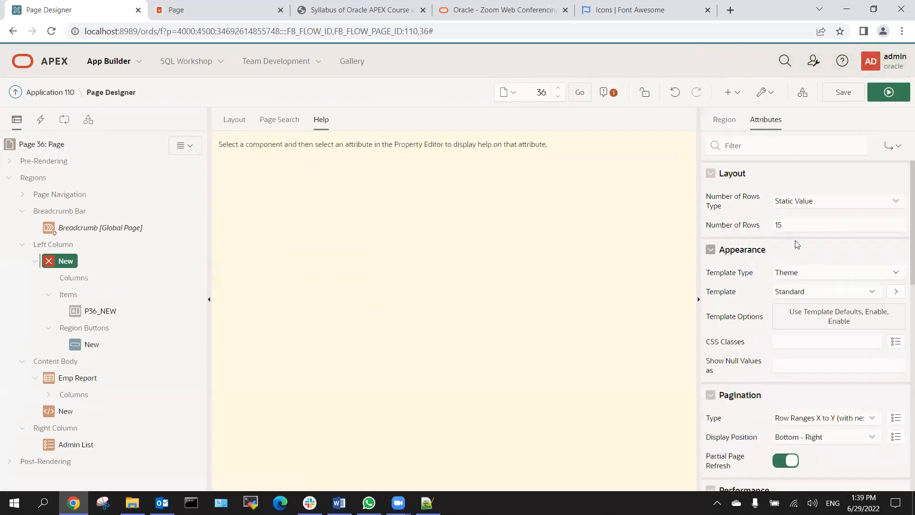
{"action": "scroll", "coordinate": [794, 240], "scroll_direction": "down", "scroll_amount": 4}
{"action": "scroll", "coordinate": [802, 250], "scroll_direction": "down", "scroll_amount": 5}
{"action": "scroll", "coordinate": [806, 248], "scroll_direction": "up", "scroll_amount": 10}
{"action": "left_click", "coordinate": [724, 120]}
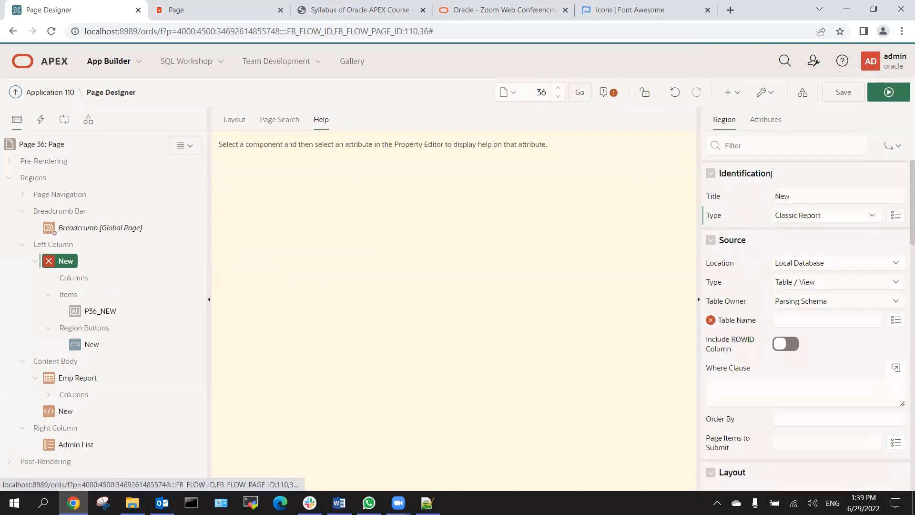
Switch the New region's type to Cards and review its appearance, card, media and pagination attributes.
{"action": "left_click", "coordinate": [789, 217]}
{"action": "left_click", "coordinate": [789, 257]}
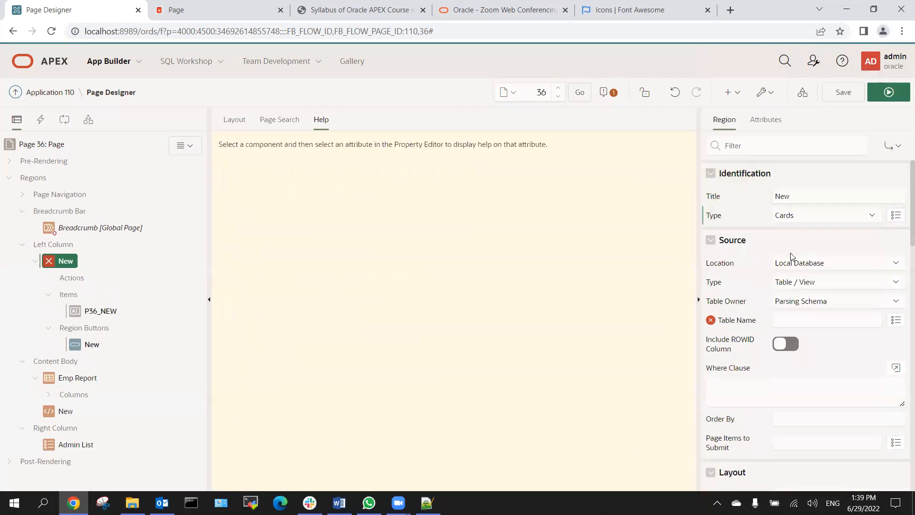
{"action": "left_click", "coordinate": [766, 119]}
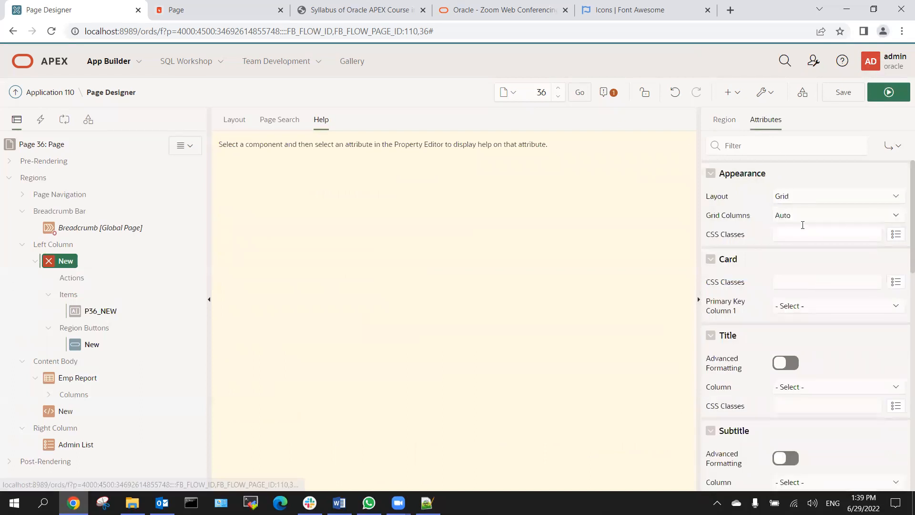
{"action": "scroll", "coordinate": [797, 226], "scroll_direction": "down", "scroll_amount": 10}
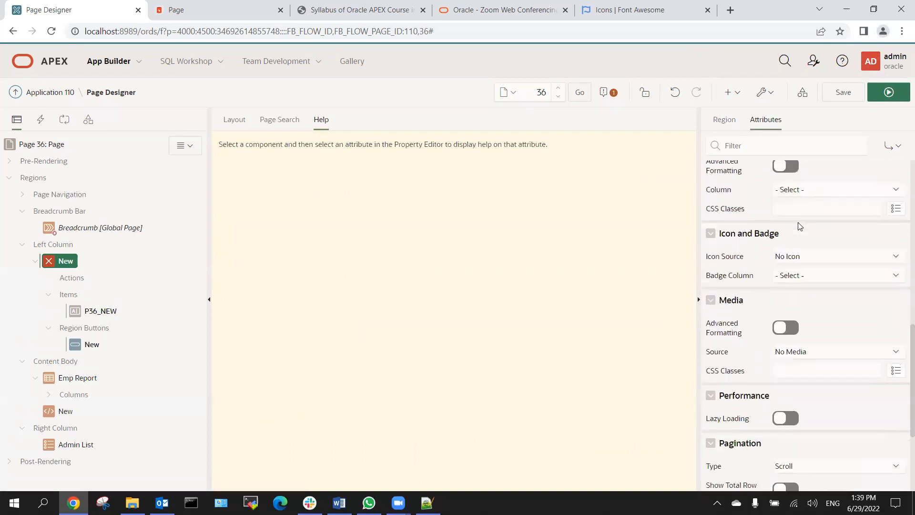
{"action": "scroll", "coordinate": [800, 226], "scroll_direction": "up", "scroll_amount": 10}
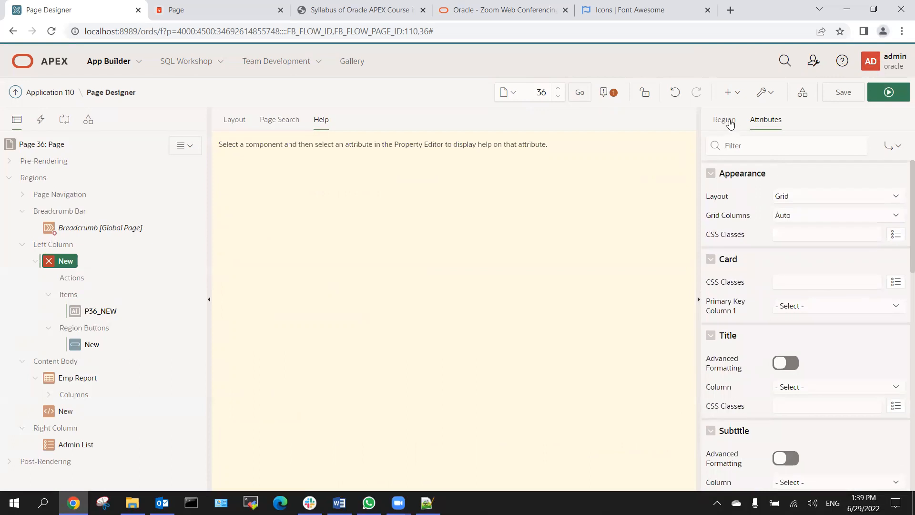
{"action": "left_click", "coordinate": [724, 120]}
Set the New region's type to Map, check its map attributes, and change the type to Form.
{"action": "left_click", "coordinate": [793, 217]}
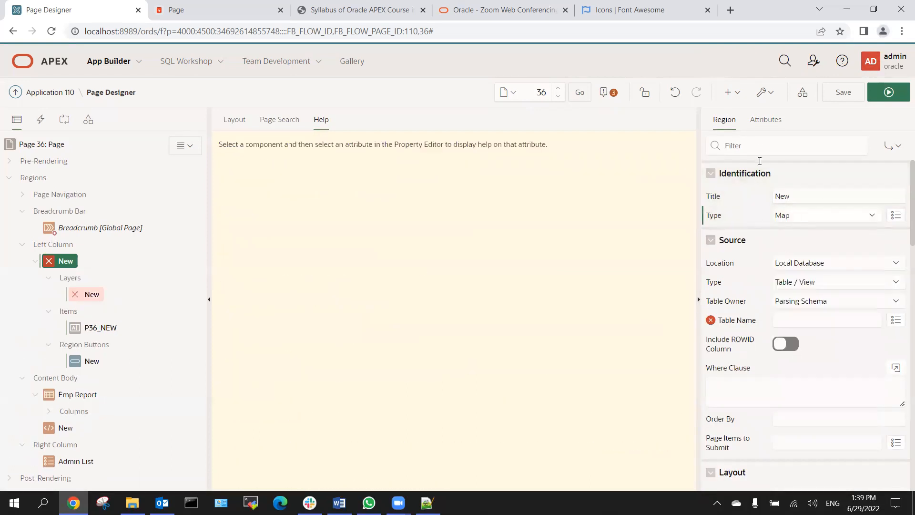
{"action": "left_click", "coordinate": [764, 120]}
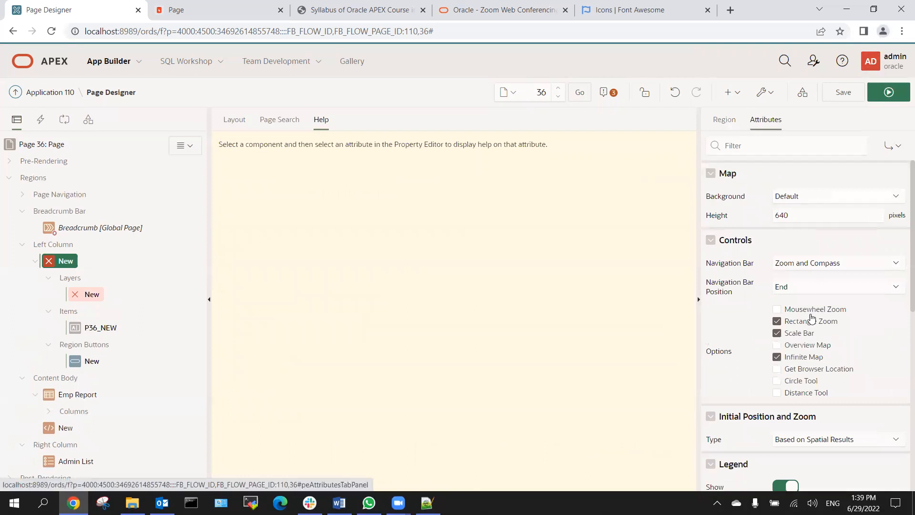
{"action": "left_click", "coordinate": [726, 119]}
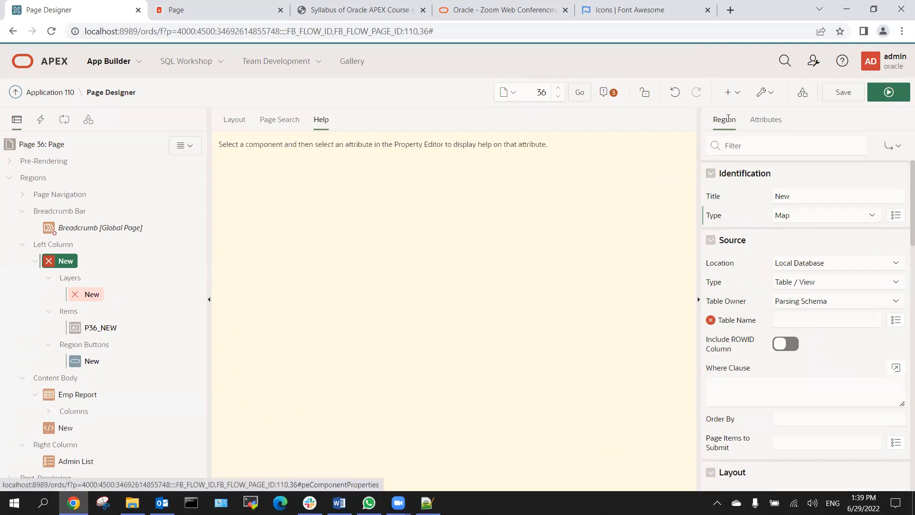
{"action": "left_click", "coordinate": [790, 216]}
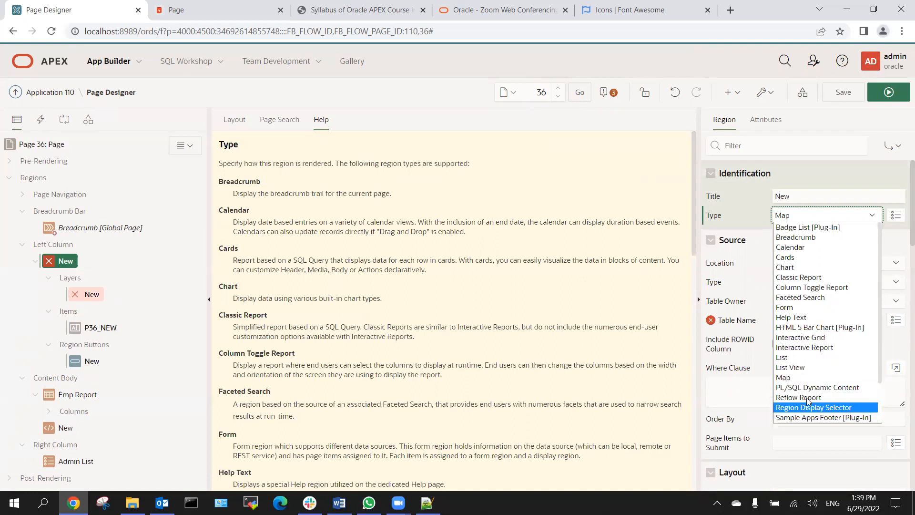
{"action": "left_click", "coordinate": [789, 308]}
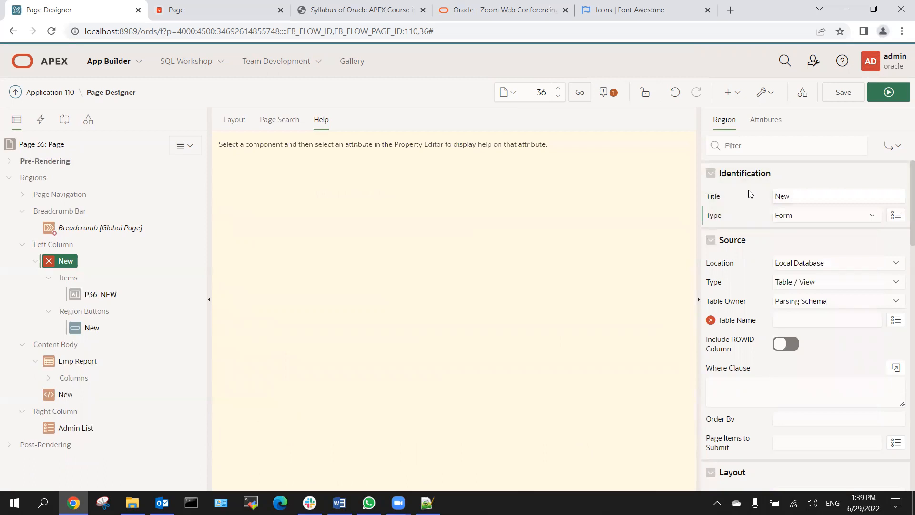
Set the Emp Report region's number of rows to 3 after checking the running report, and try to save the page.
{"action": "left_click", "coordinate": [74, 369]}
{"action": "left_click", "coordinate": [63, 262]}
{"action": "left_click", "coordinate": [68, 364]}
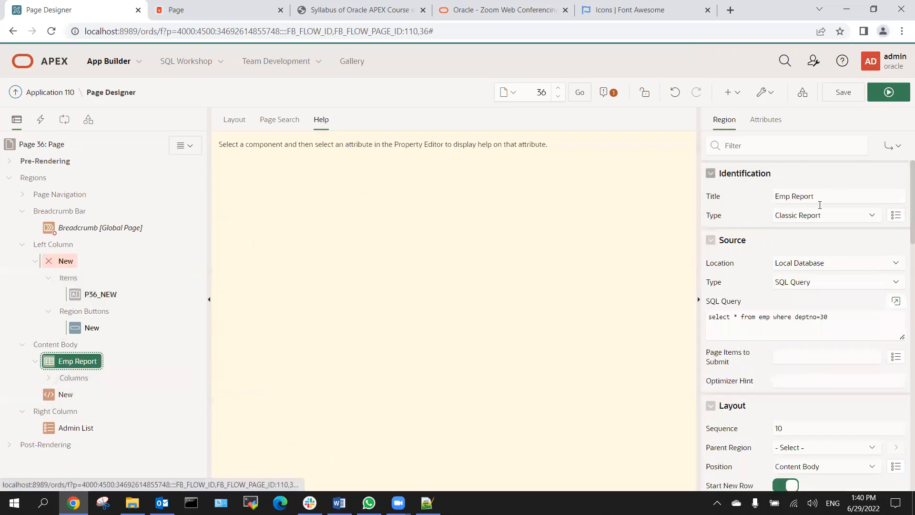
{"action": "left_click", "coordinate": [762, 120]}
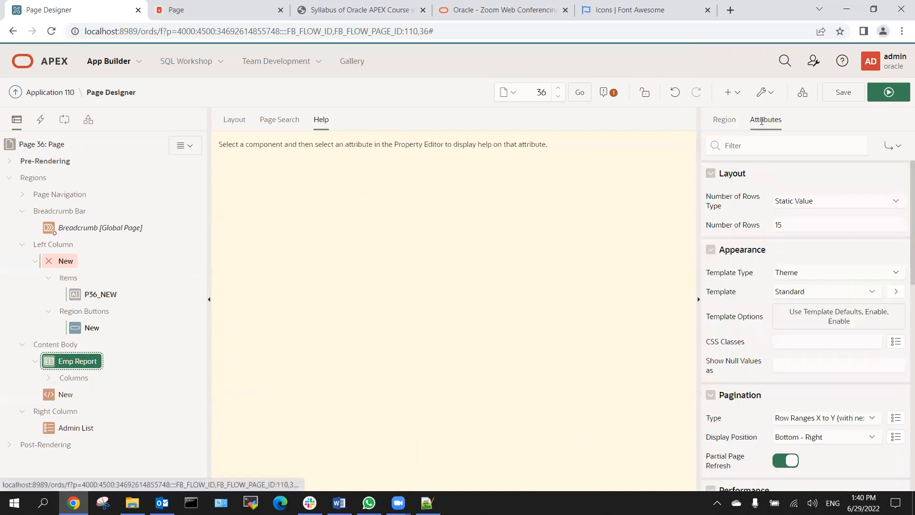
{"action": "left_click", "coordinate": [808, 224]}
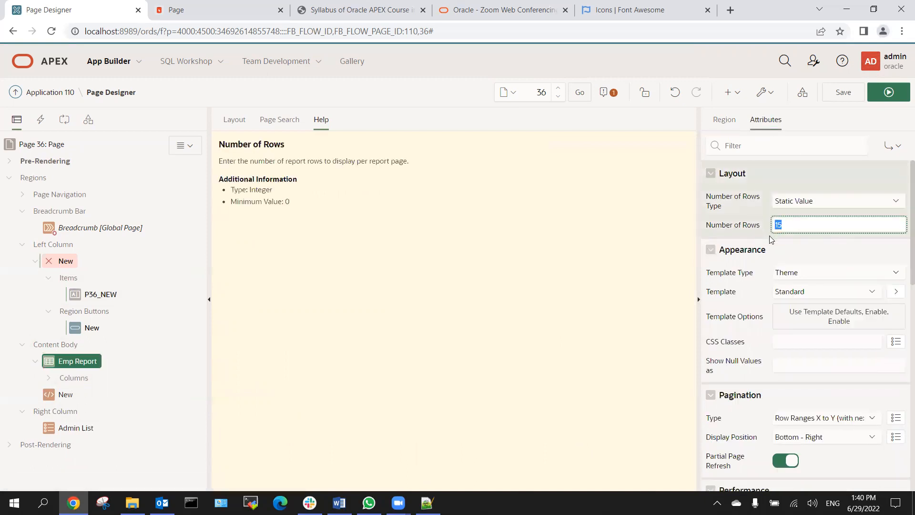
{"action": "left_click", "coordinate": [238, 9]}
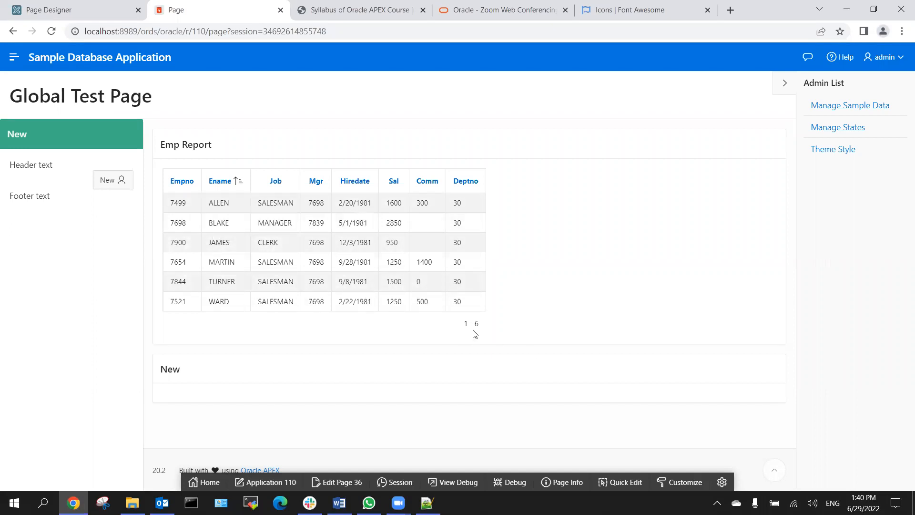
{"action": "left_click", "coordinate": [80, 17]}
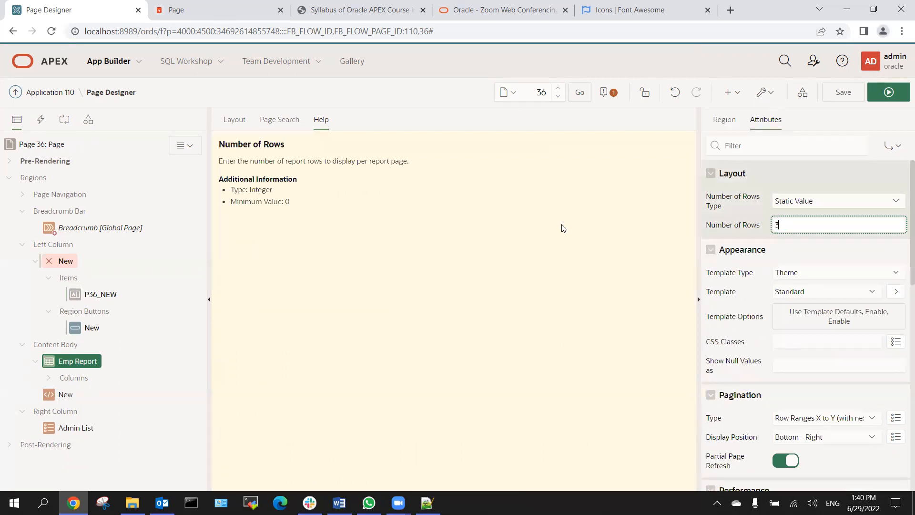
{"action": "left_click", "coordinate": [843, 92]}
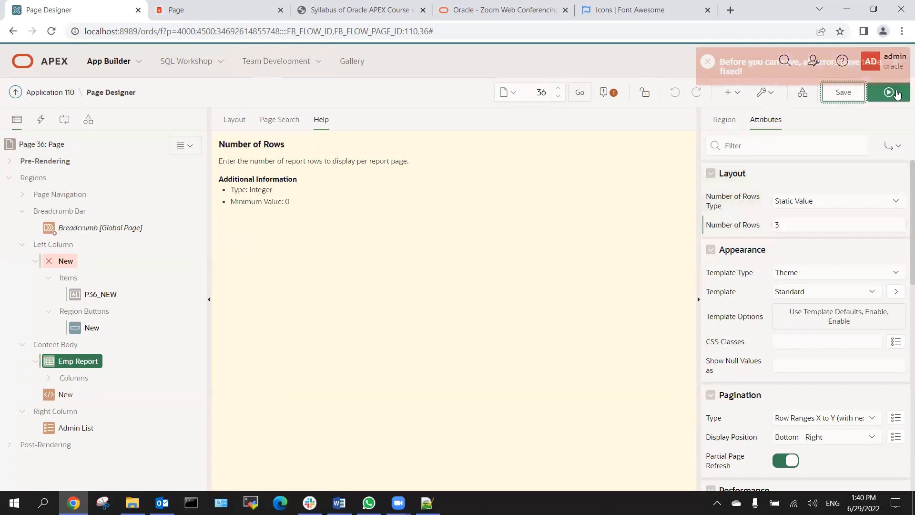
Delete the New region from the left column, then save and run page 36.
{"action": "left_click", "coordinate": [61, 262]}
{"action": "key", "text": "Delete"}
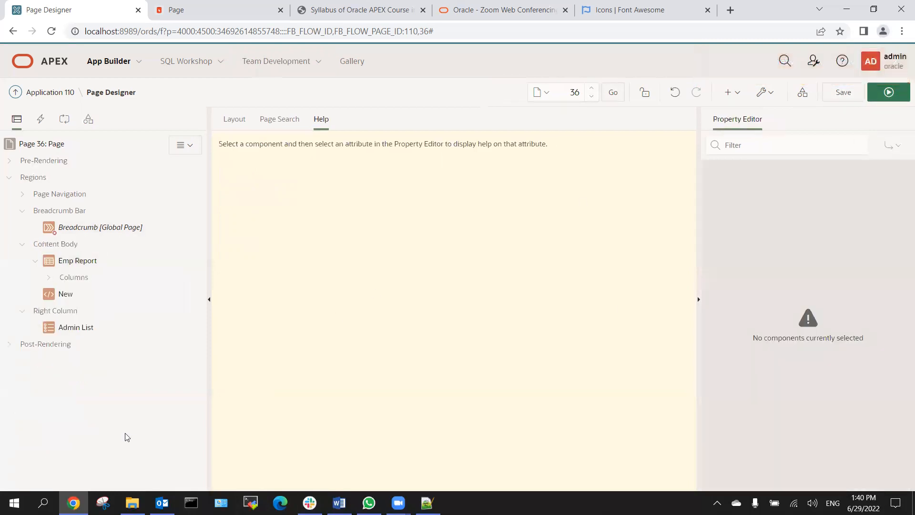
{"action": "left_click", "coordinate": [874, 92]}
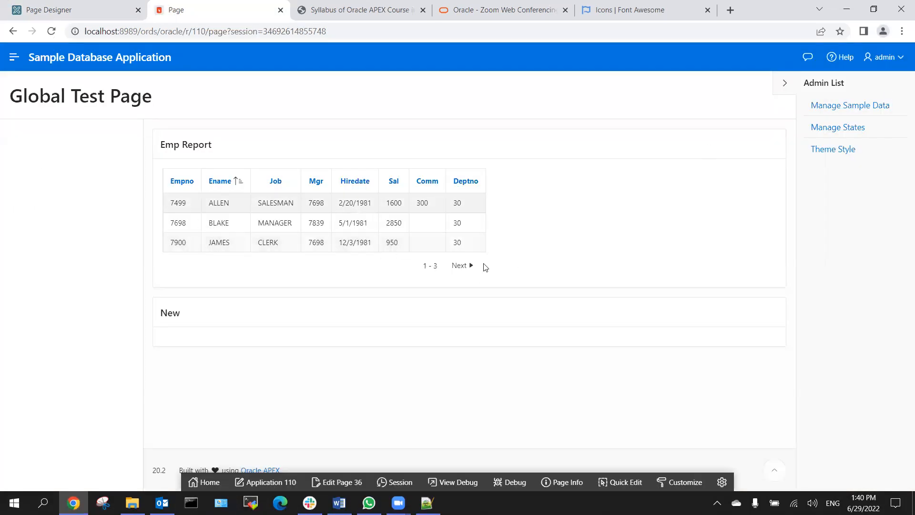
Page forward and back through the Emp Report rows to test the pagination on the running page.
{"action": "left_click", "coordinate": [459, 268]}
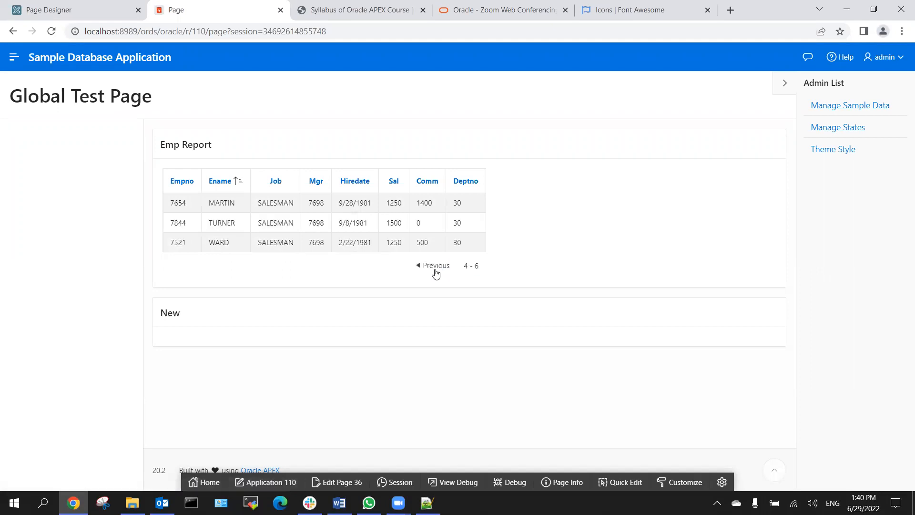
{"action": "left_click", "coordinate": [435, 267]}
{"action": "left_click", "coordinate": [466, 270]}
{"action": "left_click", "coordinate": [430, 267]}
Set the Emp Report region's template to Value Attribute Pairs - Column, then save and run page 36.
{"action": "left_click", "coordinate": [79, 4]}
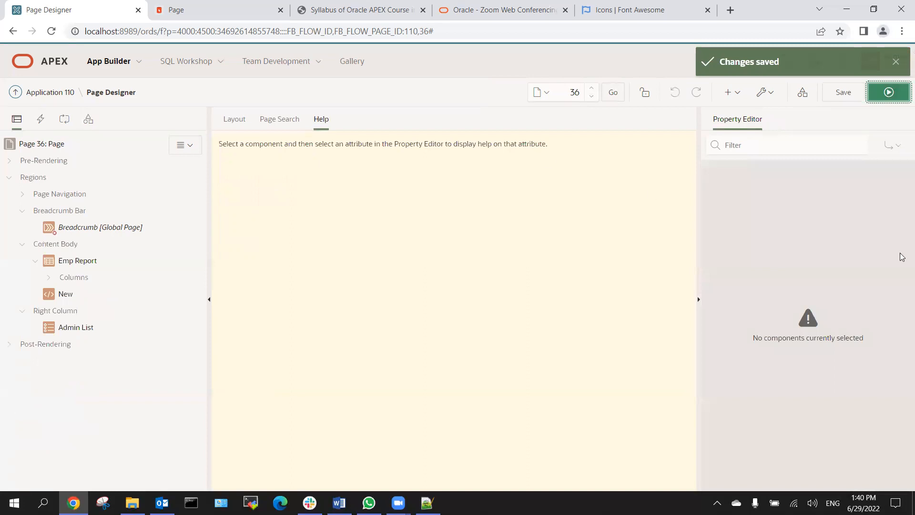
{"action": "left_click", "coordinate": [65, 262]}
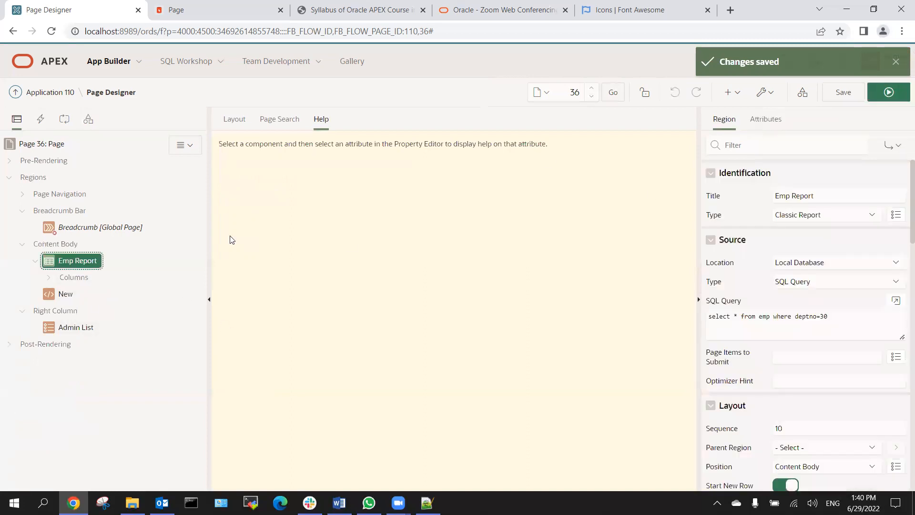
{"action": "left_click", "coordinate": [765, 119]}
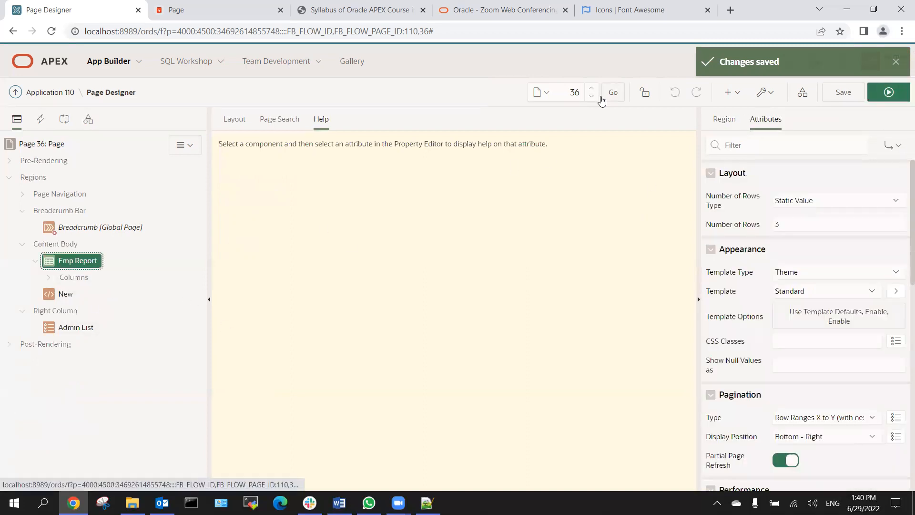
{"action": "left_click", "coordinate": [832, 292]}
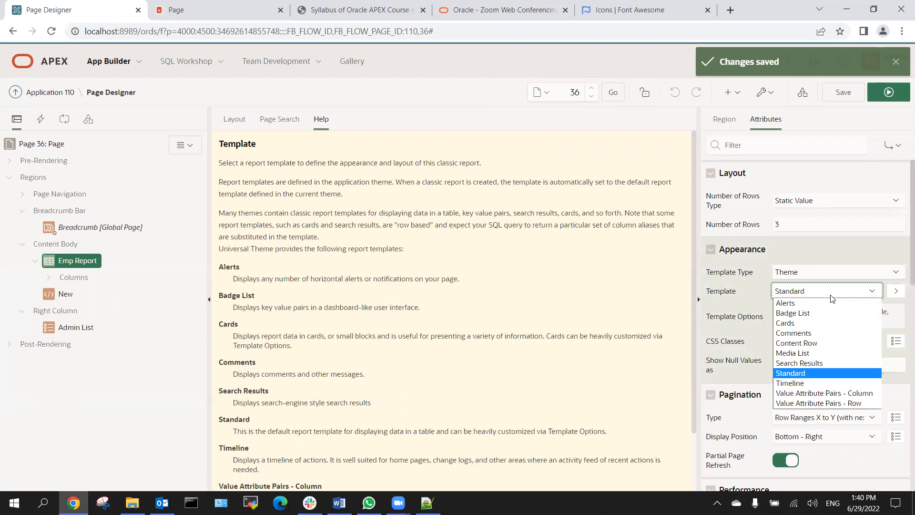
{"action": "left_click", "coordinate": [799, 394]}
{"action": "left_click", "coordinate": [839, 93]}
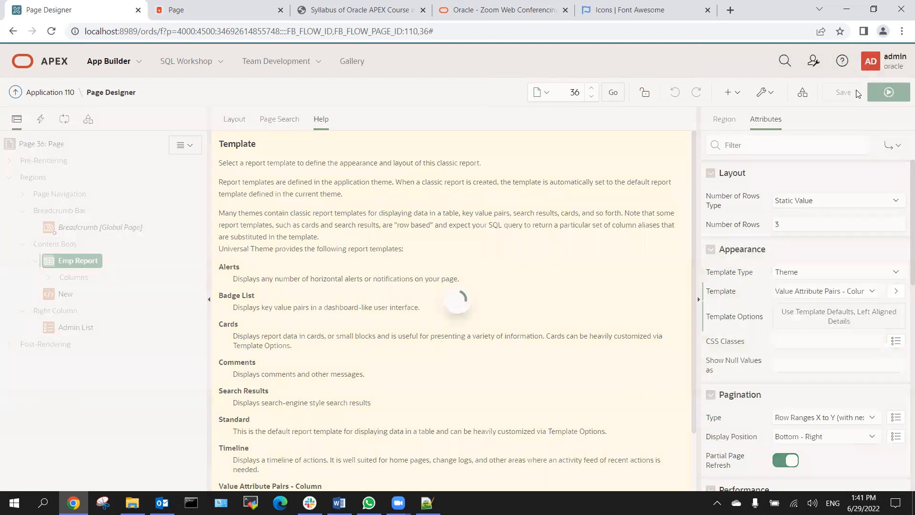
{"action": "left_click", "coordinate": [889, 92]}
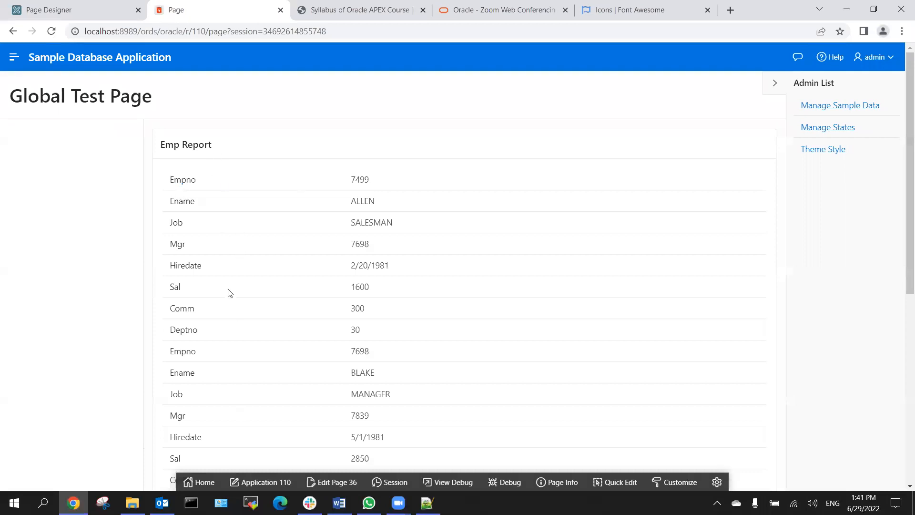
Page forward and back through the Emp Report records on the running page to examine the column-style layout.
{"action": "scroll", "coordinate": [259, 296], "scroll_direction": "down", "scroll_amount": 7}
{"action": "left_click", "coordinate": [743, 348]}
{"action": "left_click", "coordinate": [713, 350]}
{"action": "left_click", "coordinate": [748, 351]}
{"action": "scroll", "coordinate": [340, 356], "scroll_direction": "up", "scroll_amount": 6}
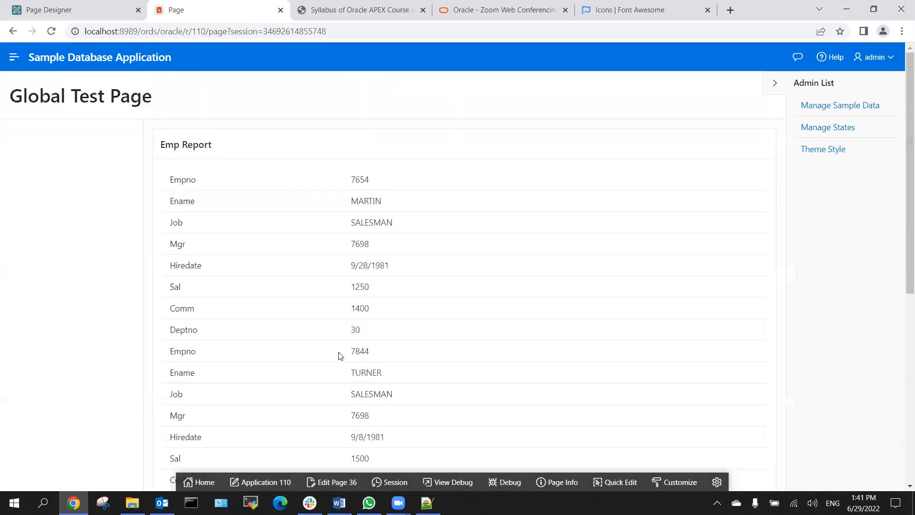
Set the Emp Report region's template back to Standard and save the page.
{"action": "left_click", "coordinate": [62, 14]}
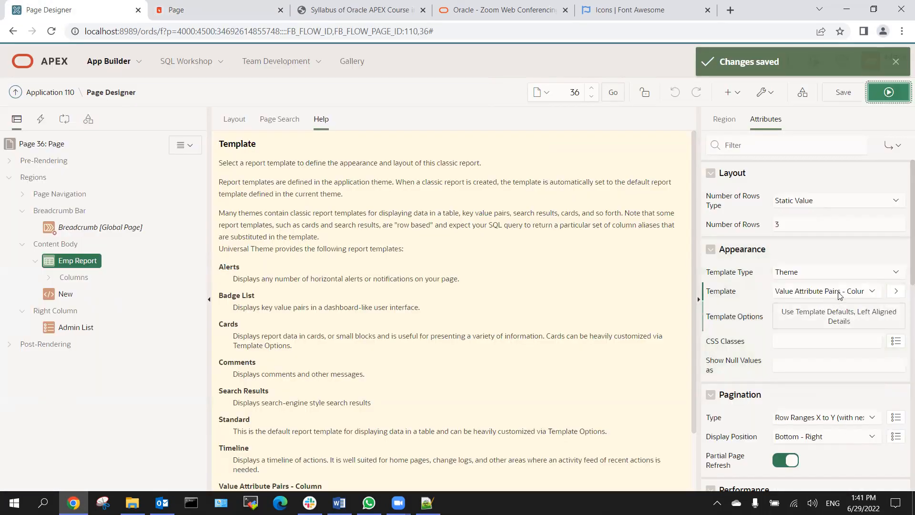
{"action": "left_click", "coordinate": [839, 292]}
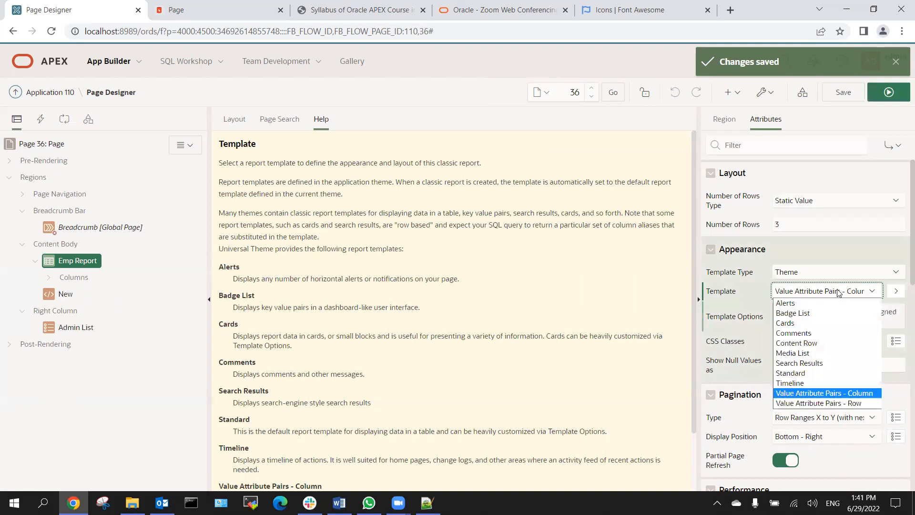
{"action": "left_click", "coordinate": [818, 374]}
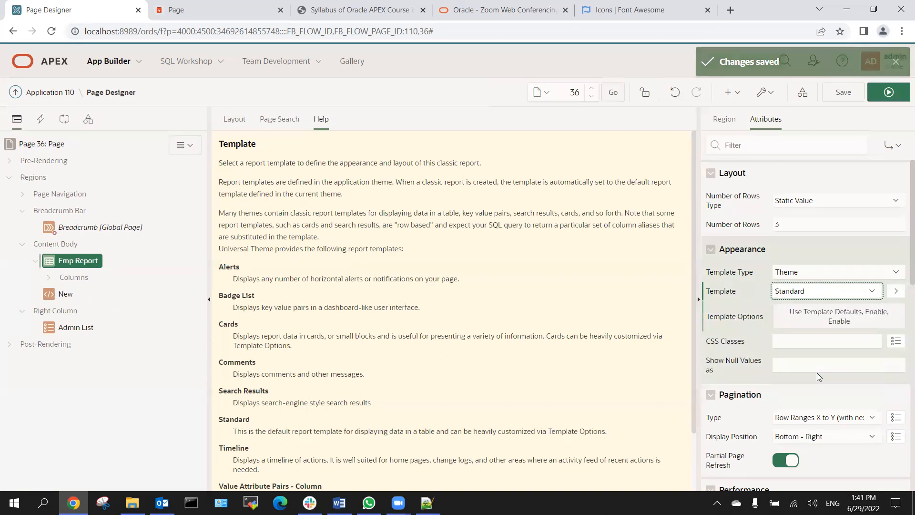
{"action": "left_click", "coordinate": [825, 293]}
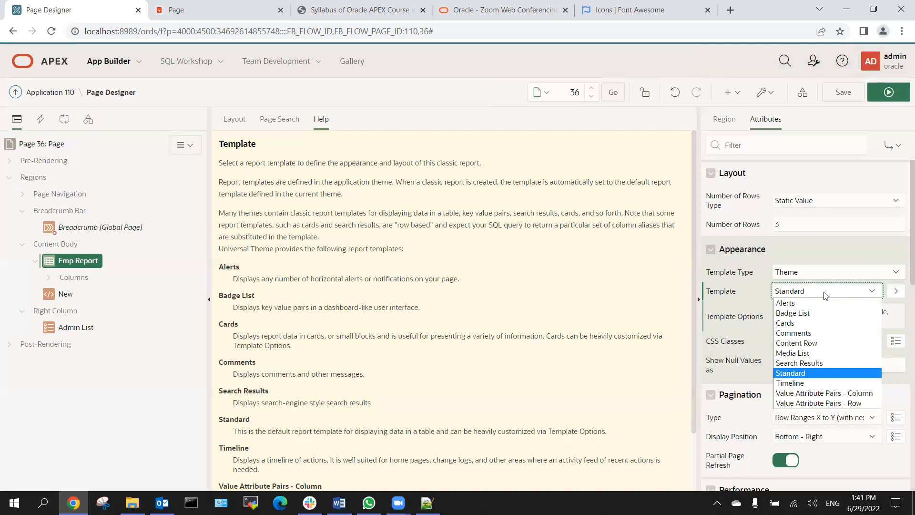
{"action": "left_click", "coordinate": [844, 92]}
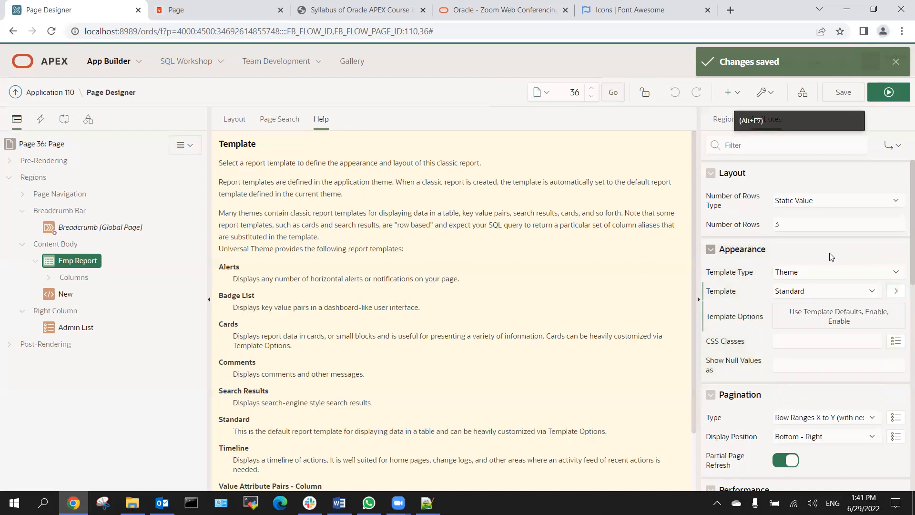
Enable Stretch Report in the Emp Report's template options and reload the running page for comparison.
{"action": "left_click", "coordinate": [803, 275]}
{"action": "left_click", "coordinate": [803, 282]}
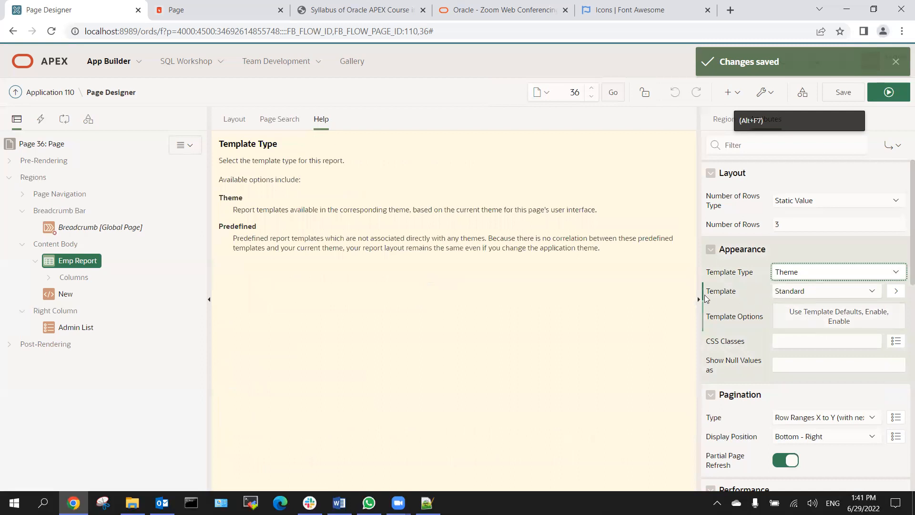
{"action": "left_click", "coordinate": [826, 322]}
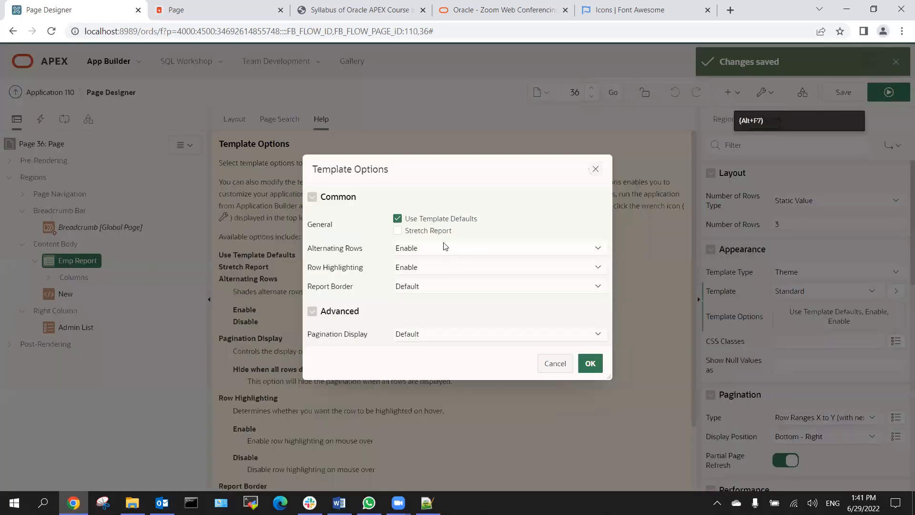
{"action": "left_click", "coordinate": [397, 230]}
{"action": "left_click", "coordinate": [217, 11]}
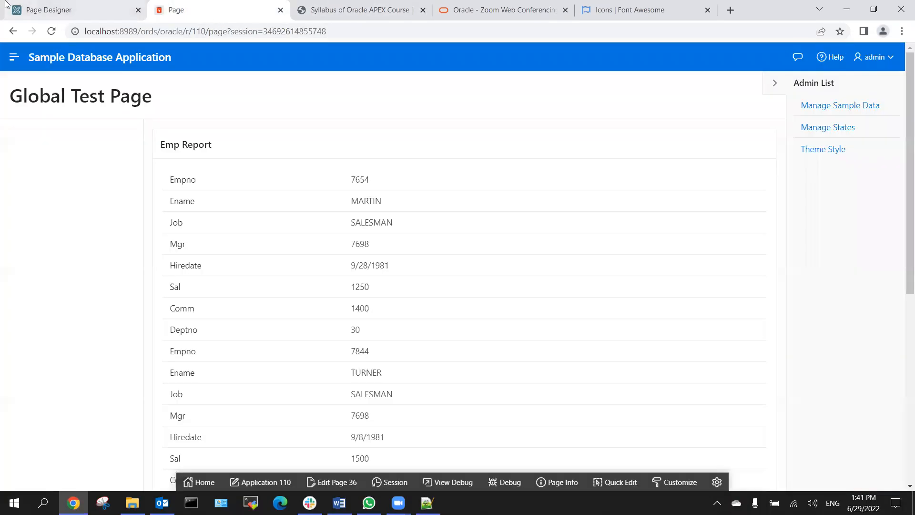
{"action": "left_click", "coordinate": [51, 31]}
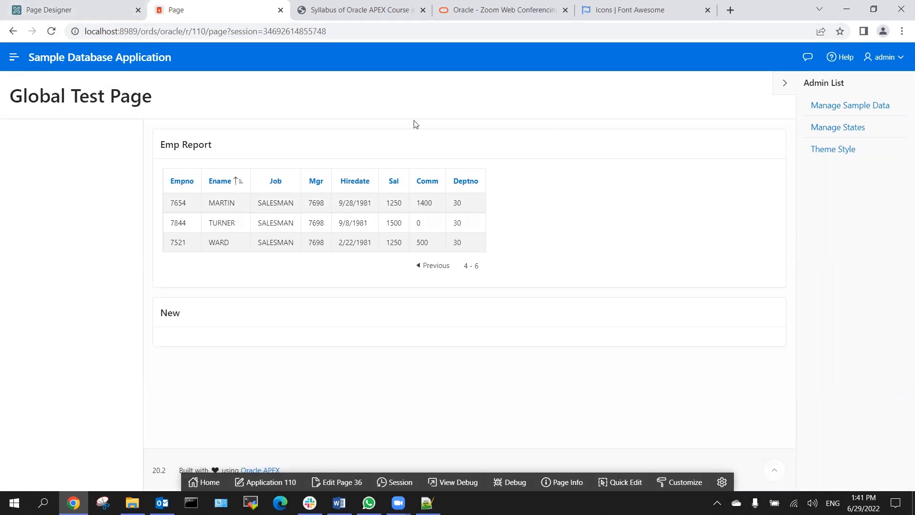
Set Pagination Display to Hide when all rows displayed, apply the template options, and run page 36 to check the report's pagination.
{"action": "left_click", "coordinate": [76, 10]}
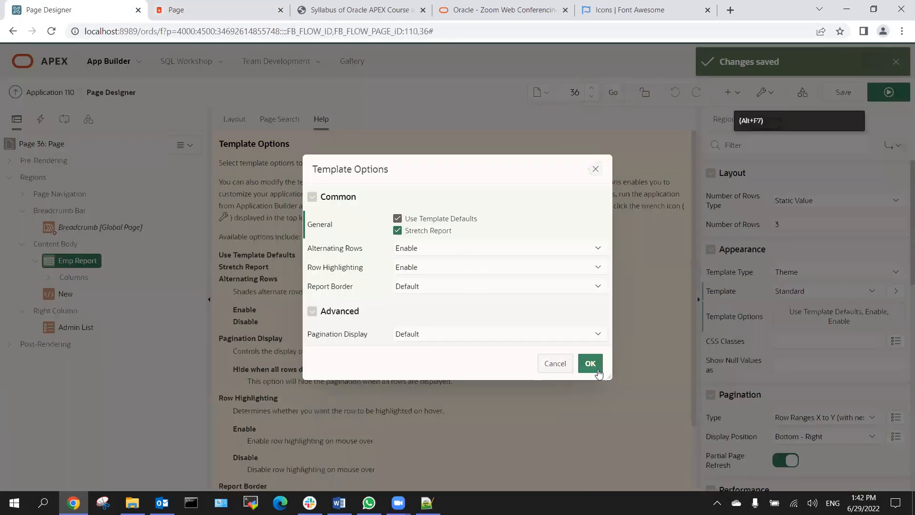
{"action": "left_click", "coordinate": [420, 247]}
{"action": "left_click", "coordinate": [419, 259]}
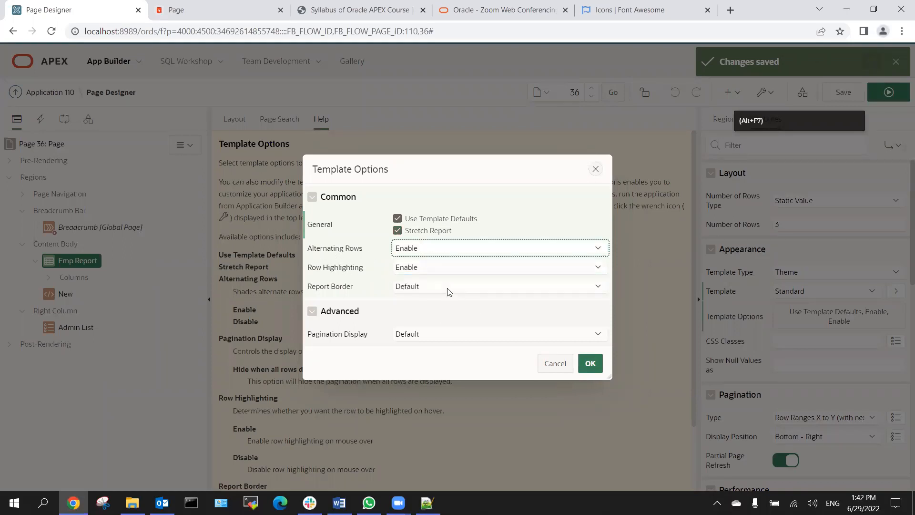
{"action": "left_click", "coordinate": [407, 334]}
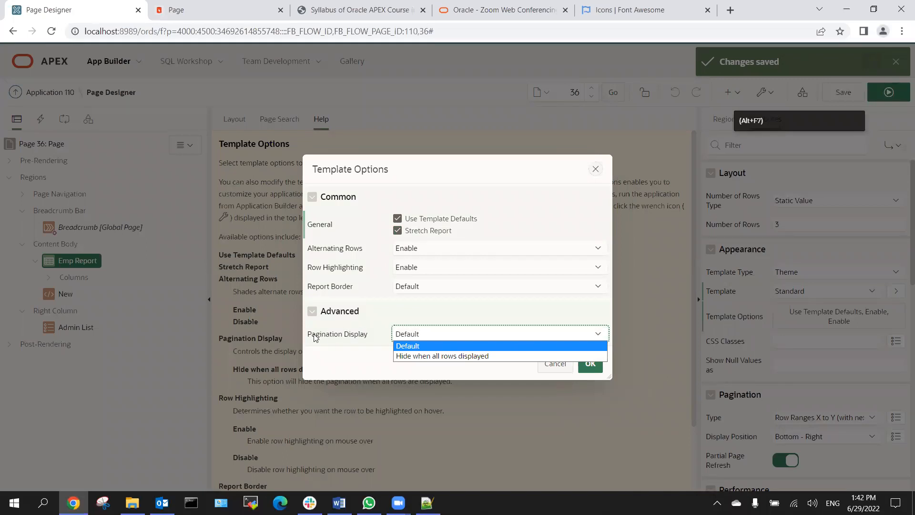
{"action": "left_click", "coordinate": [414, 356]}
{"action": "left_click", "coordinate": [593, 363]}
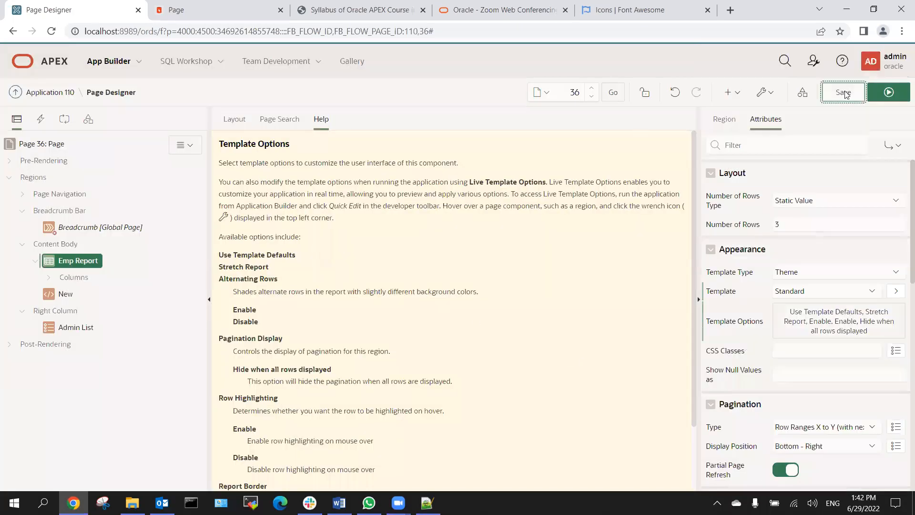
{"action": "left_click", "coordinate": [886, 91]}
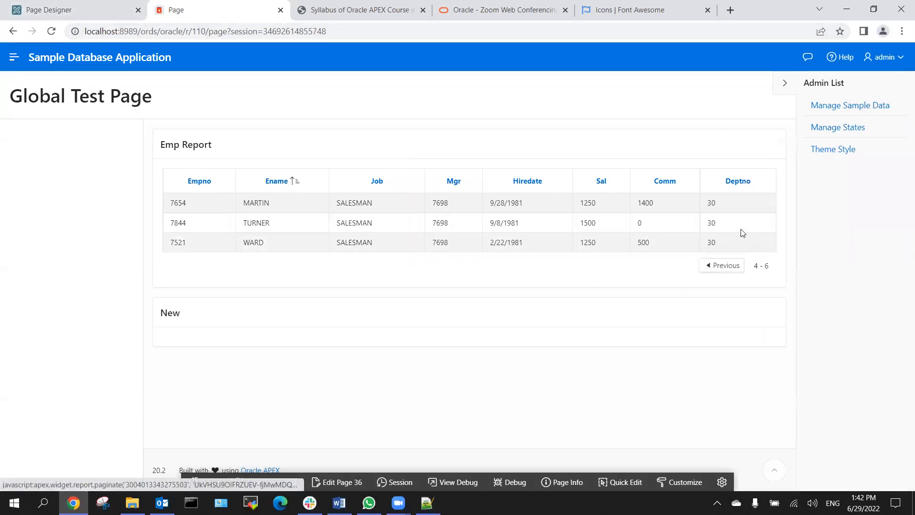
{"action": "left_click", "coordinate": [725, 266]}
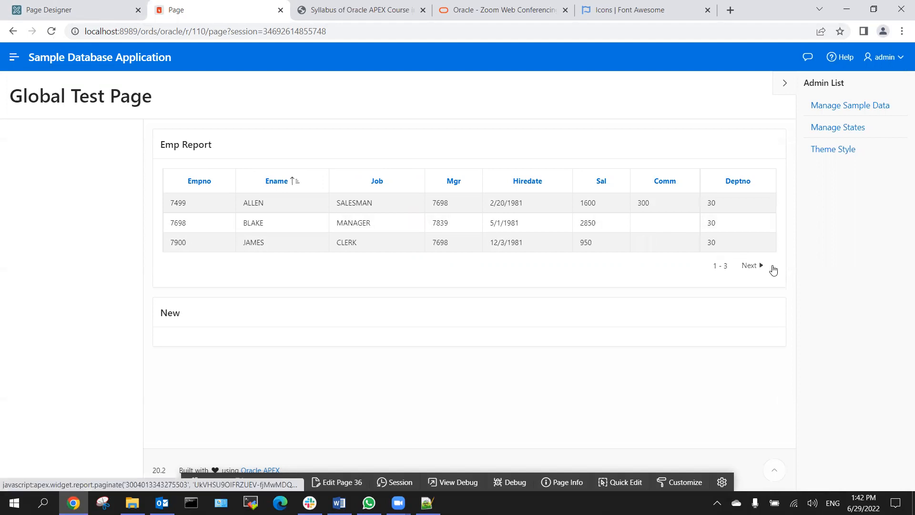
Set the Emp Report's pagination type to No Pagination (Show All Rows), then save and run page 36.
{"action": "left_click", "coordinate": [99, 12]}
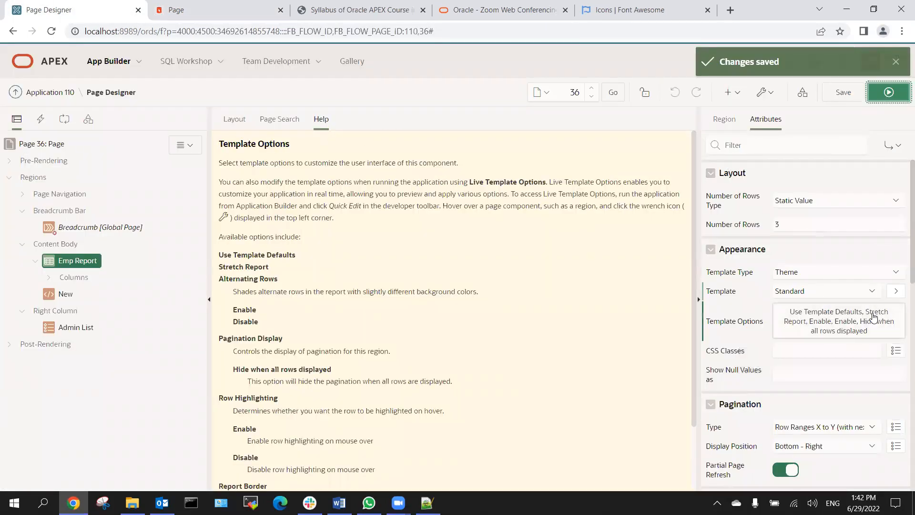
{"action": "scroll", "coordinate": [772, 312], "scroll_direction": "down", "scroll_amount": 5}
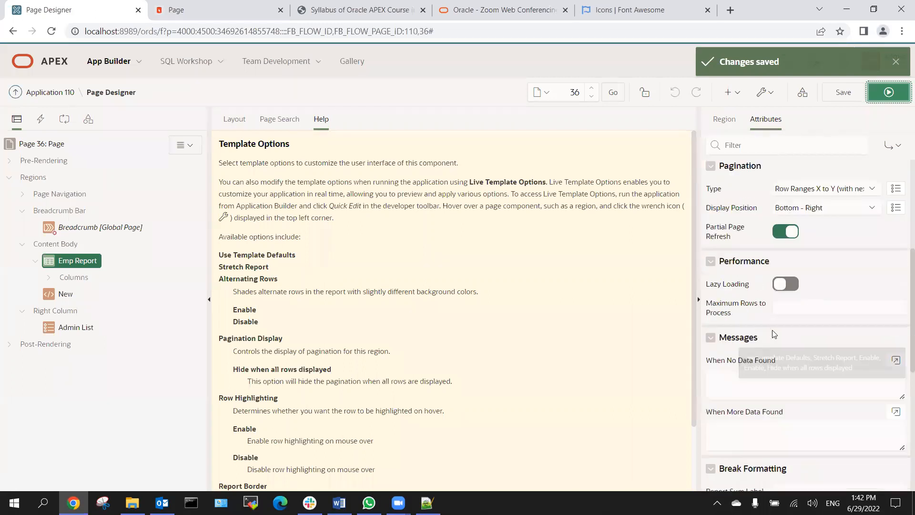
{"action": "left_click", "coordinate": [215, 9]}
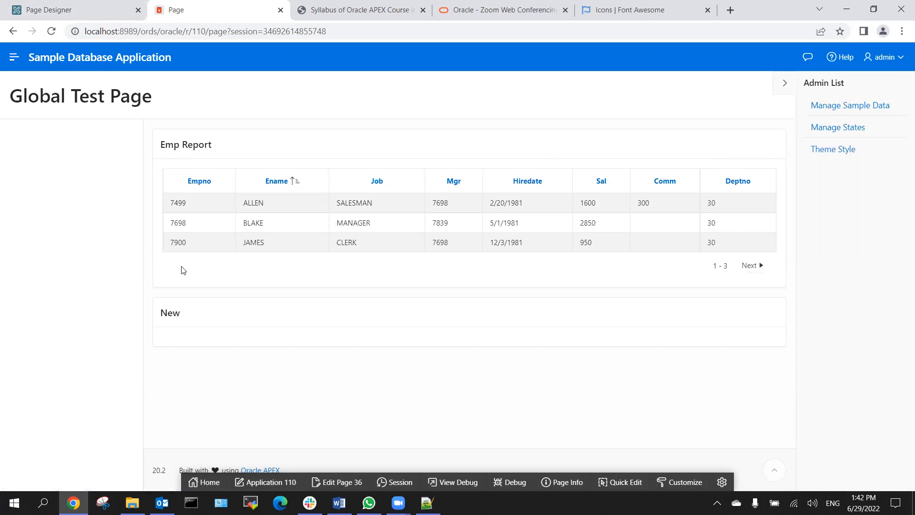
{"action": "left_click", "coordinate": [82, 9]}
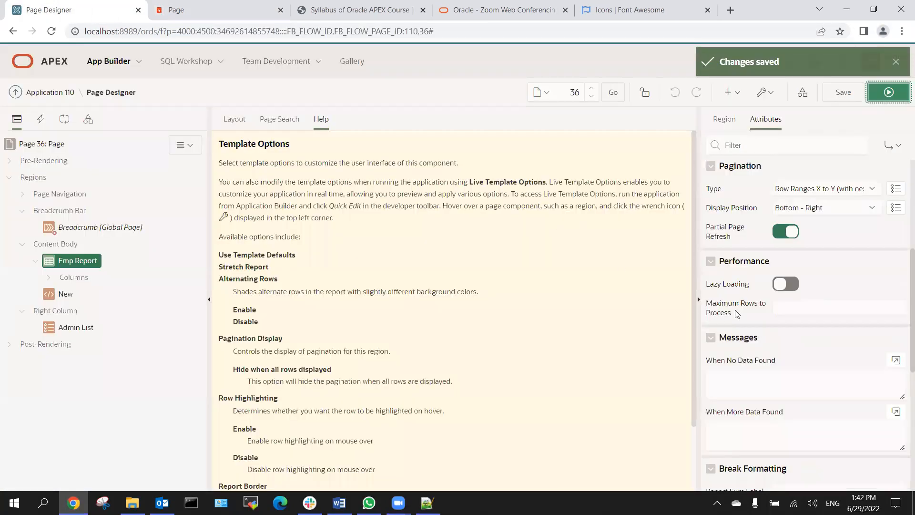
{"action": "left_click", "coordinate": [795, 190]}
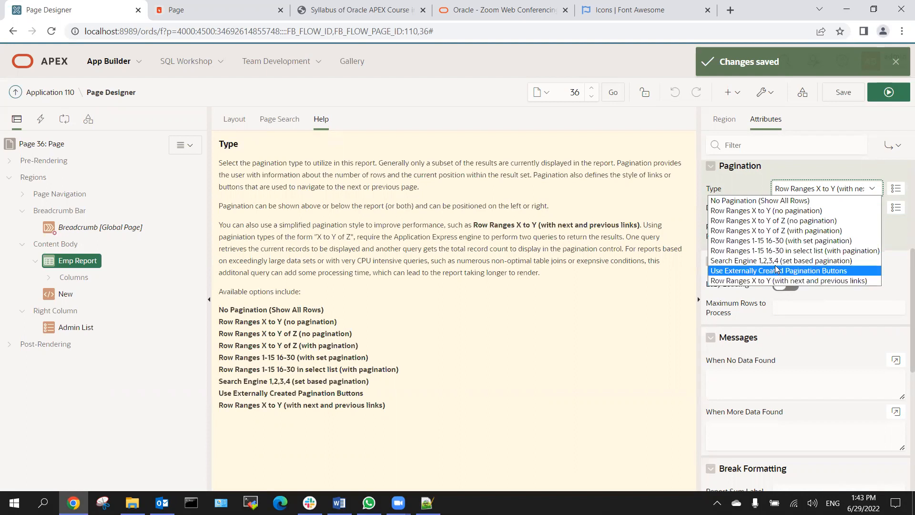
{"action": "left_click", "coordinate": [779, 224]}
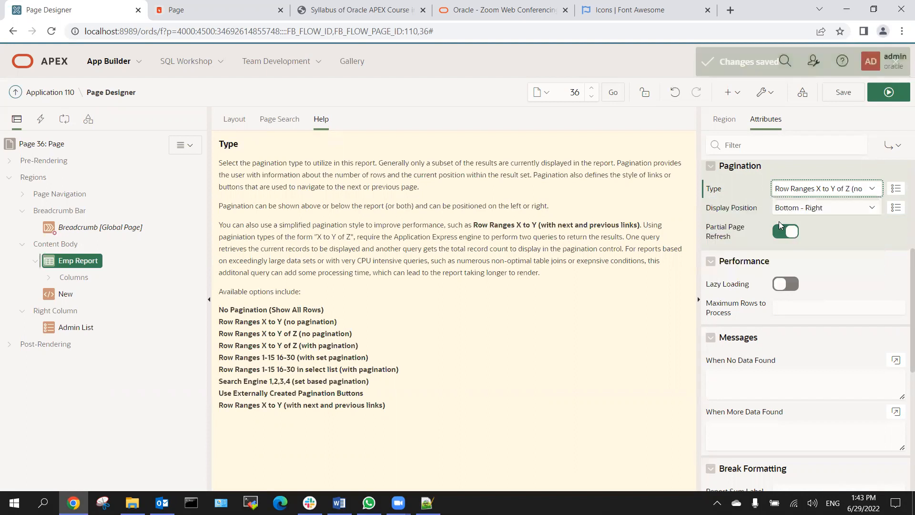
{"action": "left_click", "coordinate": [814, 190]}
{"action": "left_click", "coordinate": [803, 202]}
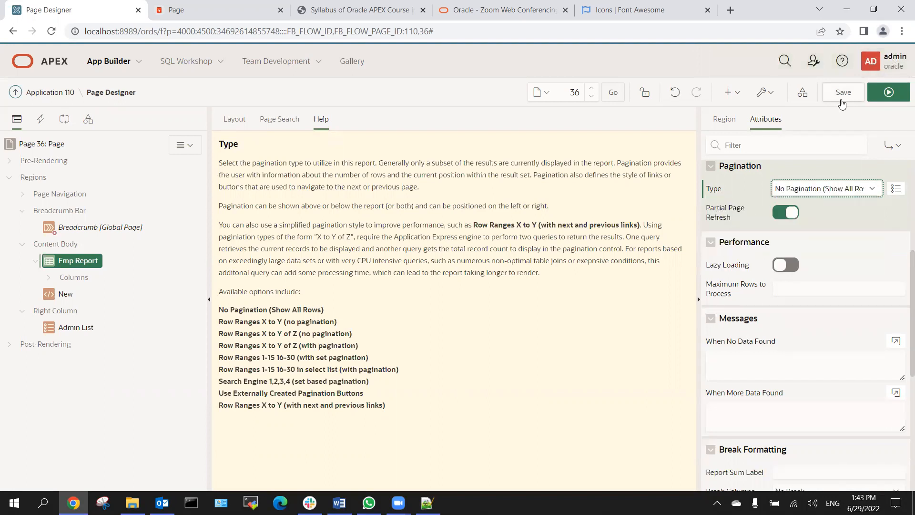
{"action": "left_click", "coordinate": [875, 93]}
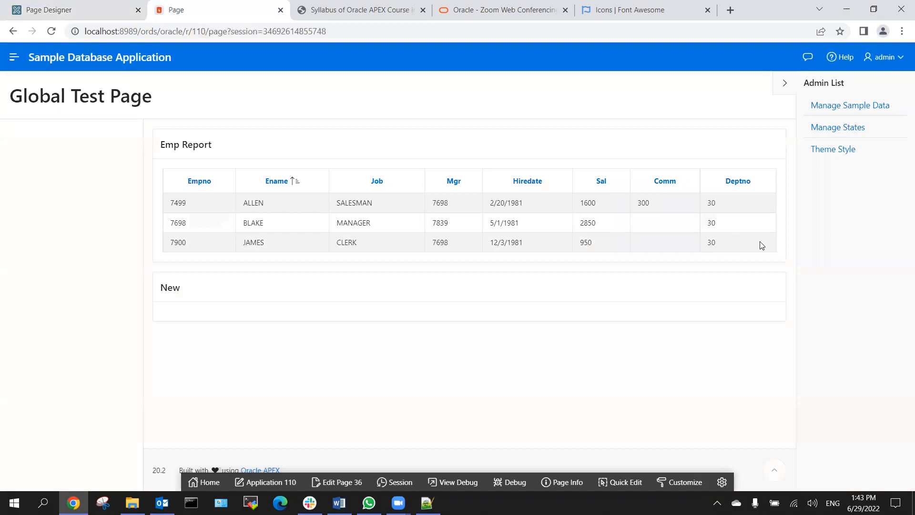
Set the Emp Report's number of rows to 1000 and save the page.
{"action": "left_click", "coordinate": [97, 8]}
{"action": "scroll", "coordinate": [809, 193], "scroll_direction": "up", "scroll_amount": 5}
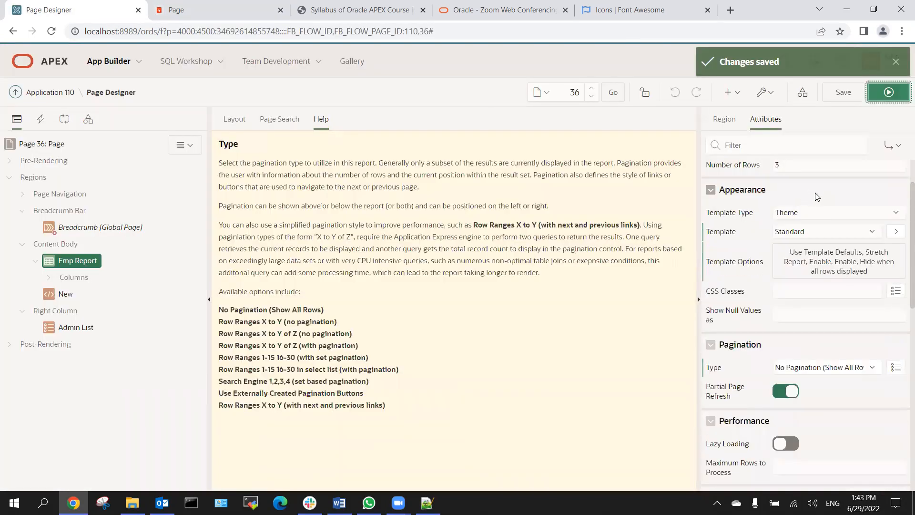
{"action": "left_click", "coordinate": [744, 222]}
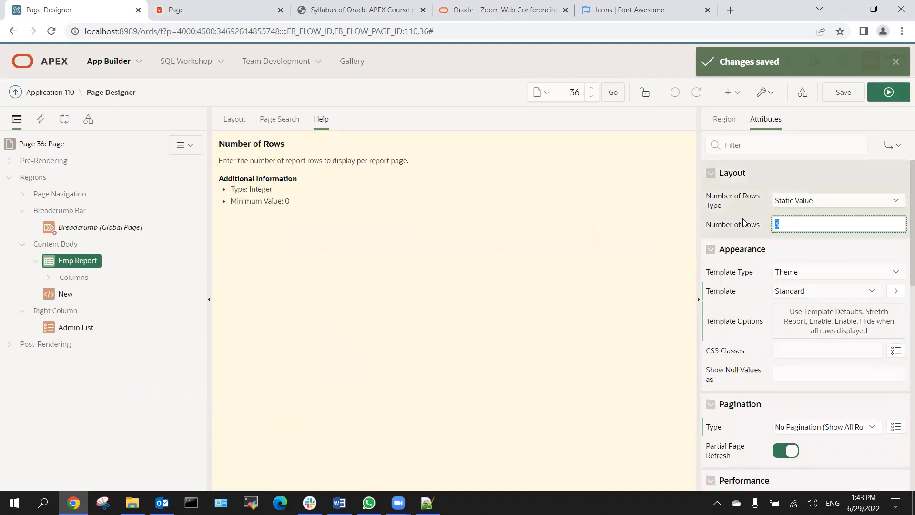
{"action": "type", "text": "1000"}
{"action": "left_click", "coordinate": [840, 93]}
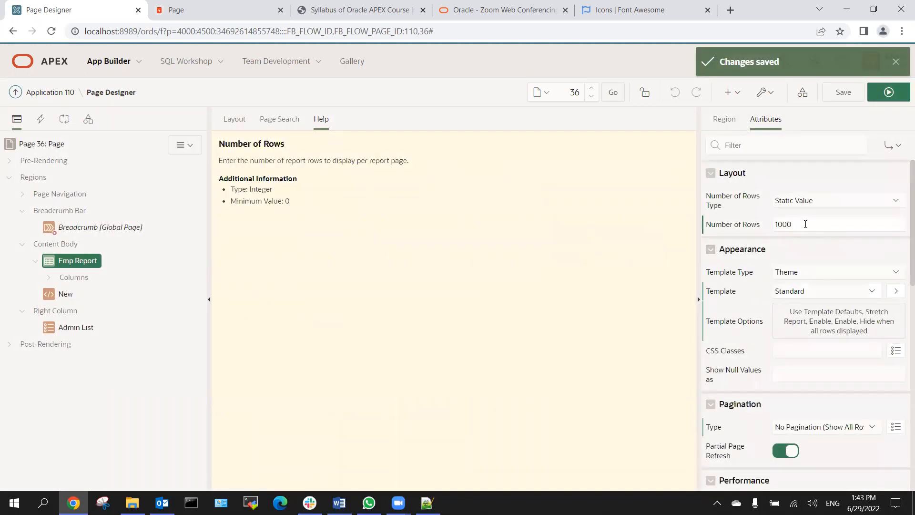
{"action": "double_click", "coordinate": [804, 222]}
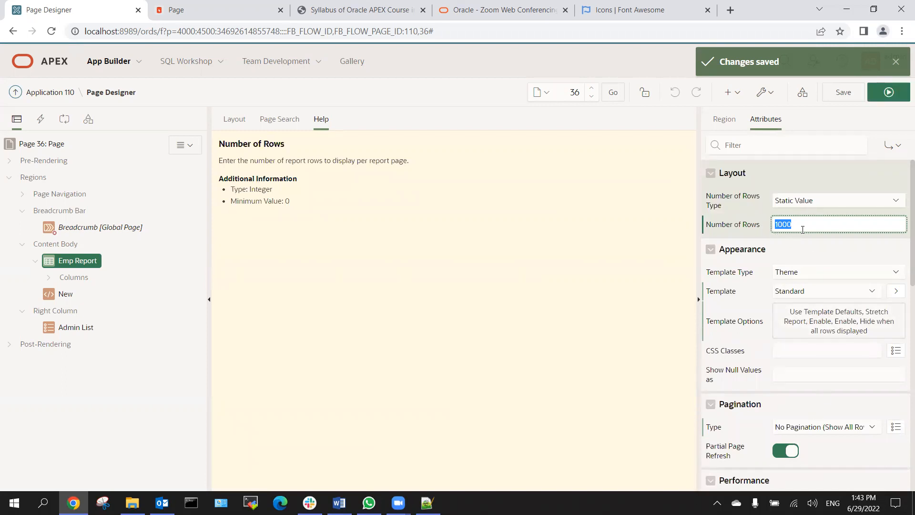
{"action": "scroll", "coordinate": [847, 372], "scroll_direction": "down", "scroll_amount": 1}
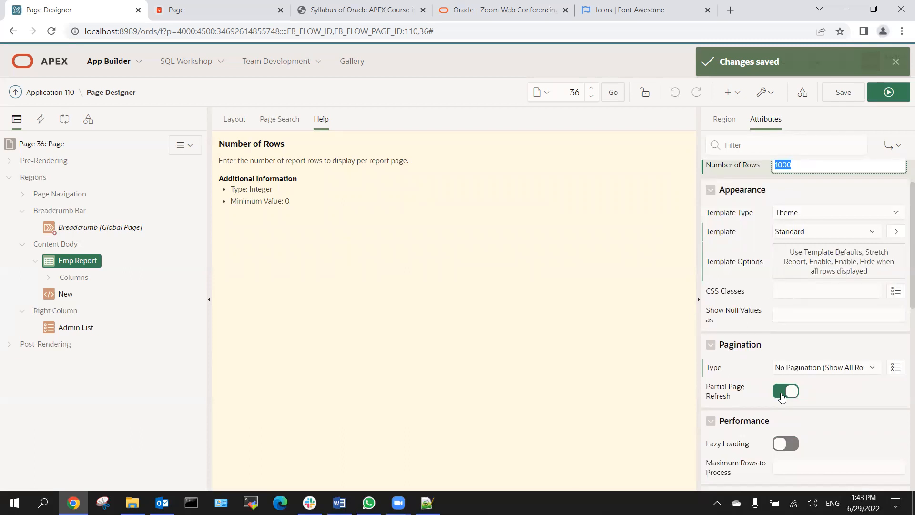
Enable Lazy Loading in the Emp Report's performance attributes.
{"action": "scroll", "coordinate": [810, 381], "scroll_direction": "down", "scroll_amount": 3}
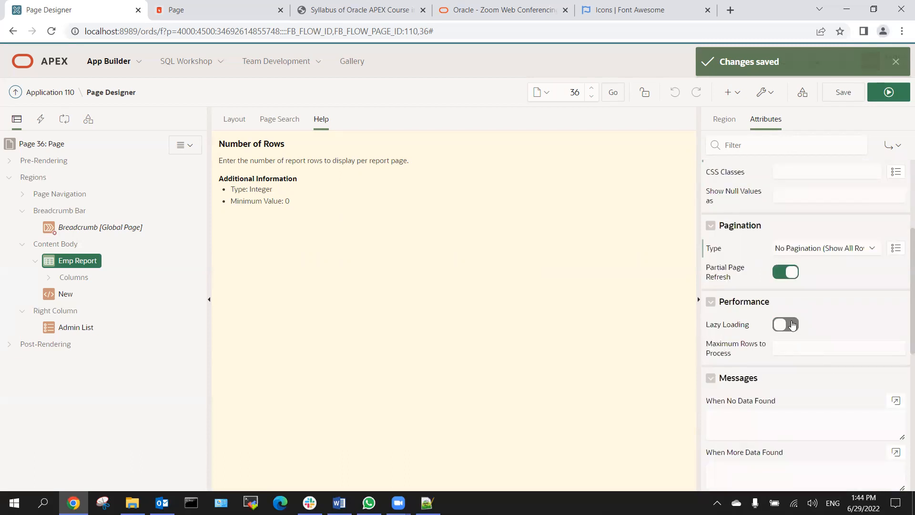
{"action": "left_click", "coordinate": [791, 325]}
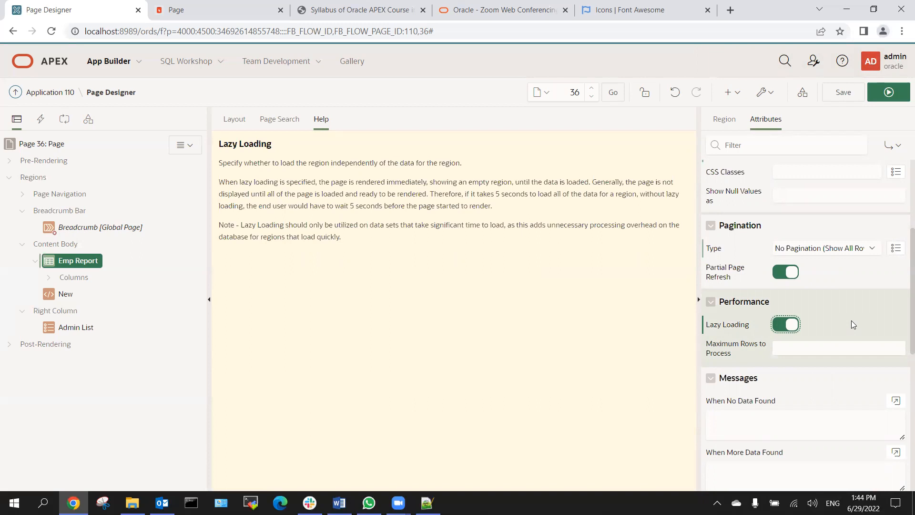
{"action": "left_click", "coordinate": [784, 324]}
{"action": "left_click", "coordinate": [784, 325]}
Read the attribute help for Maximum Rows to Process, When No Data Found and When More Data Found, including the #TOTAL_ROWS# substitution string.
{"action": "left_click", "coordinate": [789, 346]}
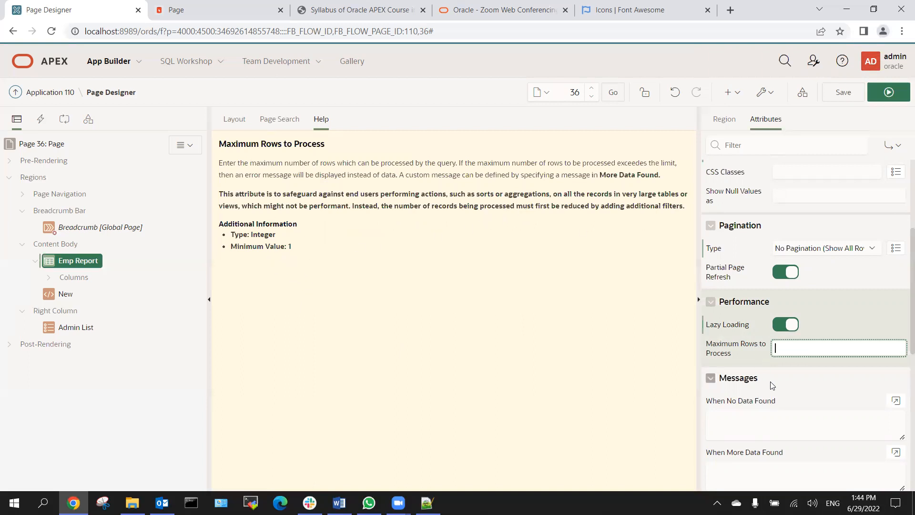
{"action": "left_click", "coordinate": [752, 426]}
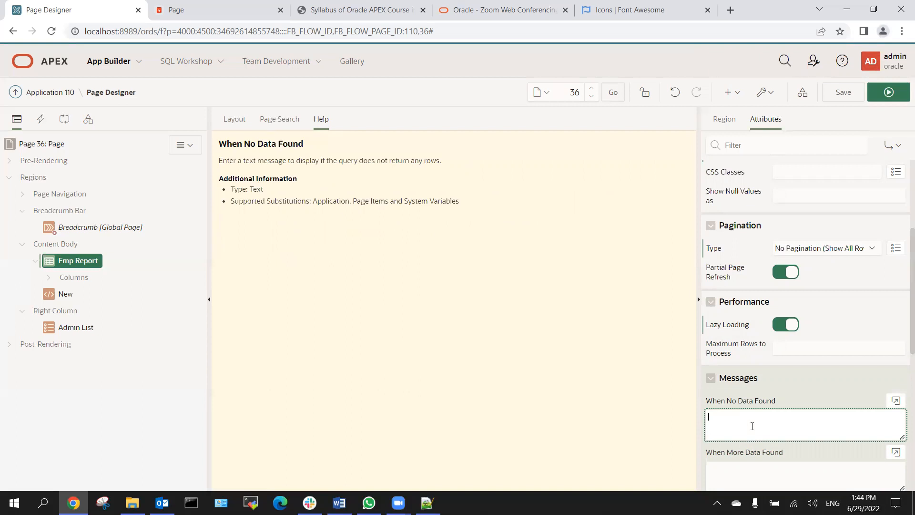
{"action": "scroll", "coordinate": [752, 426], "scroll_direction": "down", "scroll_amount": 3}
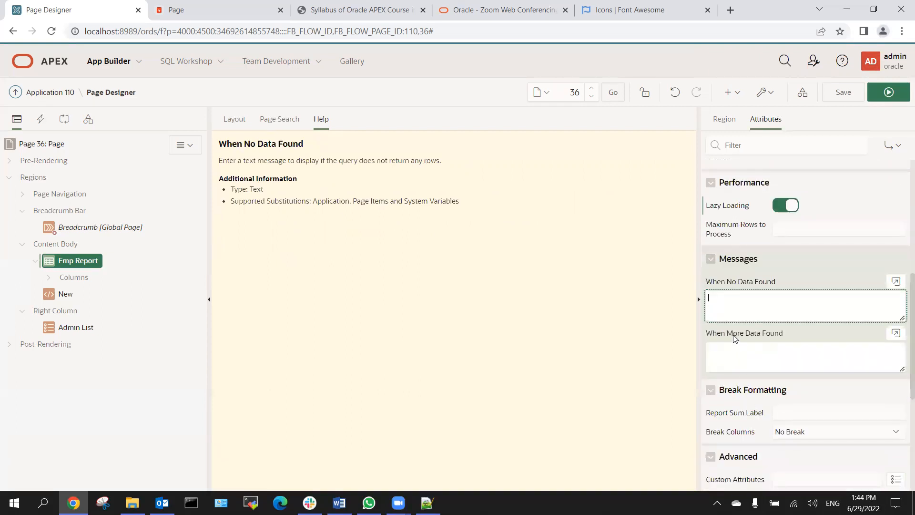
{"action": "left_click", "coordinate": [735, 357]}
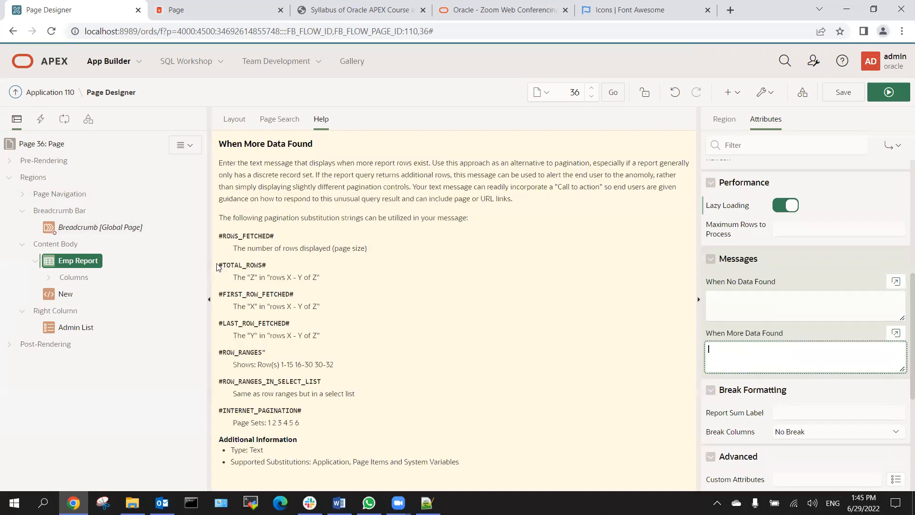
{"action": "left_click_drag", "start_coordinate": [219, 265], "coordinate": [283, 265]}
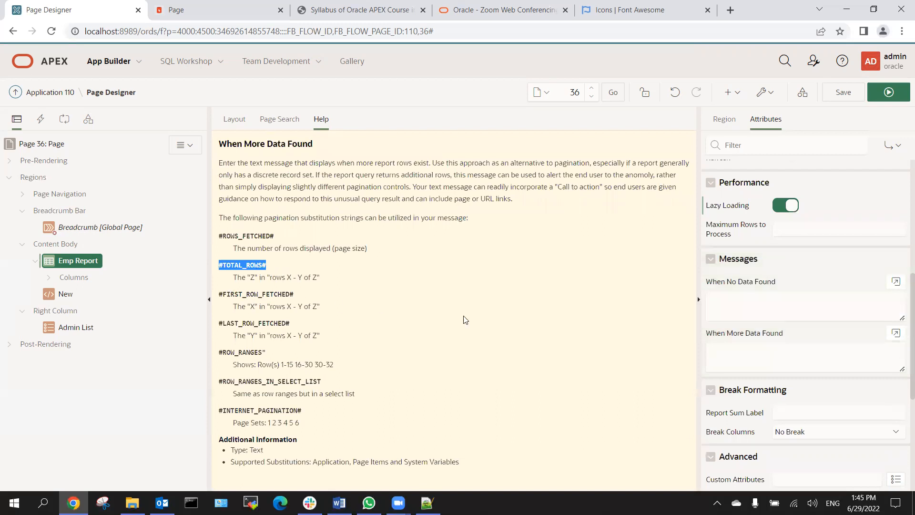
{"action": "scroll", "coordinate": [789, 448], "scroll_direction": "down", "scroll_amount": 3}
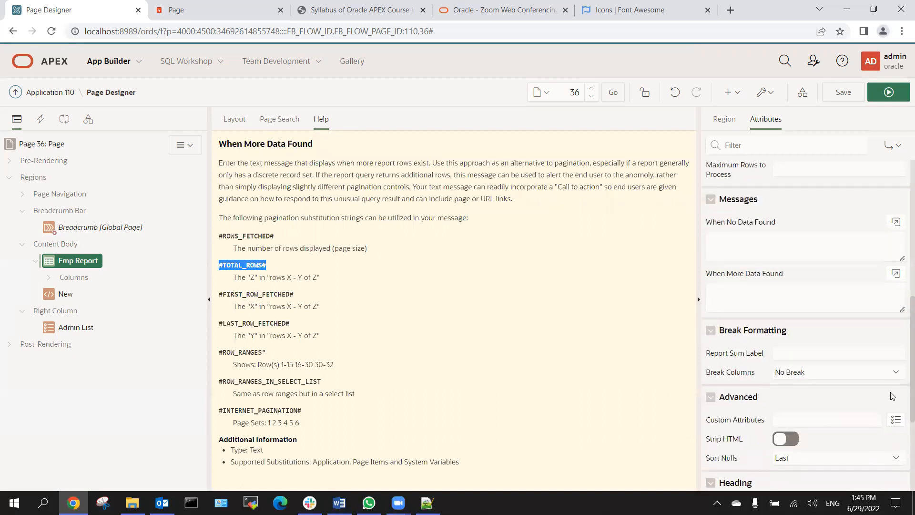
Set the Emp Report's Break Columns to First Column and run page 36 to check the break formatting.
{"action": "scroll", "coordinate": [762, 317], "scroll_direction": "down", "scroll_amount": 1}
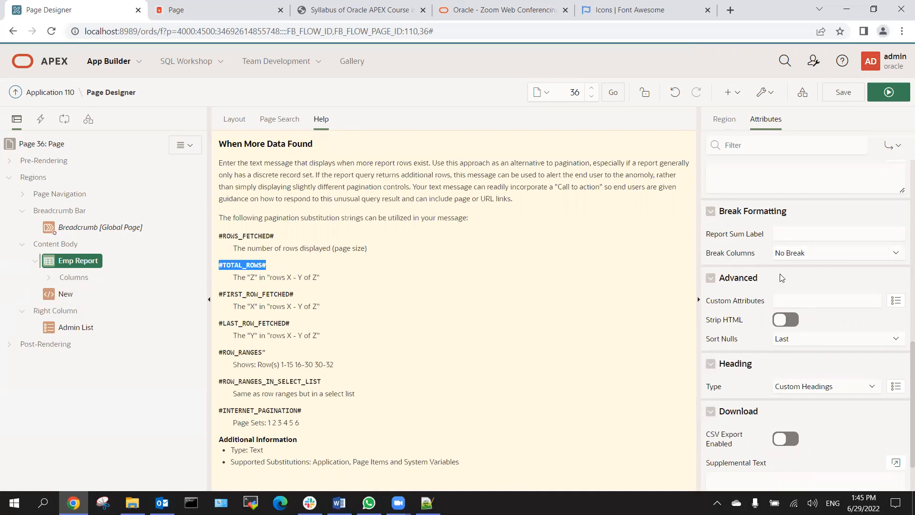
{"action": "left_click", "coordinate": [789, 255]}
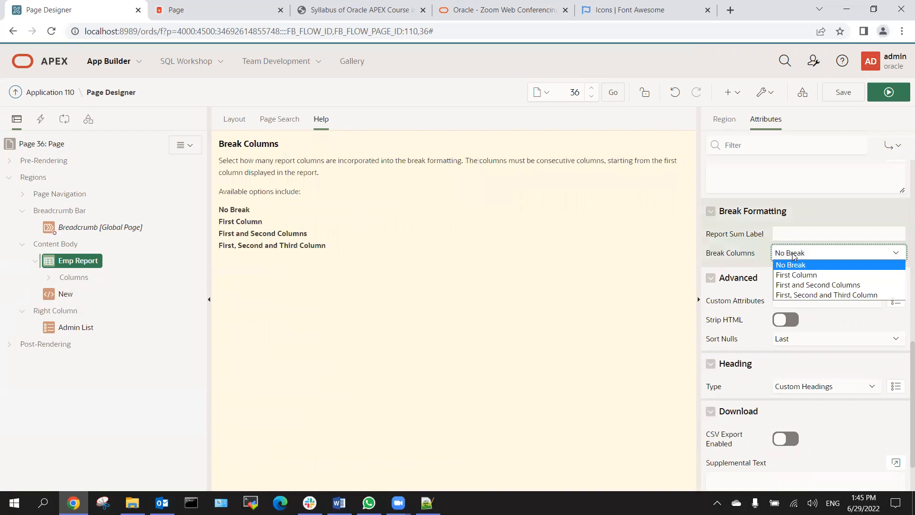
{"action": "left_click", "coordinate": [710, 260]}
{"action": "left_click_drag", "start_coordinate": [709, 257], "coordinate": [718, 258]}
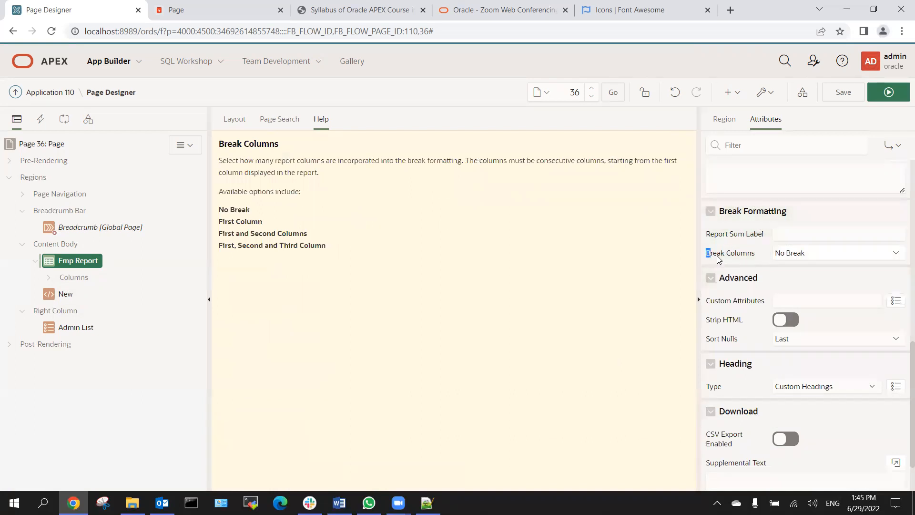
{"action": "left_click", "coordinate": [800, 254]}
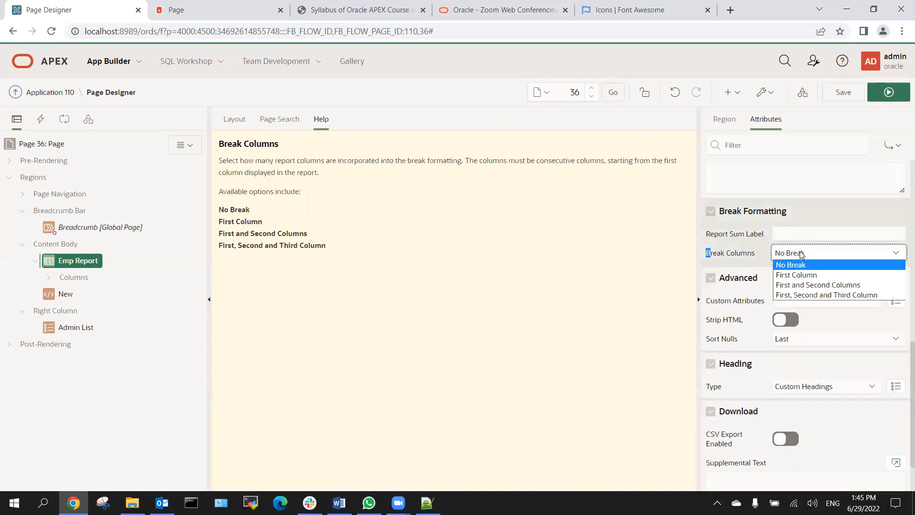
{"action": "left_click", "coordinate": [796, 275]}
{"action": "left_click", "coordinate": [888, 92]}
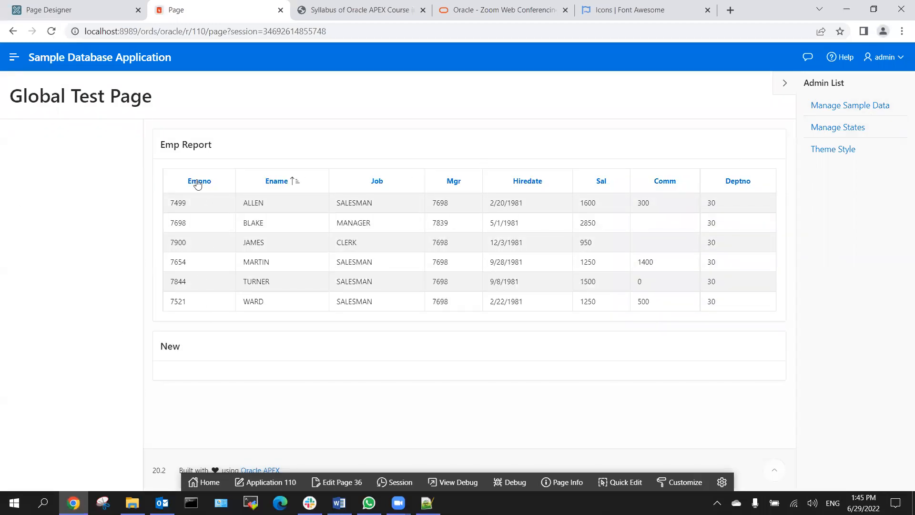
Keep Break Columns at First Column, set the break style to Repeat Headings on Break, then save and run page 36.
{"action": "left_click", "coordinate": [60, 13]}
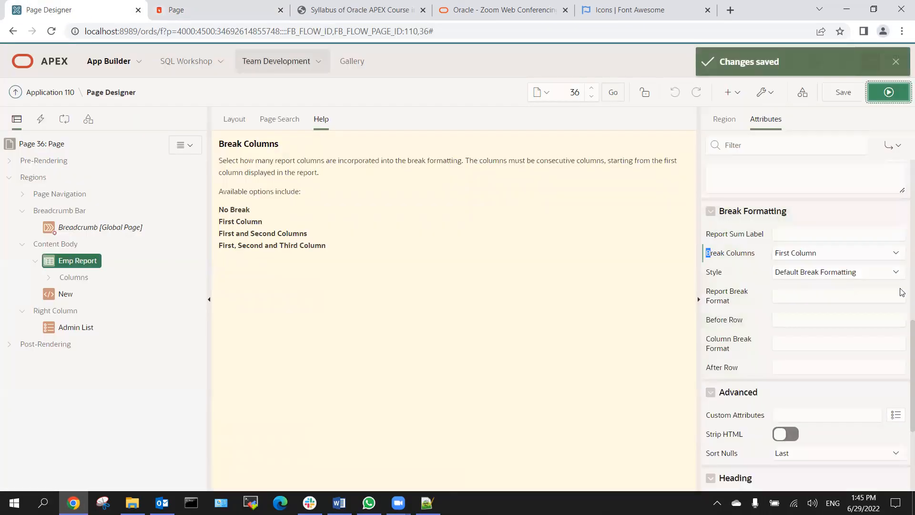
{"action": "left_click", "coordinate": [802, 260]}
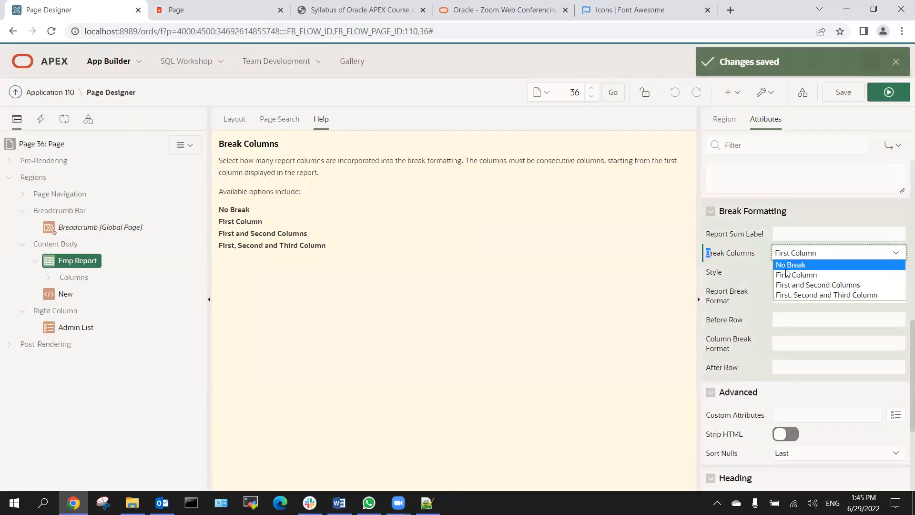
{"action": "left_click", "coordinate": [789, 264]}
{"action": "left_click", "coordinate": [793, 256]}
{"action": "left_click", "coordinate": [795, 274]}
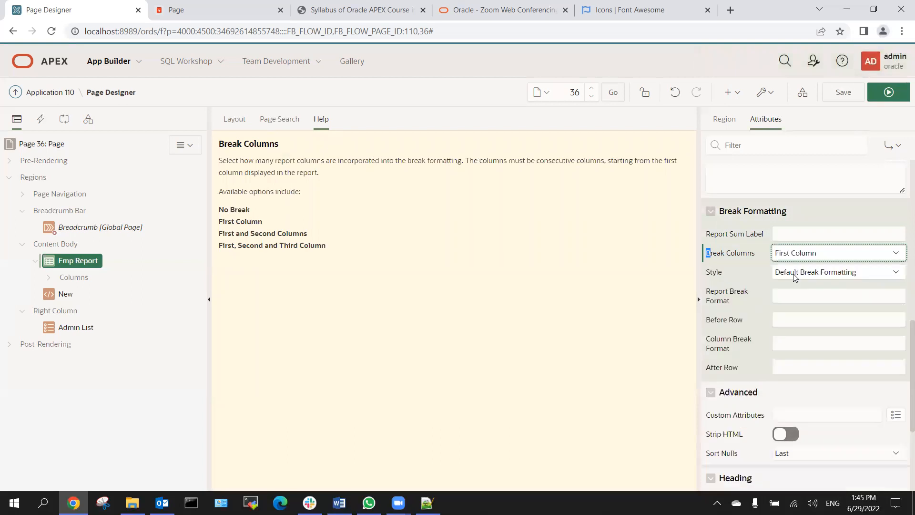
{"action": "left_click", "coordinate": [810, 275]}
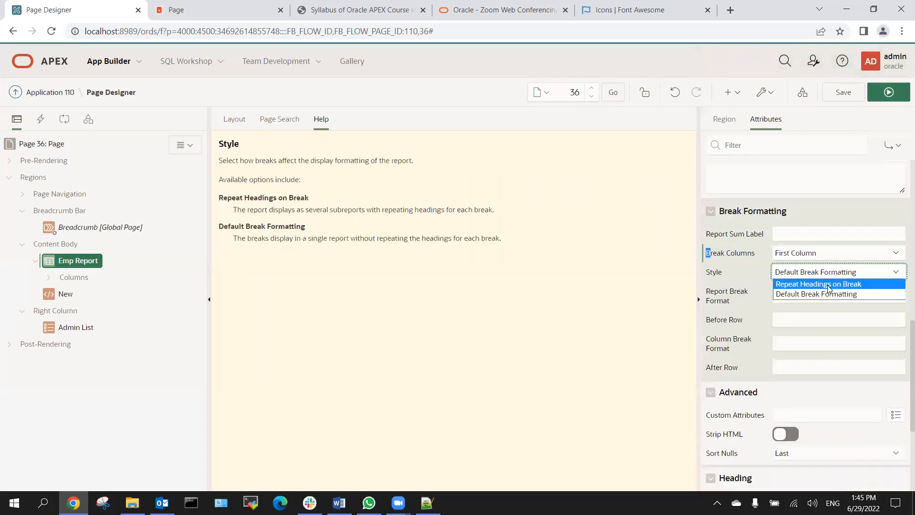
{"action": "left_click", "coordinate": [827, 286]}
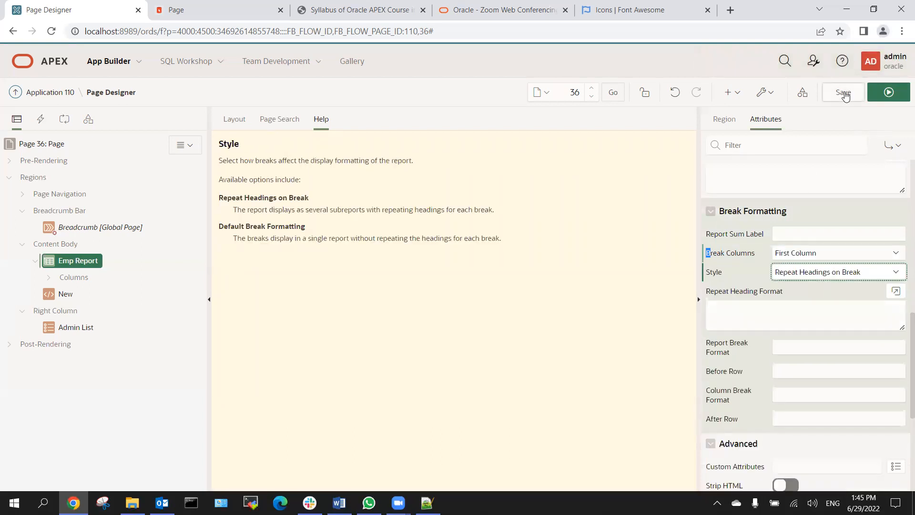
{"action": "left_click", "coordinate": [843, 93]}
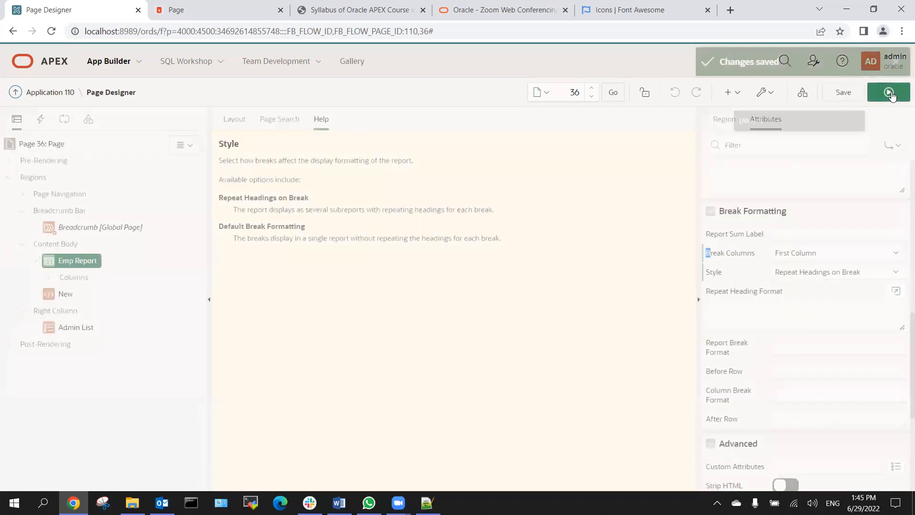
{"action": "left_click", "coordinate": [889, 92]}
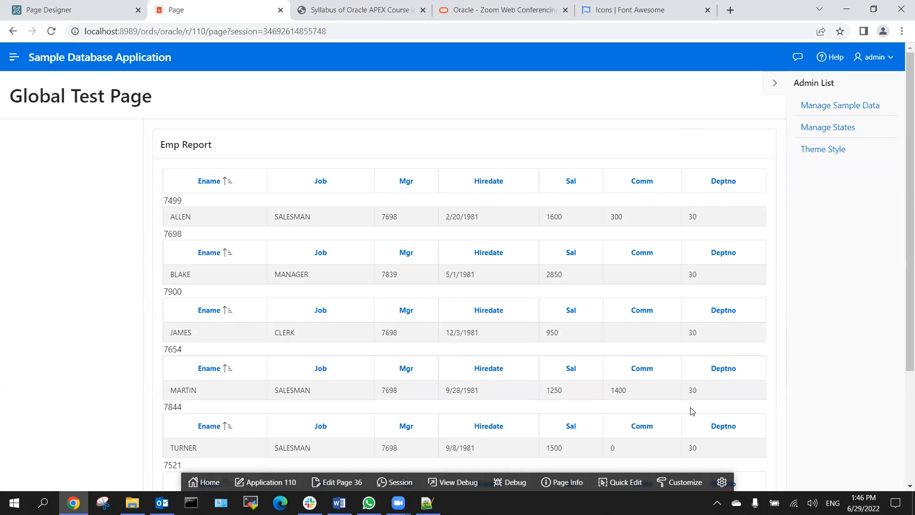
Return to Page Designer and set the Emp Report's Break Columns to No Break.
{"action": "left_click", "coordinate": [84, 10]}
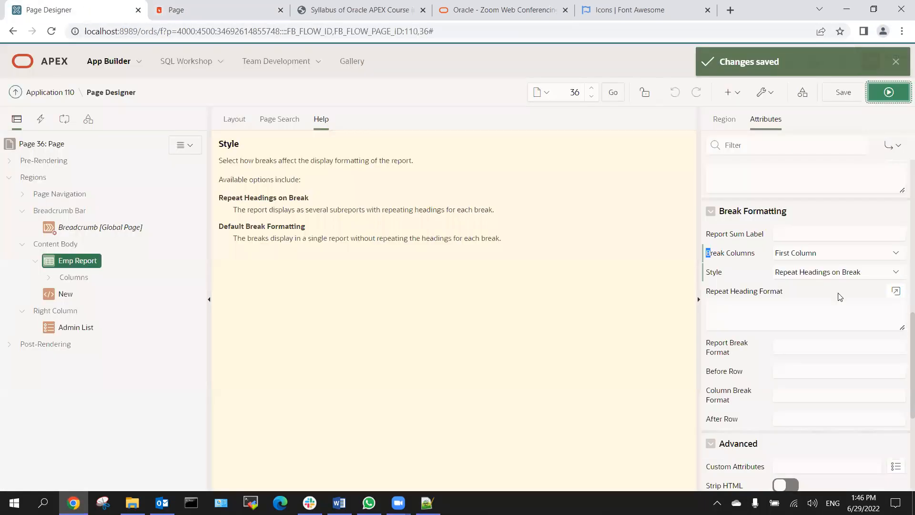
{"action": "left_click", "coordinate": [800, 253]}
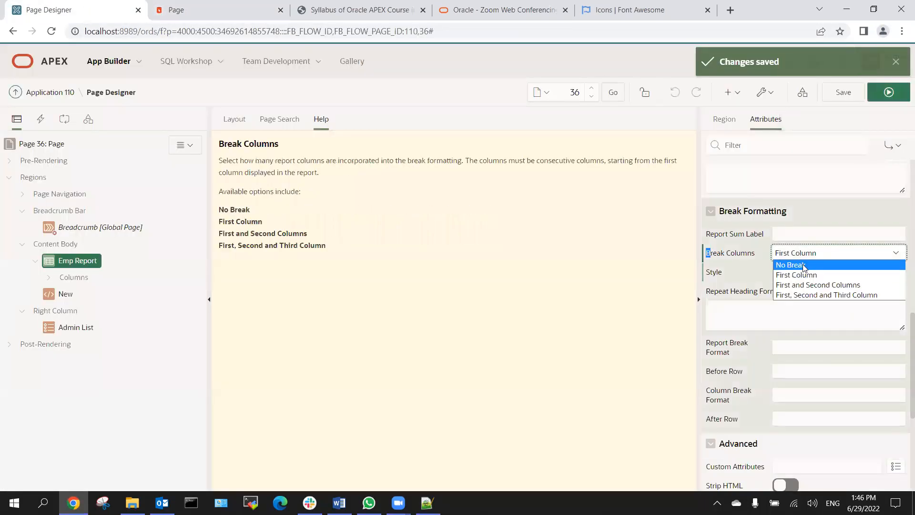
{"action": "left_click", "coordinate": [803, 266]}
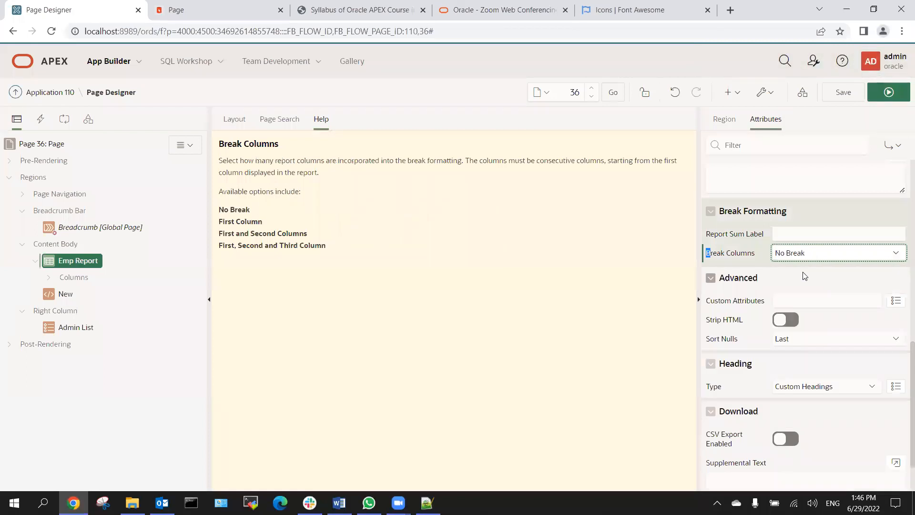
Enable CSV export for the Emp Report, run page 36 and download the report as a CSV file.
{"action": "scroll", "coordinate": [794, 292], "scroll_direction": "down", "scroll_amount": 1}
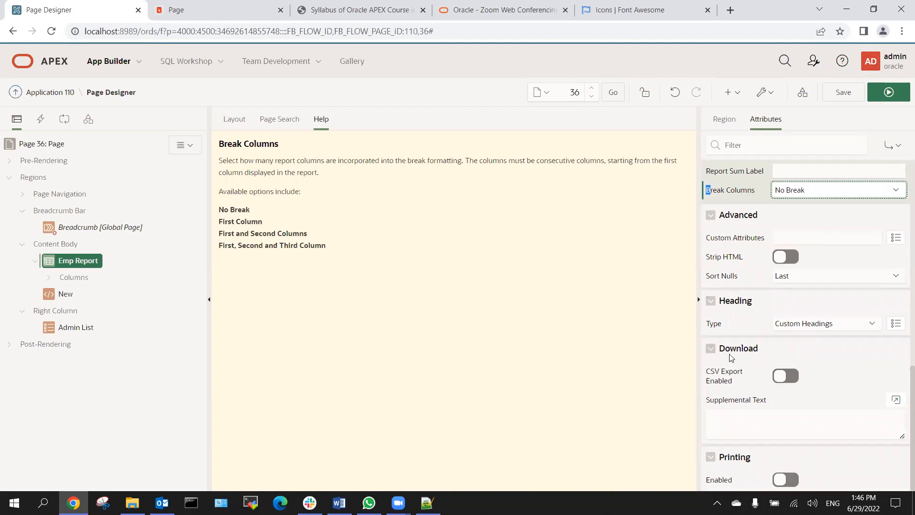
{"action": "left_click", "coordinate": [779, 375]}
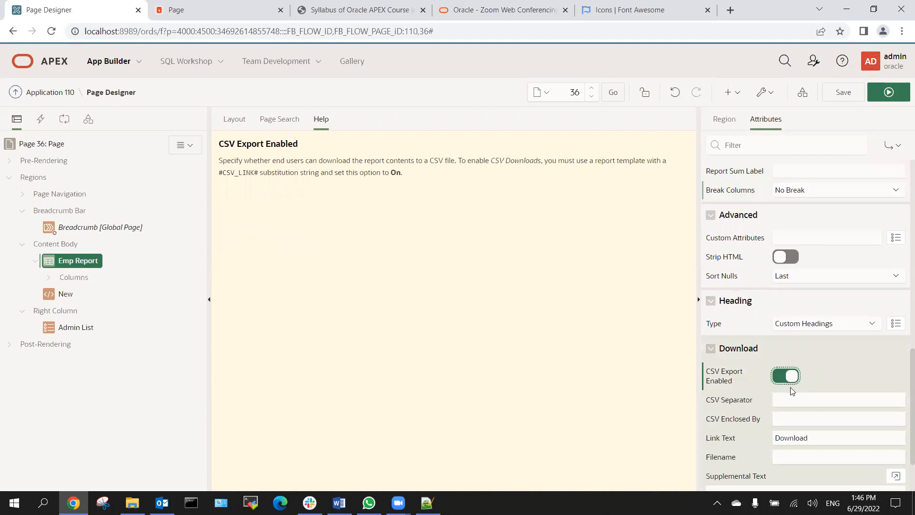
{"action": "left_click", "coordinate": [890, 93]}
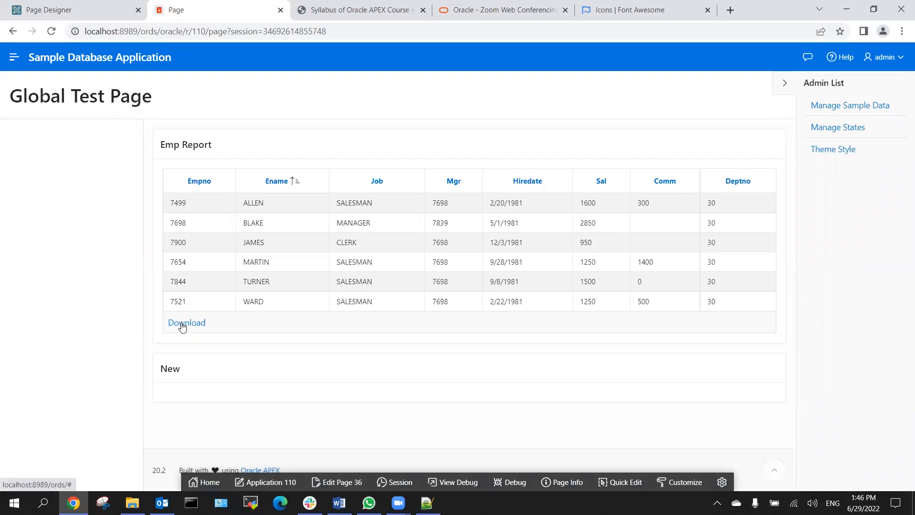
{"action": "left_click", "coordinate": [191, 324]}
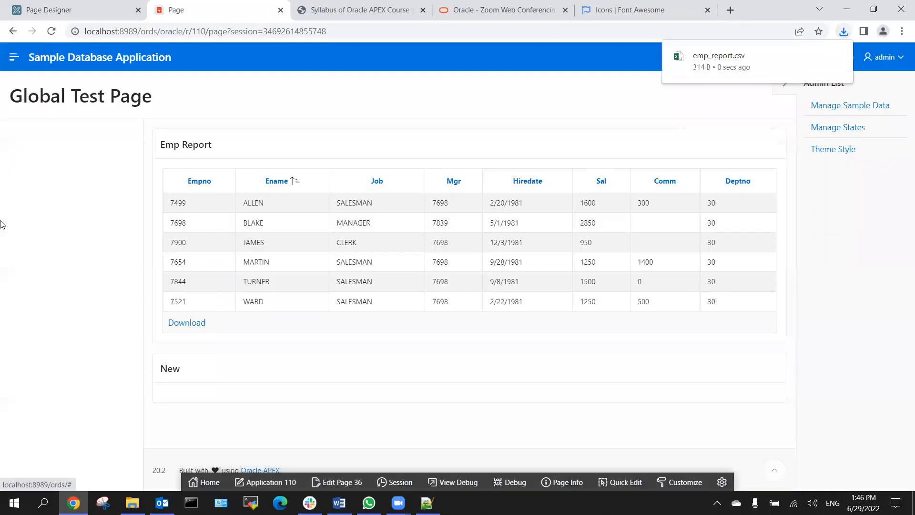
Check the module topics in the Oracle APEX course syllabus PDF, then return to Page Designer.
{"action": "left_click", "coordinate": [74, 9]}
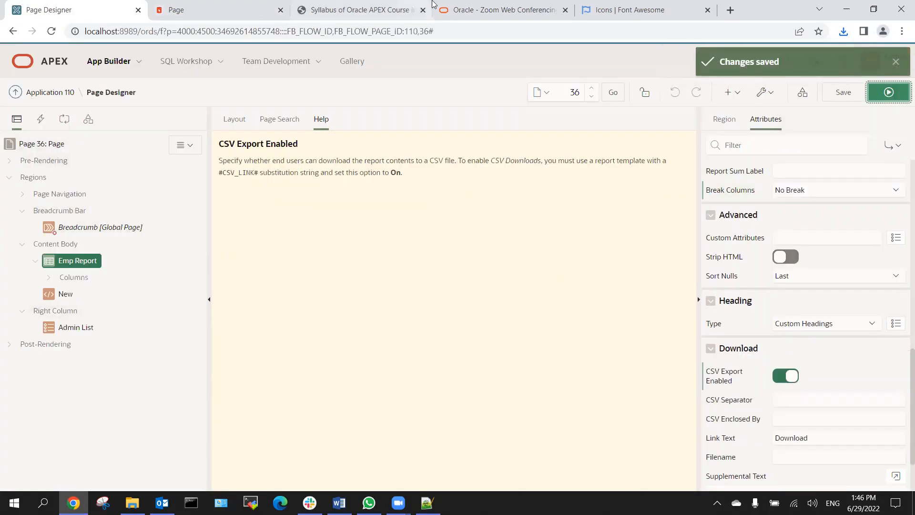
{"action": "left_click", "coordinate": [362, 14]}
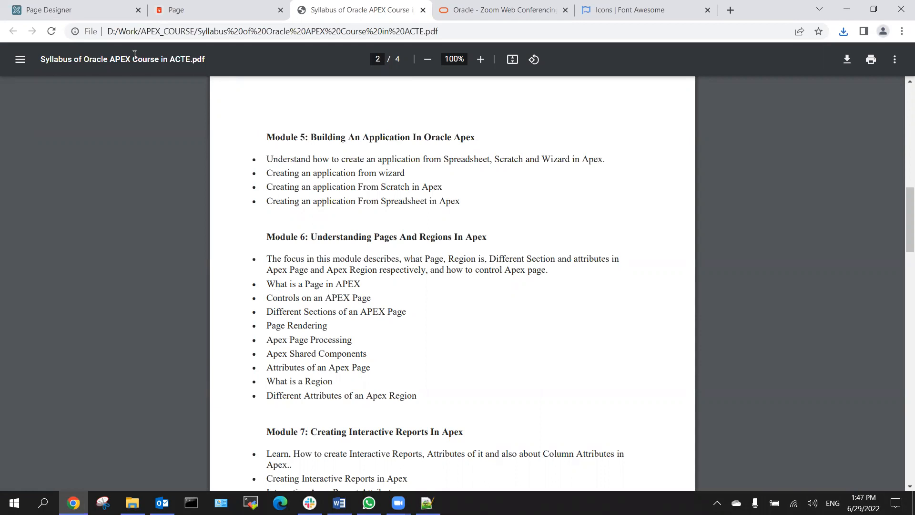
{"action": "left_click", "coordinate": [88, 11]}
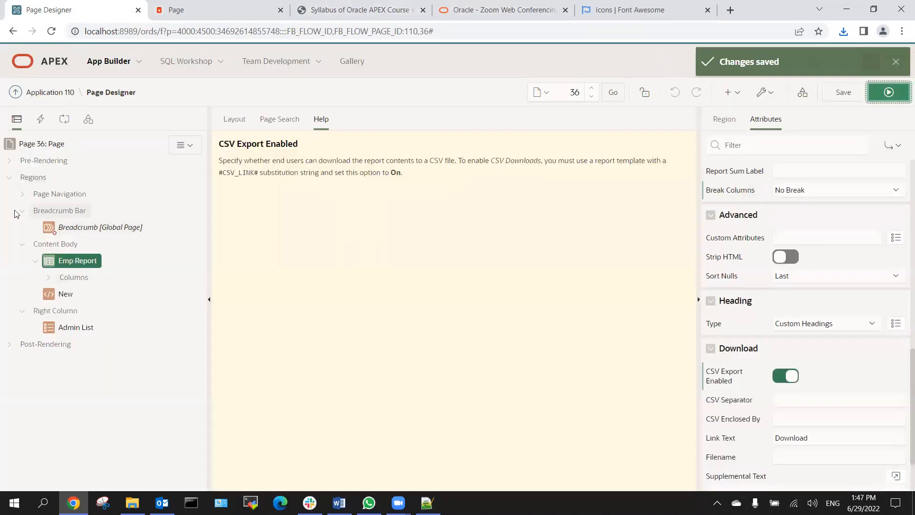
Look over the page's dynamic action events and Content Body regions, run page 36 and return to Page Designer.
{"action": "left_click", "coordinate": [40, 123]}
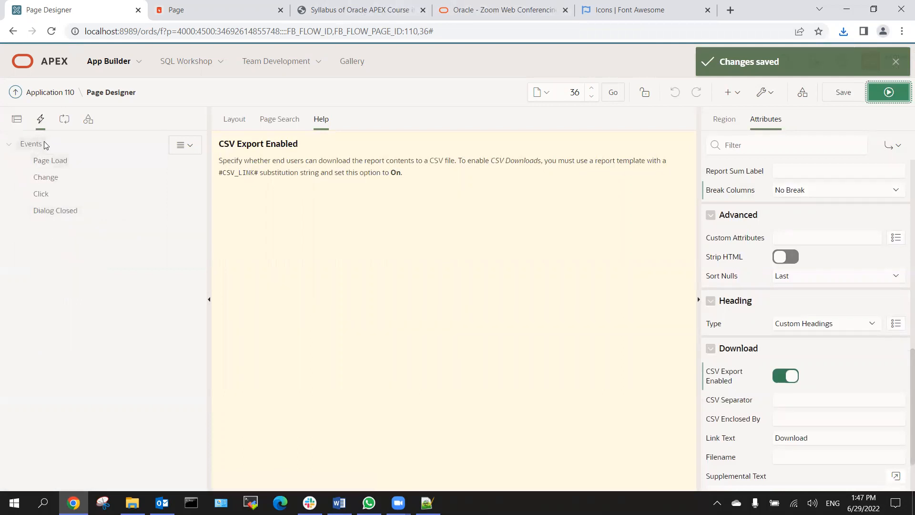
{"action": "left_click", "coordinate": [17, 120]}
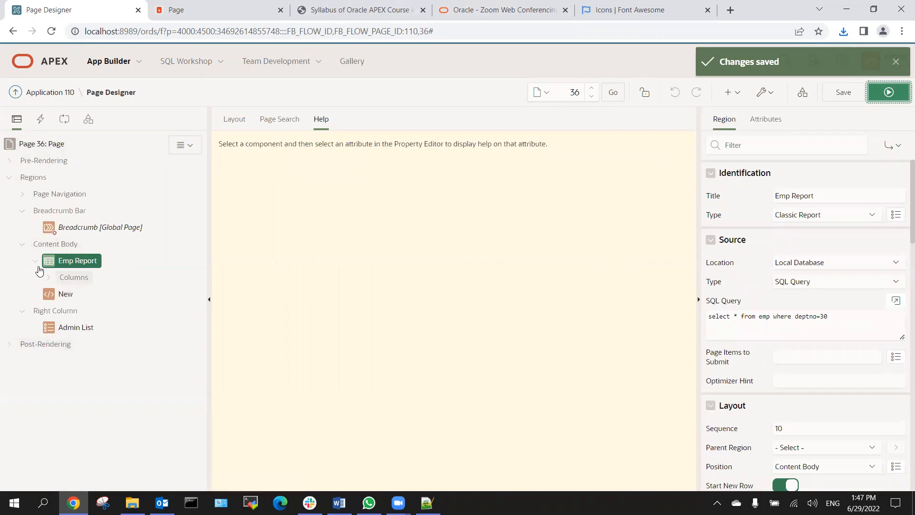
{"action": "left_click", "coordinate": [65, 294]}
{"action": "left_click", "coordinate": [66, 261]}
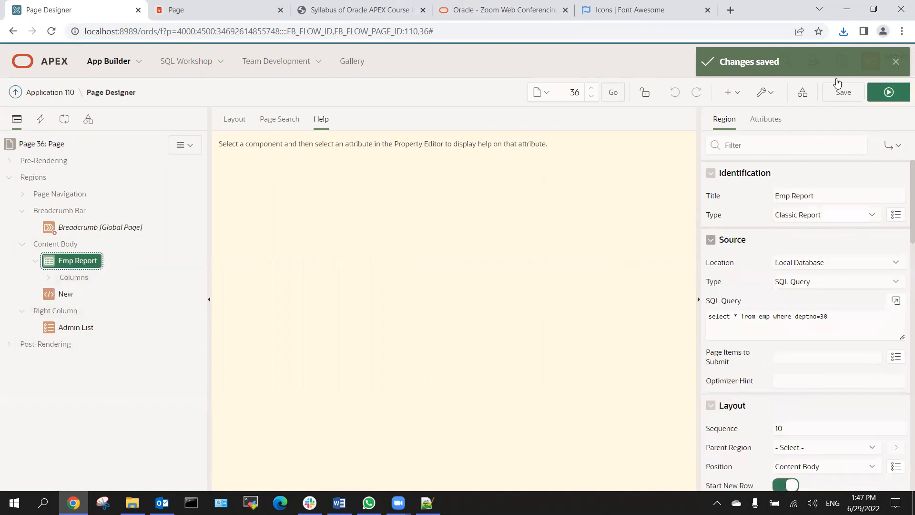
{"action": "left_click", "coordinate": [894, 92]}
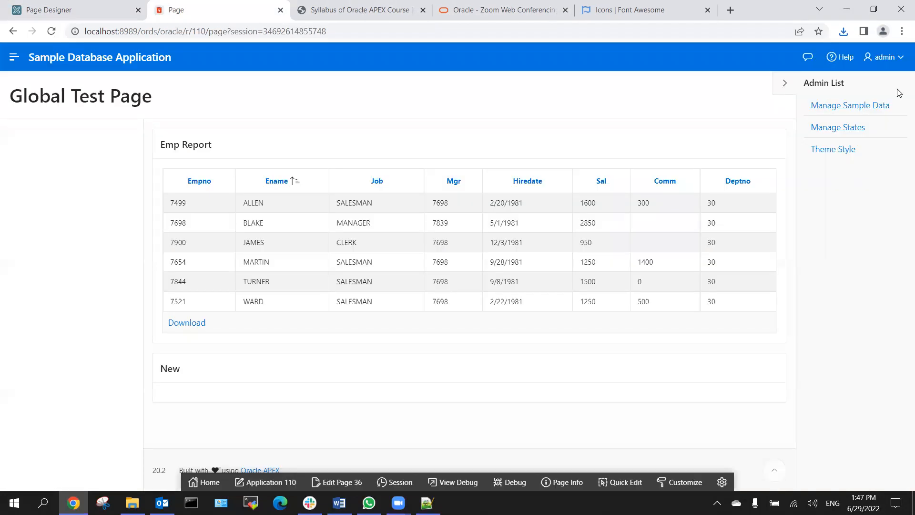
{"action": "left_click", "coordinate": [88, 12]}
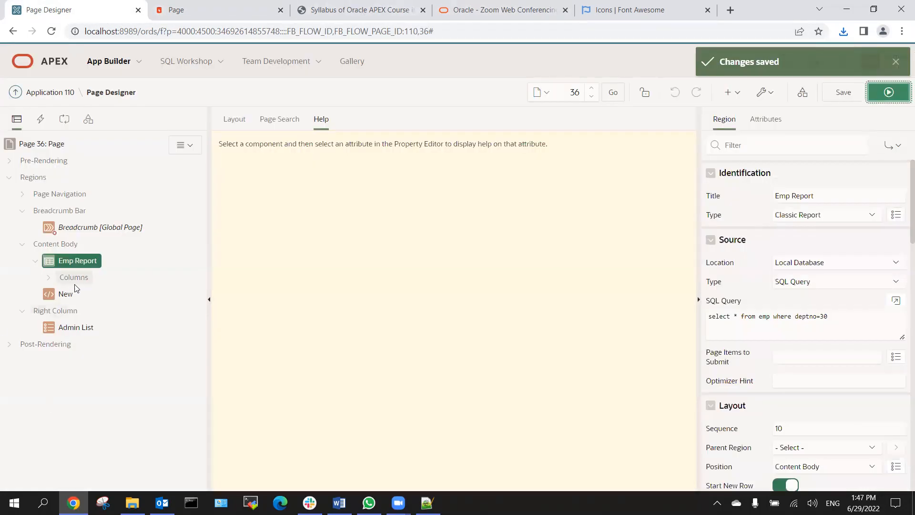
Turn off Start New Row for the New region so it sits beside Emp Report, and run page 36.
{"action": "left_click", "coordinate": [62, 294]}
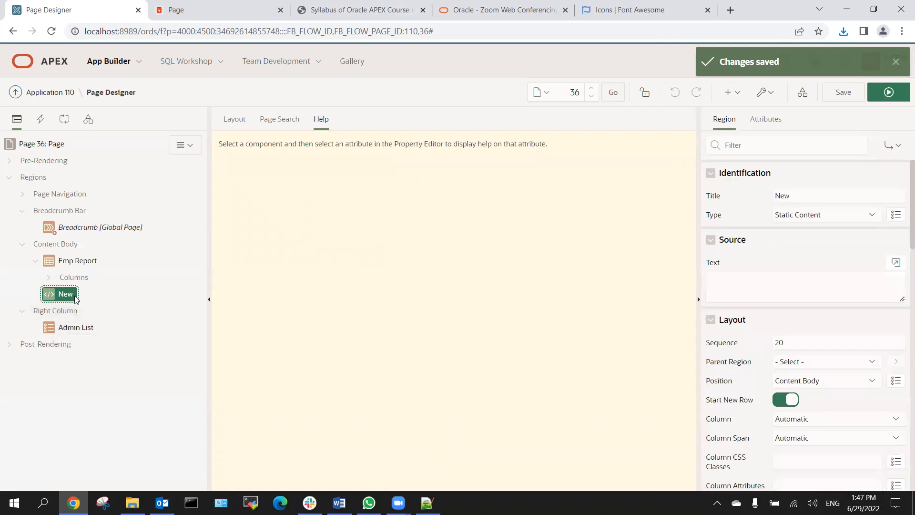
{"action": "left_click", "coordinate": [234, 119]}
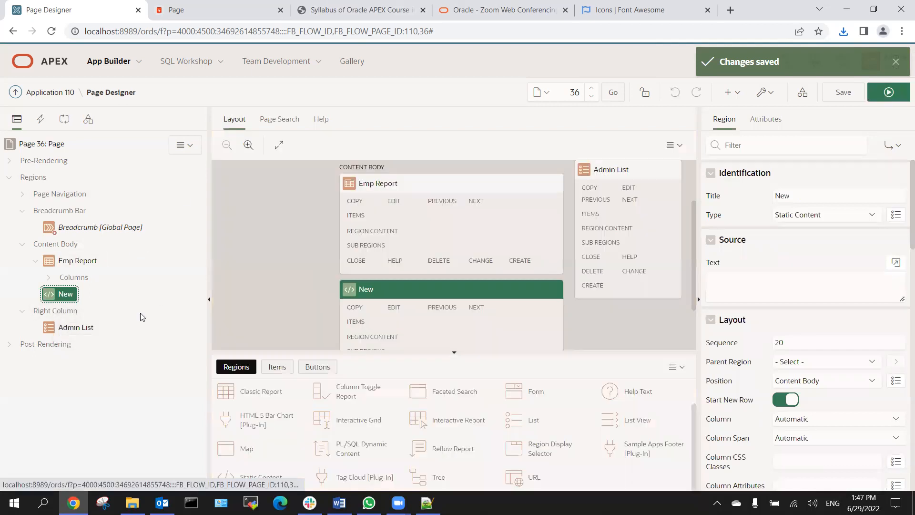
{"action": "left_click", "coordinate": [365, 183]}
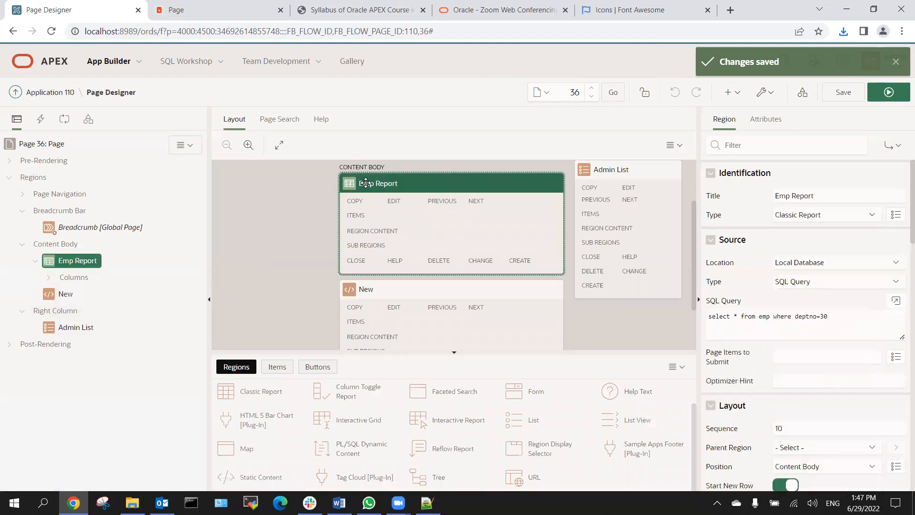
{"action": "left_click", "coordinate": [366, 287]}
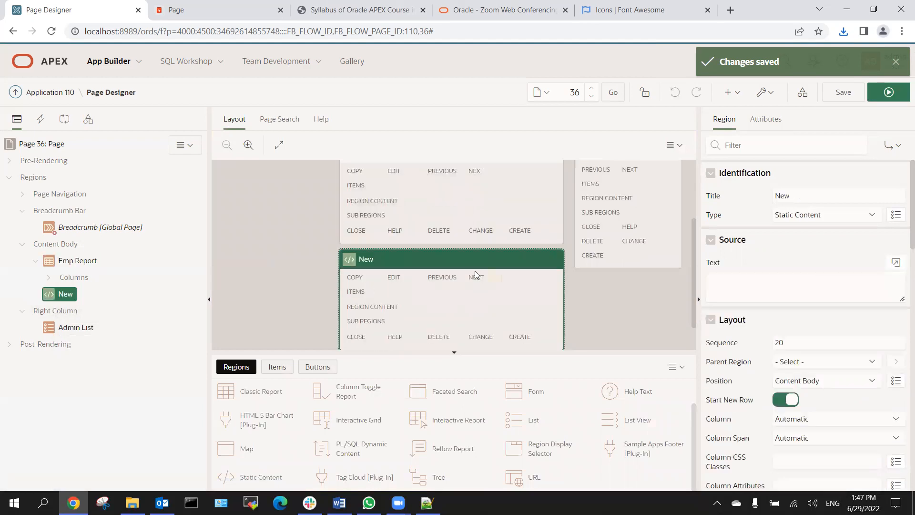
{"action": "scroll", "coordinate": [475, 275], "scroll_direction": "up", "scroll_amount": 3}
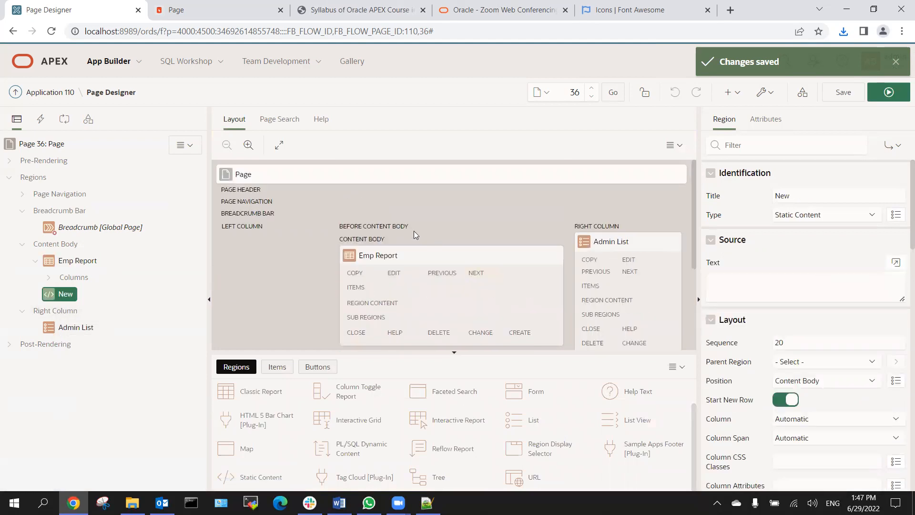
{"action": "right_click", "coordinate": [394, 250]}
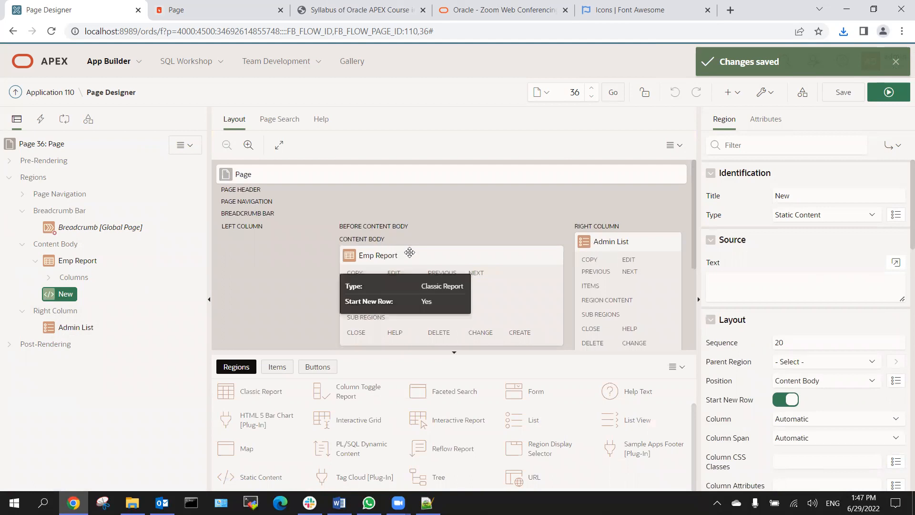
{"action": "scroll", "coordinate": [430, 259], "scroll_direction": "down", "scroll_amount": 2}
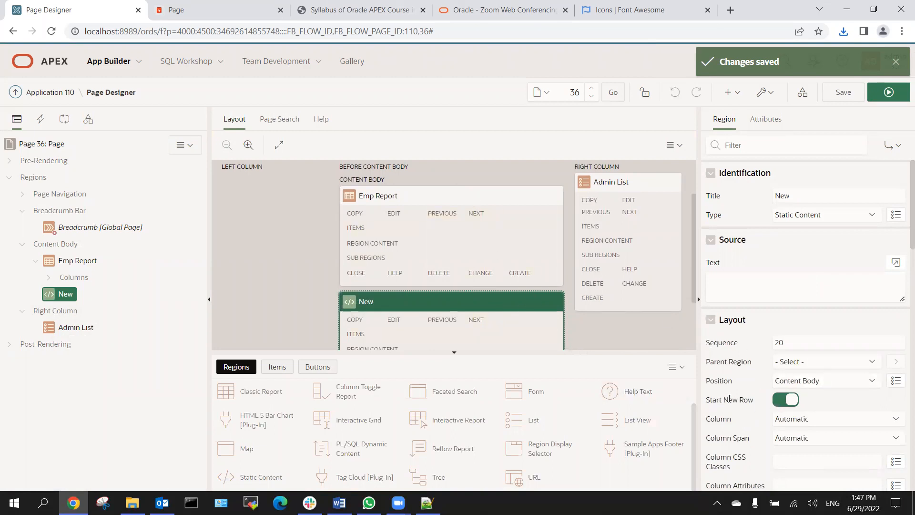
{"action": "left_click", "coordinate": [783, 401]}
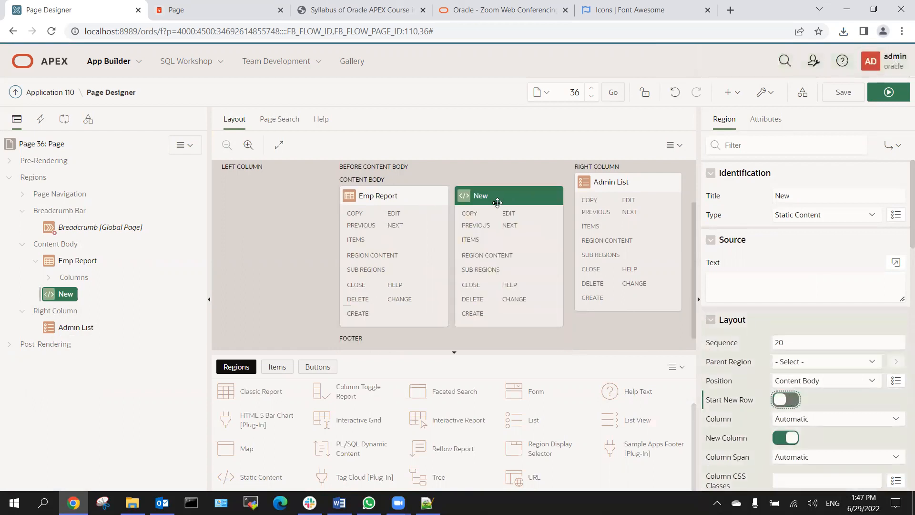
{"action": "left_click", "coordinate": [890, 93]}
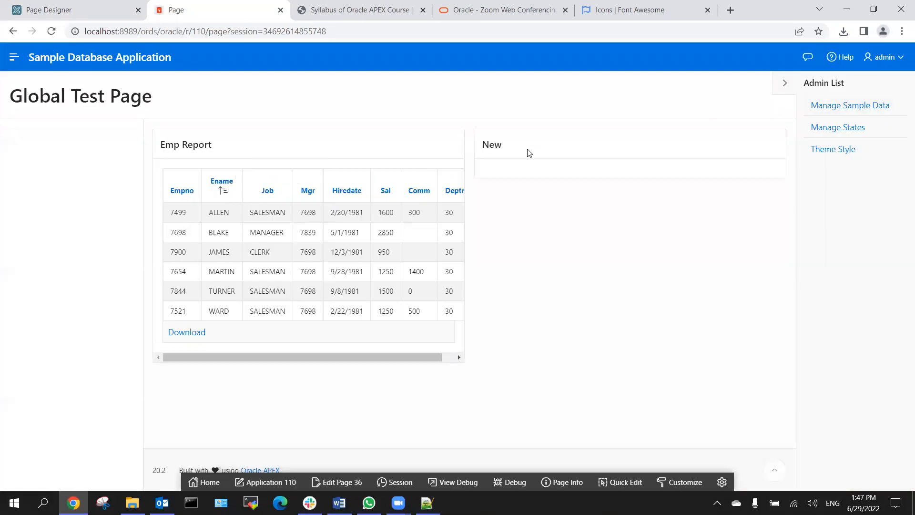
Return to Page Designer and create a page item named P36_EMP in the New region.
{"action": "left_click", "coordinate": [72, 10]}
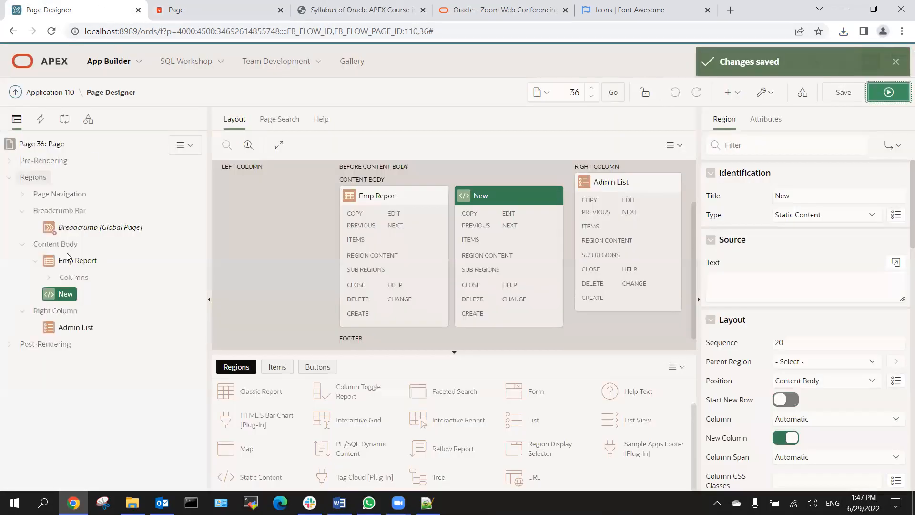
{"action": "right_click", "coordinate": [69, 297]}
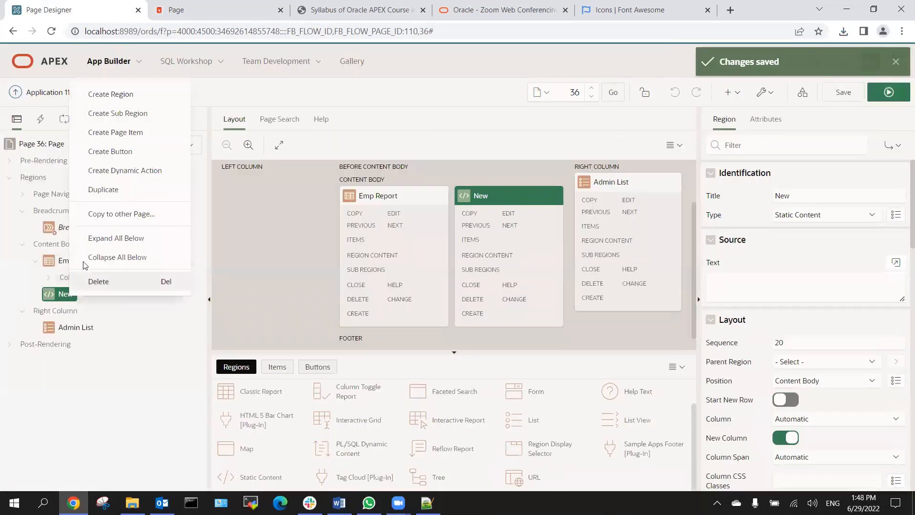
{"action": "left_click", "coordinate": [133, 137]}
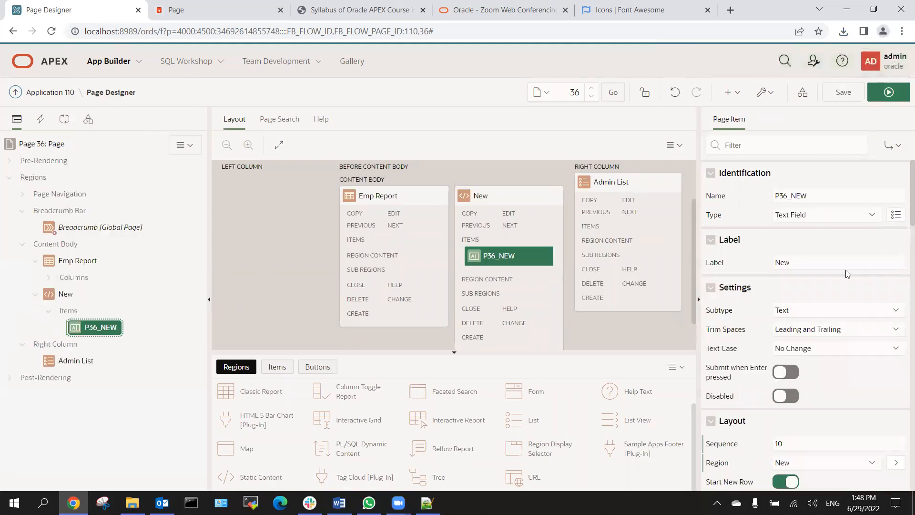
{"action": "left_click", "coordinate": [822, 198]}
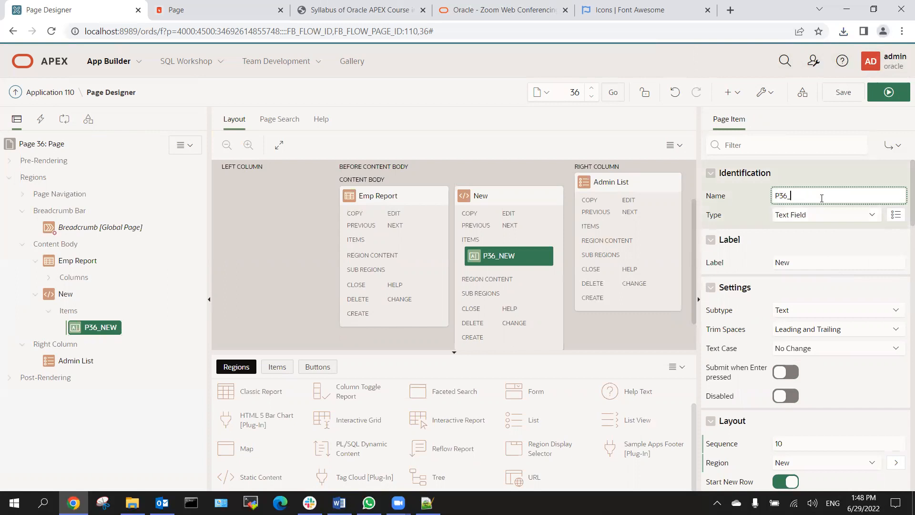
{"action": "type", "text": "EMP"}
{"action": "key", "text": "Tab"}
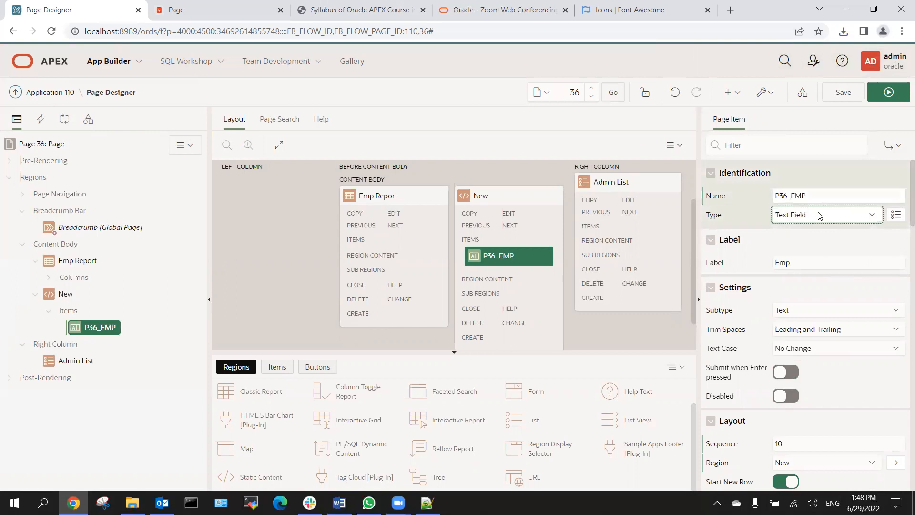
Change the P36_EMP item's type to Select List.
{"action": "left_click", "coordinate": [819, 215]}
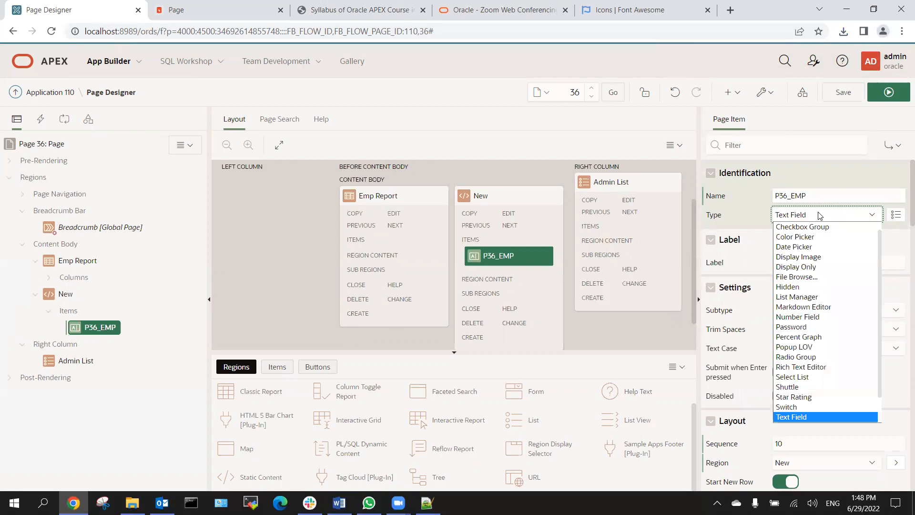
{"action": "key", "text": "Down"}
{"action": "key", "text": "Down"}
{"action": "key", "text": "Down"}
{"action": "key", "text": "s"}
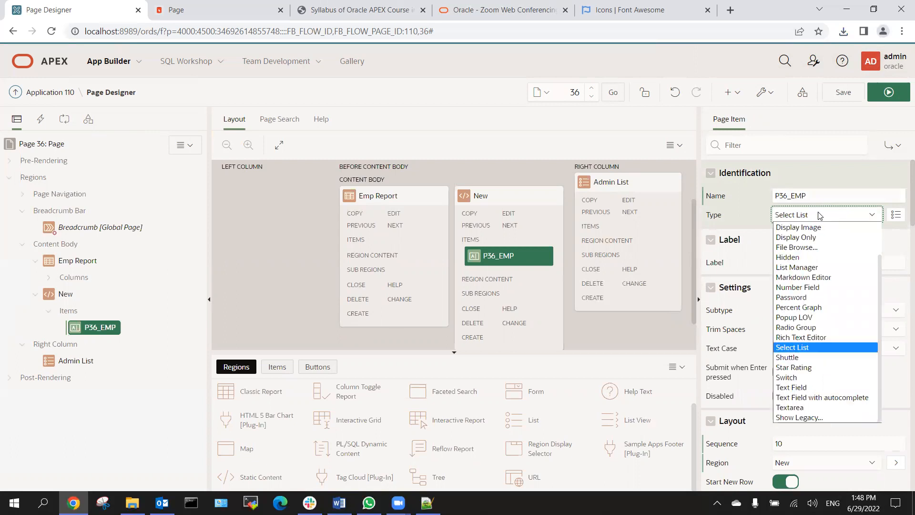
{"action": "key", "text": "Return"}
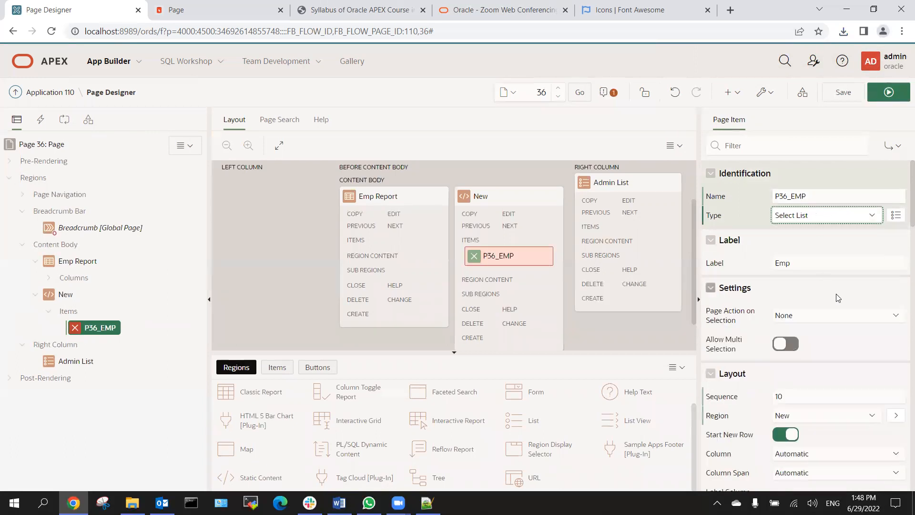
Set P36_EMP's List of Values to the SQL Query "select ename,empno from emp where deptno=30".
{"action": "scroll", "coordinate": [821, 328], "scroll_direction": "down", "scroll_amount": 5}
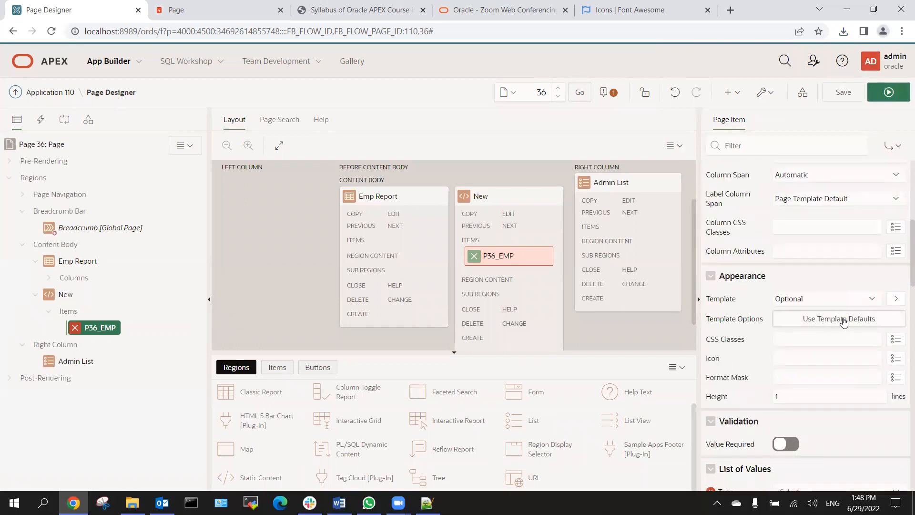
{"action": "scroll", "coordinate": [847, 319], "scroll_direction": "down", "scroll_amount": 4}
{"action": "left_click", "coordinate": [825, 314]}
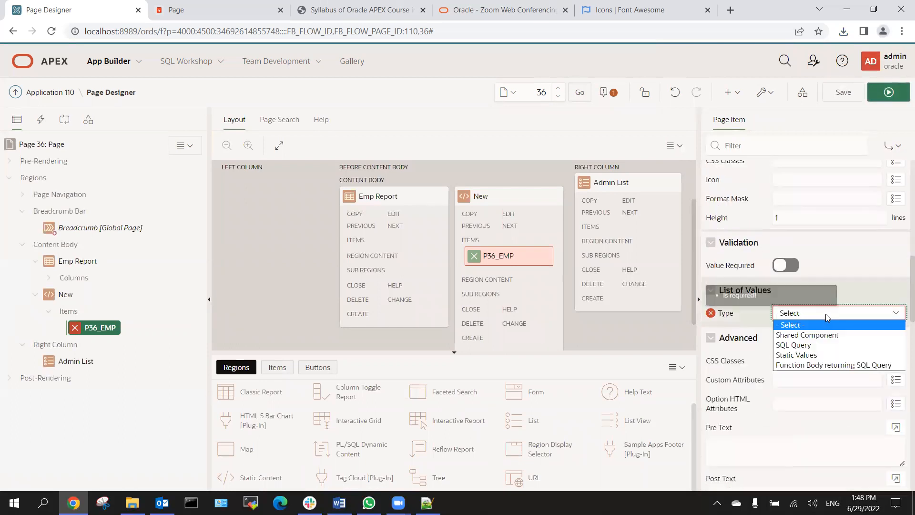
{"action": "left_click", "coordinate": [798, 346]}
{"action": "left_click", "coordinate": [747, 350]}
{"action": "type", "text": "select ename,empno from emp where deptno=30"}
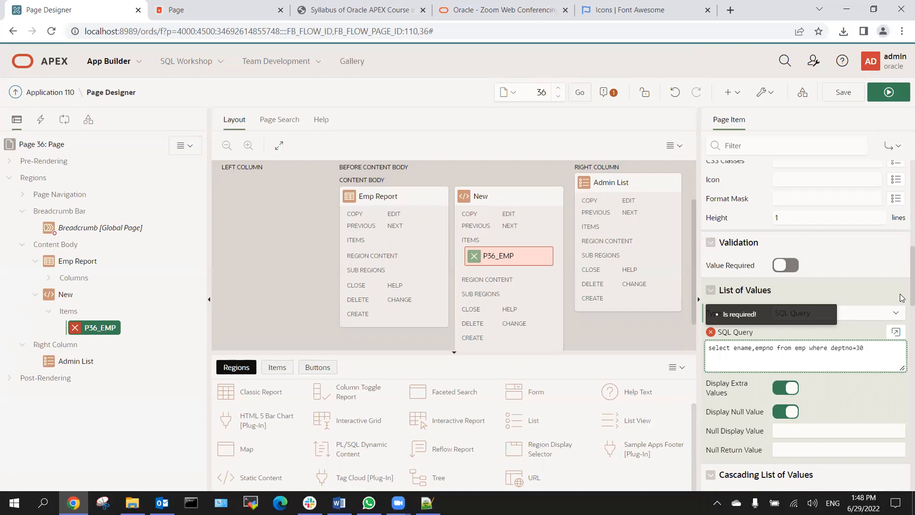
Save and run page 36, and check the options in the Emp select list.
{"action": "left_click", "coordinate": [842, 99]}
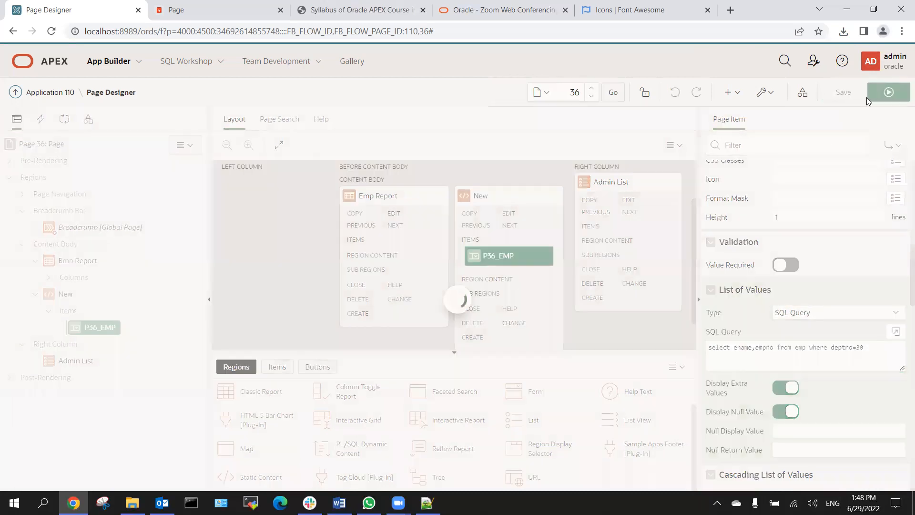
{"action": "left_click", "coordinate": [889, 93]}
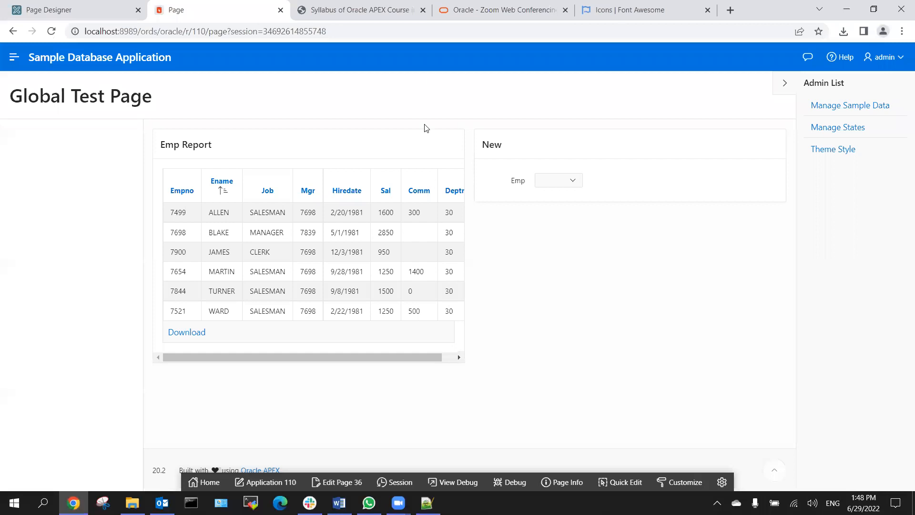
{"action": "left_click", "coordinate": [565, 182]}
{"action": "left_click", "coordinate": [566, 183]}
Return to Page Designer and add a second page item to the New region, named P36_EMP_DET.
{"action": "left_click", "coordinate": [91, 6]}
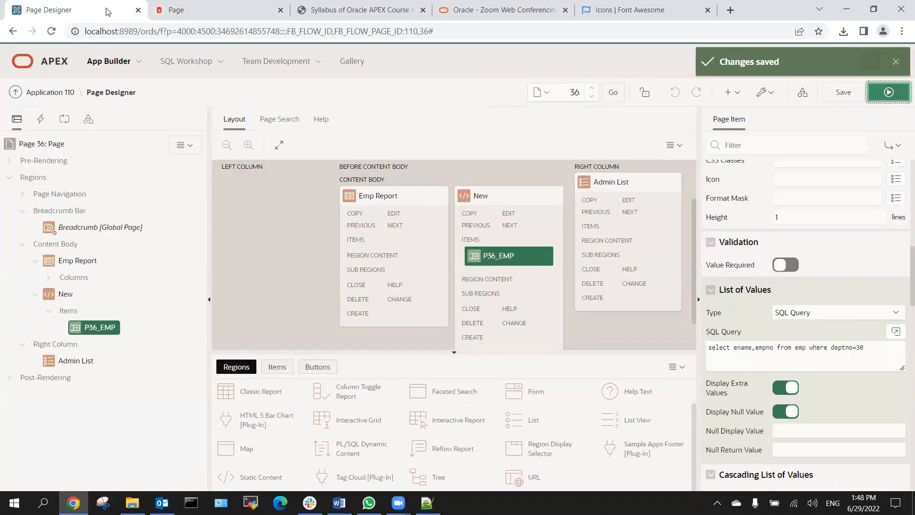
{"action": "right_click", "coordinate": [101, 327]}
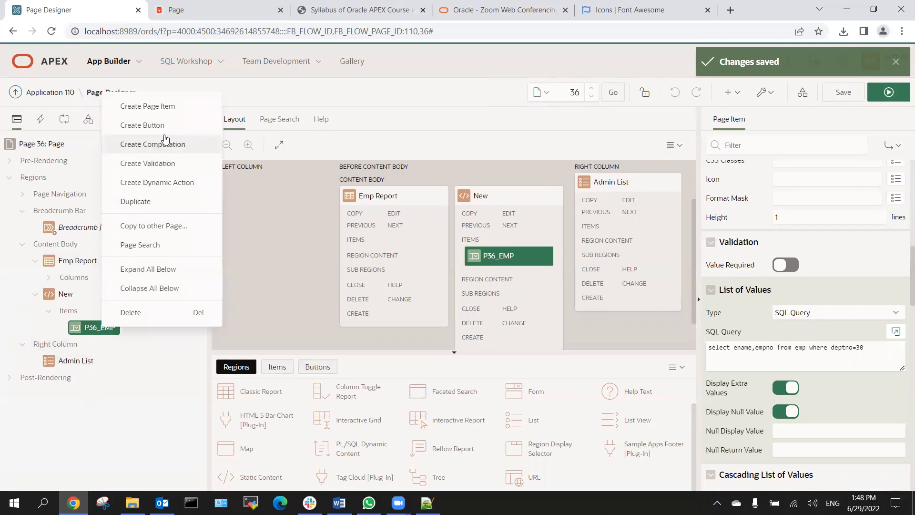
{"action": "left_click", "coordinate": [162, 106]}
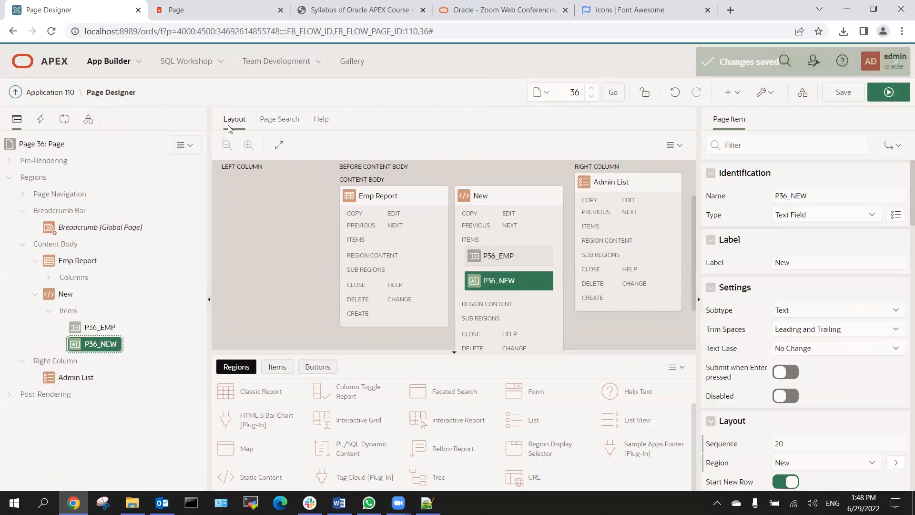
{"action": "left_click", "coordinate": [810, 196]}
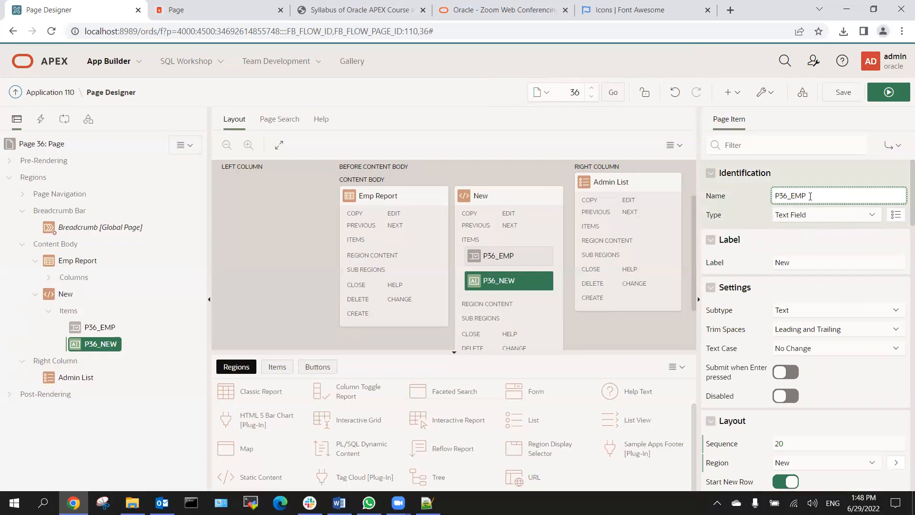
{"action": "type", "text": "EMP_DE"}
{"action": "key", "text": "Tab"}
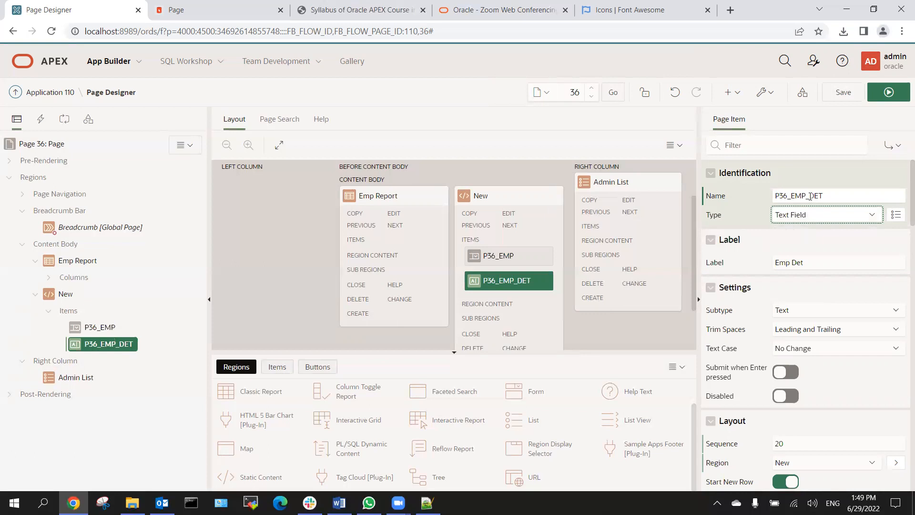
Change the P36_EMP_DET item's type to Textarea, then save and run page 36.
{"action": "left_click", "coordinate": [818, 220]}
{"action": "key", "text": "Down"}
{"action": "key", "text": "Down"}
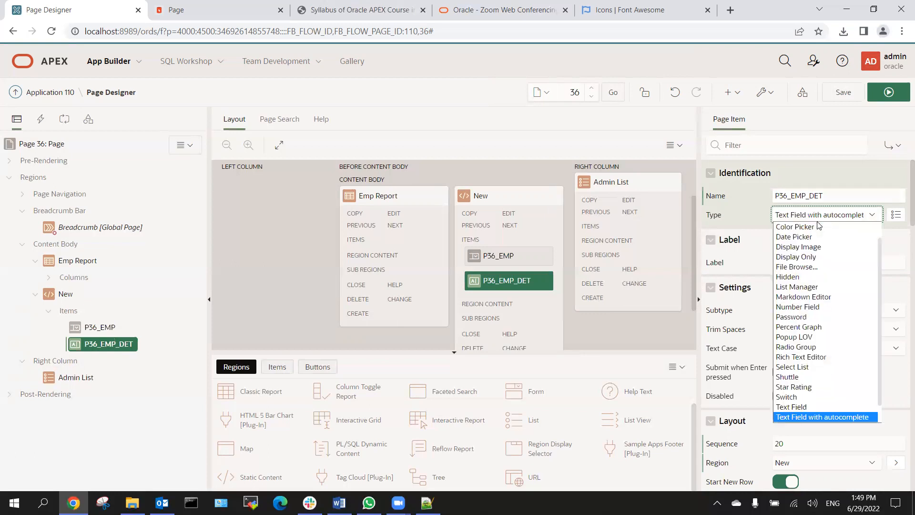
{"action": "key", "text": "Return"}
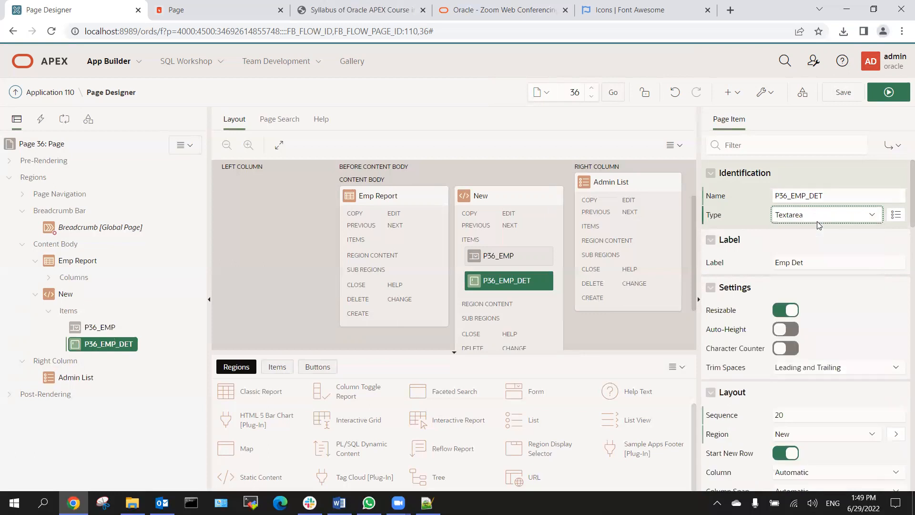
{"action": "left_click", "coordinate": [838, 93]}
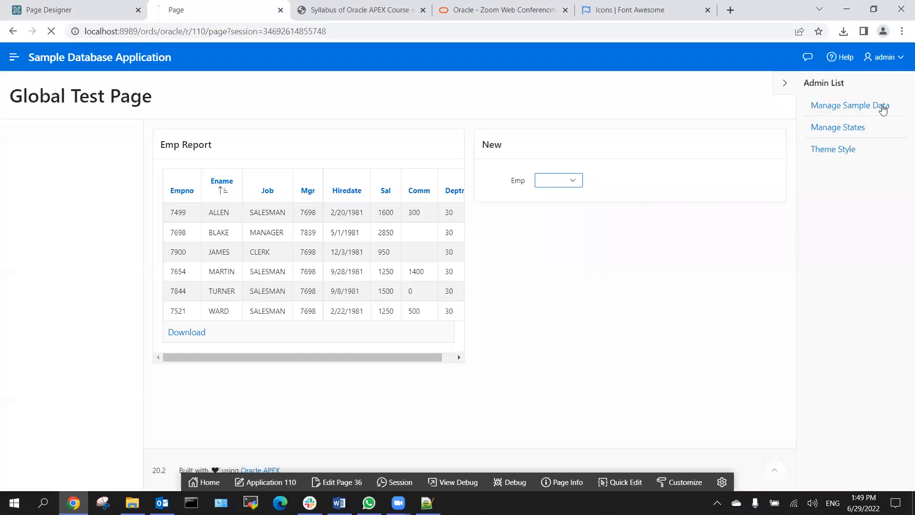
Return to Page Designer and review the Emp Report and New regions and the P36_EMP and P36_EMP_DET items.
{"action": "left_click", "coordinate": [102, 11]}
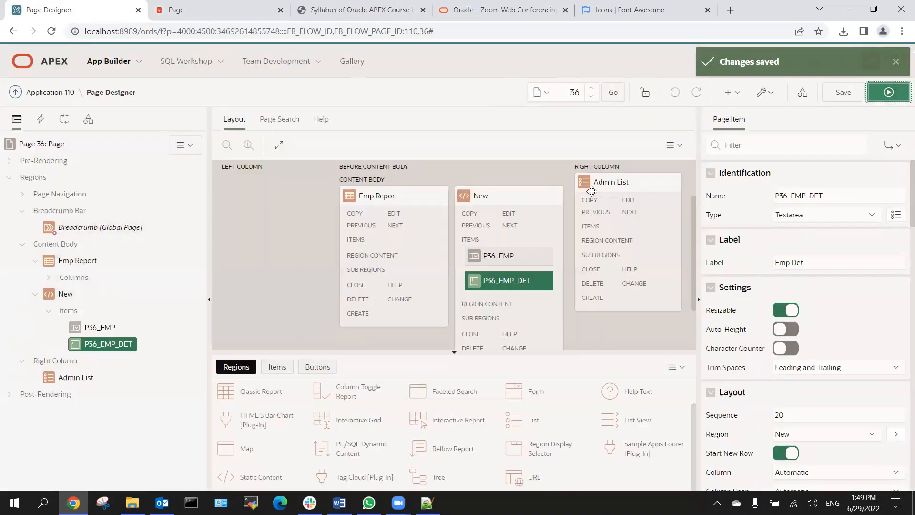
{"action": "left_click", "coordinate": [377, 193]}
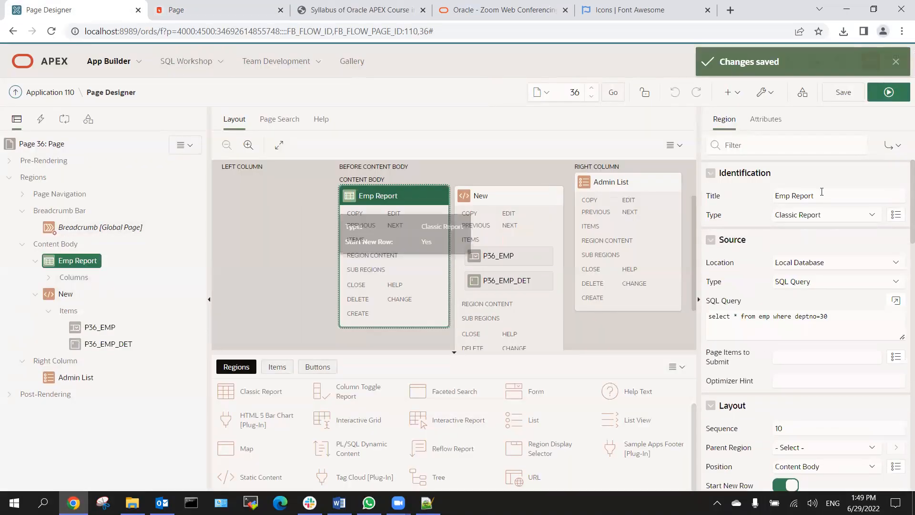
{"action": "left_click", "coordinate": [515, 194]}
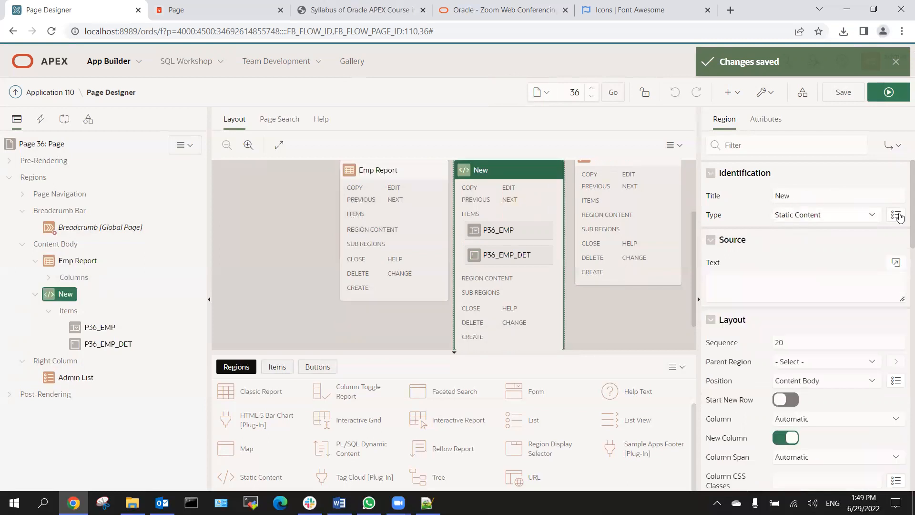
{"action": "left_click", "coordinate": [100, 328]}
{"action": "left_click", "coordinate": [106, 342]}
{"action": "left_click", "coordinate": [100, 332]}
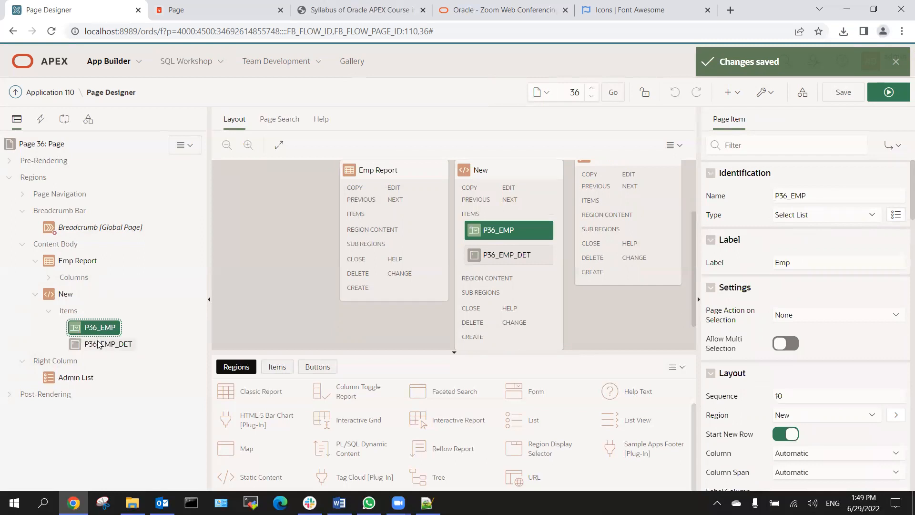
{"action": "right_click", "coordinate": [99, 344]}
{"action": "left_click", "coordinate": [101, 332]}
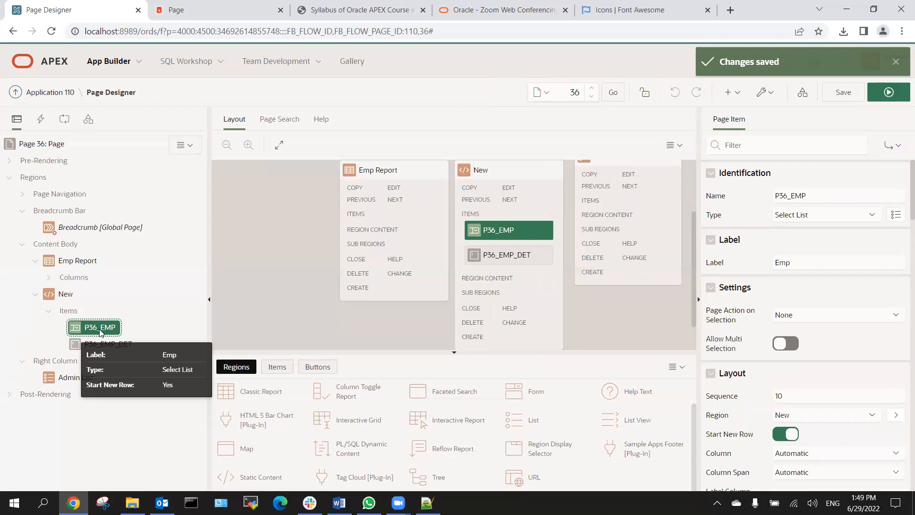
Create a dynamic action on the P36_EMP item and review its Change event and default Show action.
{"action": "left_click", "coordinate": [80, 343]}
{"action": "left_click", "coordinate": [85, 332]}
{"action": "right_click", "coordinate": [86, 332]}
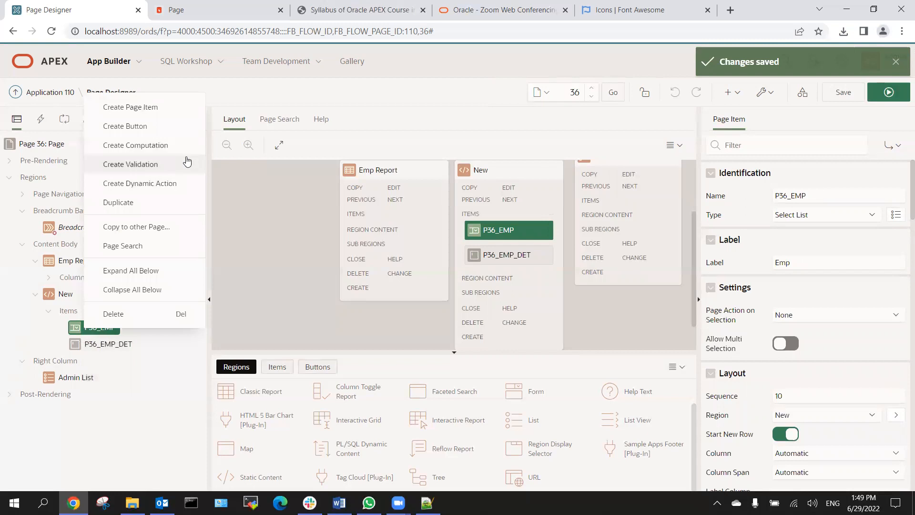
{"action": "left_click", "coordinate": [169, 184]}
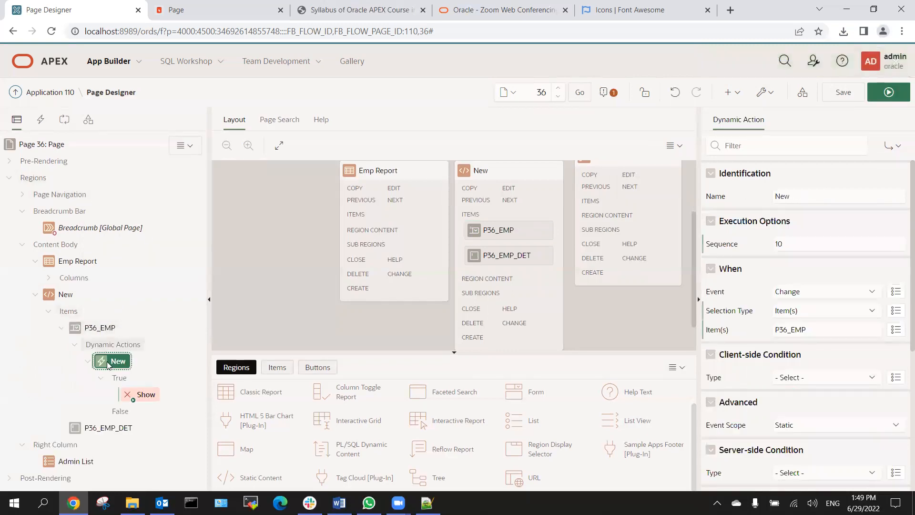
{"action": "left_click", "coordinate": [135, 395]}
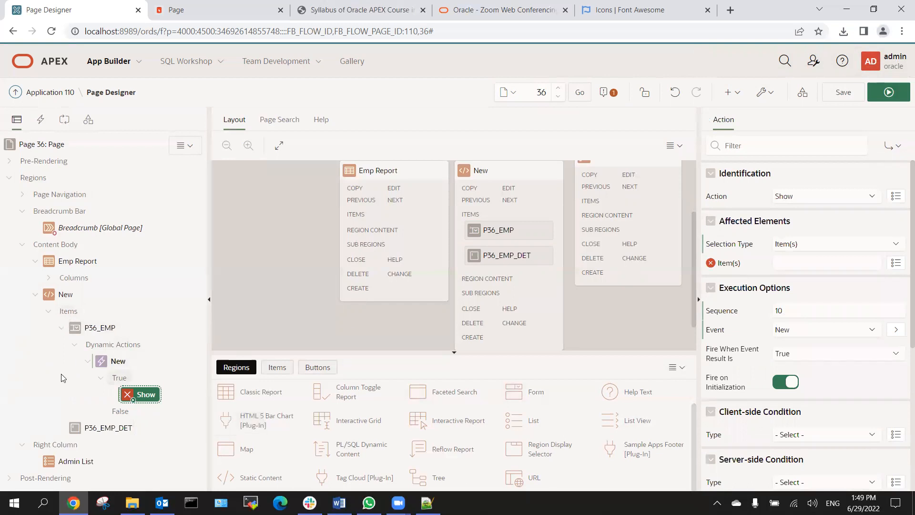
{"action": "left_click", "coordinate": [113, 361]}
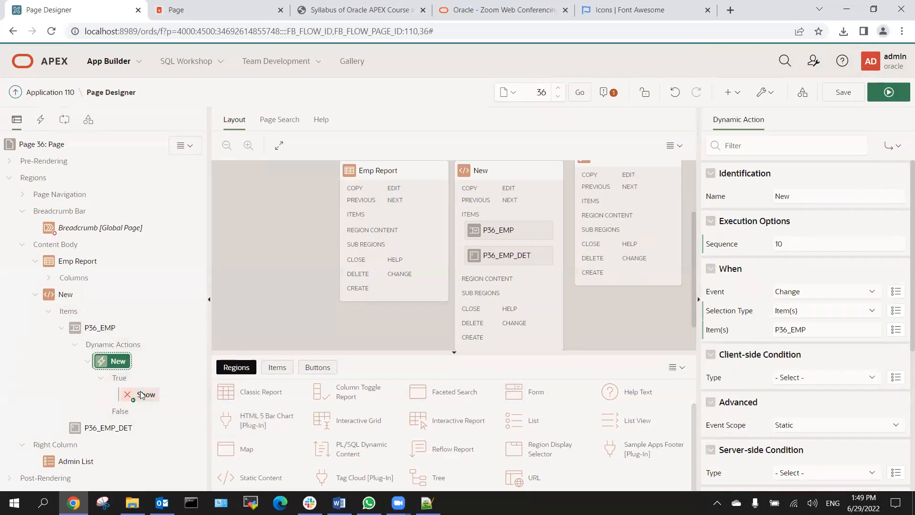
Change the Show action to Set Value and choose SQL Statement as its set type.
{"action": "left_click", "coordinate": [140, 395]}
{"action": "left_click", "coordinate": [801, 197]}
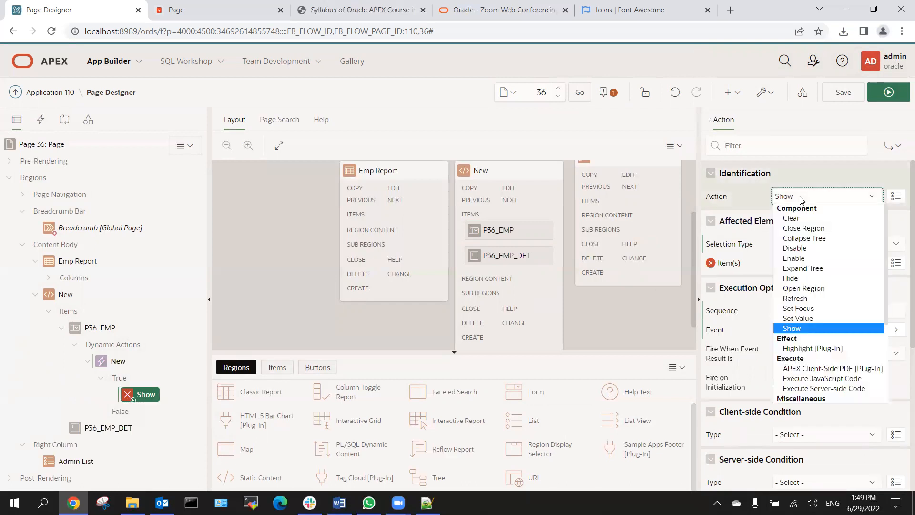
{"action": "left_click", "coordinate": [798, 318]}
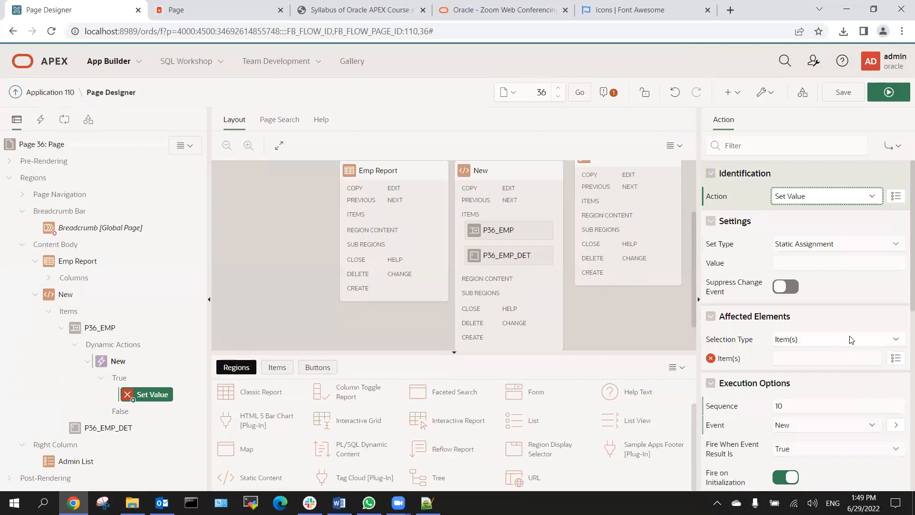
{"action": "left_click", "coordinate": [797, 248]}
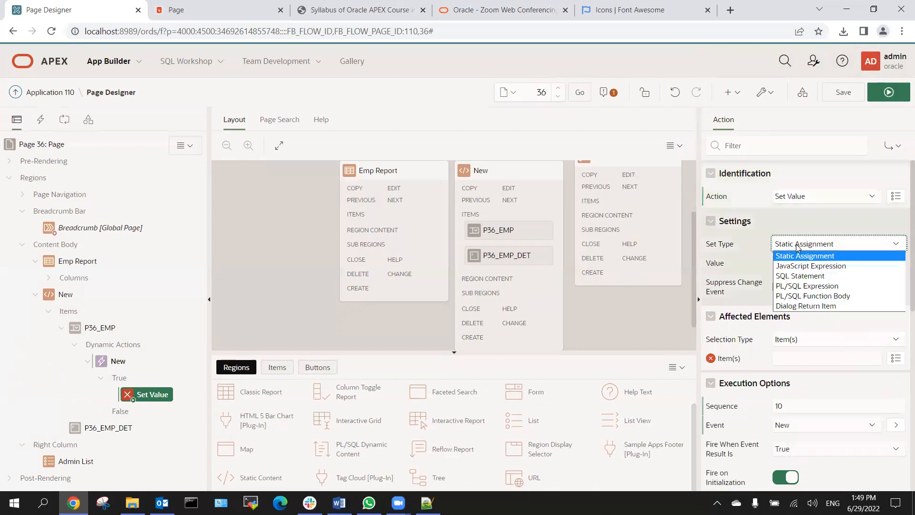
{"action": "left_click", "coordinate": [802, 276]}
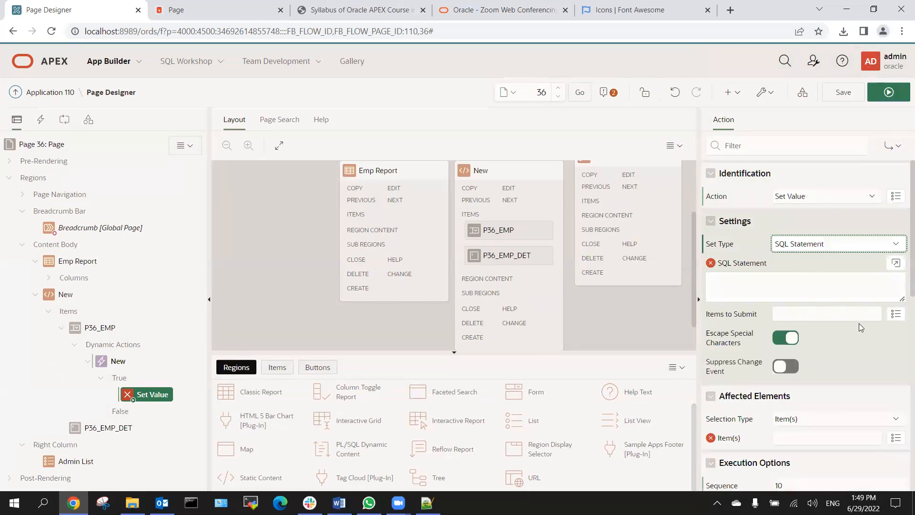
Set P36_EMP as the item to submit and P36_EMP_DET as the affected item of the Set Value action.
{"action": "left_click", "coordinate": [896, 315]}
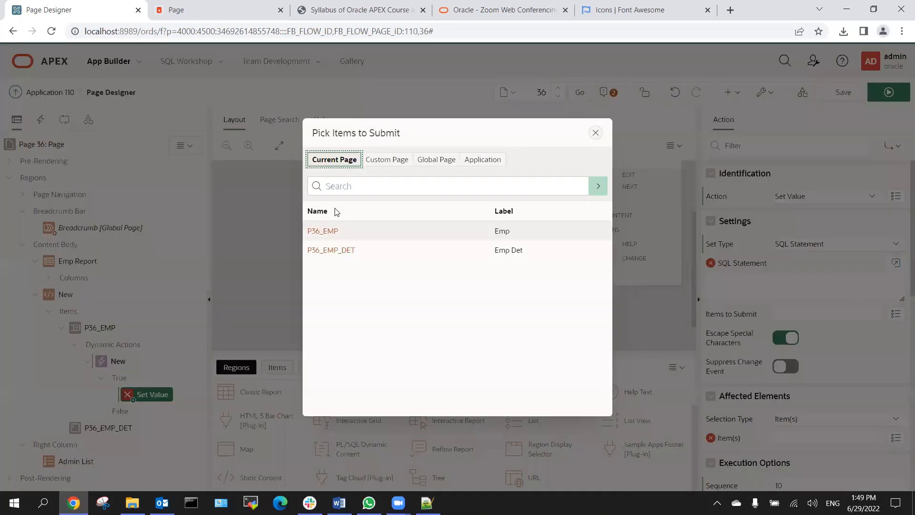
{"action": "left_click", "coordinate": [319, 231]}
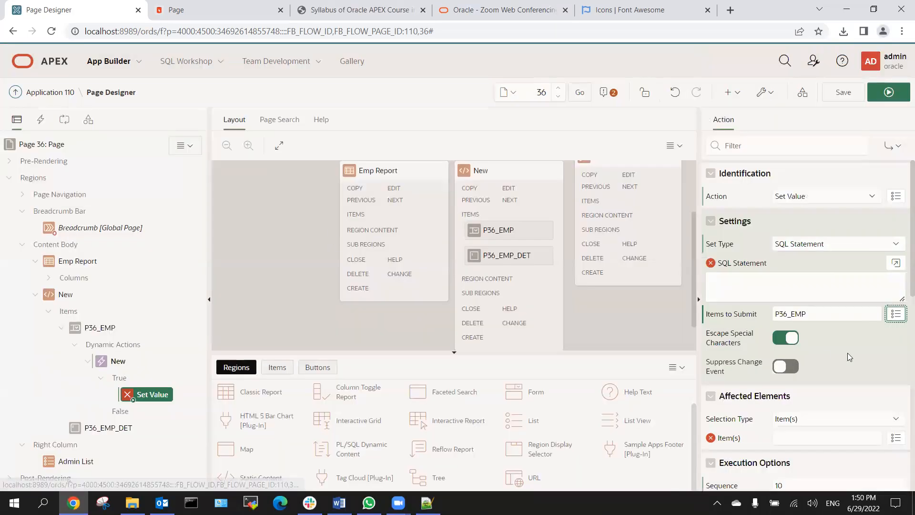
{"action": "left_click", "coordinate": [896, 438]}
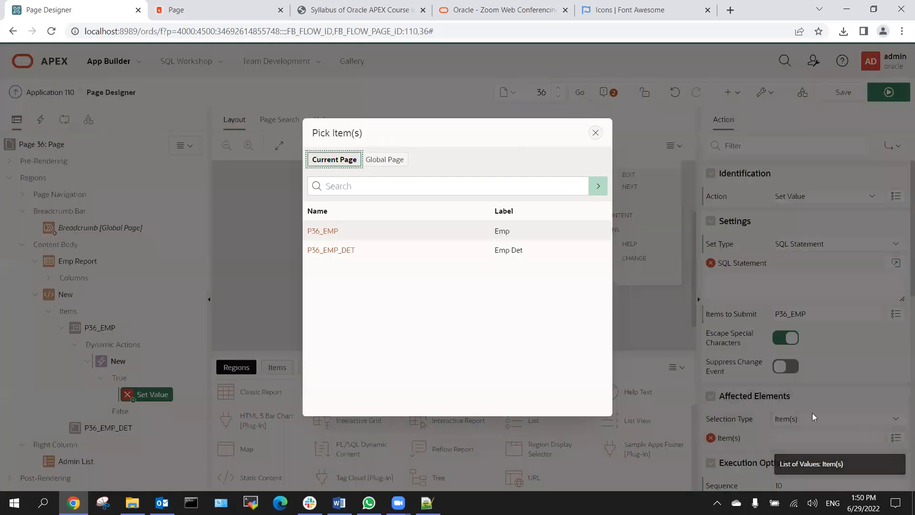
{"action": "left_click", "coordinate": [318, 251]}
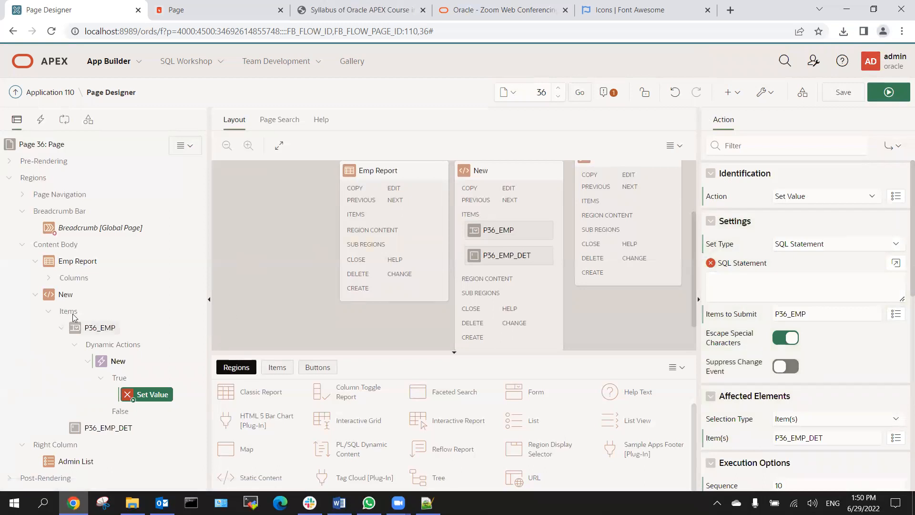
Rename the dynamic action on P36_EMP as "get detail for employee".
{"action": "left_click", "coordinate": [114, 362]}
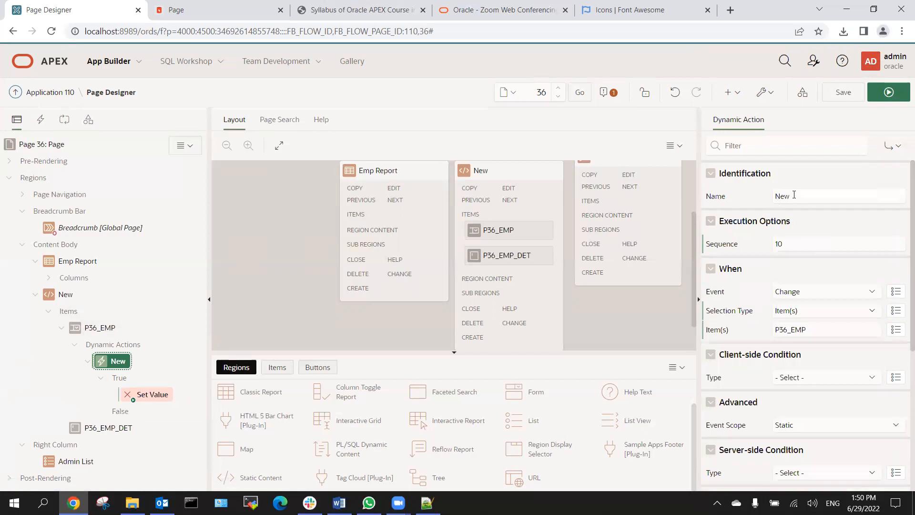
{"action": "left_click", "coordinate": [751, 191]}
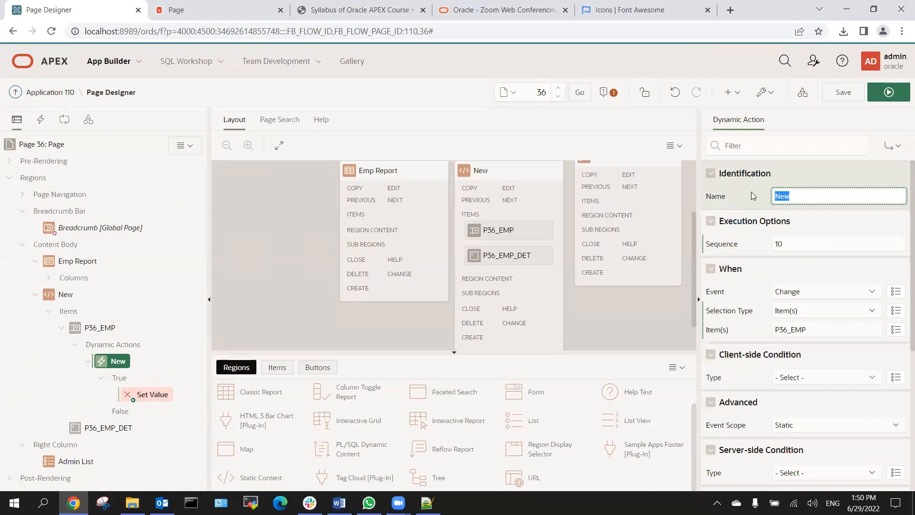
{"action": "type", "text": "get detail for employee"}
{"action": "key", "text": "Tab"}
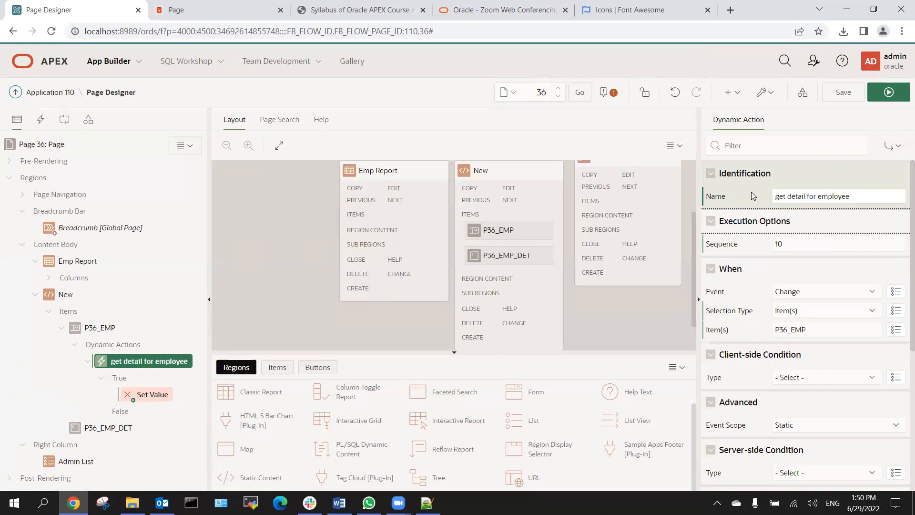
Open the Set Value action's SQL statement in the code editor and begin it with "select".
{"action": "left_click", "coordinate": [135, 394]}
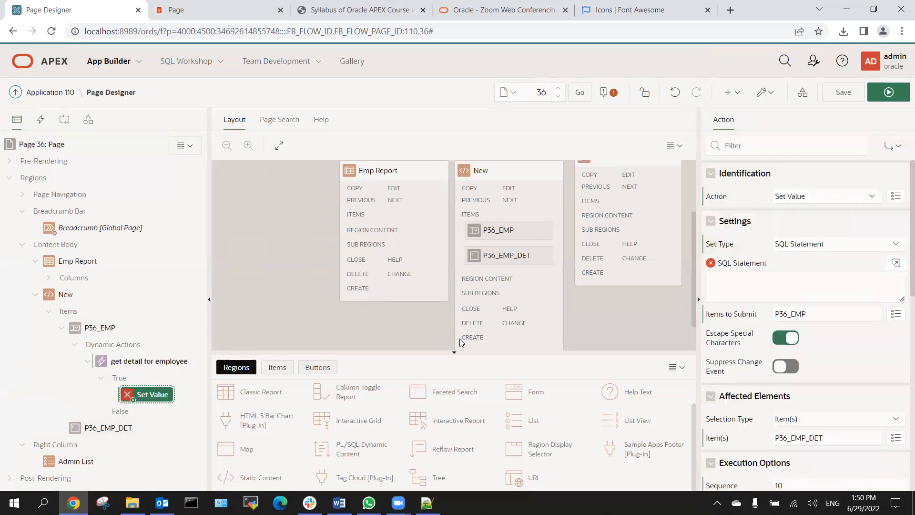
{"action": "left_click", "coordinate": [524, 258]}
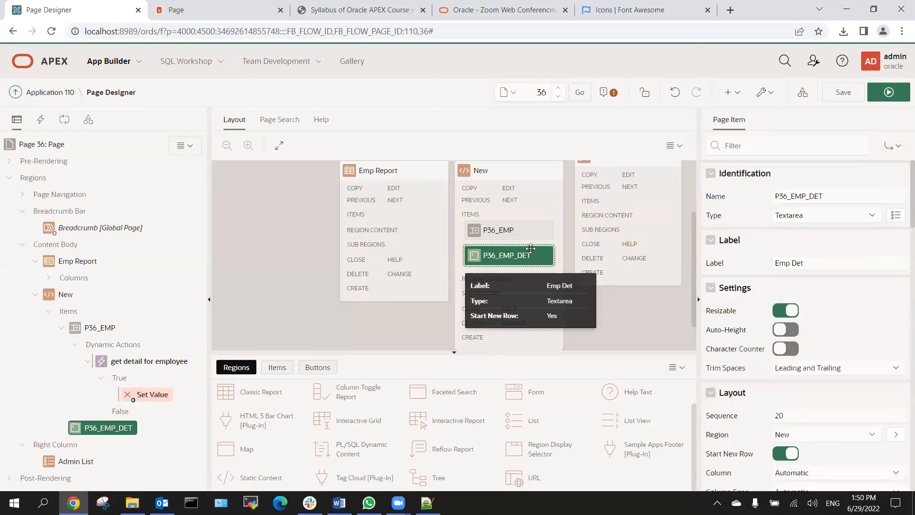
{"action": "left_click", "coordinate": [139, 394]}
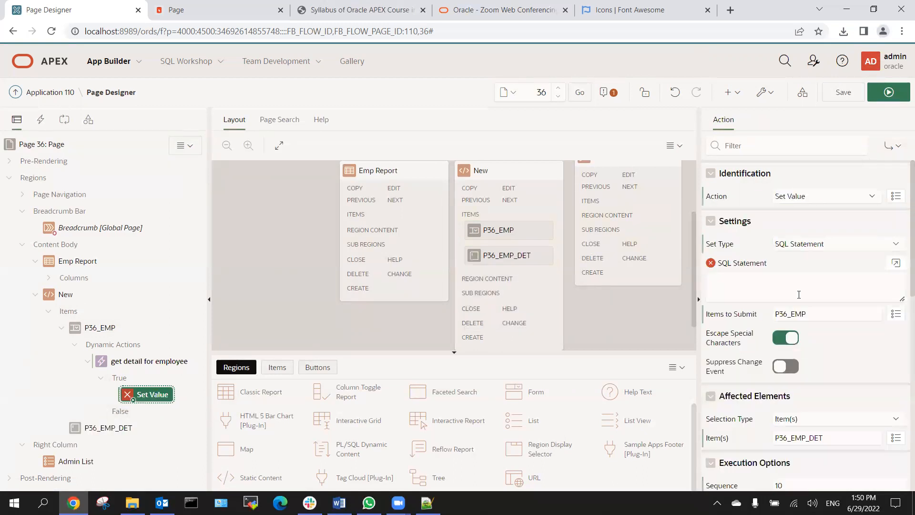
{"action": "left_click", "coordinate": [895, 264]}
{"action": "type", "text": "select"}
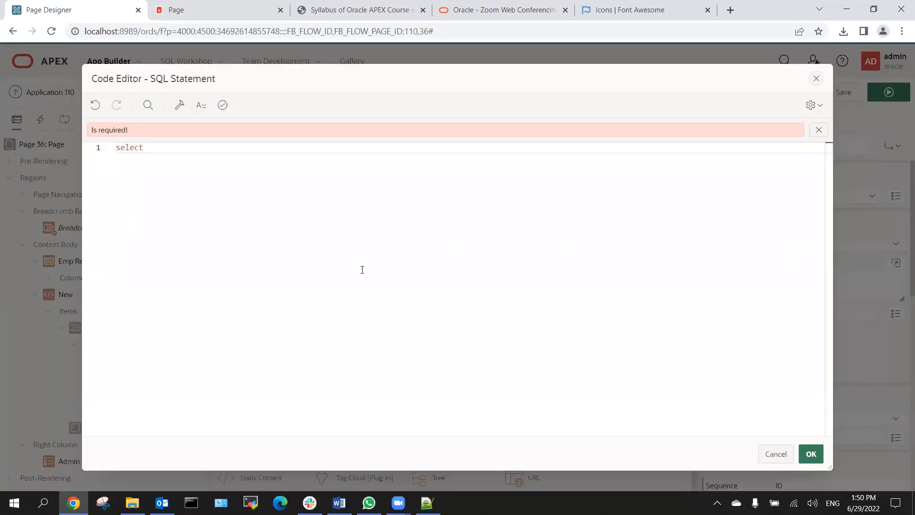
Duplicate the Page Designer browser tab and open the EMP table in Object Browser there.
{"action": "right_click", "coordinate": [71, 8]}
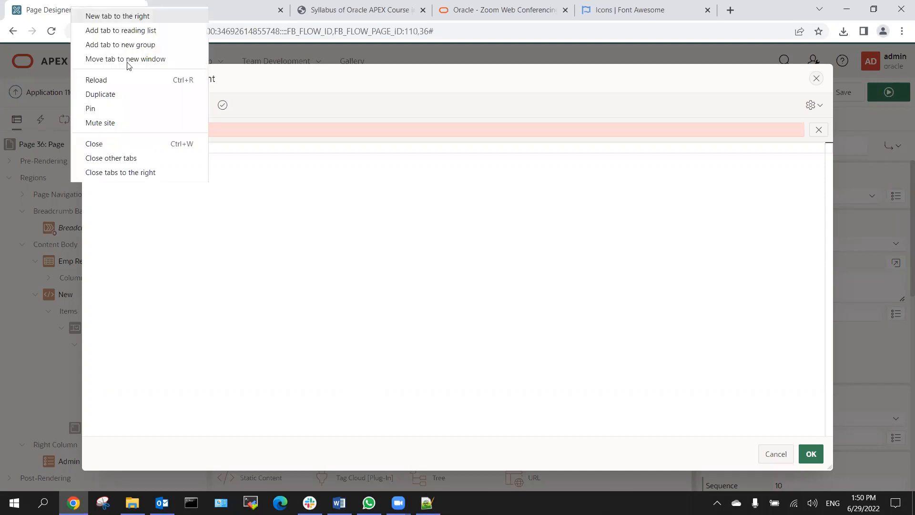
{"action": "left_click", "coordinate": [123, 96]}
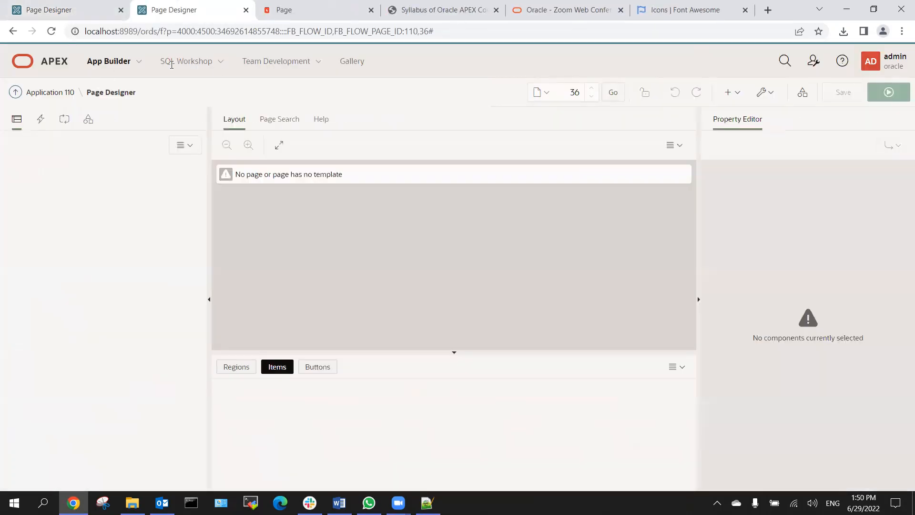
{"action": "left_click", "coordinate": [218, 63]}
{"action": "left_click", "coordinate": [202, 84]}
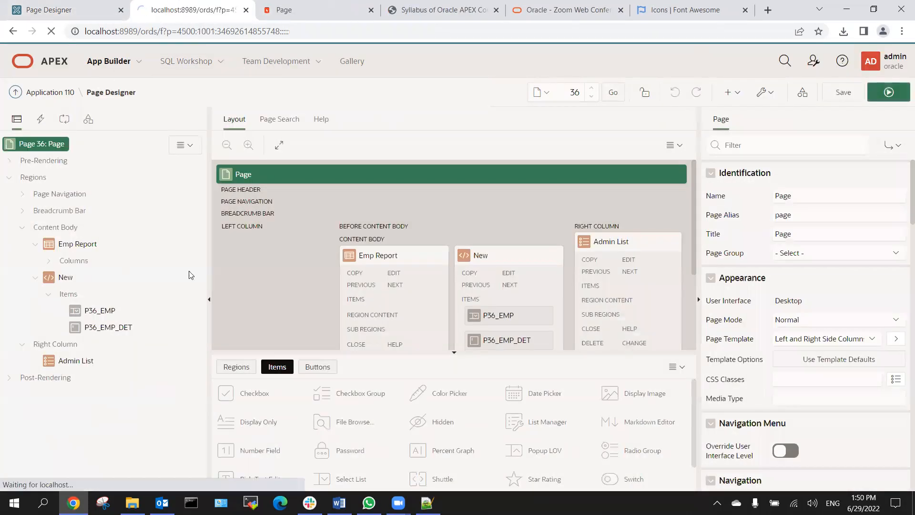
{"action": "left_click", "coordinate": [31, 338]}
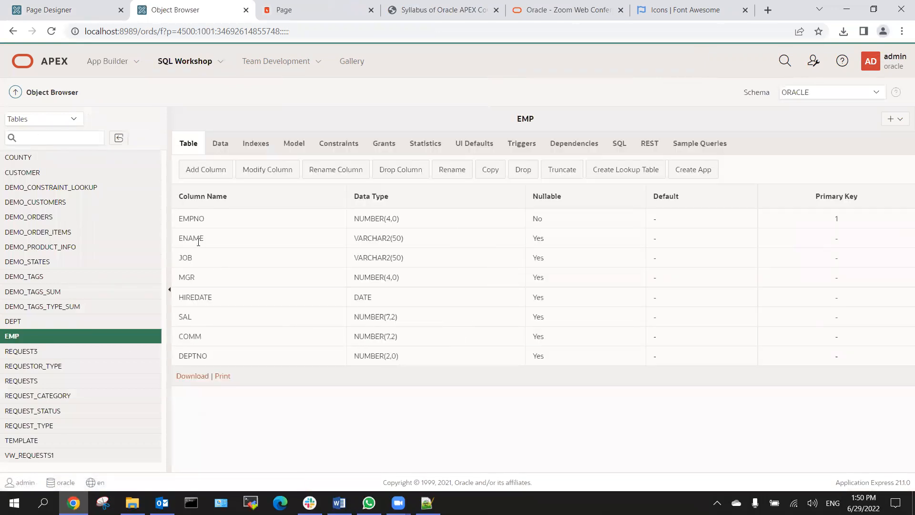
Copy the JOB column name from the EMP table into the SQL statement and append ||' ' to it.
{"action": "double_click", "coordinate": [187, 260]}
{"action": "key", "text": "ctrl+c"}
{"action": "left_click", "coordinate": [53, 10]}
{"action": "key", "text": "ctrl+v"}
{"action": "type", "text": "||' '"}
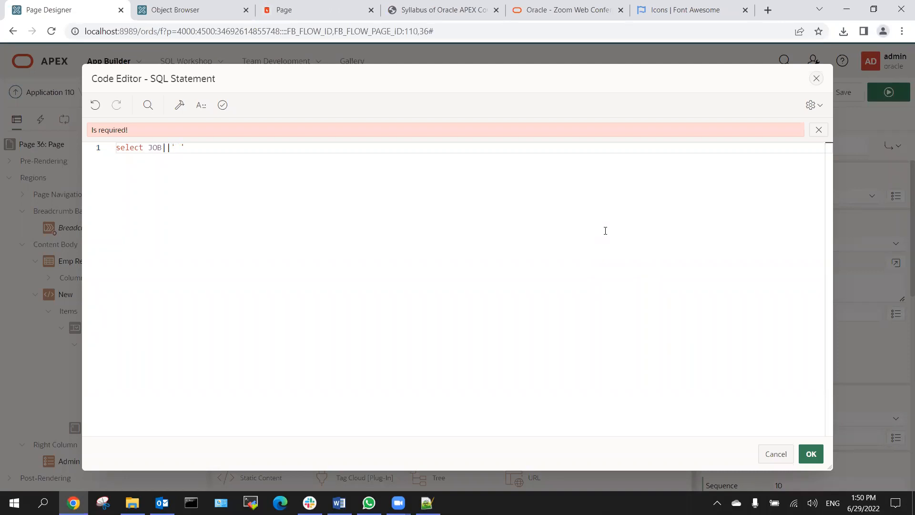
Complete the query with ||MGR||' ' SAL FROM EMP WHERE EMPNO=:P36_EMP.
{"action": "type", "text": "||MGR||' ' SAL FROM EMP"}
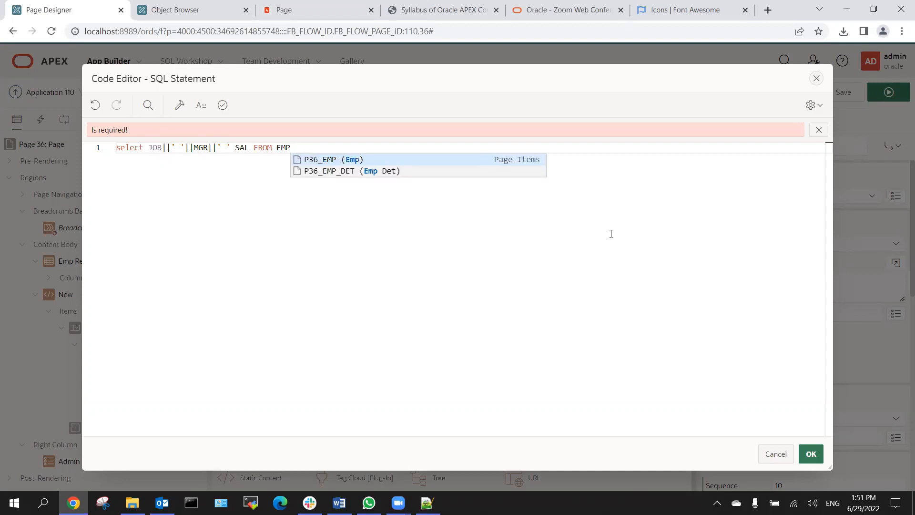
{"action": "type", "text": " W"}
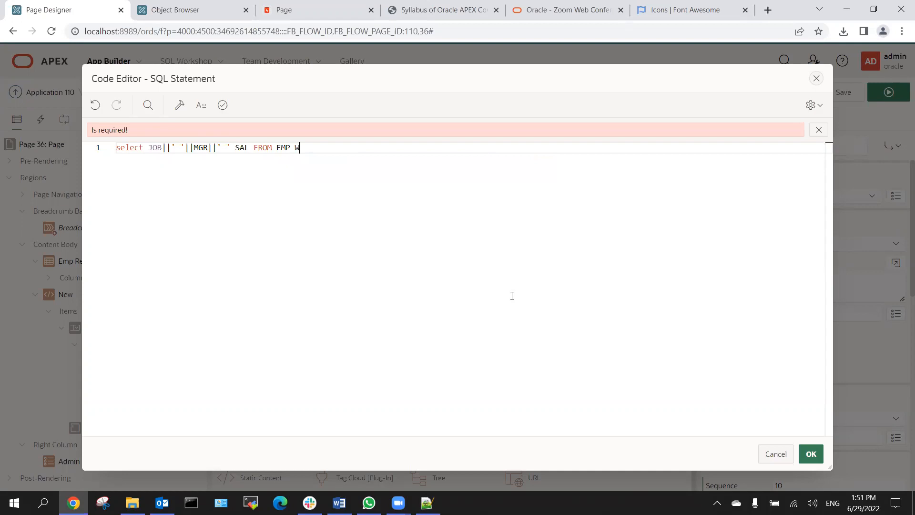
{"action": "type", "text": "HERE EMP"}
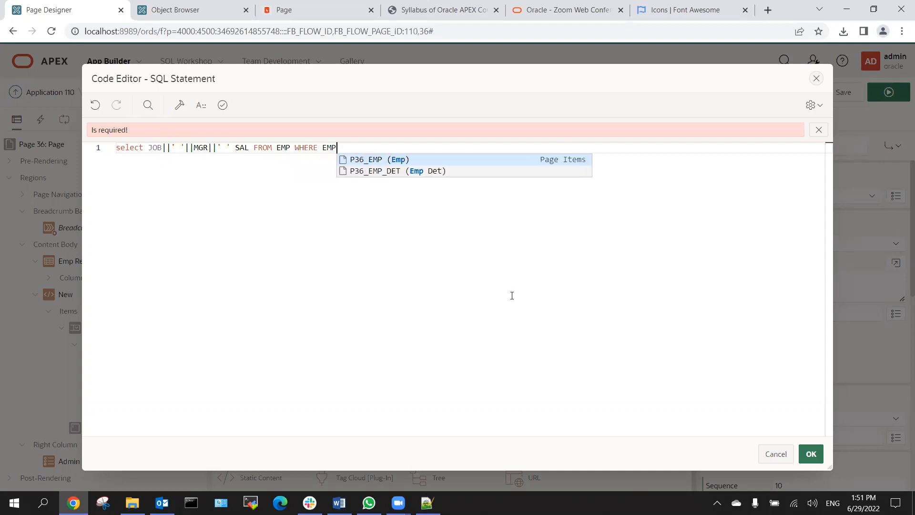
{"action": "type", "text": "NO=:P"}
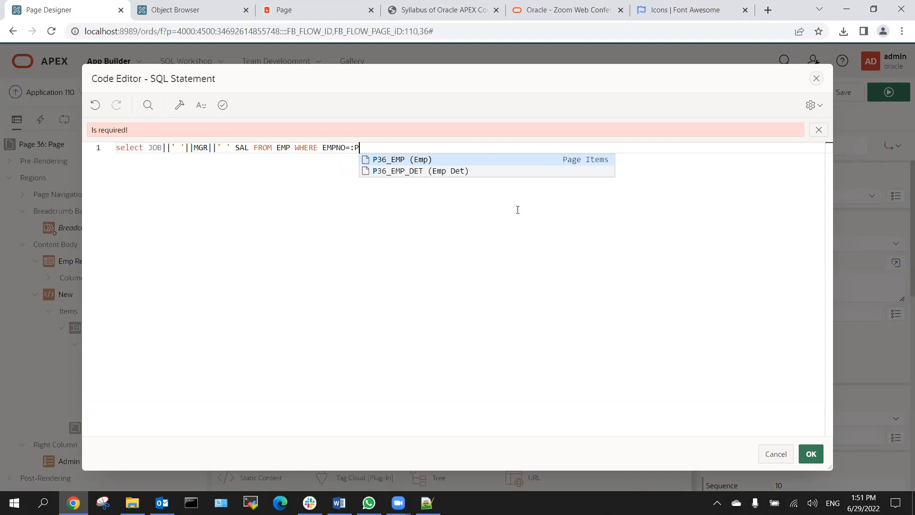
{"action": "left_click", "coordinate": [389, 160]}
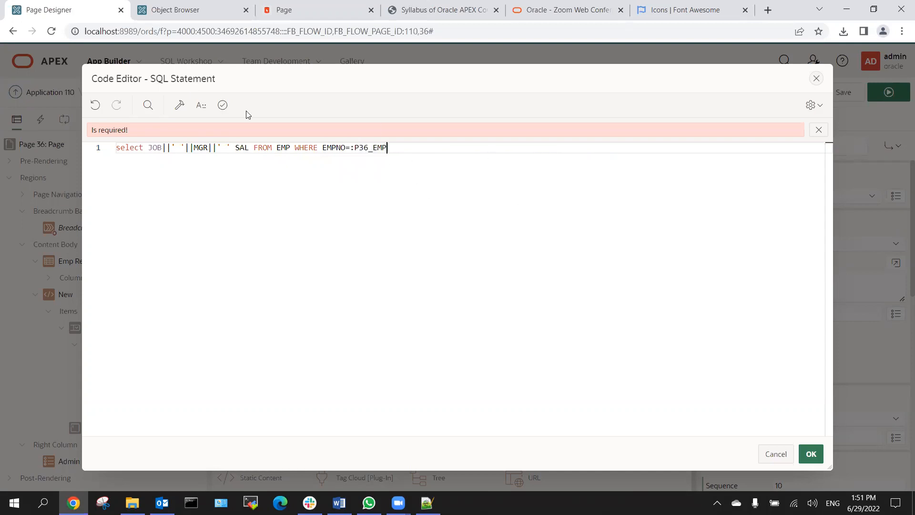
Validate the SQL statement, accept it in the code editor and save page 36.
{"action": "left_click", "coordinate": [223, 105]}
{"action": "left_click", "coordinate": [811, 454]}
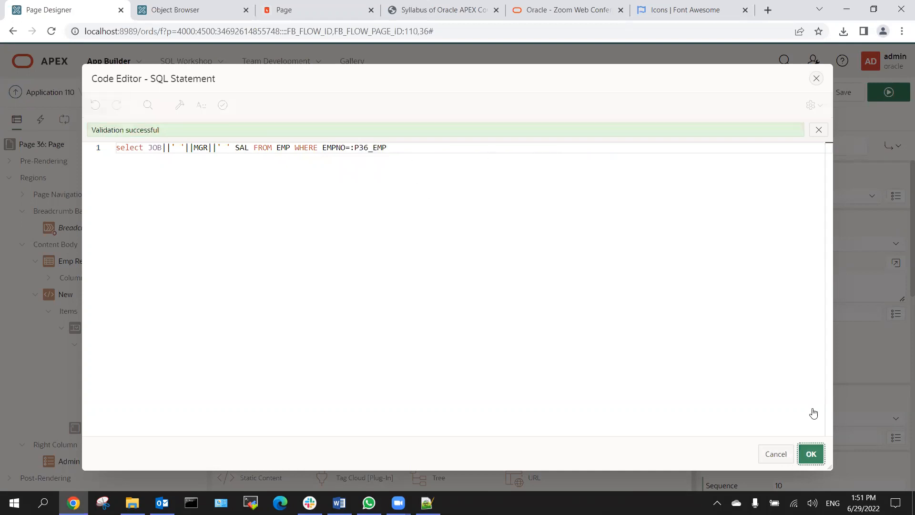
{"action": "left_click", "coordinate": [843, 92]}
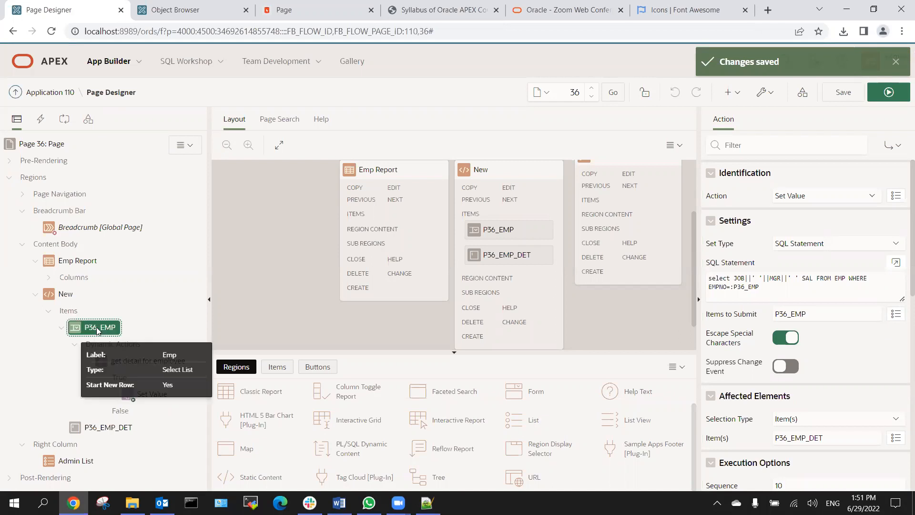
Run page 36 and choose three different employees in the Emp list to test the details textarea.
{"action": "left_click", "coordinate": [96, 326]}
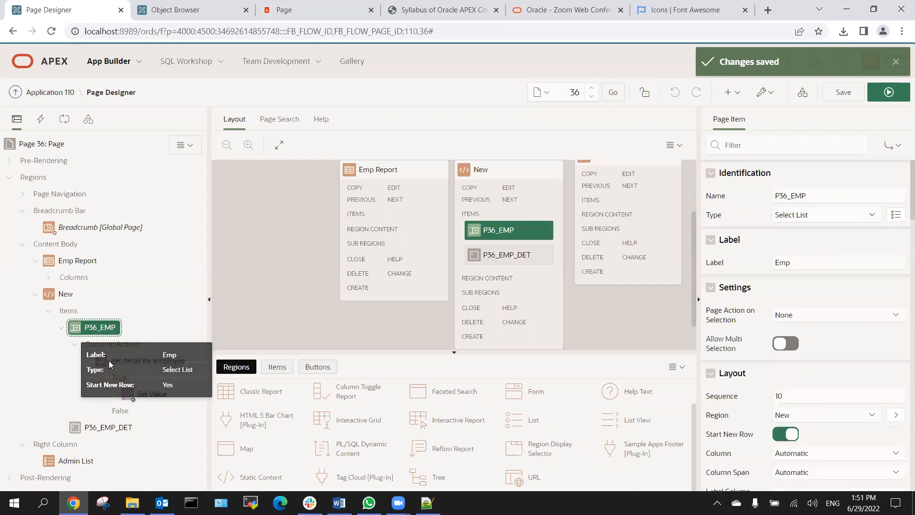
{"action": "left_click", "coordinate": [41, 120]}
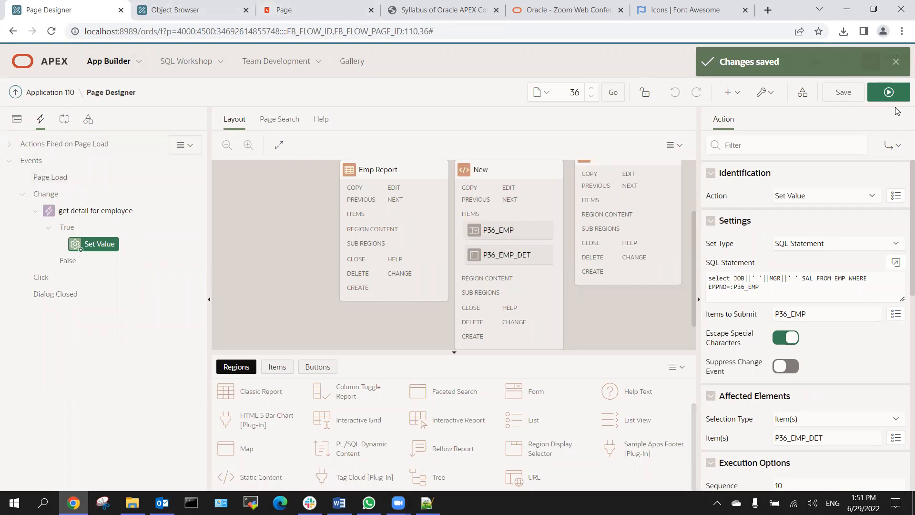
{"action": "left_click", "coordinate": [886, 92]}
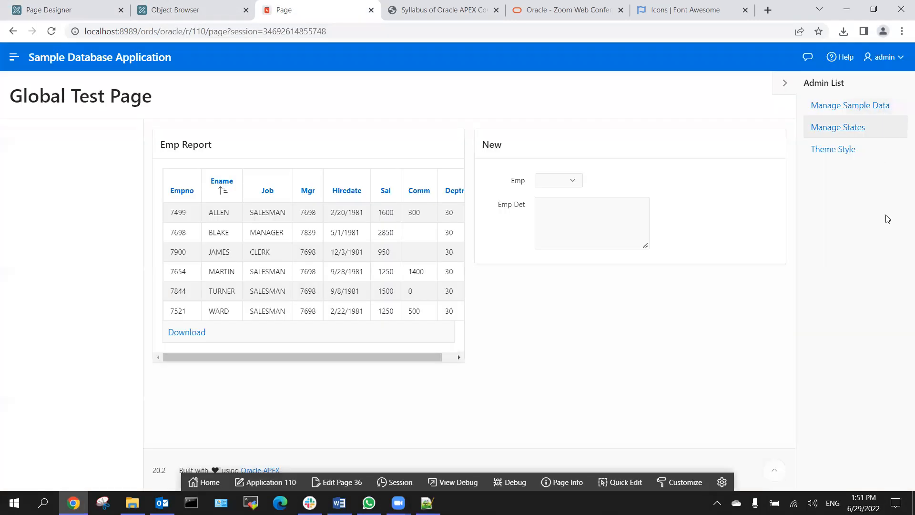
{"action": "left_click", "coordinate": [571, 180]}
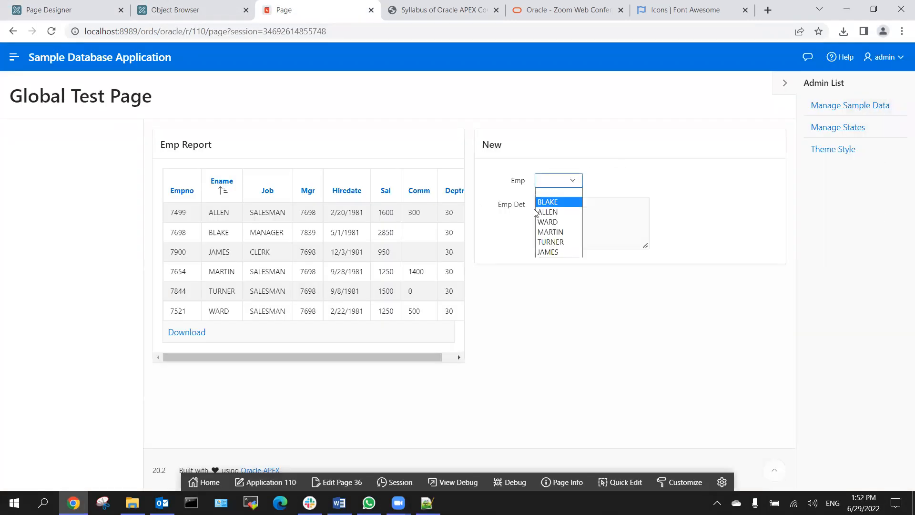
{"action": "left_click", "coordinate": [550, 201]}
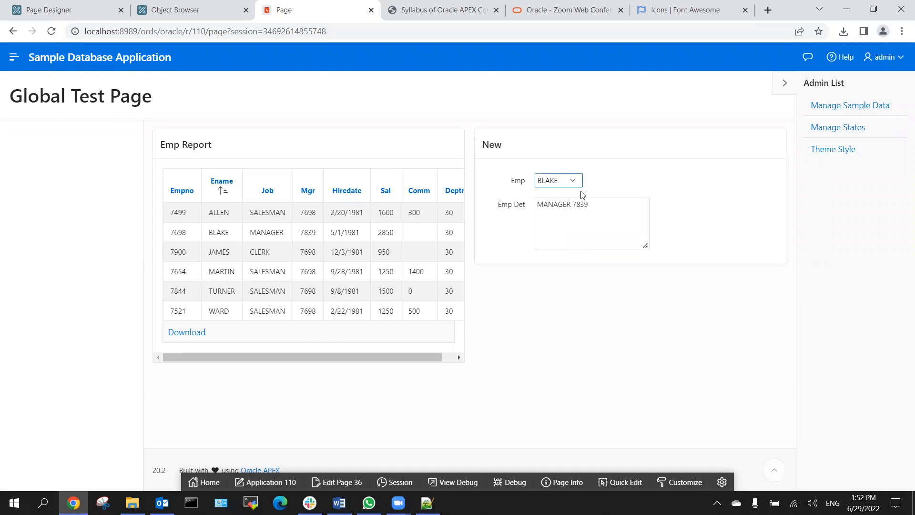
{"action": "left_click", "coordinate": [566, 182]}
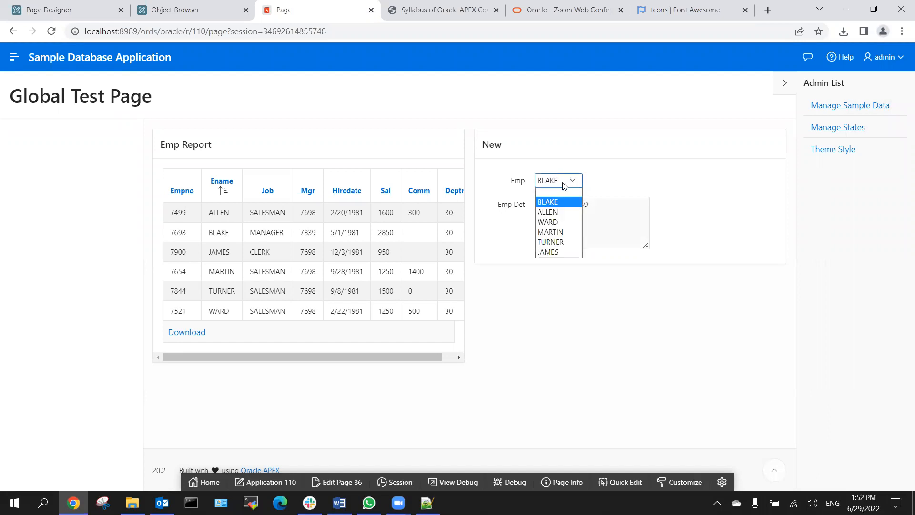
{"action": "left_click", "coordinate": [548, 232]}
{"action": "left_click", "coordinate": [561, 180]}
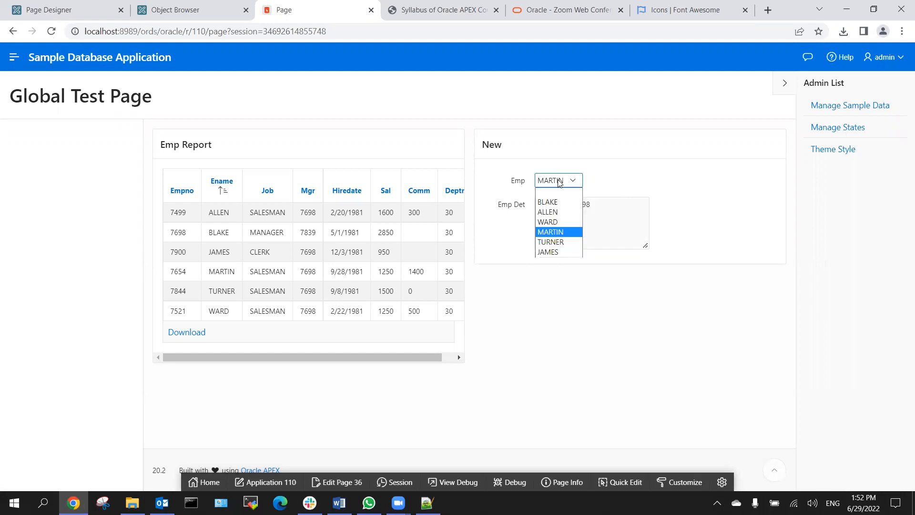
{"action": "left_click", "coordinate": [547, 252]}
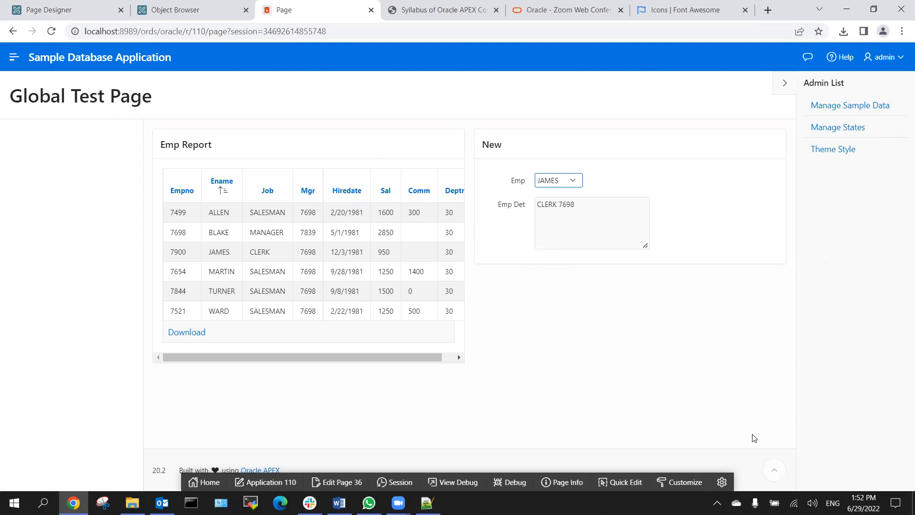
{"action": "left_click", "coordinate": [46, 9]}
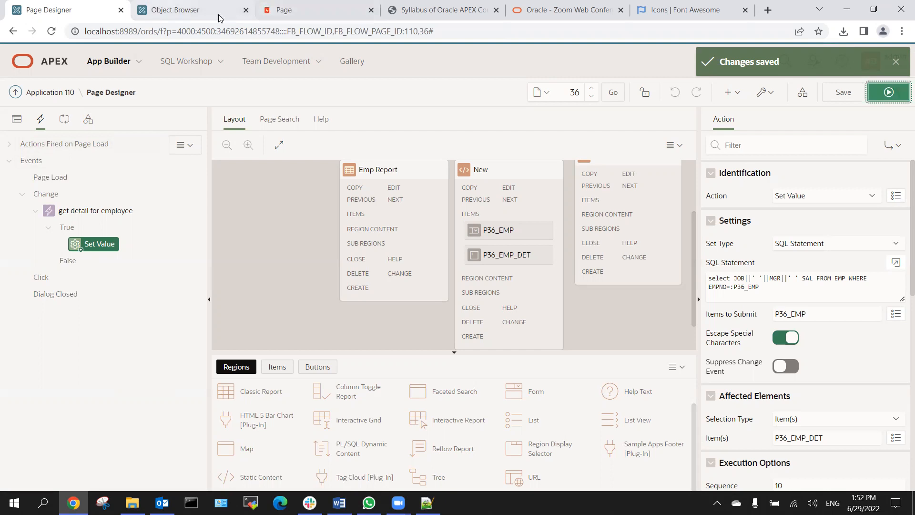
{"action": "left_click", "coordinate": [298, 14]}
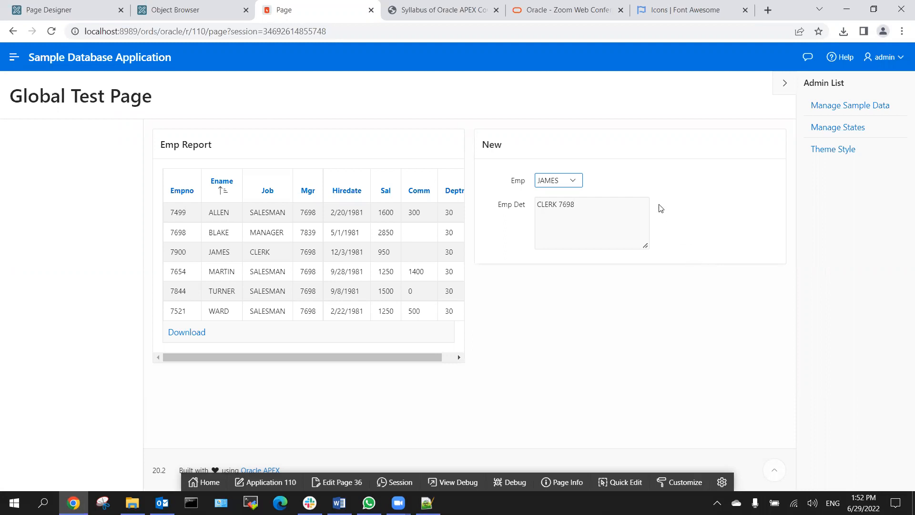
Create a new dynamic action under the Page Load event of page 36.
{"action": "left_click", "coordinate": [64, 14]}
{"action": "left_click", "coordinate": [50, 178]}
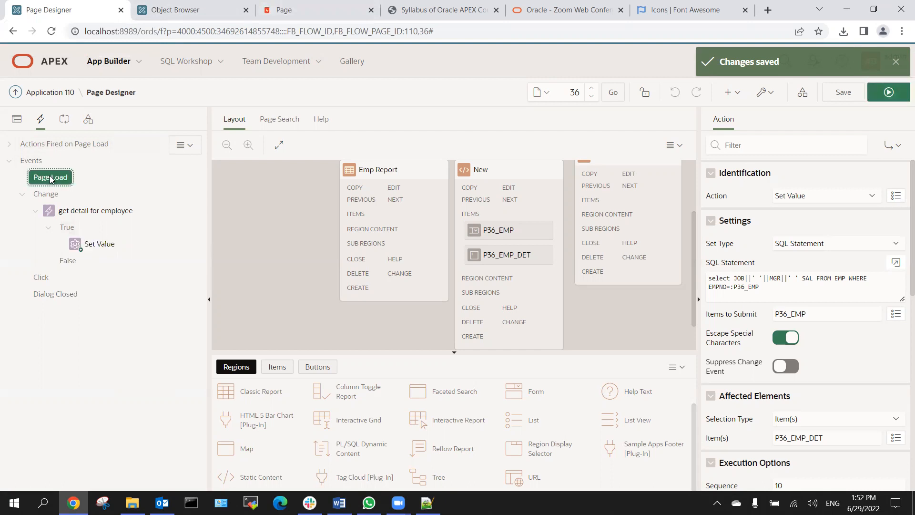
{"action": "right_click", "coordinate": [51, 178]}
{"action": "left_click", "coordinate": [76, 189]}
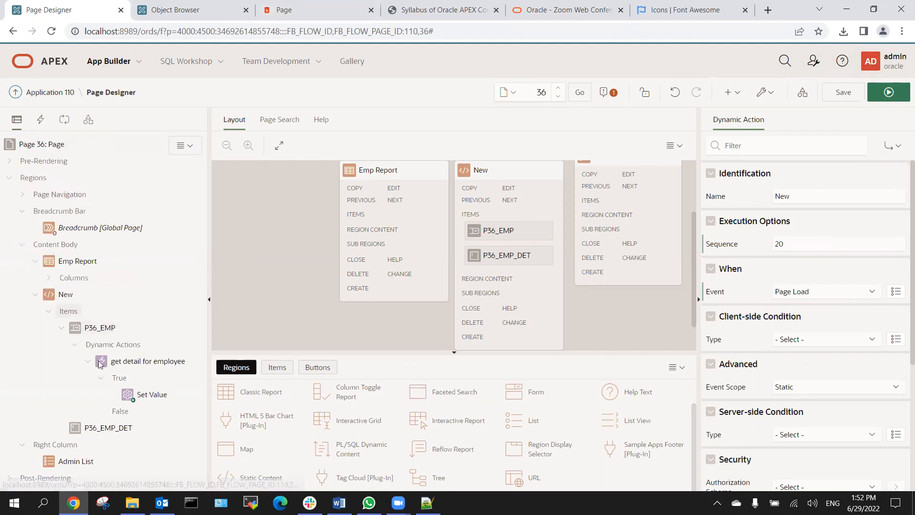
Create a page item named P36_DISPLAY in the New region.
{"action": "right_click", "coordinate": [67, 315]}
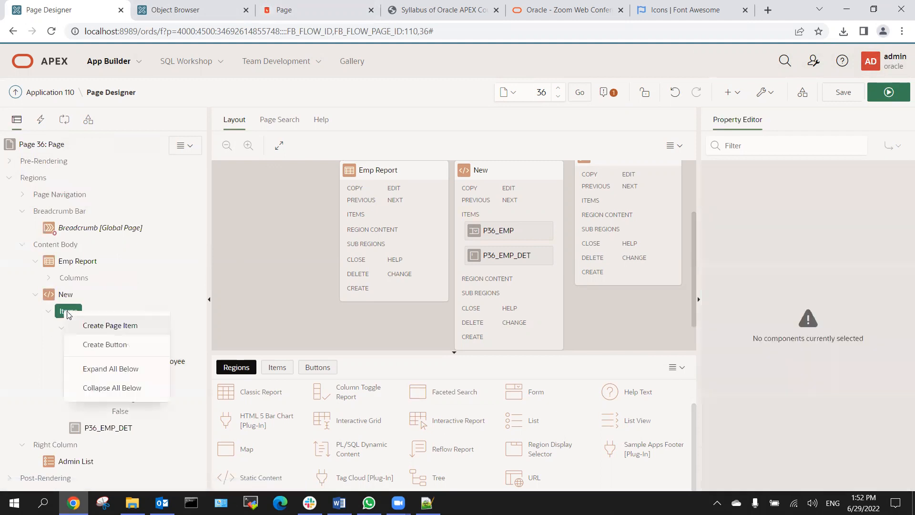
{"action": "left_click", "coordinate": [123, 325]}
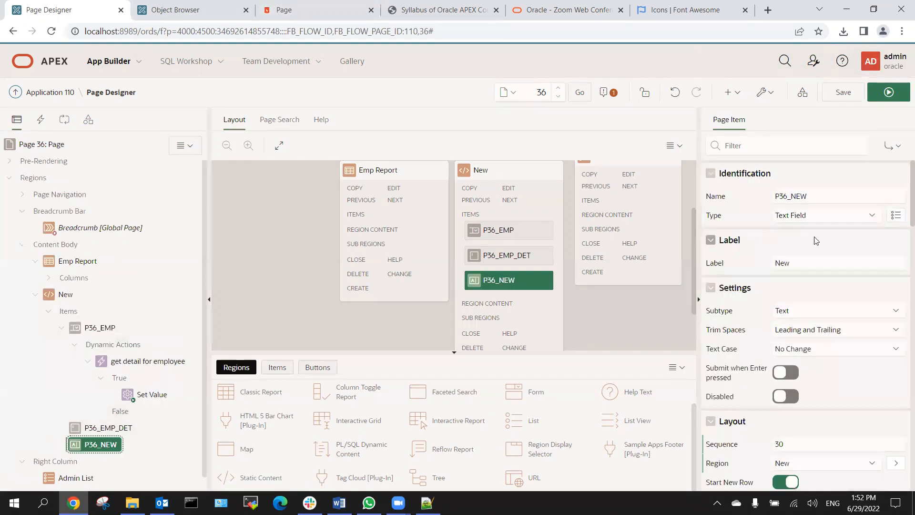
{"action": "left_click_drag", "start_coordinate": [816, 196], "coordinate": [792, 196]}
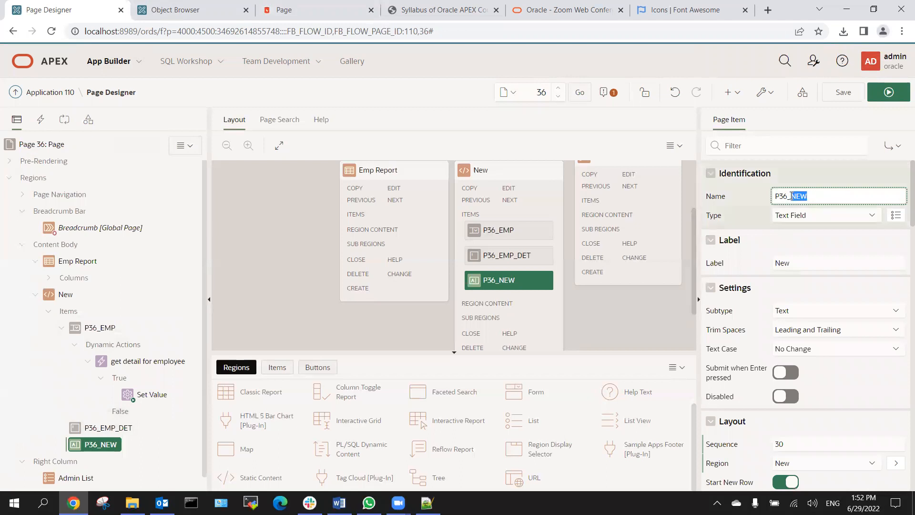
{"action": "type", "text": "D"}
{"action": "key", "text": "Tab"}
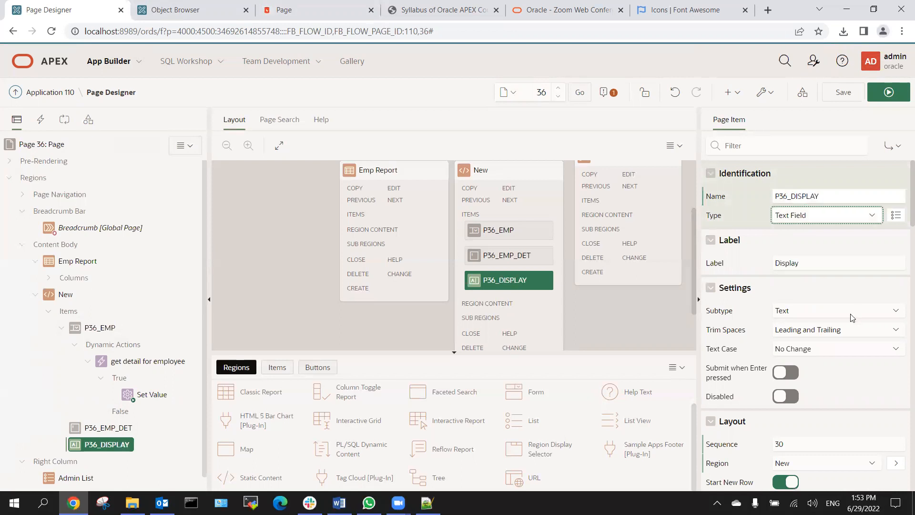
Give P36_DISPLAY a static default value of 1 and try to save the page.
{"action": "scroll", "coordinate": [801, 344], "scroll_direction": "down", "scroll_amount": 9}
{"action": "scroll", "coordinate": [800, 344], "scroll_direction": "down", "scroll_amount": 7}
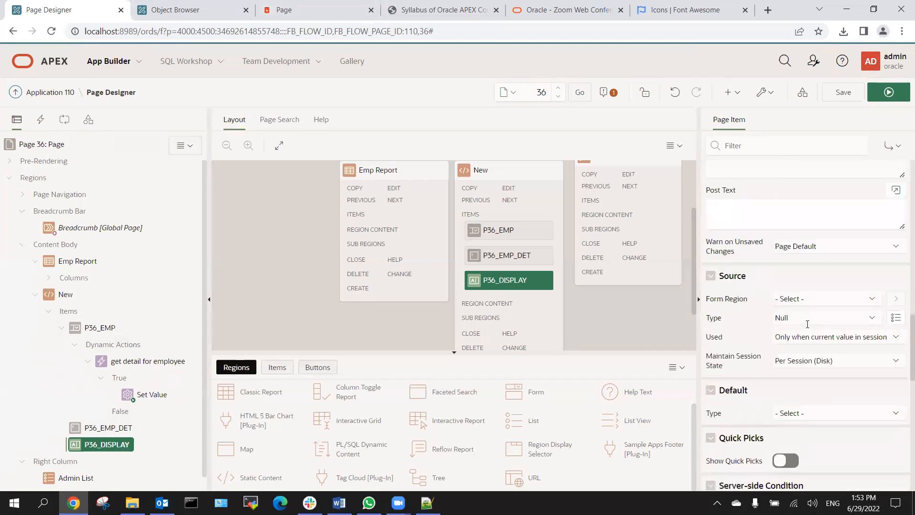
{"action": "scroll", "coordinate": [819, 318], "scroll_direction": "down", "scroll_amount": 4}
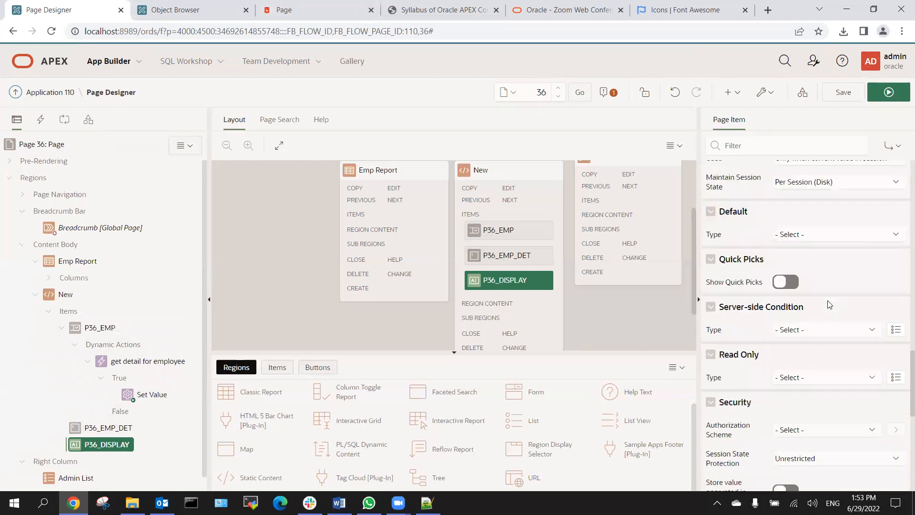
{"action": "left_click", "coordinate": [805, 234]}
{"action": "left_click", "coordinate": [798, 259]}
{"action": "left_click", "coordinate": [740, 279]}
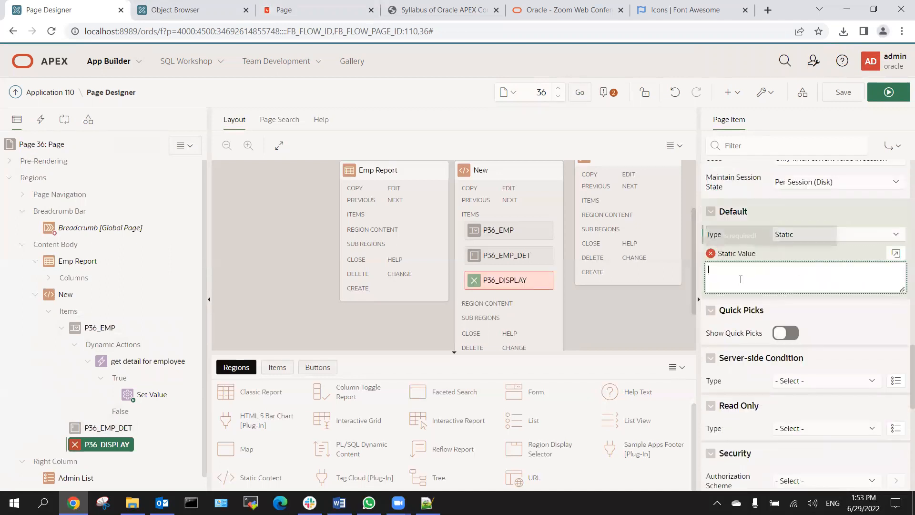
{"action": "left_click", "coordinate": [842, 92]}
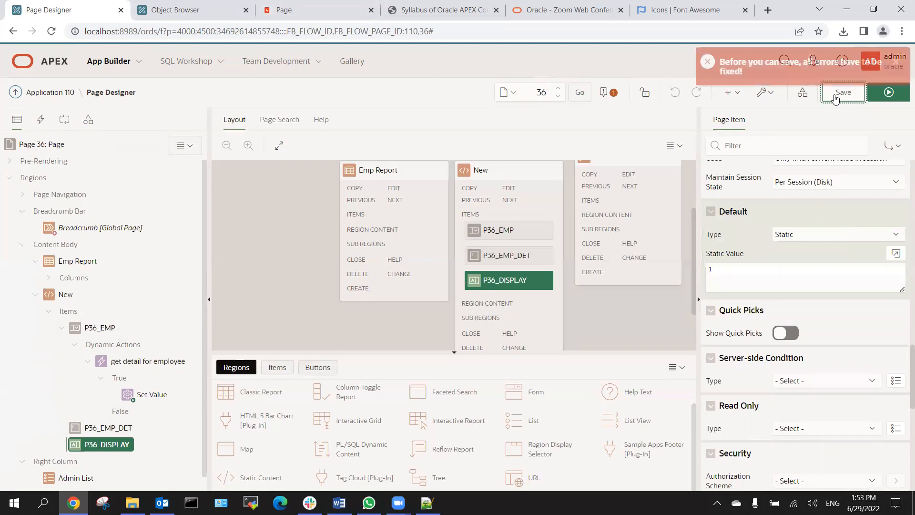
Set P36_EMP as the affected item of the Show action in the Page Load dynamic action.
{"action": "left_click", "coordinate": [64, 120]}
{"action": "left_click", "coordinate": [41, 119]}
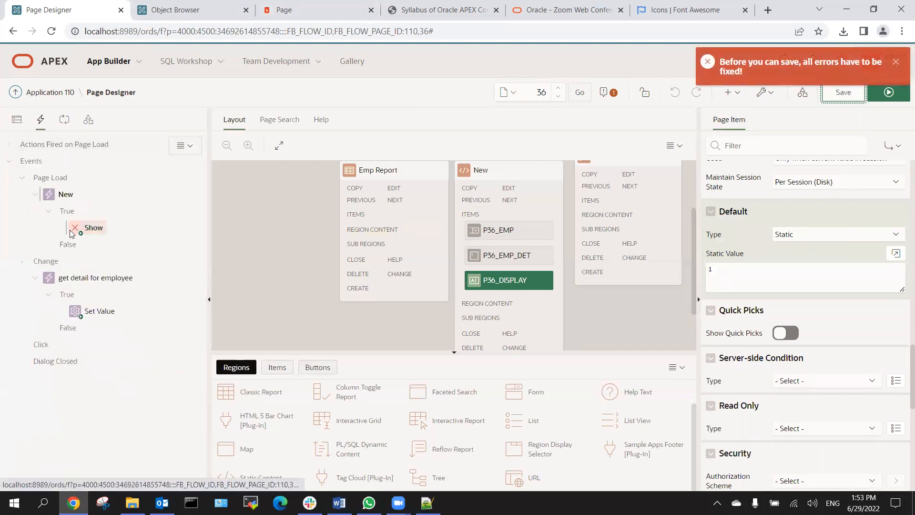
{"action": "left_click", "coordinate": [62, 194]}
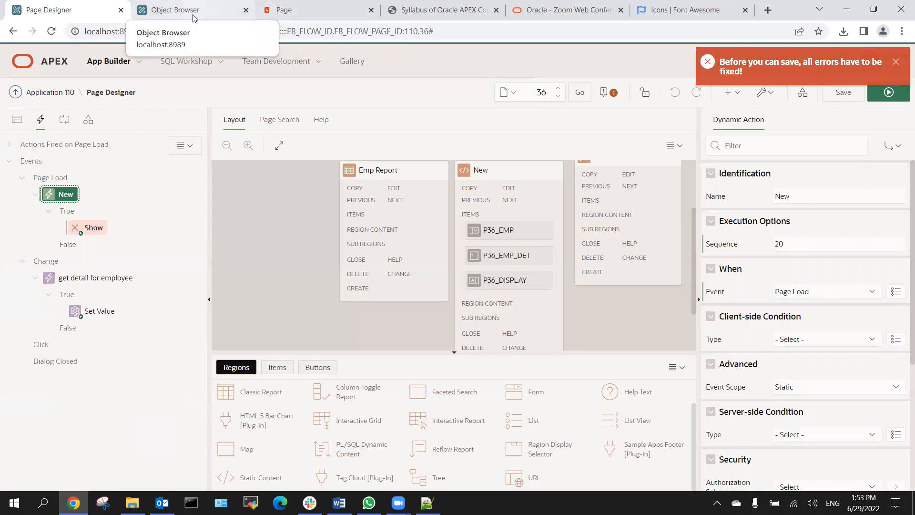
{"action": "left_click", "coordinate": [284, 10]}
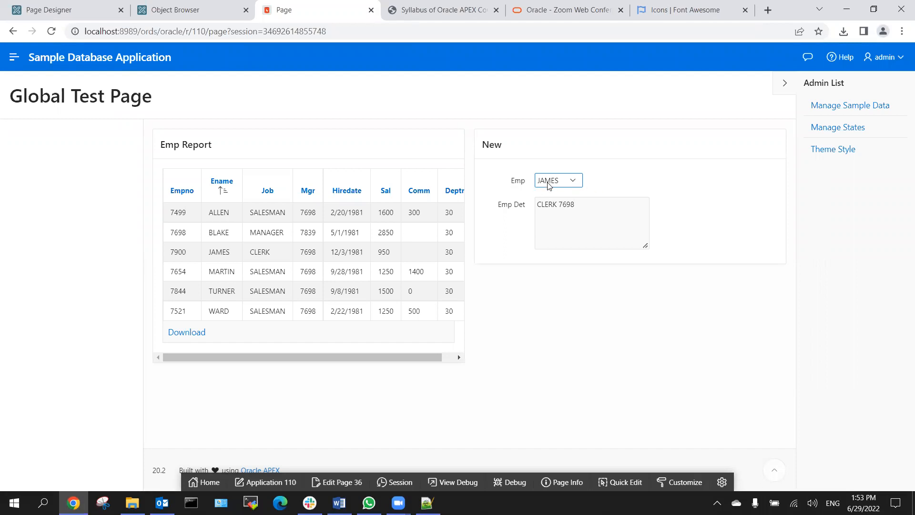
{"action": "left_click", "coordinate": [52, 10]}
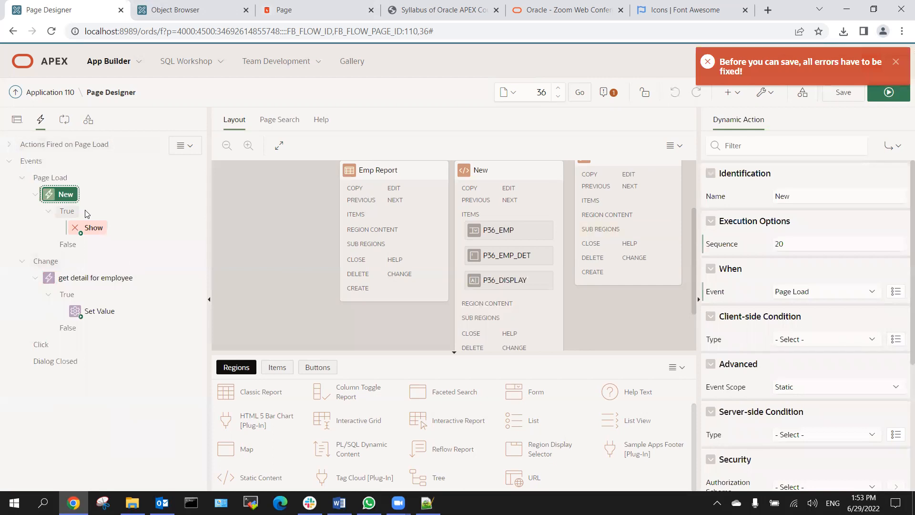
{"action": "left_click", "coordinate": [93, 228]}
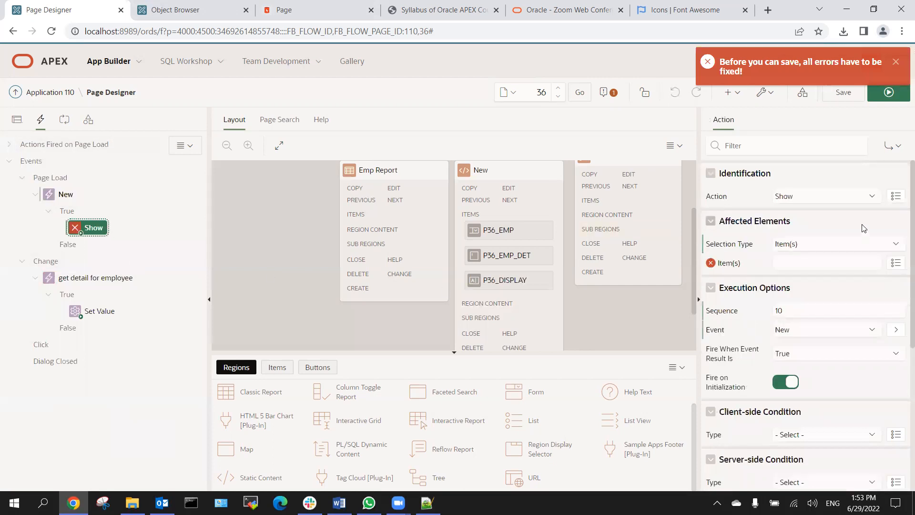
{"action": "left_click", "coordinate": [895, 264]}
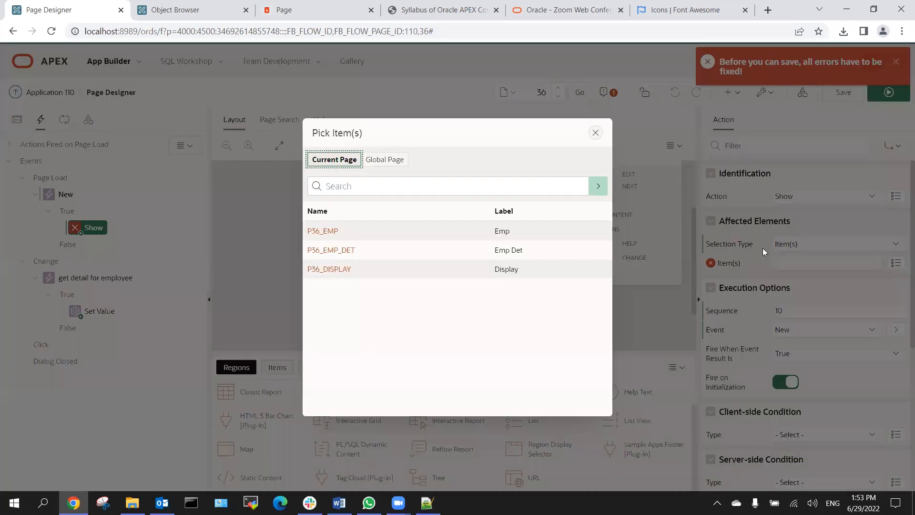
{"action": "left_click", "coordinate": [323, 231]}
Add a client-side condition Item = Value with P36_DISPLAY and 1 to the Page Load dynamic action, and save the page.
{"action": "left_click", "coordinate": [62, 194]}
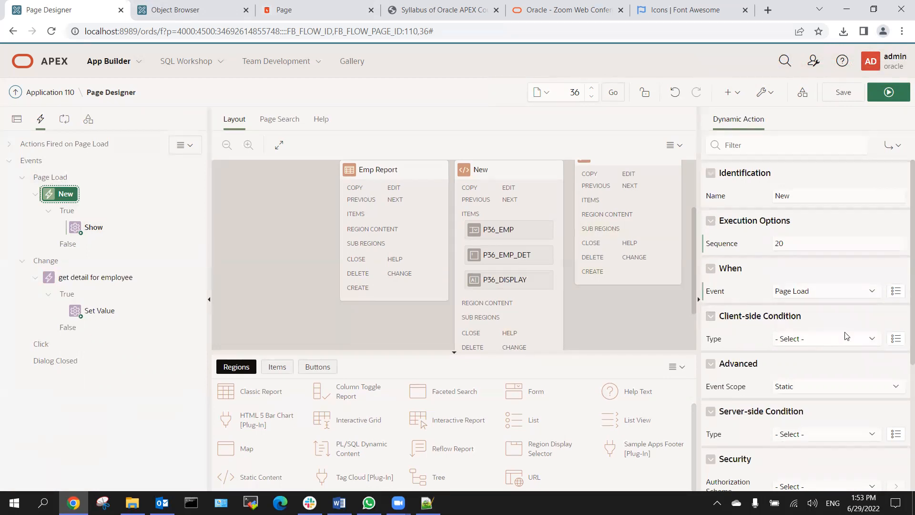
{"action": "left_click", "coordinate": [867, 338]}
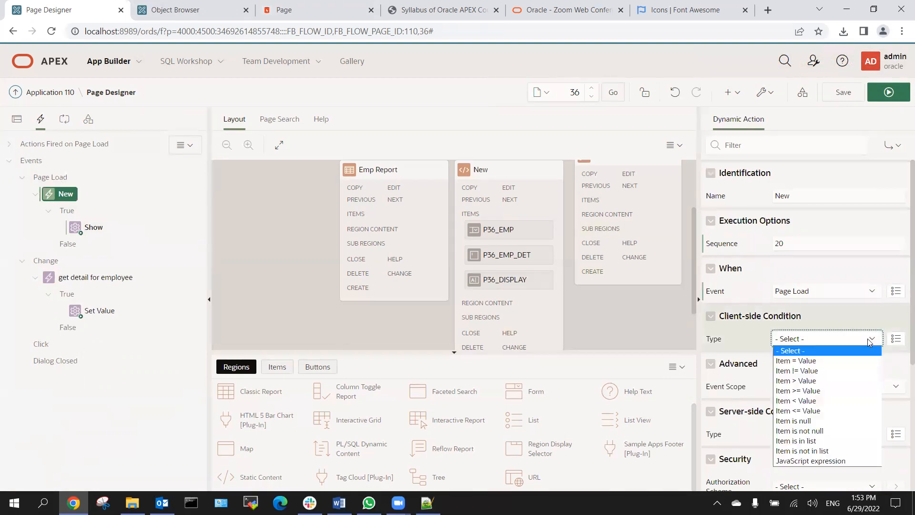
{"action": "left_click", "coordinate": [810, 360]}
{"action": "left_click", "coordinate": [892, 362]}
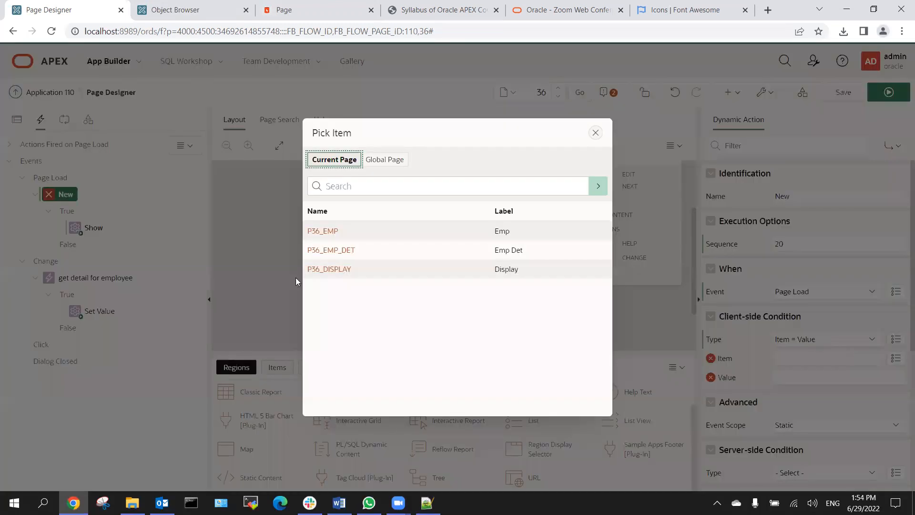
{"action": "left_click", "coordinate": [335, 269]}
{"action": "left_click", "coordinate": [789, 380]}
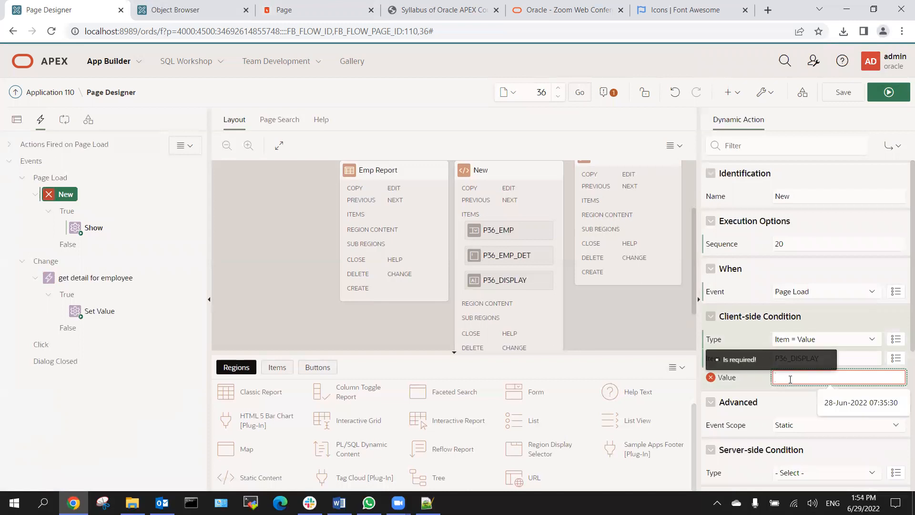
{"action": "type", "text": "1"}
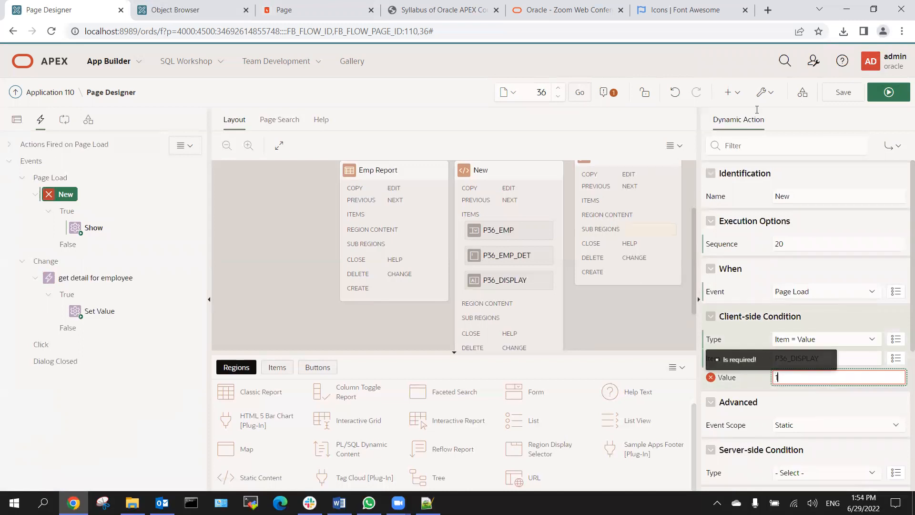
{"action": "left_click", "coordinate": [843, 92]}
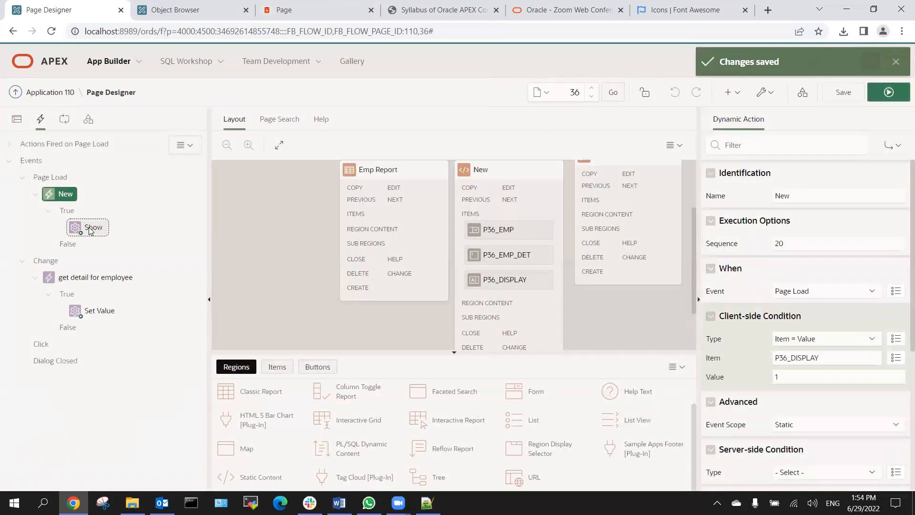
Create the opposite Hide action for the P36_EMP Show action and run page 36.
{"action": "right_click", "coordinate": [109, 232]}
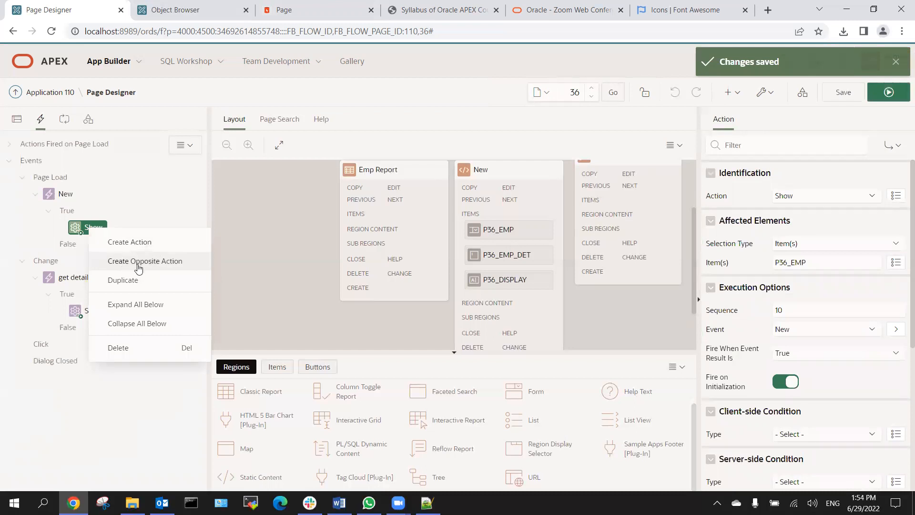
{"action": "left_click", "coordinate": [125, 261]}
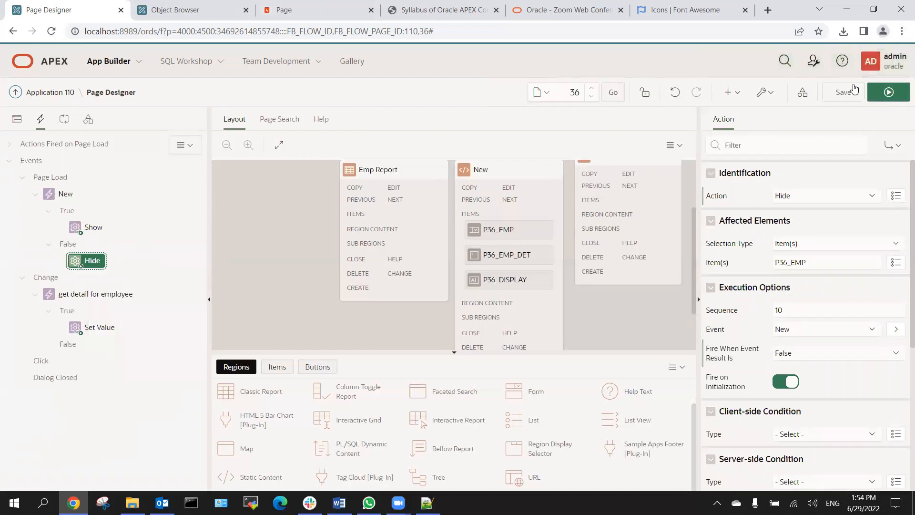
{"action": "left_click", "coordinate": [890, 93]}
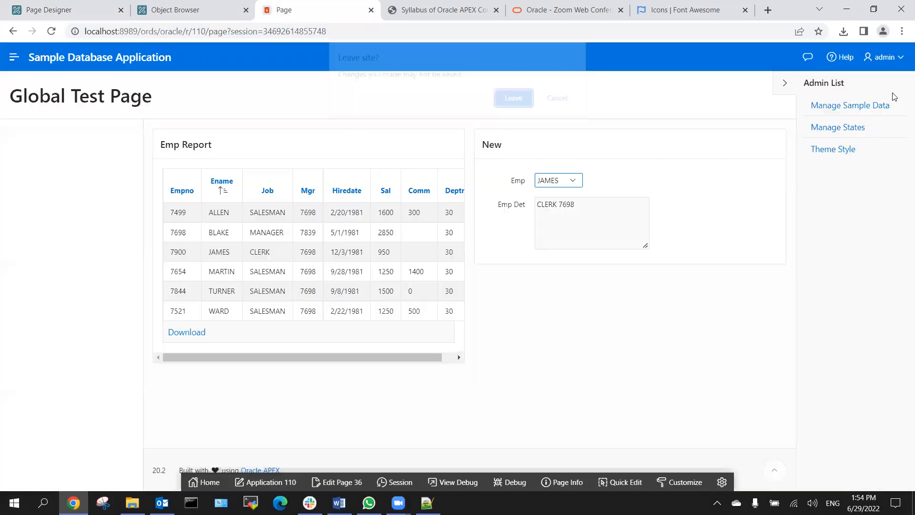
Load the rerun page 36 to check the Emp list and the Display value, and return to Page Designer.
{"action": "left_click", "coordinate": [509, 99]}
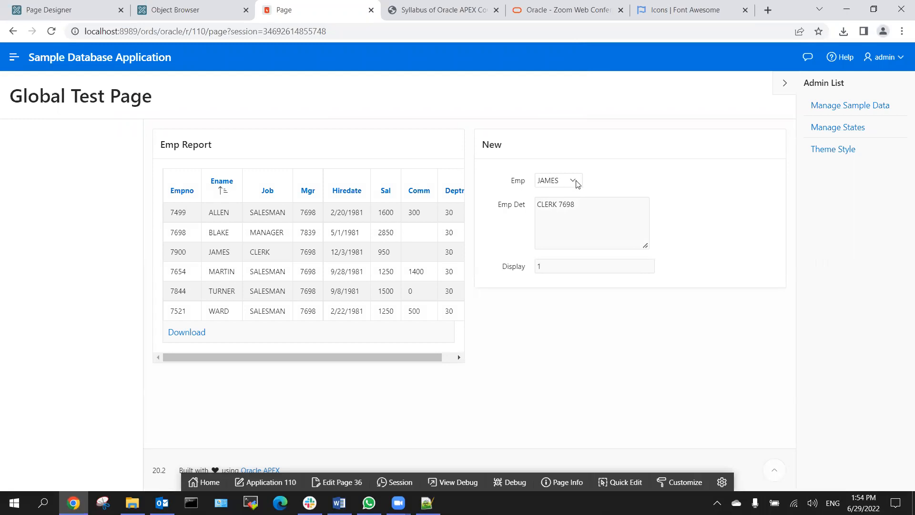
{"action": "double_click", "coordinate": [539, 266]}
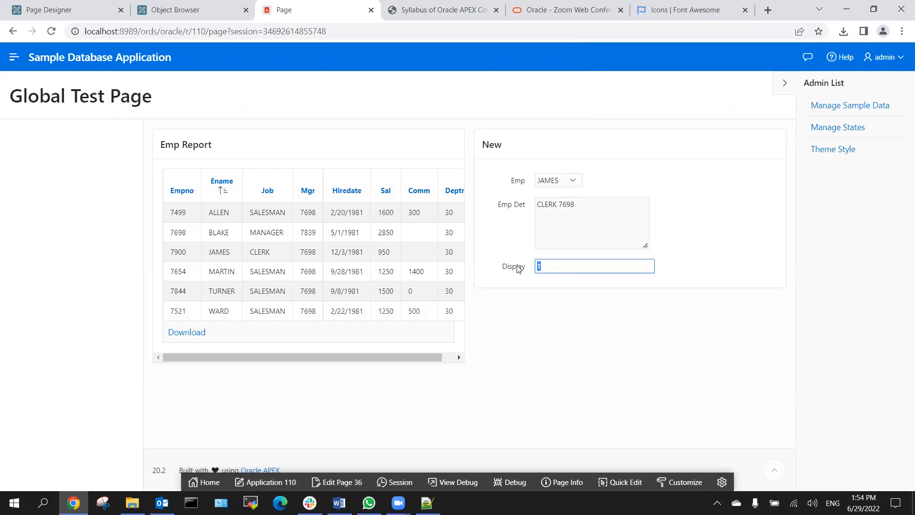
{"action": "left_click", "coordinate": [86, 8]}
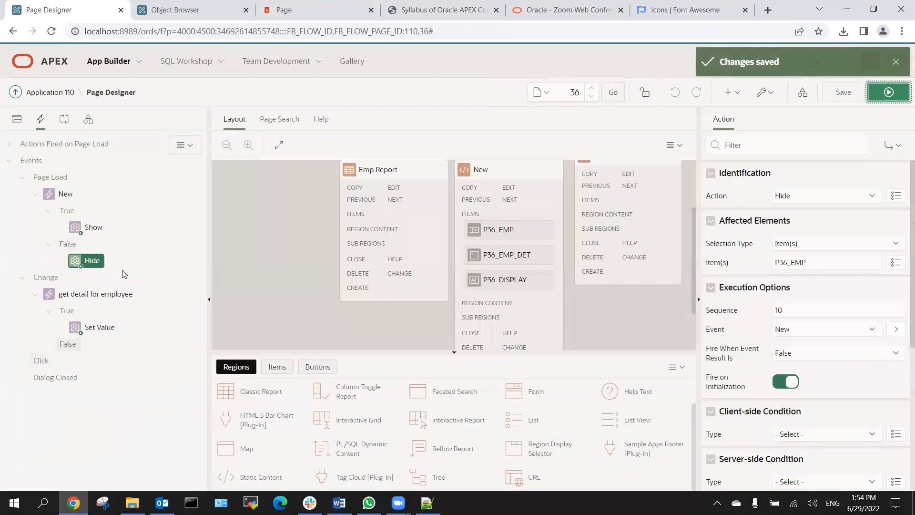
Set the static default value of P36_DISPLAY to 0 and save the page.
{"action": "left_click", "coordinate": [17, 119]}
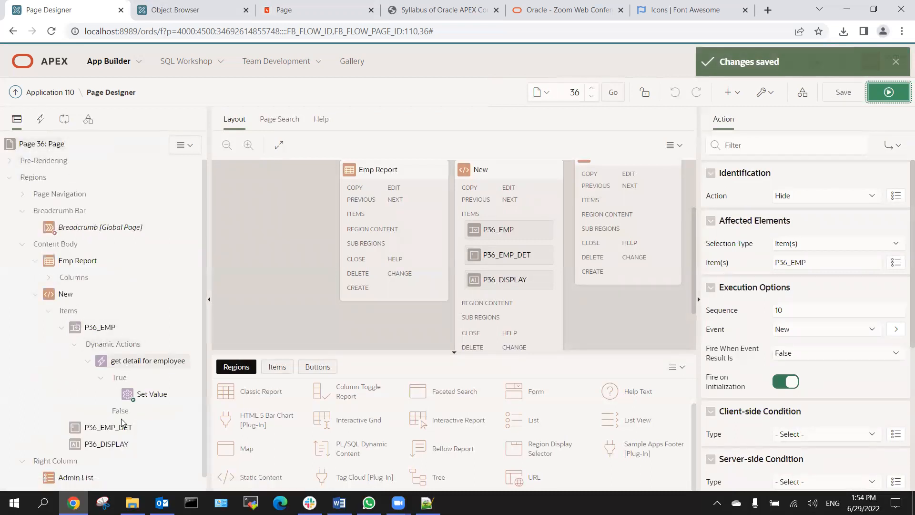
{"action": "left_click", "coordinate": [106, 443]}
{"action": "scroll", "coordinate": [834, 339], "scroll_direction": "down", "scroll_amount": 8}
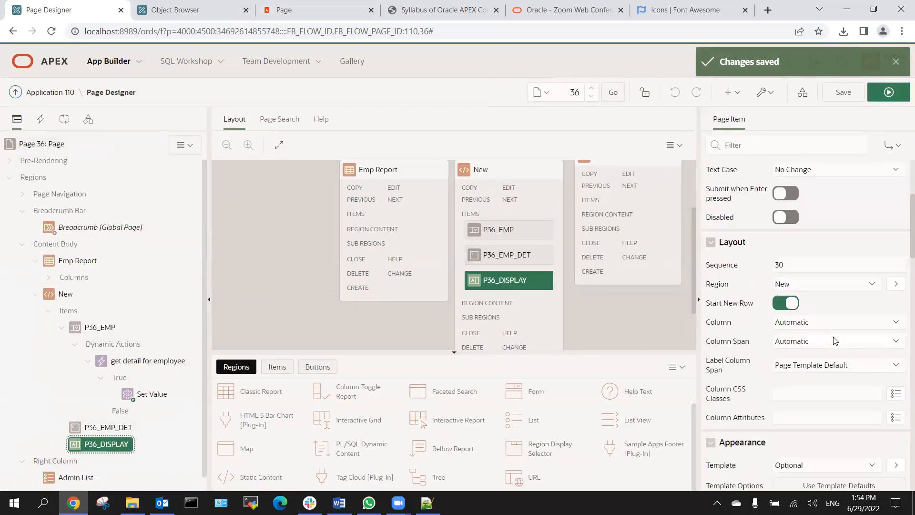
{"action": "scroll", "coordinate": [835, 341], "scroll_direction": "down", "scroll_amount": 10}
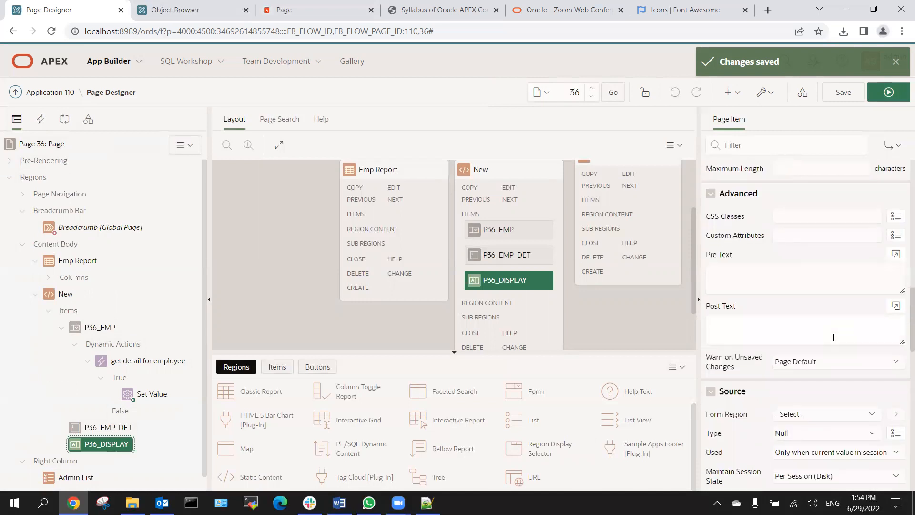
{"action": "left_click", "coordinate": [716, 271]}
{"action": "key", "text": "BackSpace"}
{"action": "type", "text": "0"}
{"action": "left_click", "coordinate": [849, 95]}
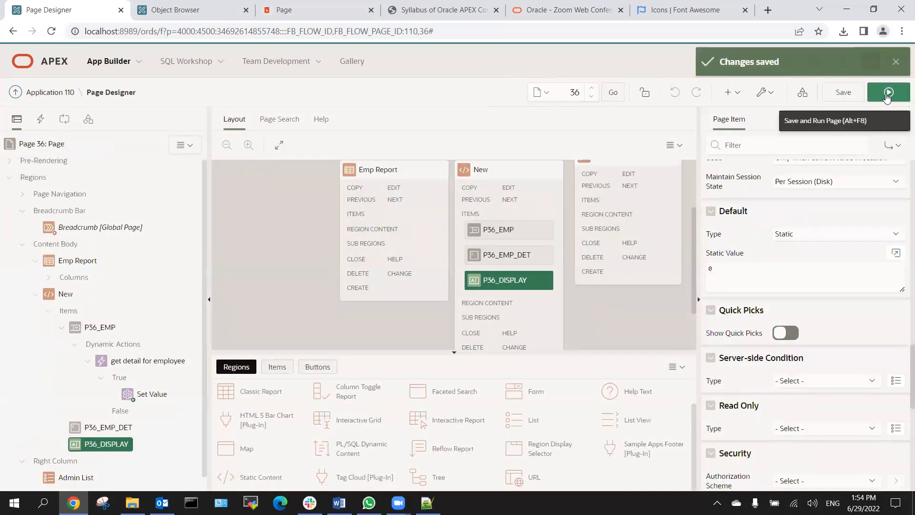
Run page 36 again and check whether the Emp item is displayed with the new Display default.
{"action": "left_click", "coordinate": [887, 93]}
{"action": "left_click", "coordinate": [518, 101]}
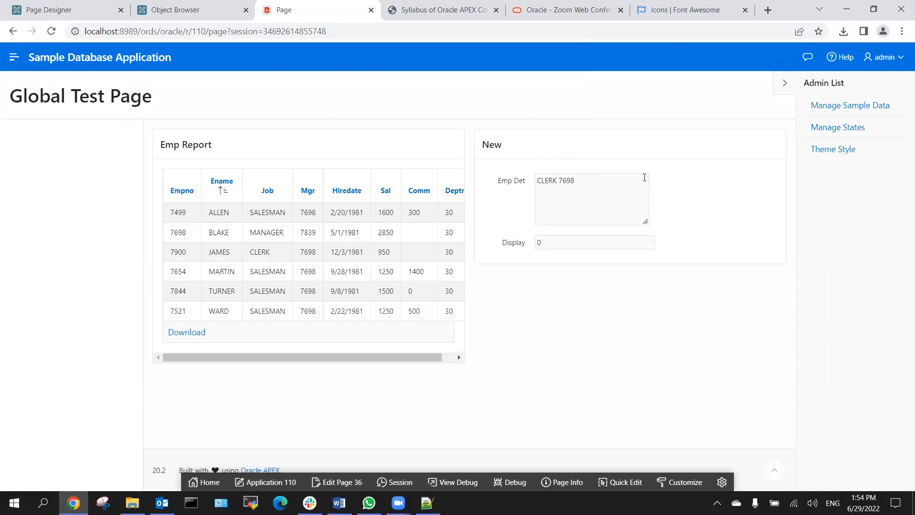
{"action": "left_click", "coordinate": [498, 242]}
Create a dynamic action on the Click event with selection type Button and try to choose its button.
{"action": "left_click", "coordinate": [66, 14]}
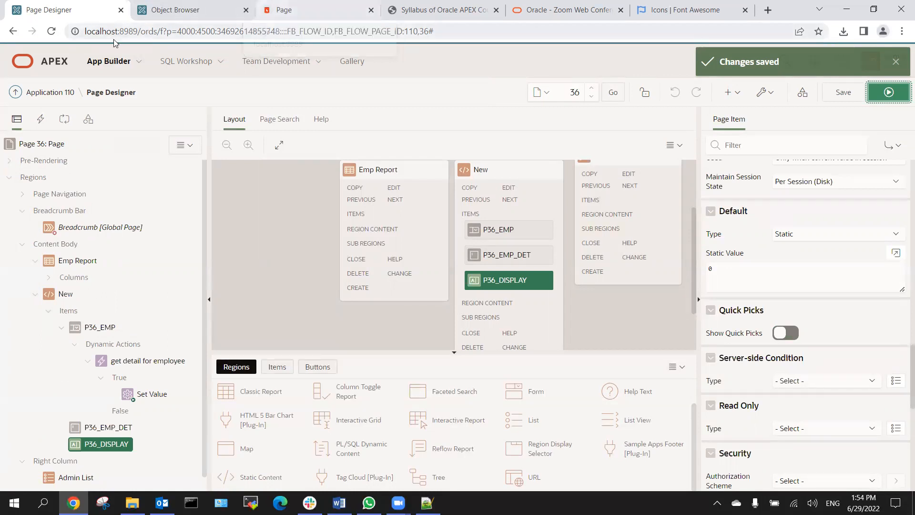
{"action": "left_click", "coordinate": [40, 119]}
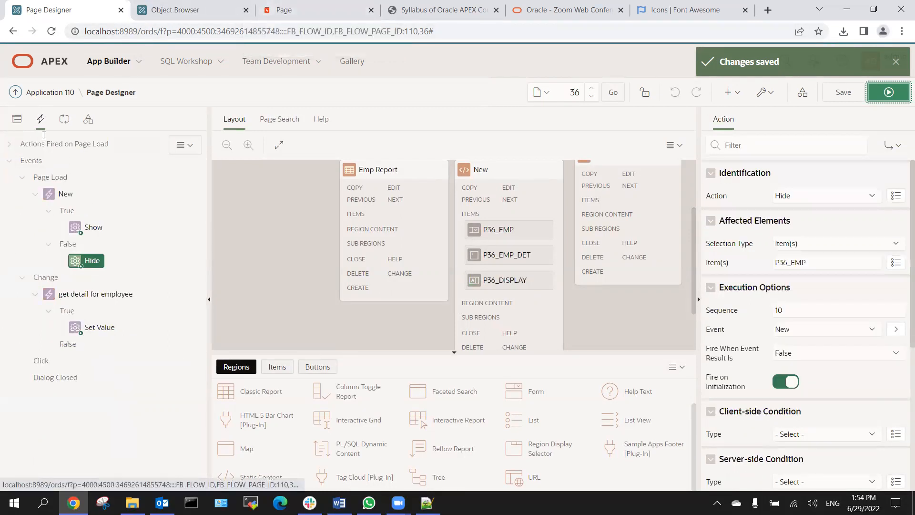
{"action": "left_click", "coordinate": [35, 194]}
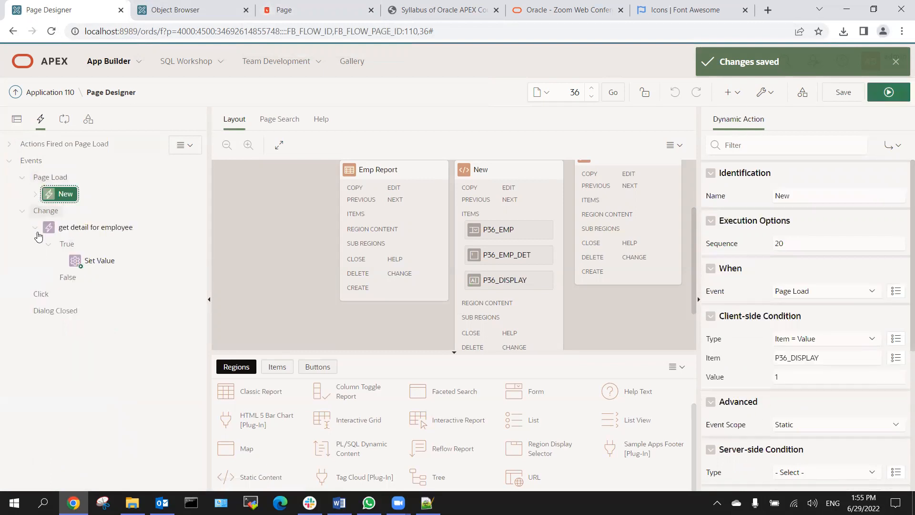
{"action": "left_click", "coordinate": [46, 295]}
{"action": "right_click", "coordinate": [46, 294]}
{"action": "left_click", "coordinate": [75, 307]}
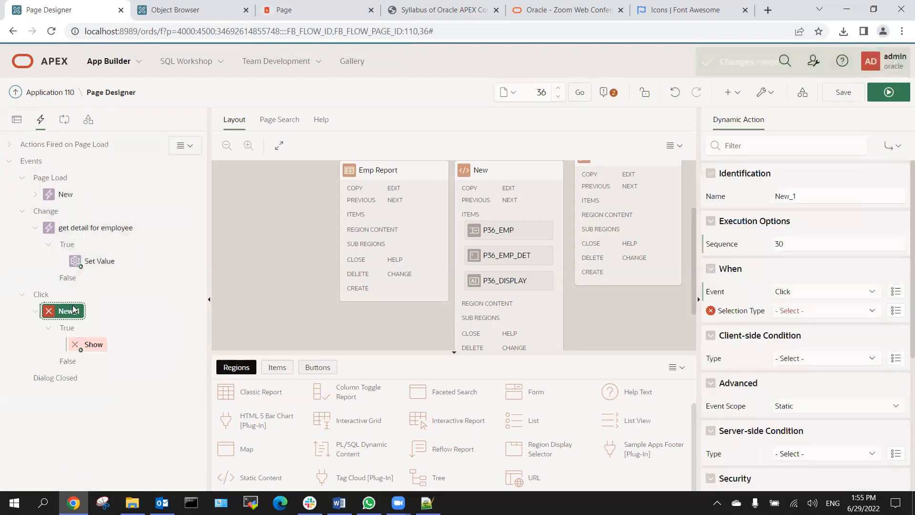
{"action": "left_click", "coordinate": [829, 313]}
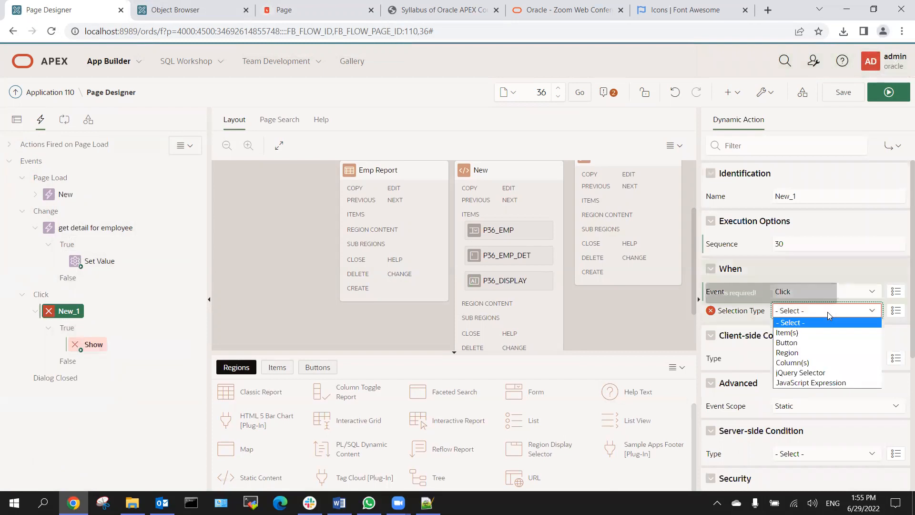
{"action": "left_click", "coordinate": [798, 342]}
{"action": "left_click", "coordinate": [797, 331]}
{"action": "left_click", "coordinate": [800, 333]}
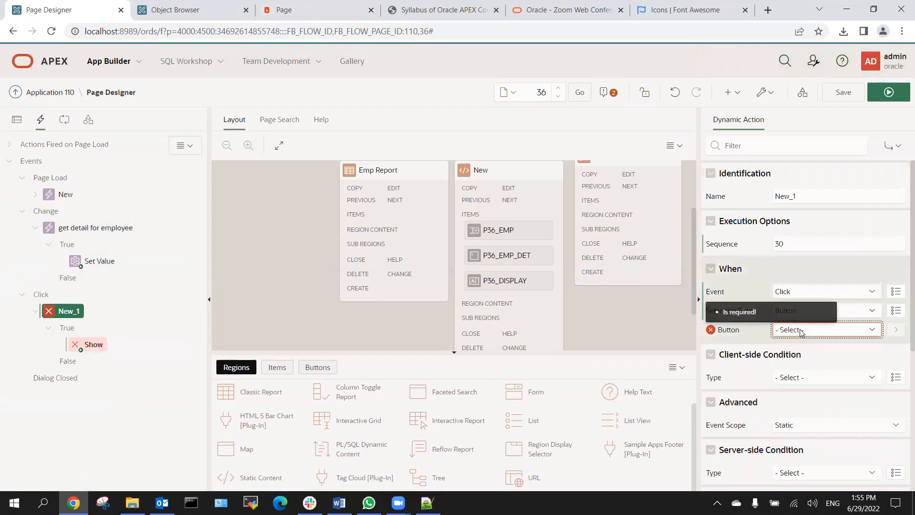
{"action": "left_click", "coordinate": [62, 95]}
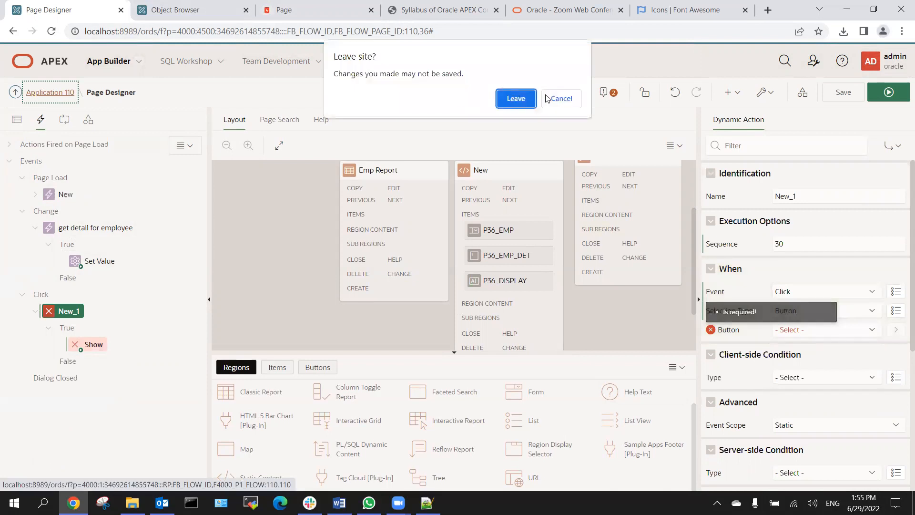
{"action": "left_click", "coordinate": [557, 99]}
{"action": "left_click", "coordinate": [19, 120]}
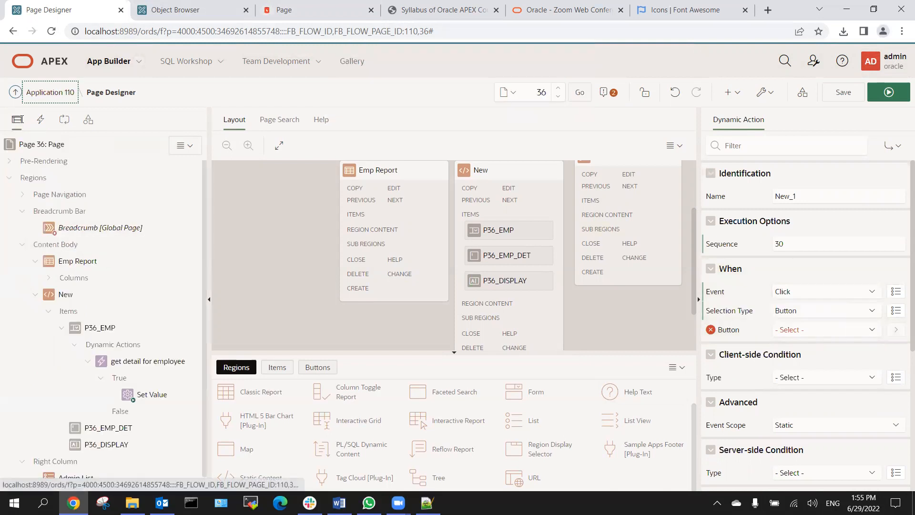
{"action": "scroll", "coordinate": [91, 401], "scroll_direction": "down", "scroll_amount": 1}
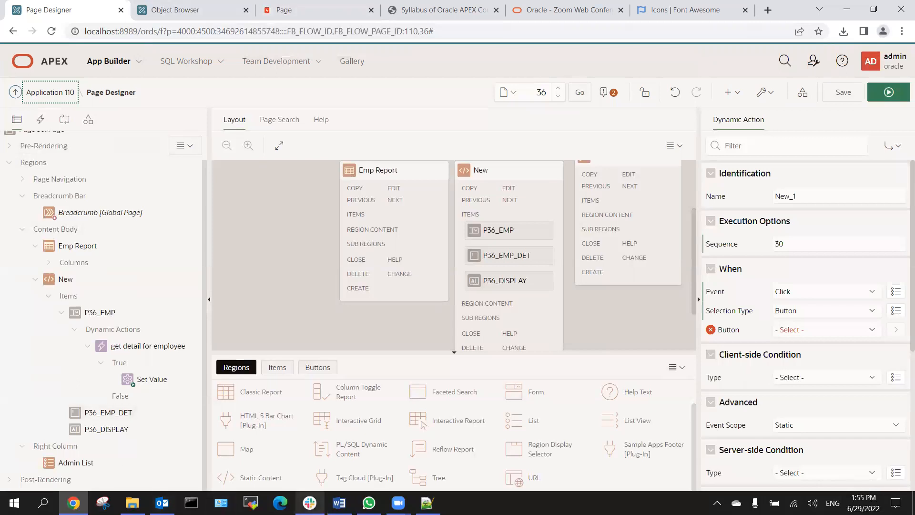
{"action": "mouse_move", "coordinate": [339, 503]}
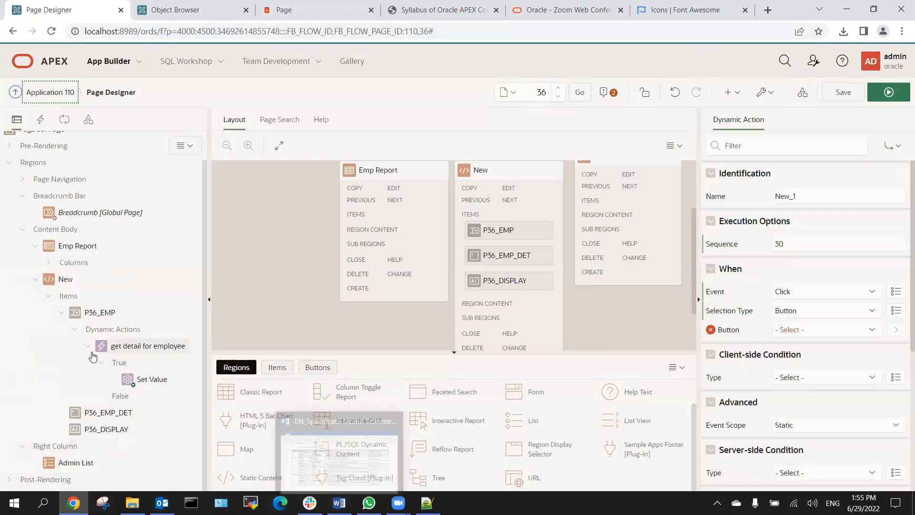
{"action": "left_click", "coordinate": [65, 119]}
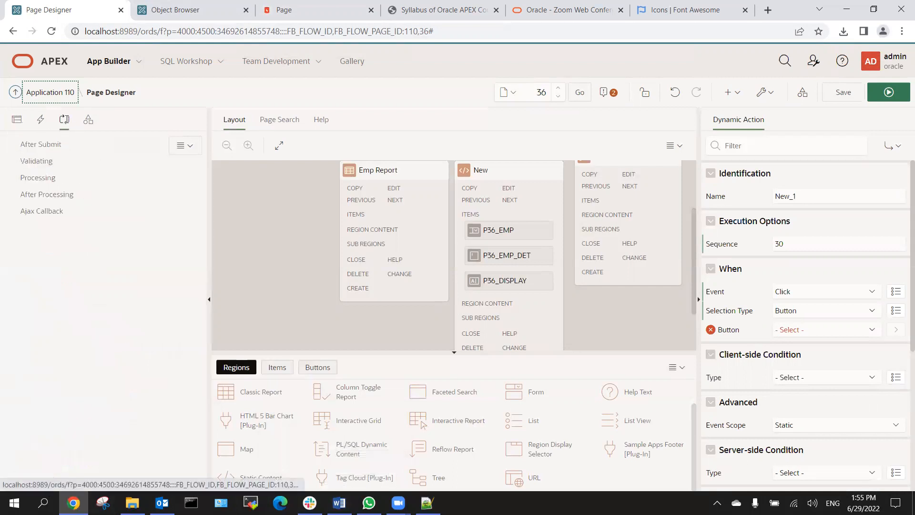
Delete the incomplete New_1 dynamic action under the Click event and save the page.
{"action": "left_click", "coordinate": [40, 120]}
{"action": "left_click", "coordinate": [41, 294]}
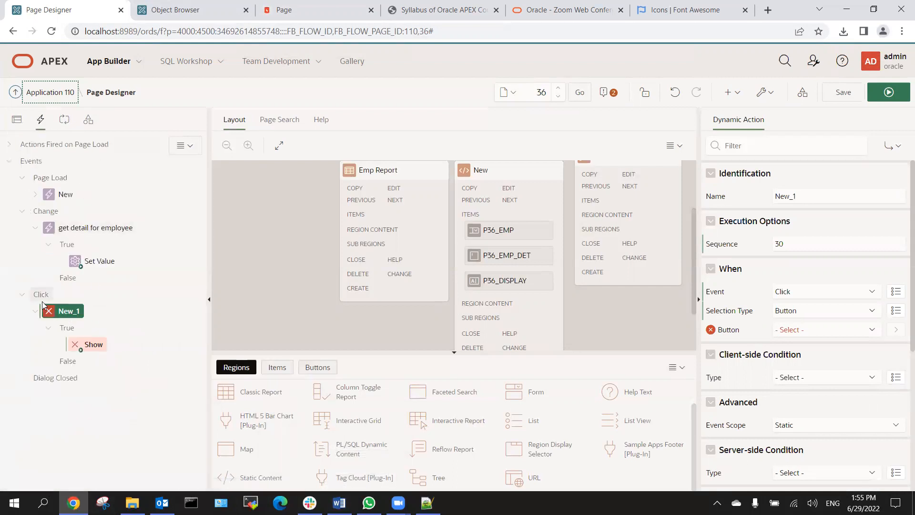
{"action": "left_click", "coordinate": [53, 312]}
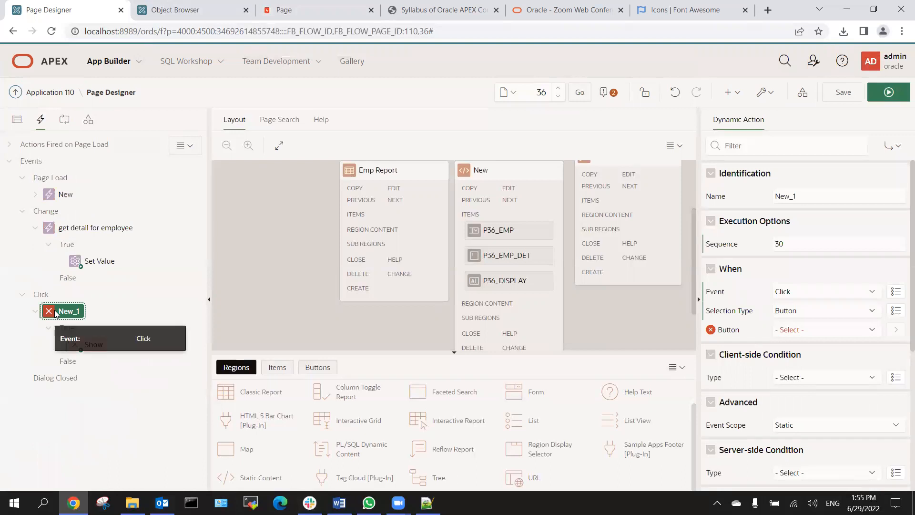
{"action": "key", "text": "Delete"}
{"action": "left_click", "coordinate": [847, 93]}
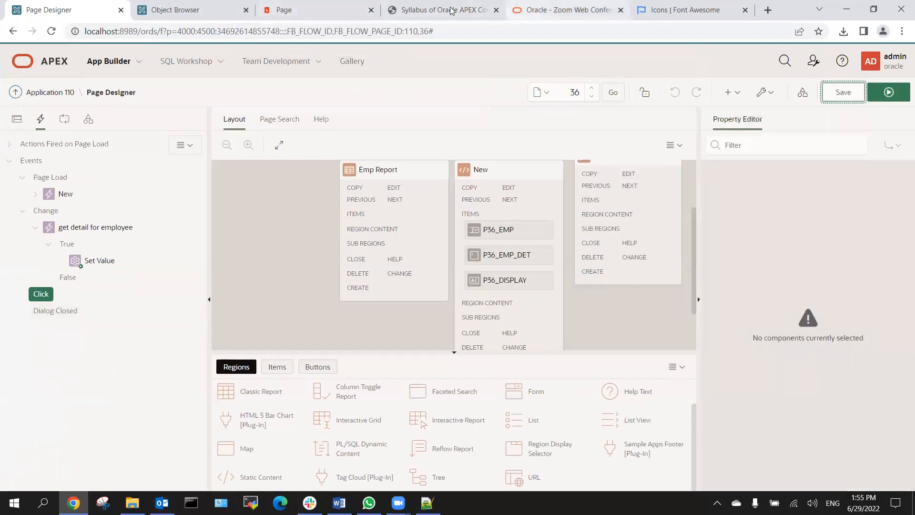
Review the Module 6 topic "What is a Region" in the Oracle APEX syllabus PDF and return to Page Designer.
{"action": "left_click", "coordinate": [419, 10]}
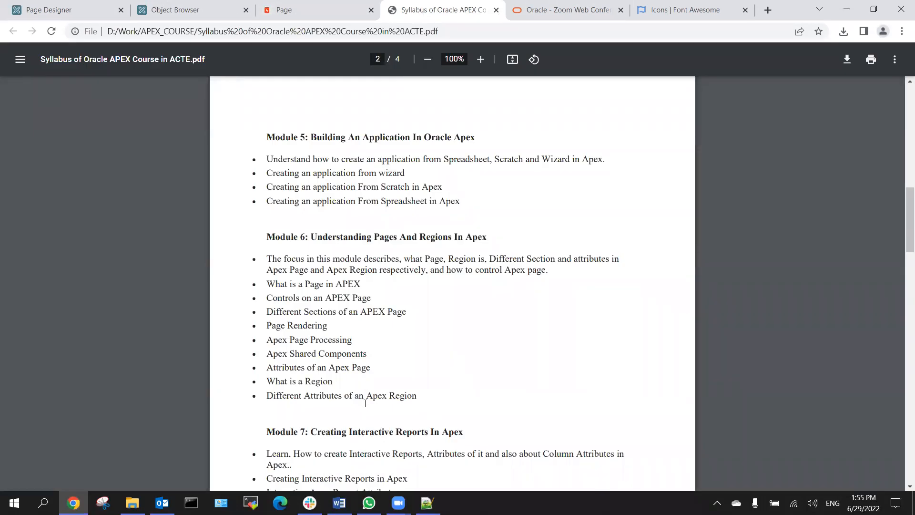
{"action": "double_click", "coordinate": [312, 381]}
{"action": "left_click", "coordinate": [90, 10]}
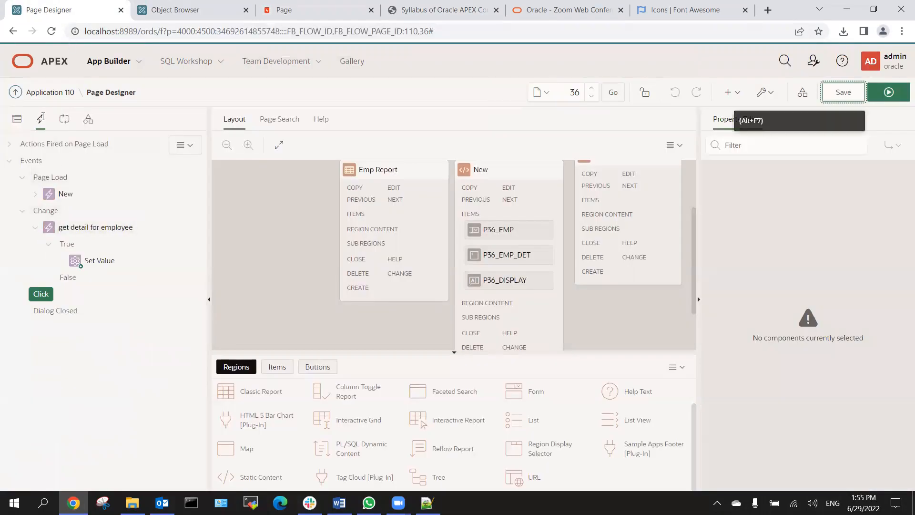
Examine the Admin List region's properties in the page rendering tree, including its source, layout, appearance template and advanced settings.
{"action": "left_click", "coordinate": [17, 120]}
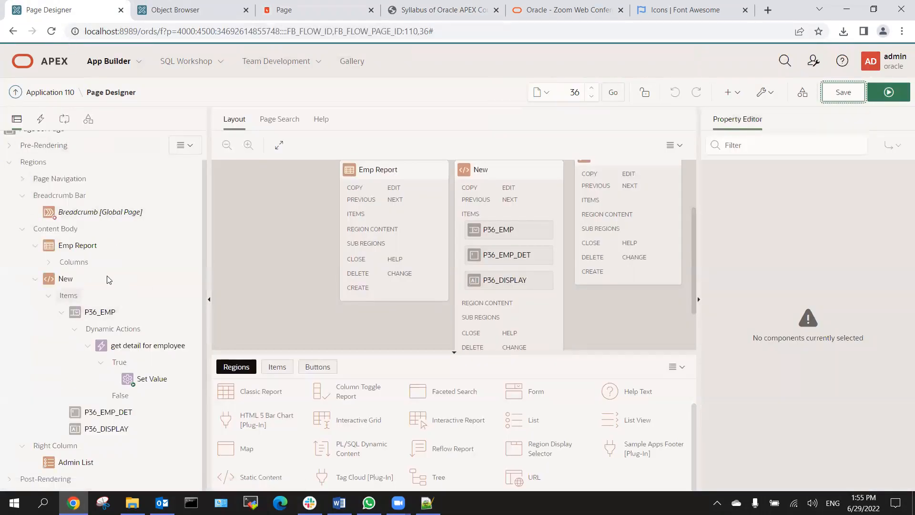
{"action": "left_click", "coordinate": [34, 281]}
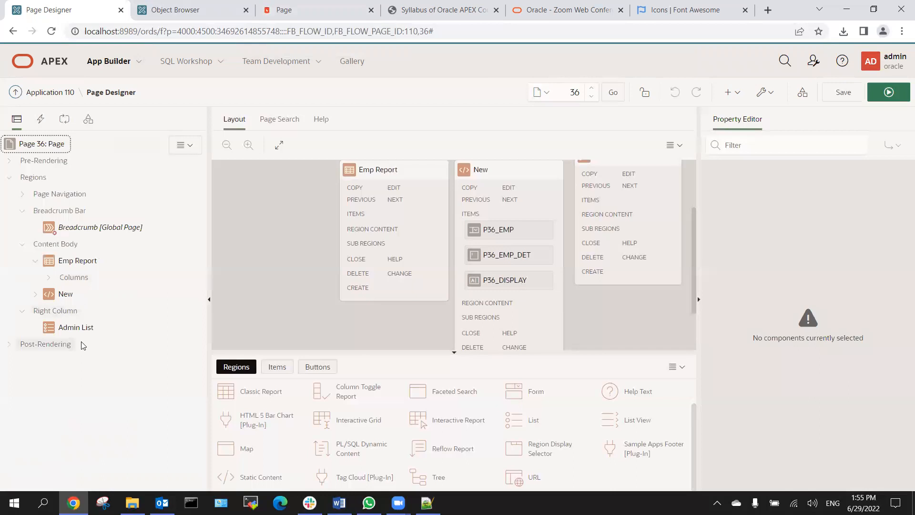
{"action": "left_click", "coordinate": [84, 326]}
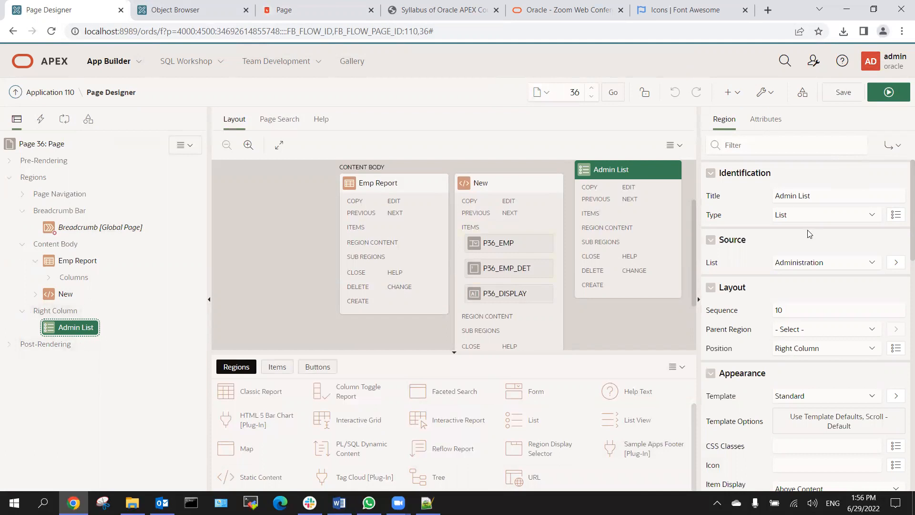
{"action": "scroll", "coordinate": [809, 234], "scroll_direction": "down", "scroll_amount": 3}
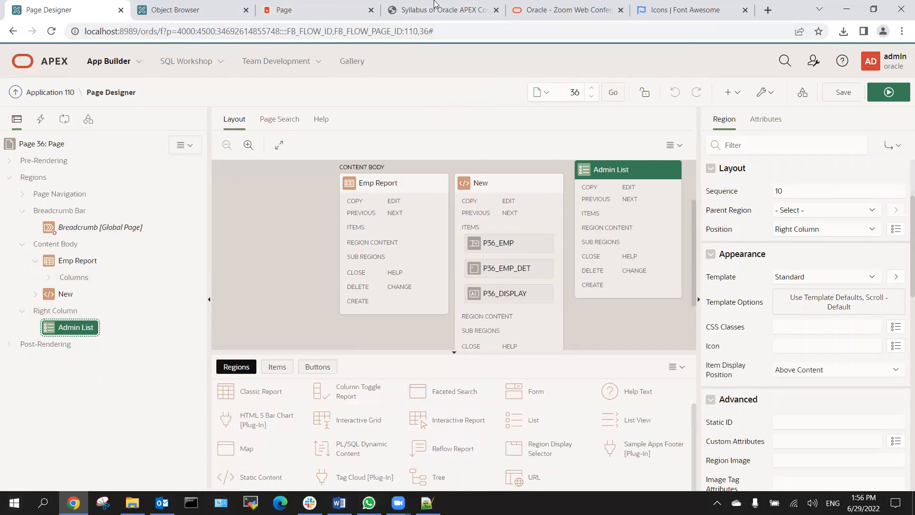
{"action": "left_click", "coordinate": [803, 278]}
{"action": "left_click", "coordinate": [805, 279]}
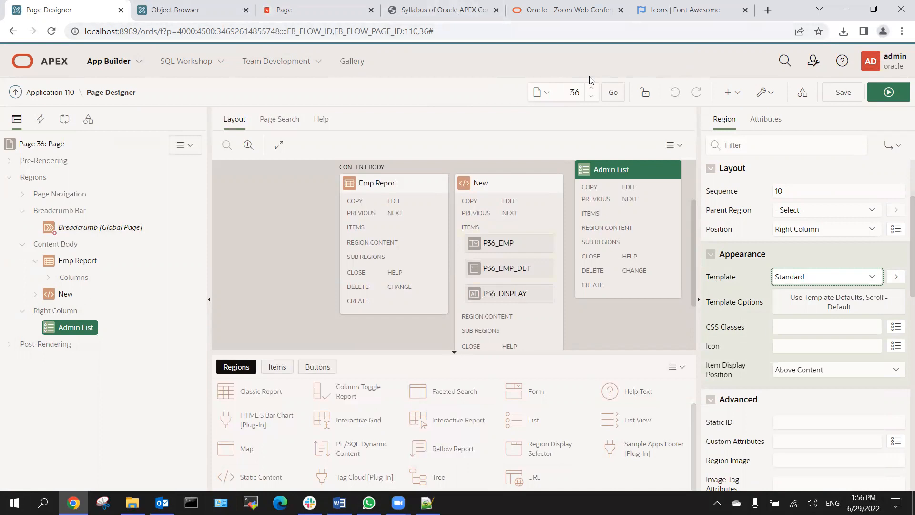
{"action": "scroll", "coordinate": [840, 367], "scroll_direction": "down", "scroll_amount": 3}
{"action": "scroll", "coordinate": [841, 367], "scroll_direction": "up", "scroll_amount": 5}
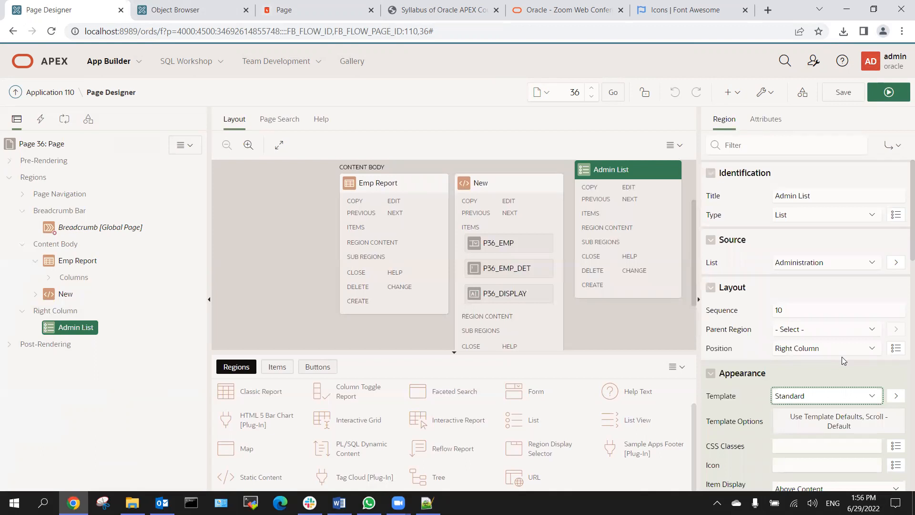
{"action": "scroll", "coordinate": [810, 310], "scroll_direction": "down", "scroll_amount": 3}
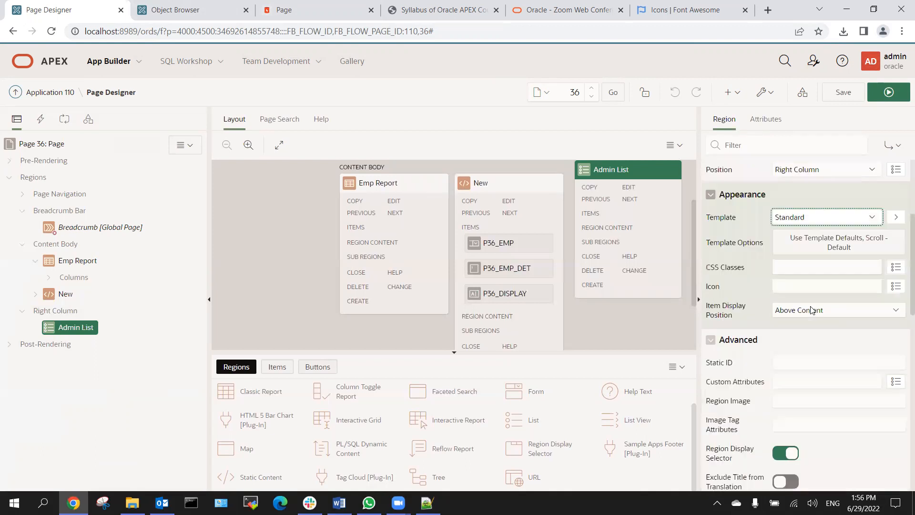
{"action": "scroll", "coordinate": [811, 309], "scroll_direction": "down", "scroll_amount": 2}
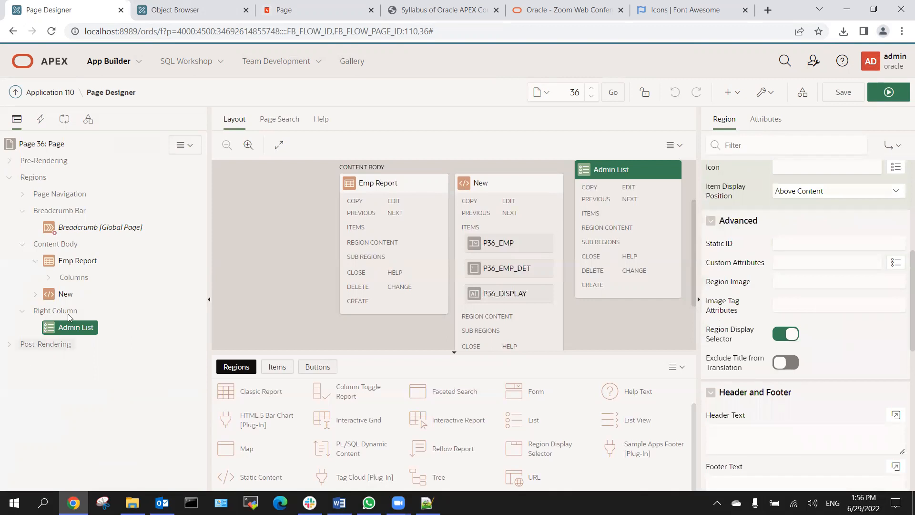
Compare the properties of the New static content region and the Admin List region, down to the latter's comments and audit information.
{"action": "left_click", "coordinate": [57, 294]}
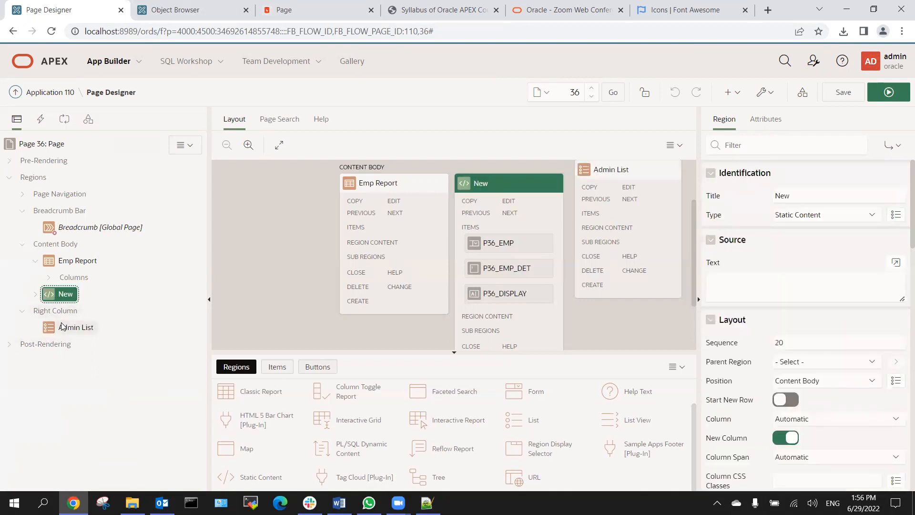
{"action": "left_click", "coordinate": [65, 327]}
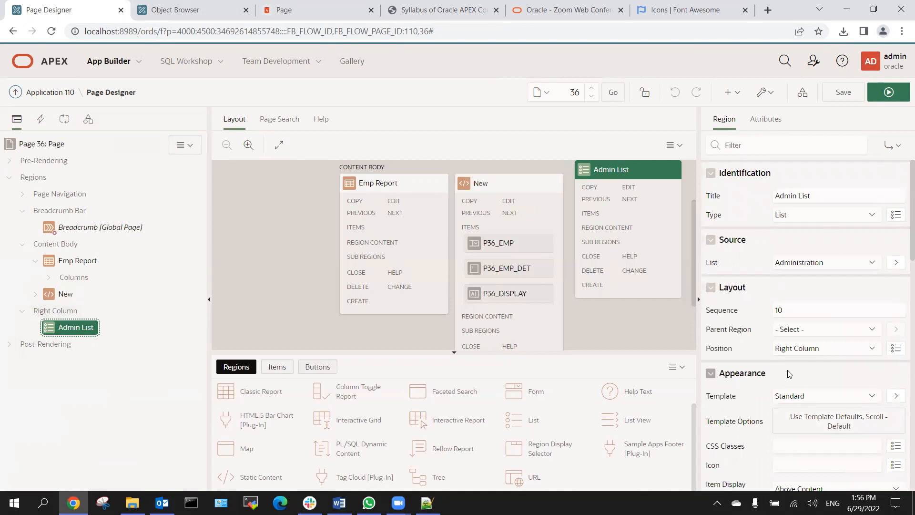
{"action": "scroll", "coordinate": [789, 373], "scroll_direction": "down", "scroll_amount": 4}
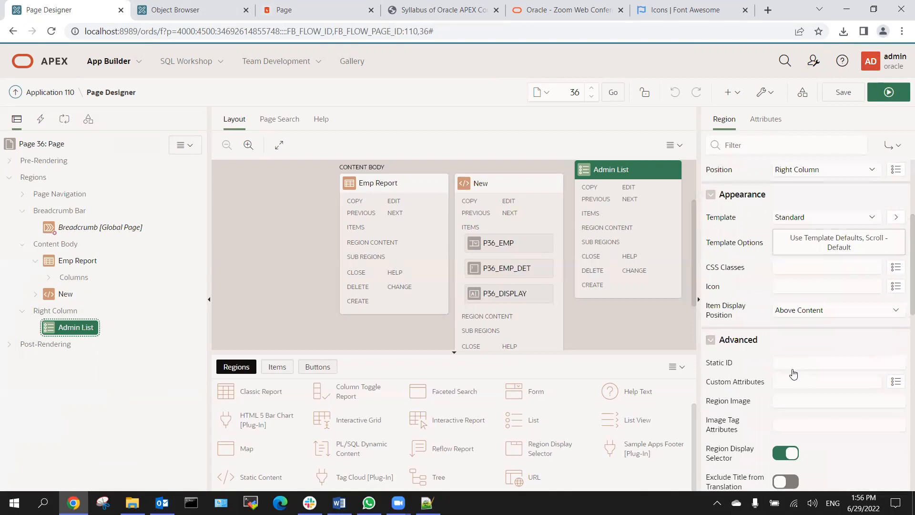
{"action": "scroll", "coordinate": [793, 373], "scroll_direction": "down", "scroll_amount": 5}
{"action": "scroll", "coordinate": [804, 369], "scroll_direction": "down", "scroll_amount": 4}
{"action": "scroll", "coordinate": [804, 370], "scroll_direction": "down", "scroll_amount": 1}
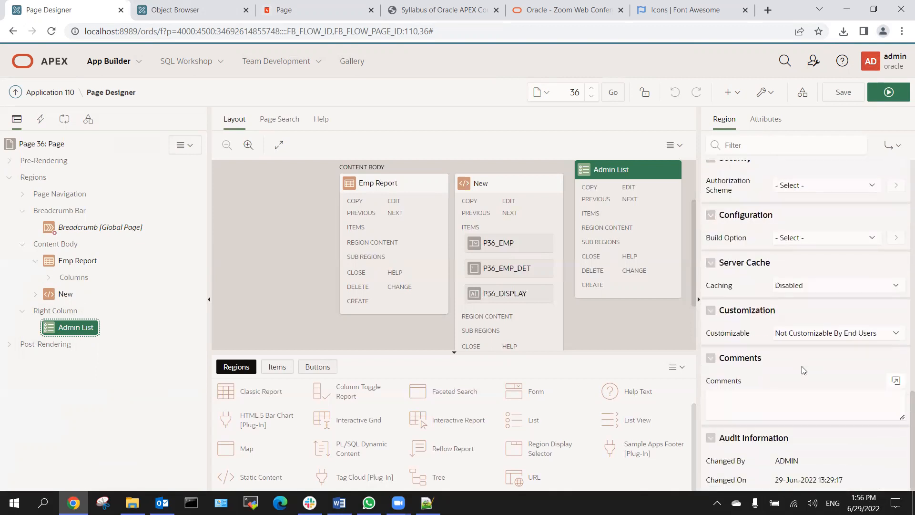
{"action": "scroll", "coordinate": [804, 370], "scroll_direction": "up", "scroll_amount": 8}
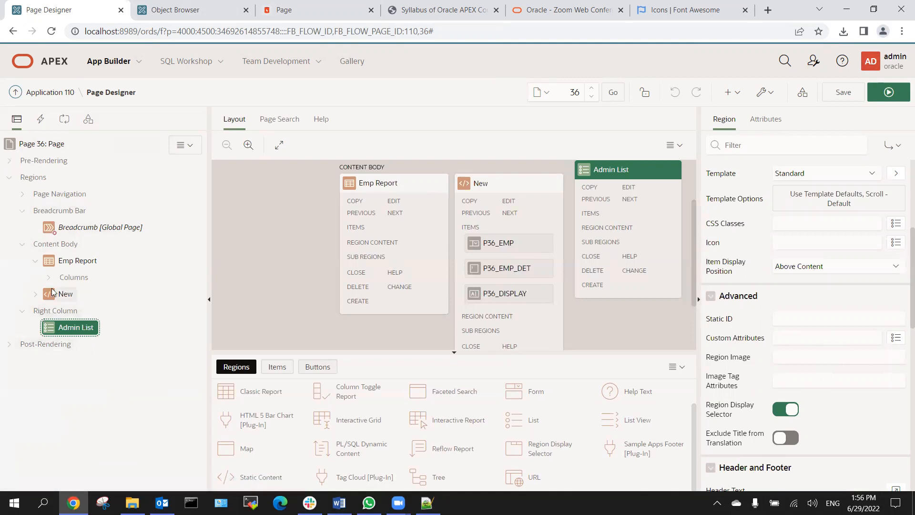
Create a new region under Content Body and set its type to PL/SQL Dynamic Content.
{"action": "right_click", "coordinate": [55, 243]}
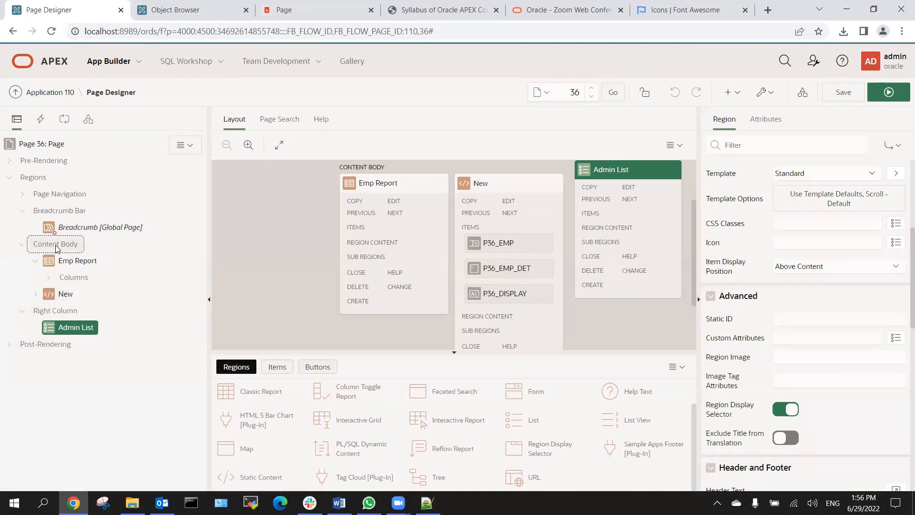
{"action": "left_click", "coordinate": [87, 262]}
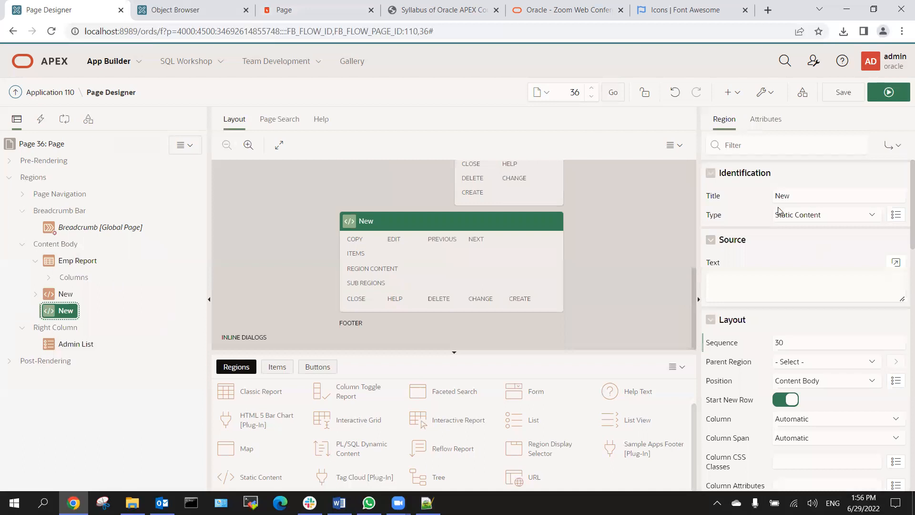
{"action": "left_click", "coordinate": [800, 215]}
{"action": "left_click", "coordinate": [815, 377]}
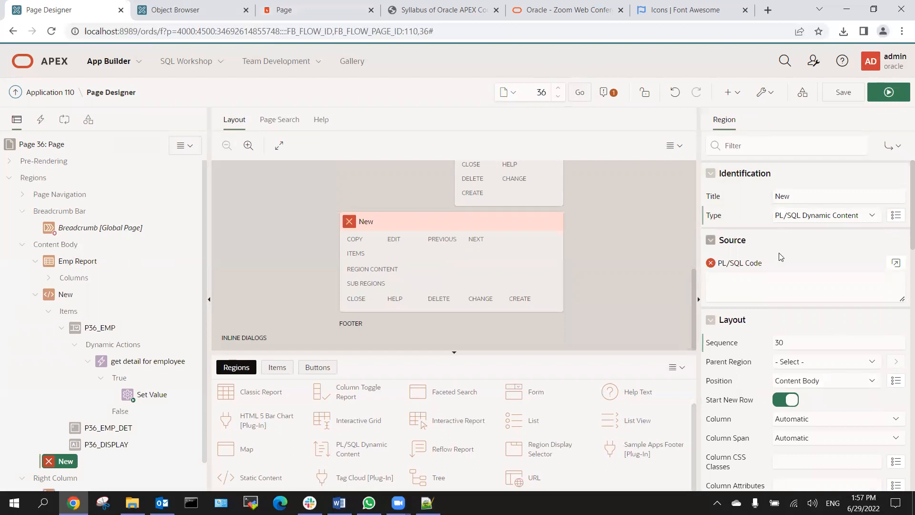
{"action": "scroll", "coordinate": [784, 259], "scroll_direction": "down", "scroll_amount": 7}
{"action": "scroll", "coordinate": [783, 259], "scroll_direction": "up", "scroll_amount": 7}
Start the new region's PL/SQL source with DECLARE, X NUMBER; and BEGIN, followed by the unfinished call HTP.P('<b style').
{"action": "left_click", "coordinate": [896, 263]}
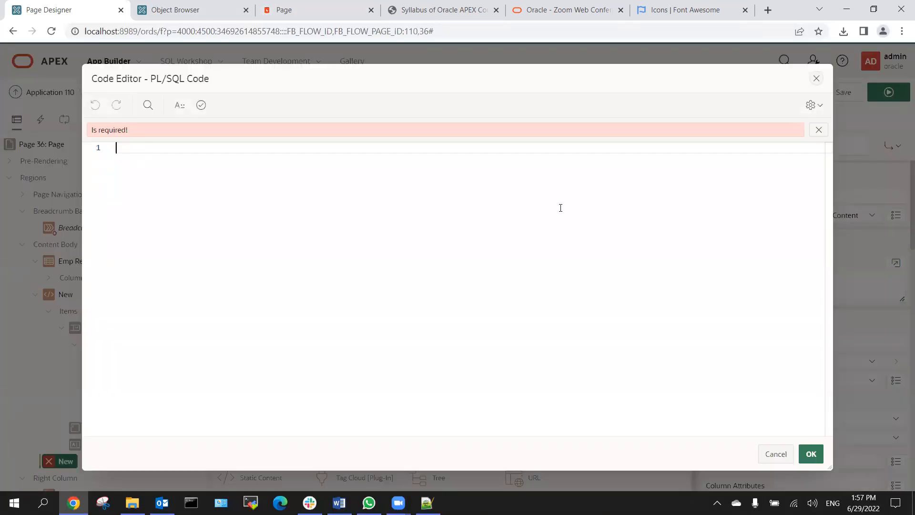
{"action": "type", "text": "DECLARE"}
{"action": "key", "text": "Return"}
{"action": "type", "text": "X NUMBER;"}
{"action": "key", "text": "Return"}
{"action": "type", "text": "BEGIN"}
{"action": "key", "text": "Return"}
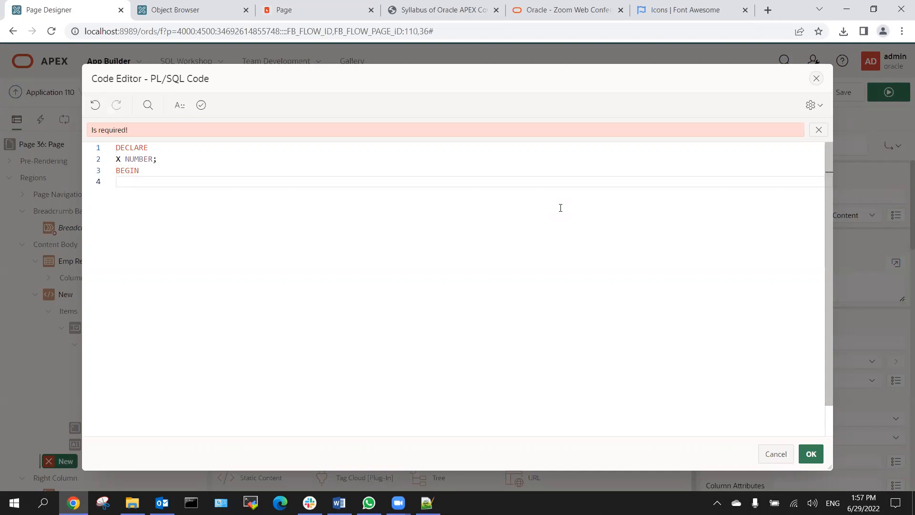
{"action": "type", "text": "HTP.P"}
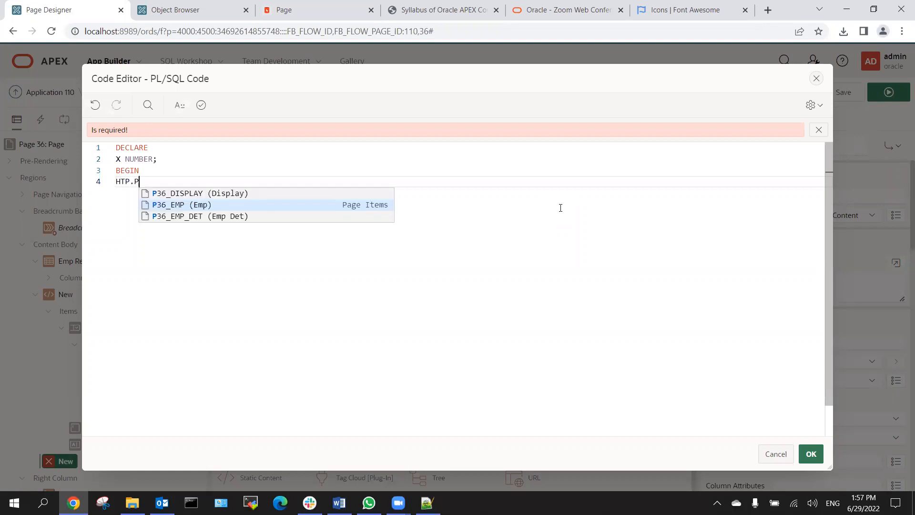
{"action": "type", "text": "('"}
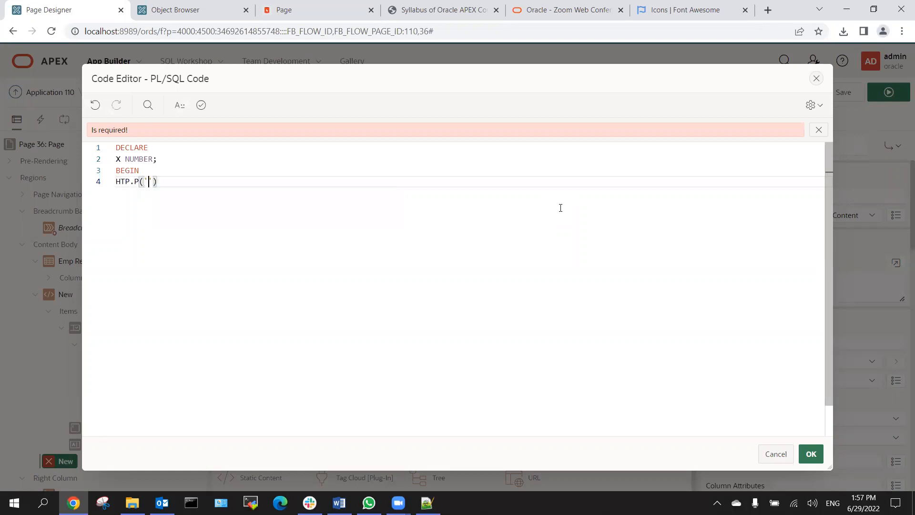
{"action": "type", "text": "<"}
{"action": "type", "text": "b style"}
Declare the cursor below X NUMBER as cursor emp is select * from emp where deptno=10;.
{"action": "left_click", "coordinate": [173, 162]}
{"action": "key", "text": "Return"}
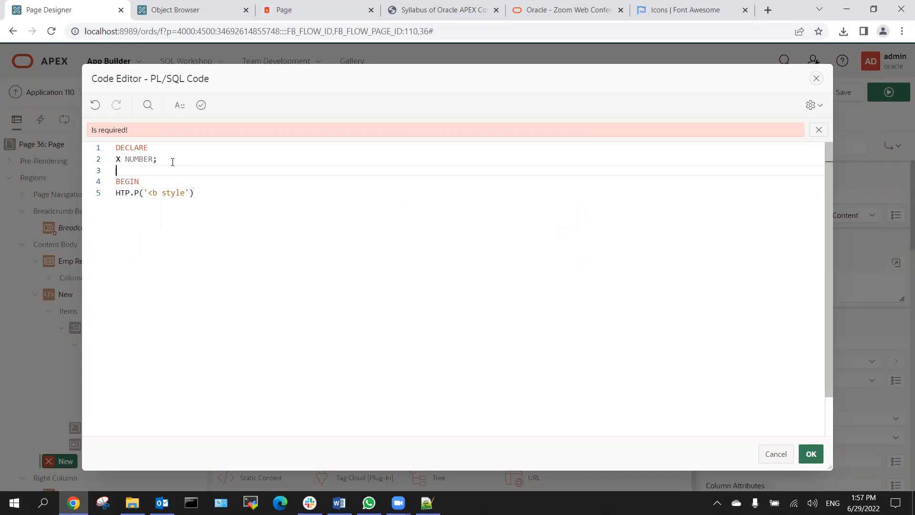
{"action": "type", "text": "cursor emp is select * from emp "}
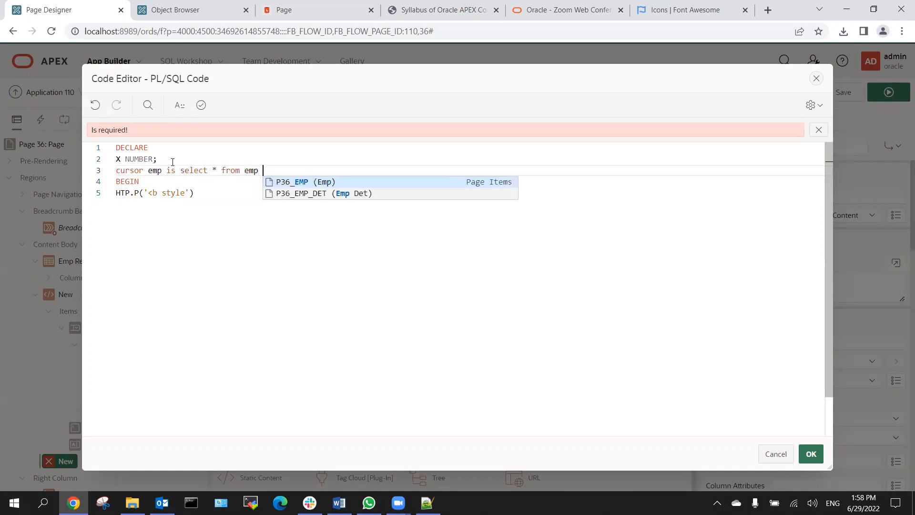
{"action": "type", "text": "where deptn"}
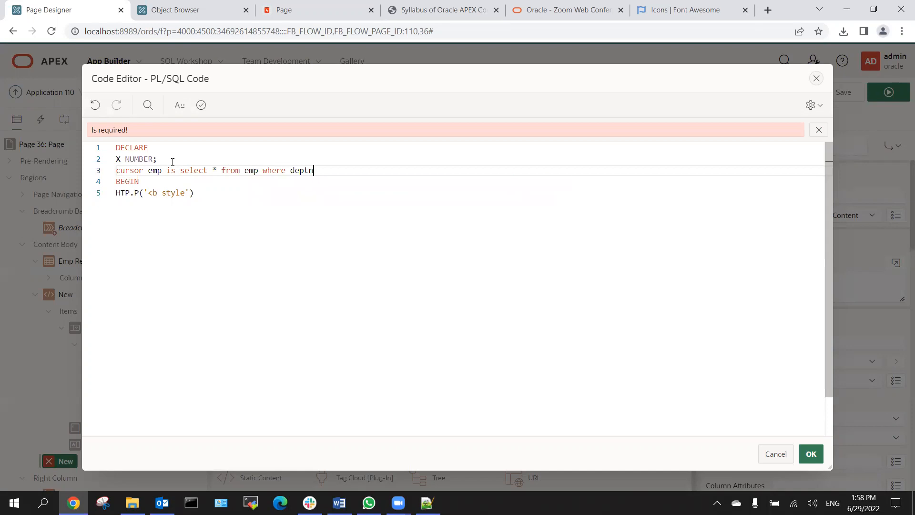
{"action": "type", "text": "o=10;"}
Add the loop header "for e in emp loop" between BEGIN and the HTP.P call.
{"action": "left_click", "coordinate": [155, 184]}
{"action": "key", "text": "Return"}
{"action": "type", "text": "f"}
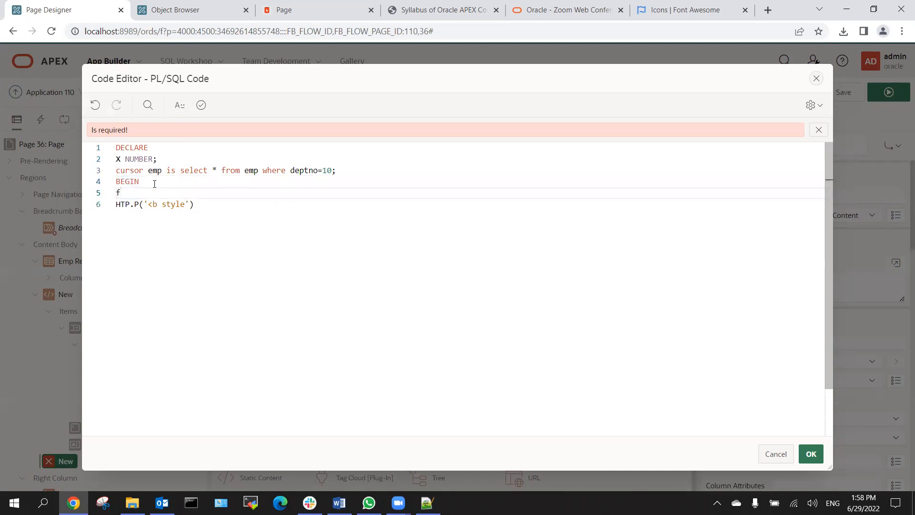
{"action": "type", "text": "or e"}
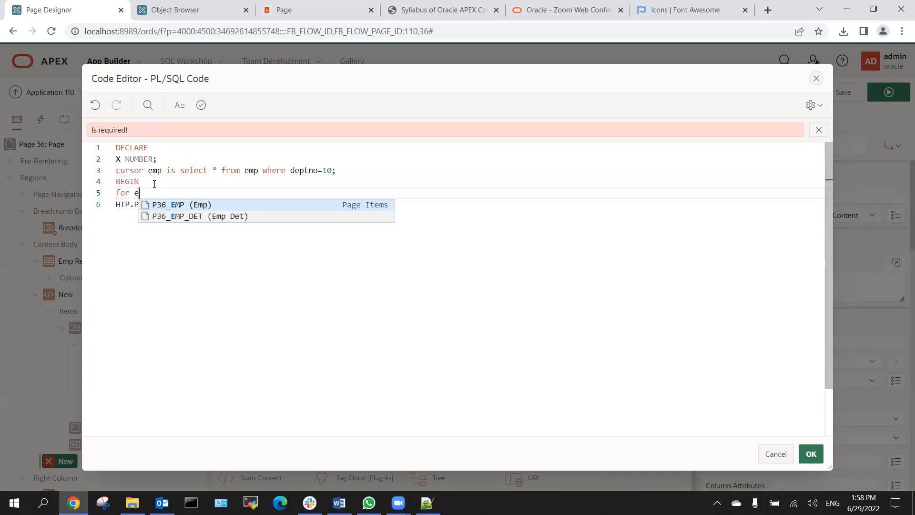
{"action": "type", "text": " in emp"}
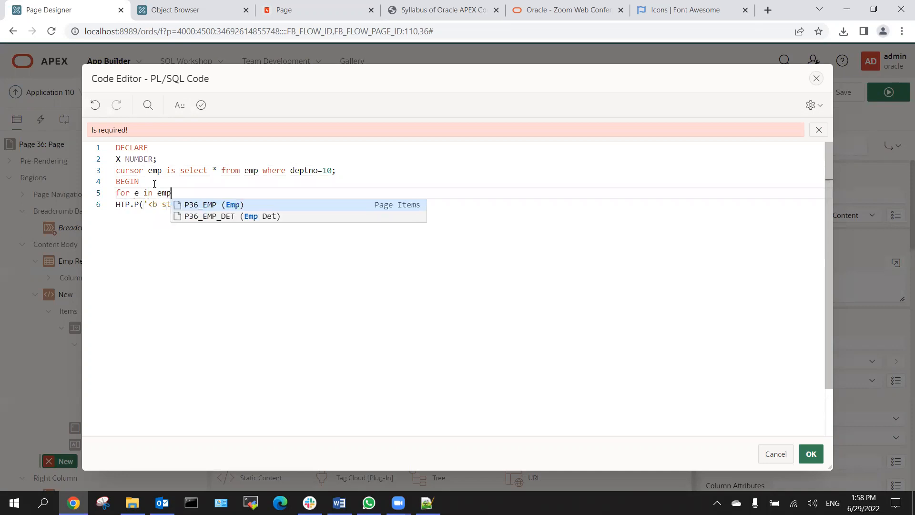
{"action": "type", "text": " loop"}
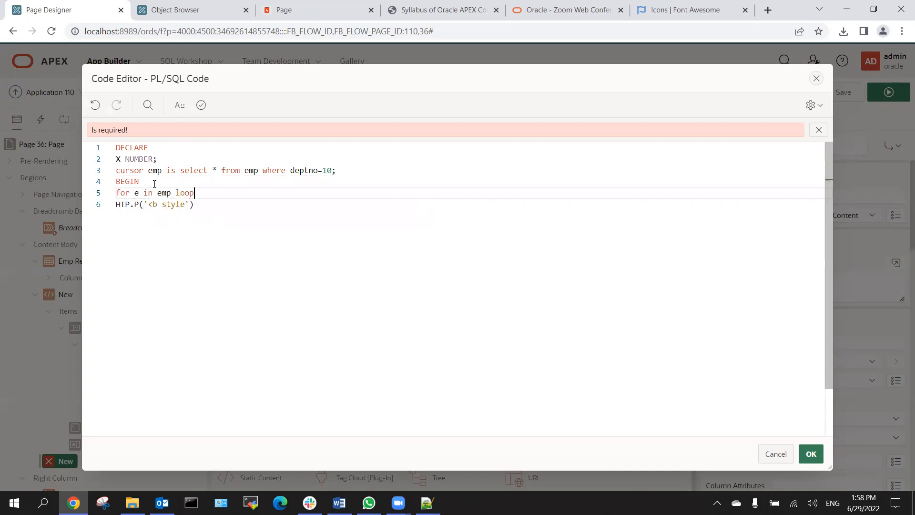
Extend the bold tag inside the HTP.P call with style="color:red;".
{"action": "left_click", "coordinate": [185, 206]}
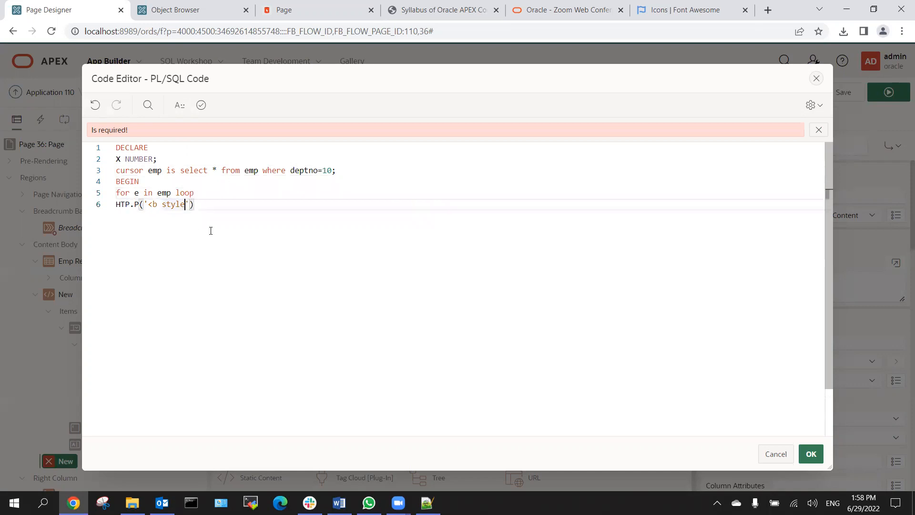
{"action": "type", "text": "=\""}
{"action": "type", "text": "\""}
{"action": "type", "text": "col"}
{"action": "type", "text": "or:red;"}
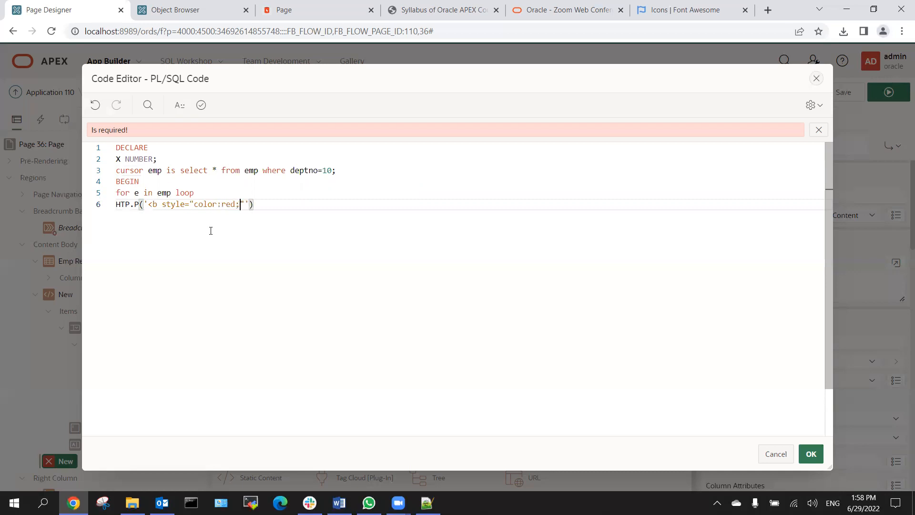
Close the opening bold tag with > and concatenate e.ename after it in the HTP.P string using ||.
{"action": "key", "text": "Right"}
{"action": "type", "text": "||"}
{"action": "key", "text": "Left"}
{"action": "key", "text": "Left"}
{"action": "key", "text": "Left"}
{"action": "type", "text": ">"}
{"action": "key", "text": "Right"}
{"action": "key", "text": "Right"}
{"action": "type", "text": "||"}
{"action": "key", "text": "Left"}
{"action": "key", "text": "Left"}
{"action": "type", "text": "e.ename"}
Concatenate e.job and e.mgr after e.ename in the HTP.P call, separated by quoted spaces.
{"action": "left_click", "coordinate": [300, 207]}
{"action": "type", "text": "' '||job||'  '"}
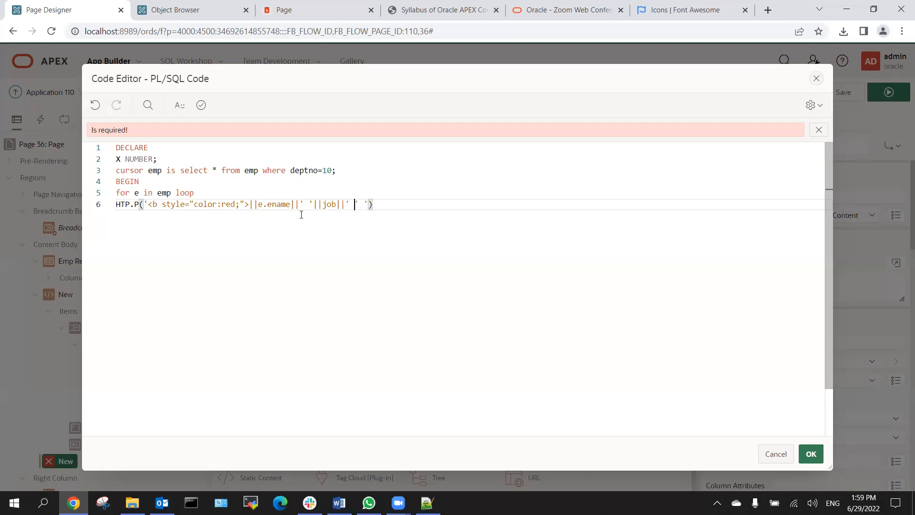
{"action": "type", "text": "||"}
{"action": "type", "text": "mgr"}
{"action": "double_click", "coordinate": [328, 204]}
{"action": "key", "text": "Left"}
{"action": "type", "text": "e."}
{"action": "left_click", "coordinate": [382, 204]}
{"action": "type", "text": "e"}
{"action": "type", "text": "."}
Terminate the HTP.P line with a semicolon, add end loop; and end; below it, and validate the code.
{"action": "type", "text": ";"}
{"action": "key", "text": "Return"}
{"action": "type", "text": "end loop;"}
{"action": "key", "text": "Return"}
{"action": "key", "text": "Return"}
{"action": "type", "text": "end;"}
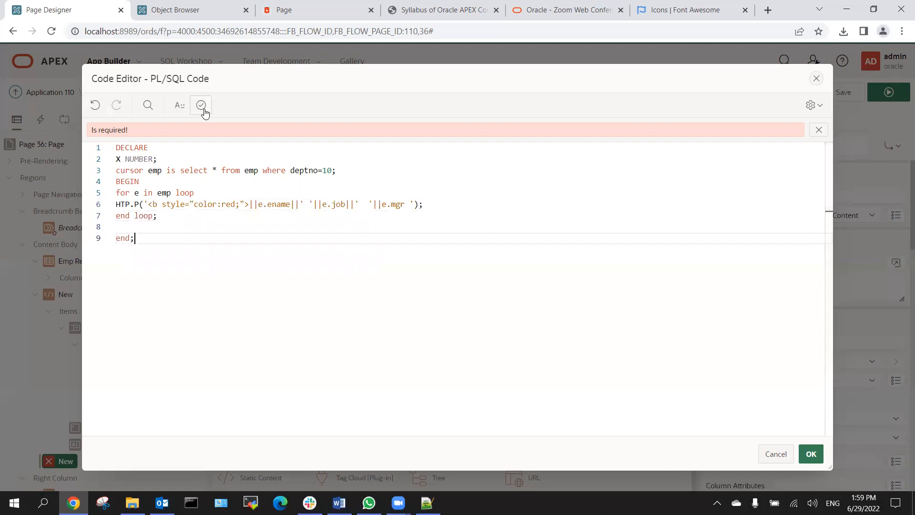
{"action": "left_click", "coordinate": [203, 109]}
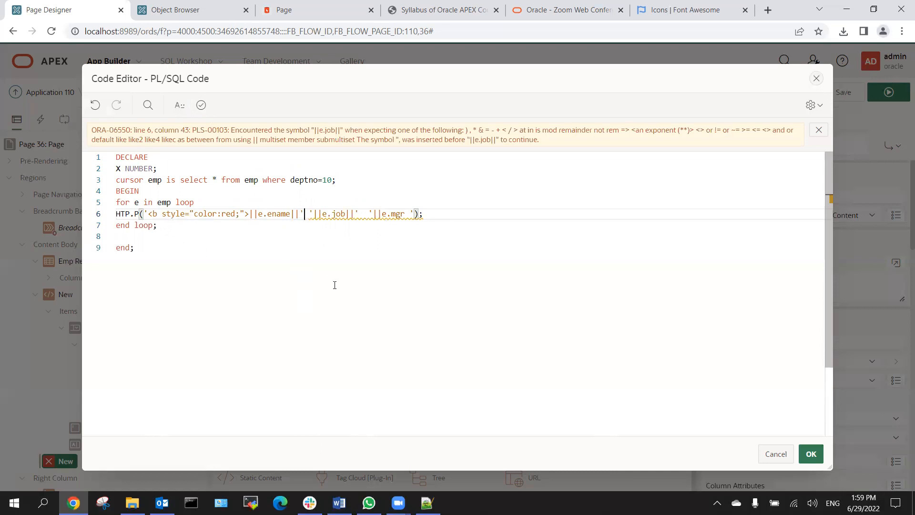
Replace the space after e.ename with </b>, add the missing quote after the opening bold tag, and revalidate the code.
{"action": "type", "text": "</b>"}
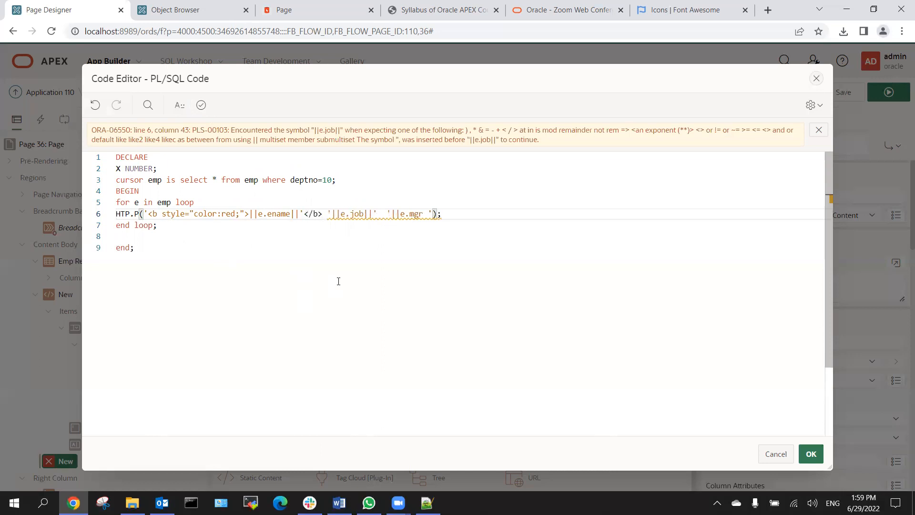
{"action": "key", "text": "Delete"}
{"action": "left_click", "coordinate": [343, 236]}
{"action": "left_click", "coordinate": [314, 247]}
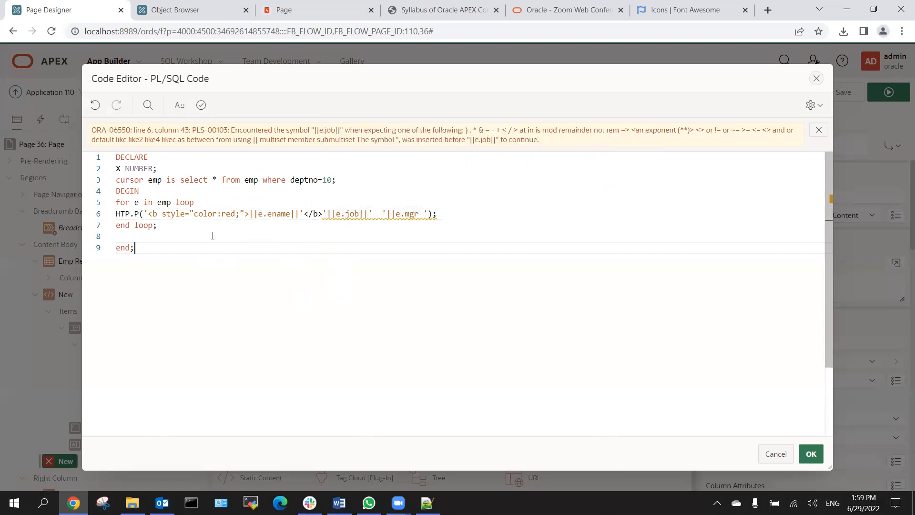
{"action": "left_click", "coordinate": [142, 214]}
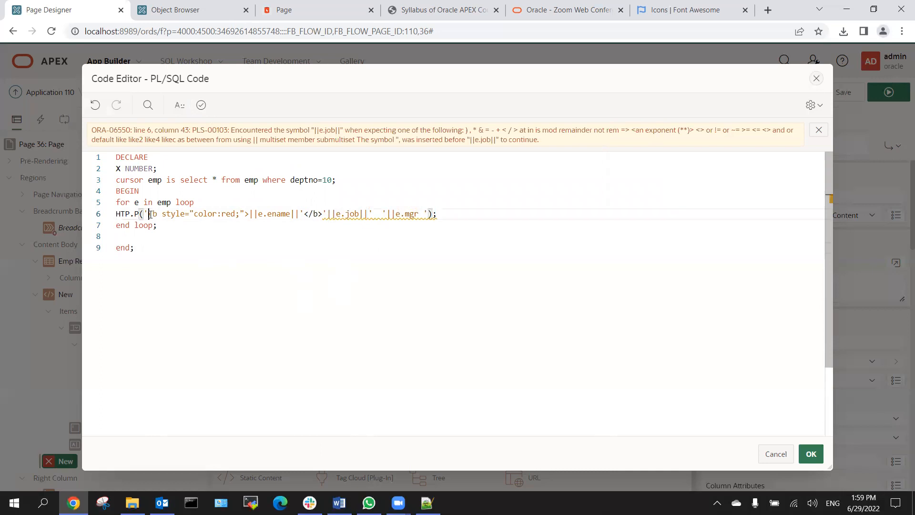
{"action": "left_click", "coordinate": [246, 214]}
{"action": "type", "text": "'"}
{"action": "left_click", "coordinate": [201, 105]}
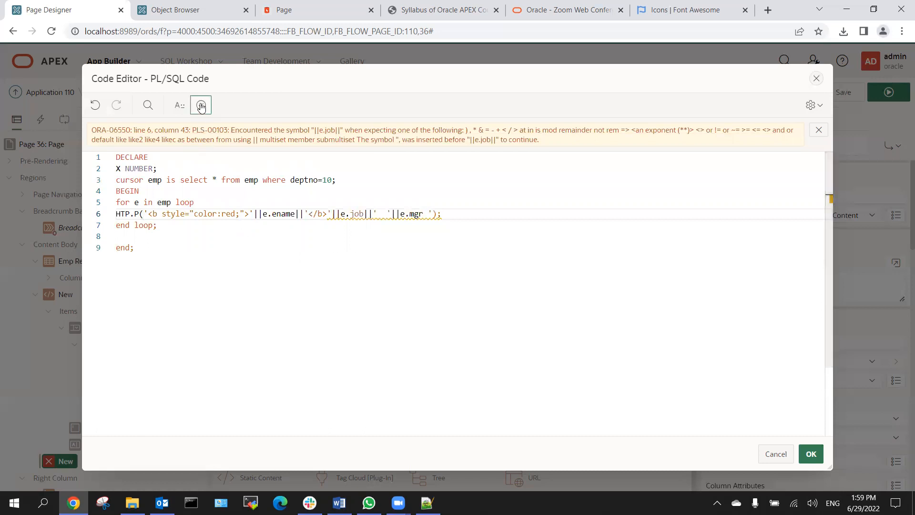
Remove the stray quote after e.mgr, validate the PL/SQL code again and accept it.
{"action": "key", "text": "Delete"}
{"action": "left_click", "coordinate": [200, 105]}
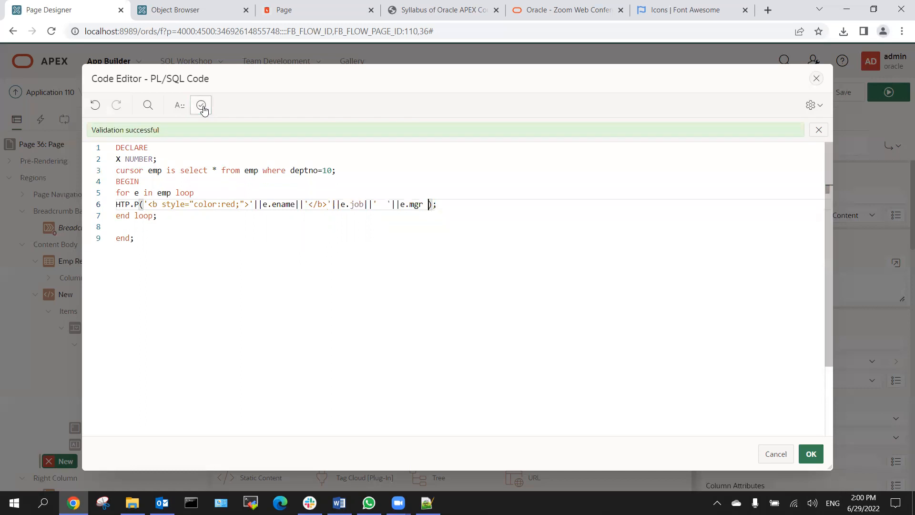
{"action": "left_click", "coordinate": [810, 453]}
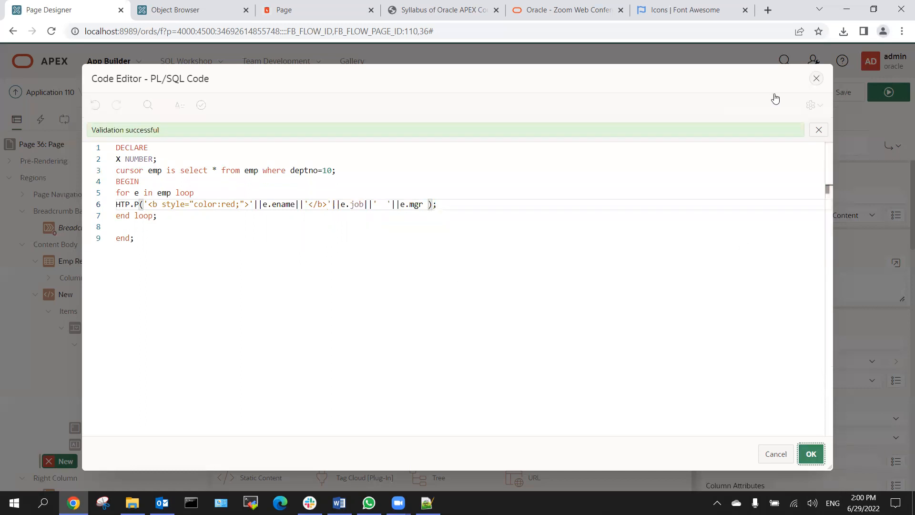
Save and run page 36, discarding unsaved entries on the open page, and inspect the output of the new PL/SQL region.
{"action": "left_click", "coordinate": [843, 93]}
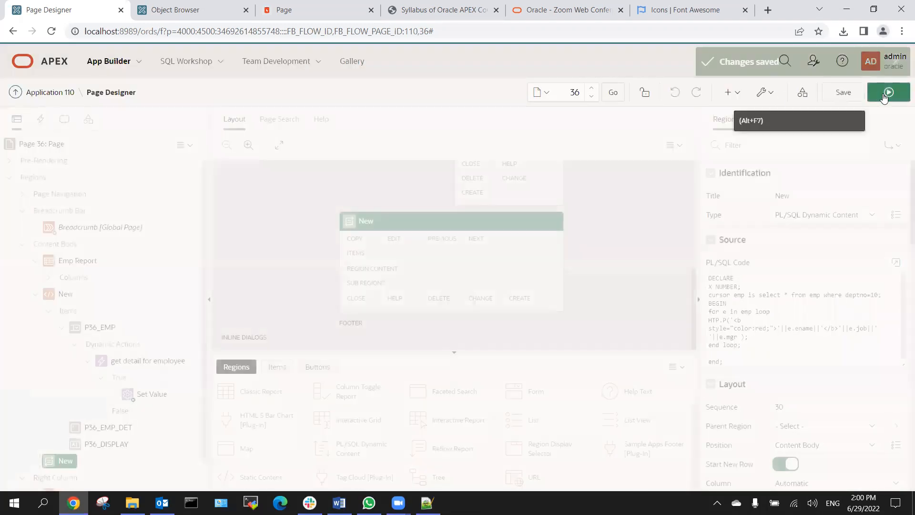
{"action": "left_click", "coordinate": [888, 92]}
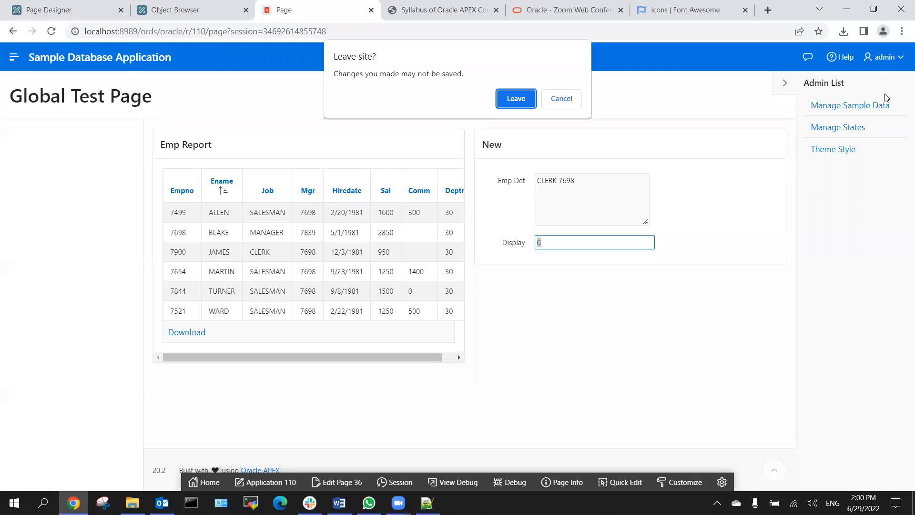
{"action": "left_click", "coordinate": [516, 99]}
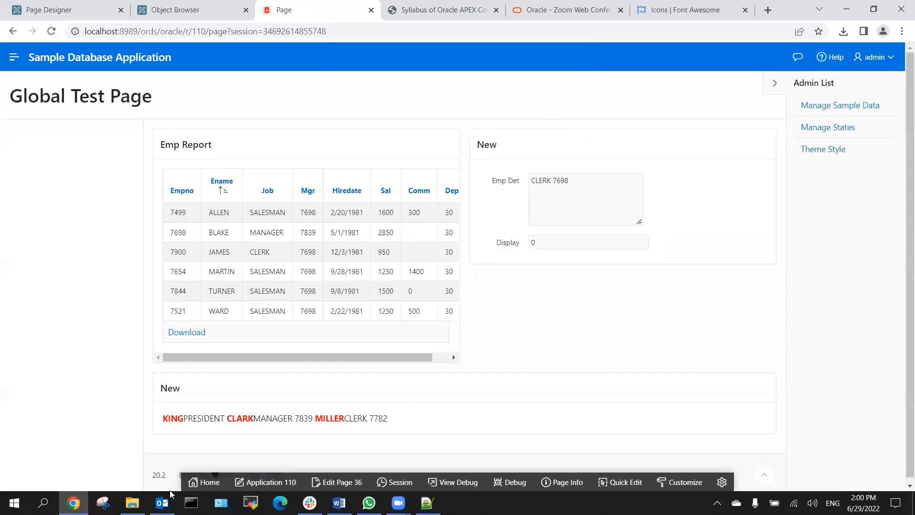
{"action": "double_click", "coordinate": [172, 418]}
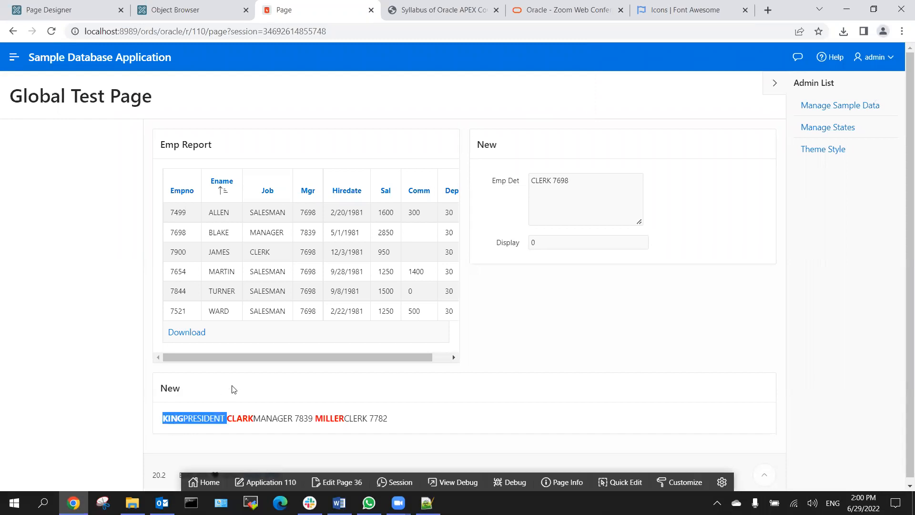
{"action": "left_click", "coordinate": [404, 420]}
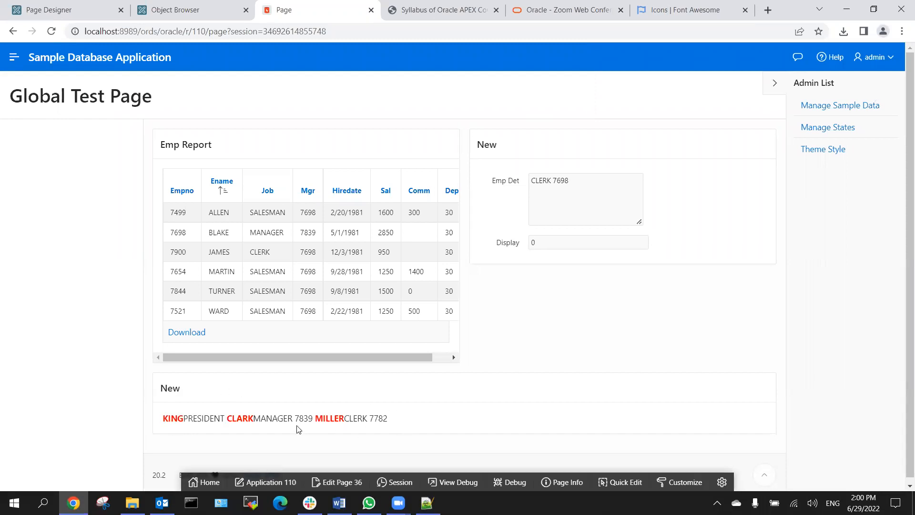
Return to the Page Designer, open the PL/SQL region's source code in the code editor and indent the HTP.P line.
{"action": "left_click", "coordinate": [187, 11]}
{"action": "left_click", "coordinate": [57, 9]}
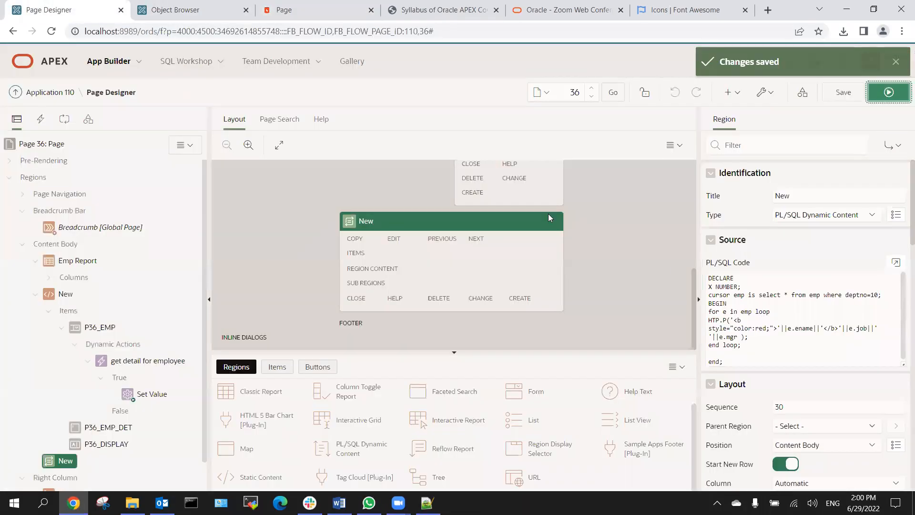
{"action": "left_click", "coordinate": [896, 262]}
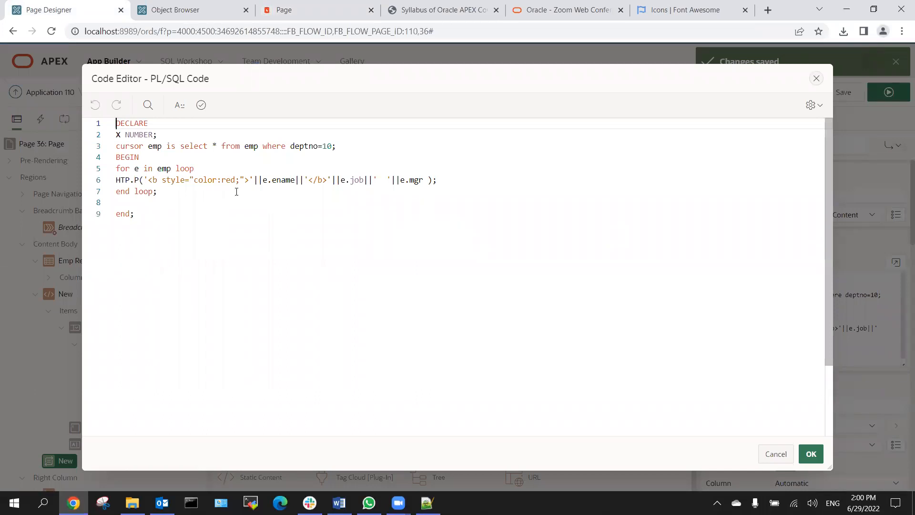
{"action": "left_click", "coordinate": [118, 180]}
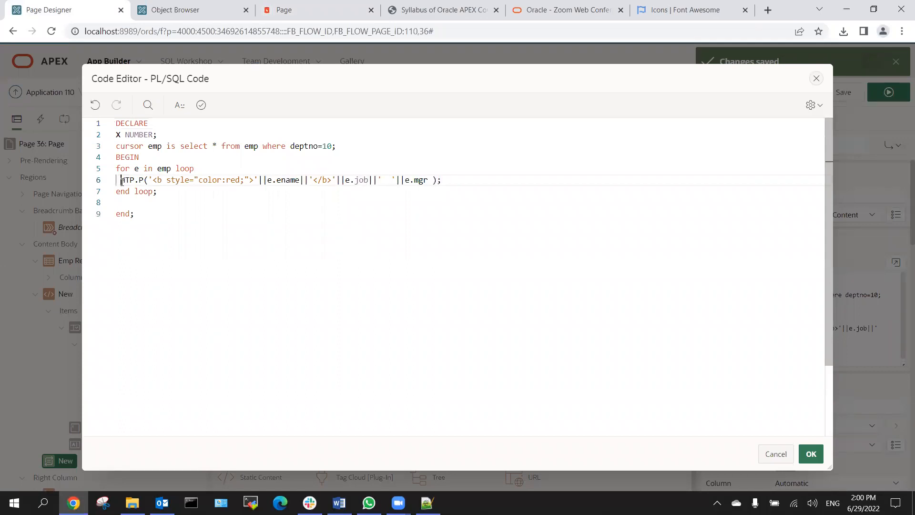
Append ||'<br>' after e.mgr in the HTP.P line, validate the PL/SQL code and accept it.
{"action": "left_click", "coordinate": [447, 179]}
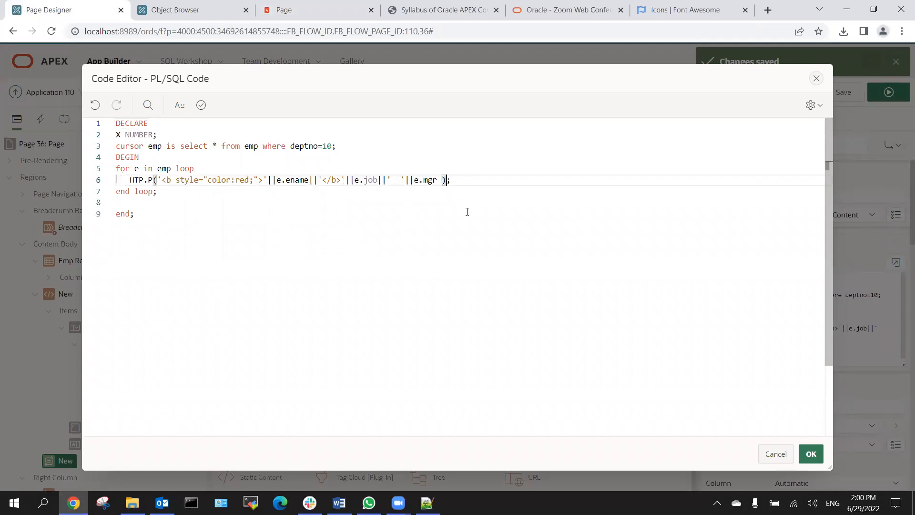
{"action": "type", "text": "<"}
{"action": "key", "text": "BackSpace"}
{"action": "type", "text": "||"}
{"action": "type", "text": "'"}
{"action": "type", "text": "br>"}
{"action": "key", "text": "Left"}
{"action": "key", "text": "Left"}
{"action": "type", "text": "<"}
{"action": "left_click", "coordinate": [202, 107]}
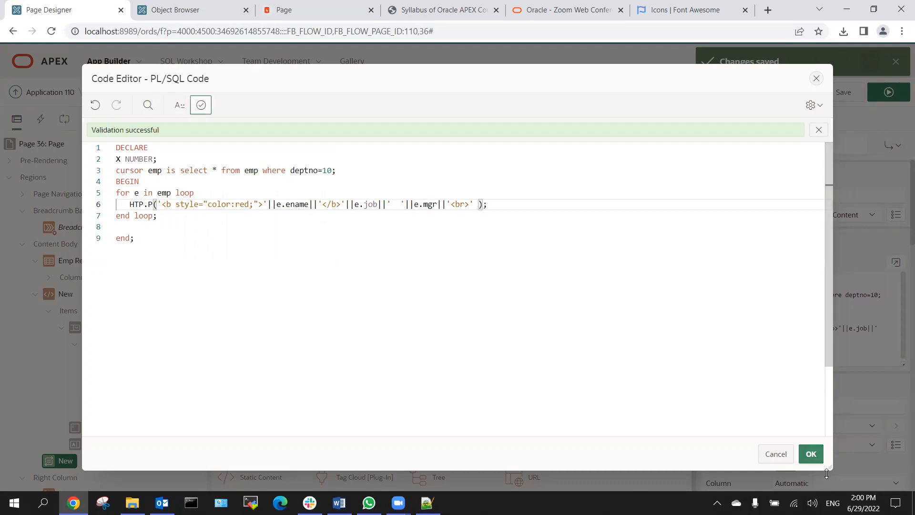
{"action": "left_click", "coordinate": [811, 453]}
Save and run page 36, and check how the employee rows are laid out in the PL/SQL region.
{"action": "left_click", "coordinate": [839, 90]}
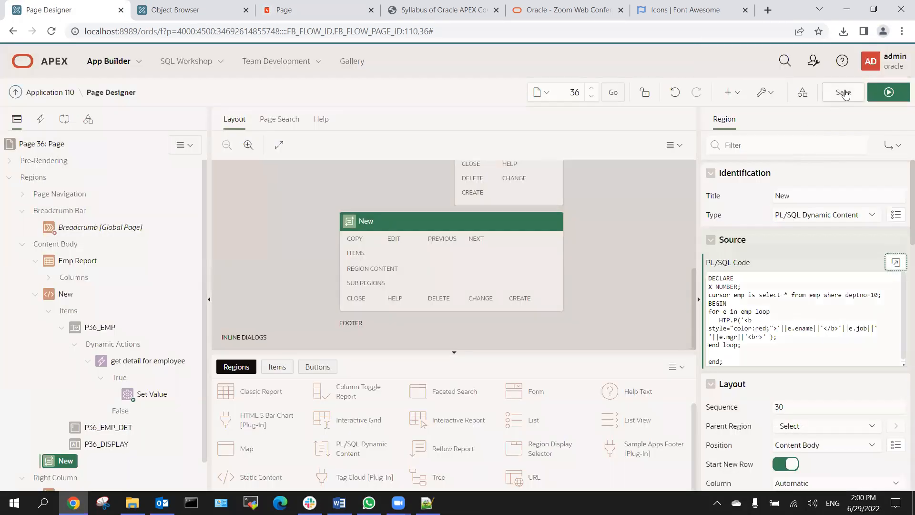
{"action": "left_click", "coordinate": [889, 92]}
{"action": "left_click", "coordinate": [509, 101]}
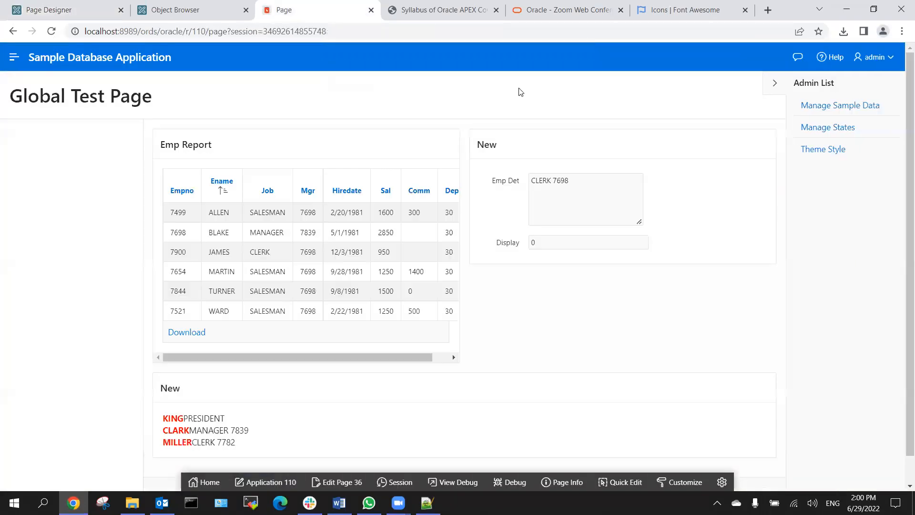
{"action": "scroll", "coordinate": [427, 309], "scroll_direction": "down", "scroll_amount": 1}
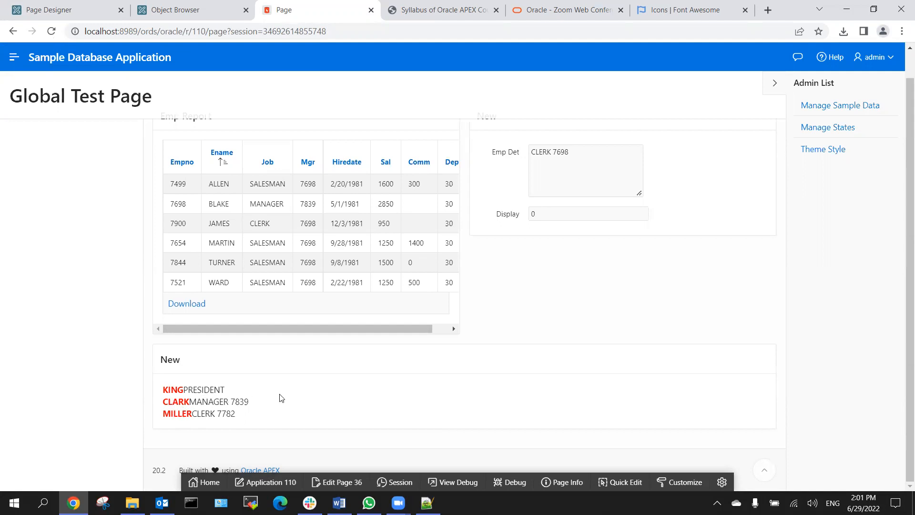
Return to the Page Designer and review the region's PL/SQL code in the code editor without changing it.
{"action": "left_click", "coordinate": [72, 10]}
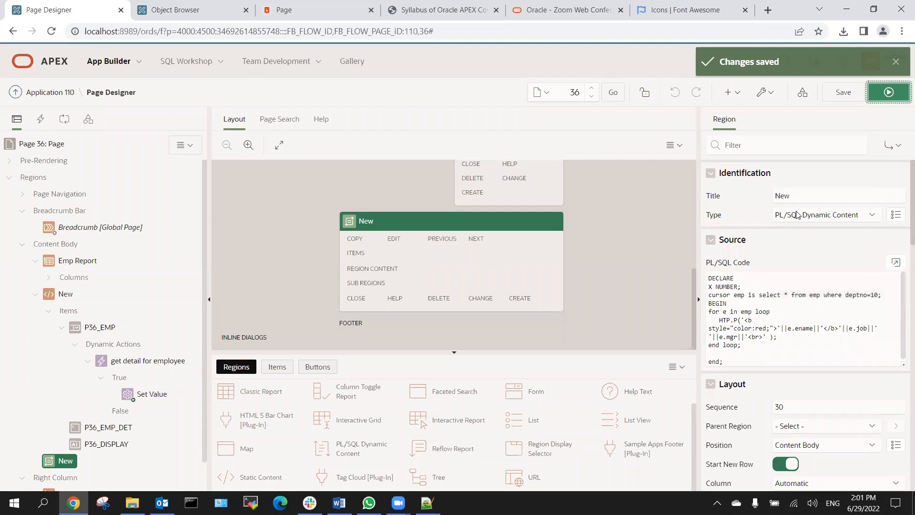
{"action": "left_click", "coordinate": [894, 261]}
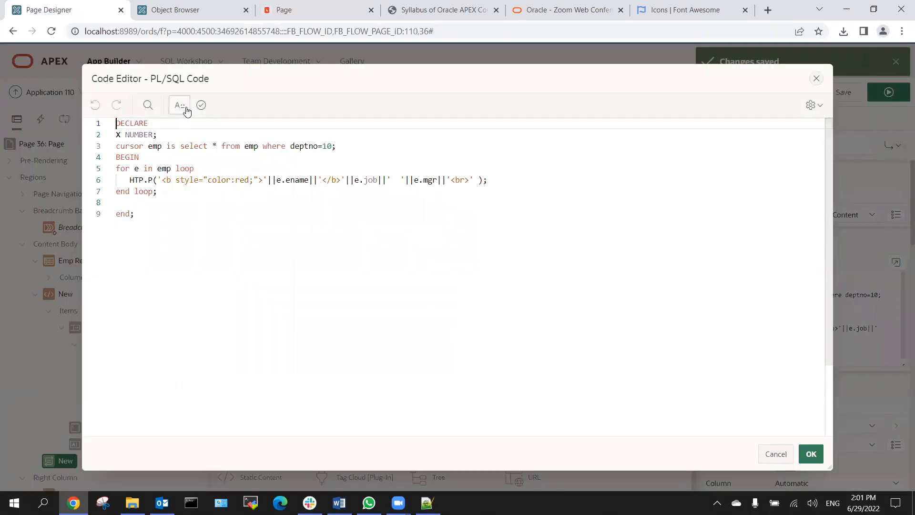
{"action": "left_click", "coordinate": [810, 453]}
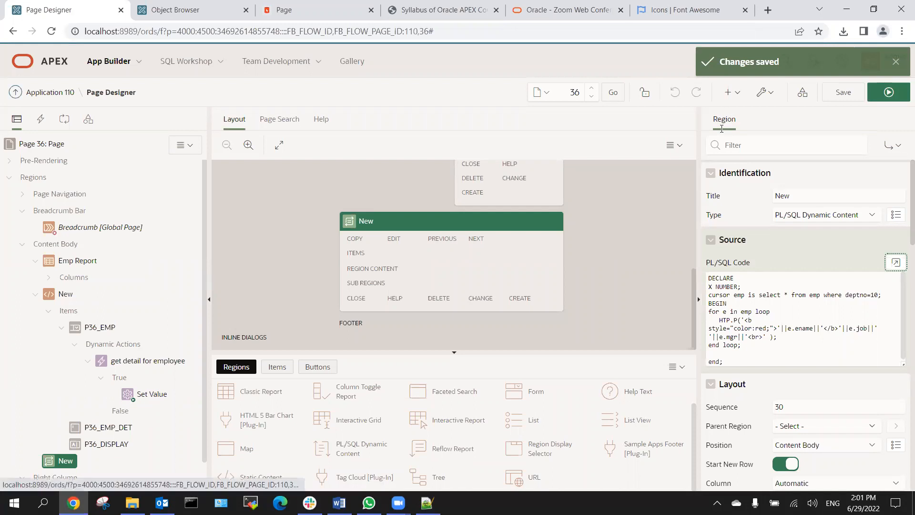
Examine the PL/SQL region's layout, appearance, advanced, and header and footer properties, including the available region templates.
{"action": "scroll", "coordinate": [794, 243], "scroll_direction": "down", "scroll_amount": 5}
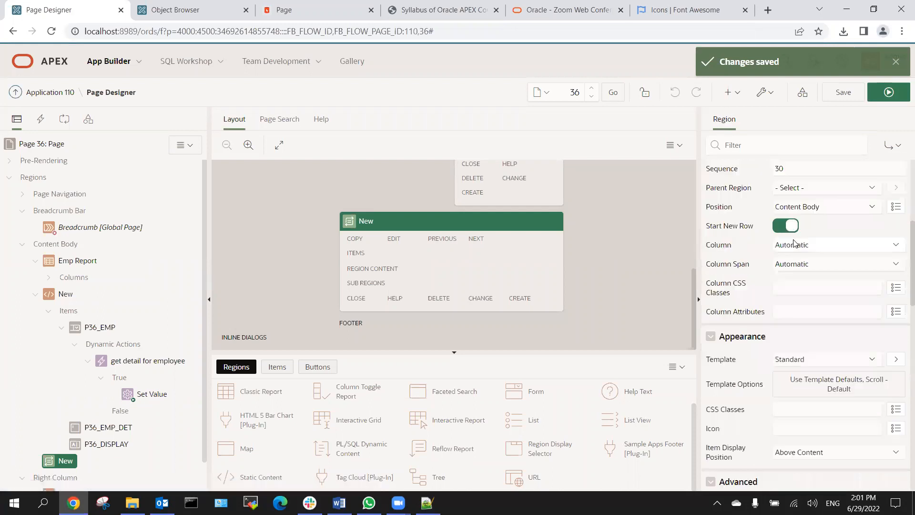
{"action": "scroll", "coordinate": [818, 249], "scroll_direction": "down", "scroll_amount": 1}
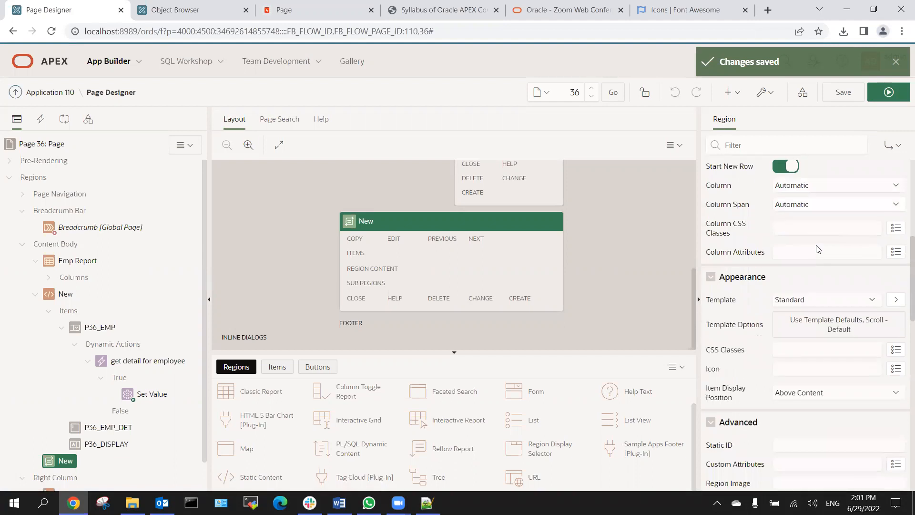
{"action": "scroll", "coordinate": [819, 245], "scroll_direction": "down", "scroll_amount": 3}
{"action": "scroll", "coordinate": [819, 243], "scroll_direction": "up", "scroll_amount": 3}
{"action": "left_click", "coordinate": [799, 301]}
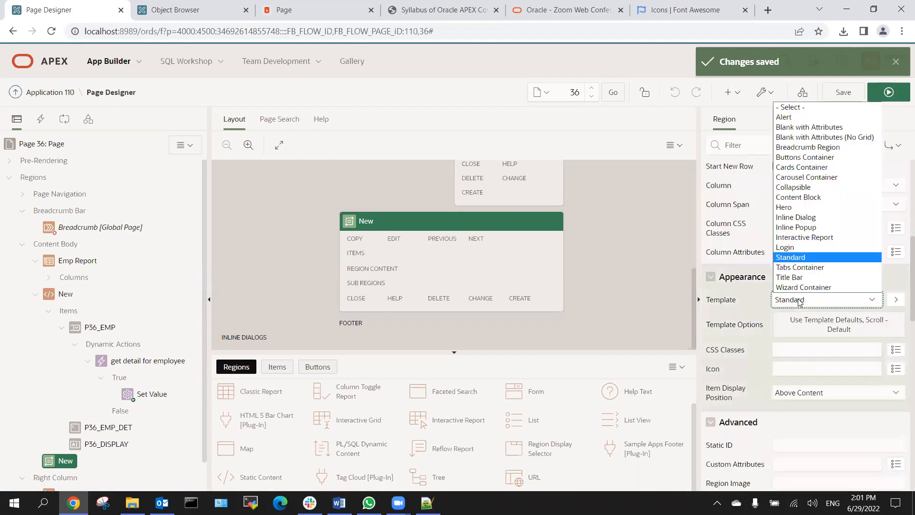
{"action": "left_click", "coordinate": [799, 300]}
{"action": "scroll", "coordinate": [799, 300], "scroll_direction": "down", "scroll_amount": 3}
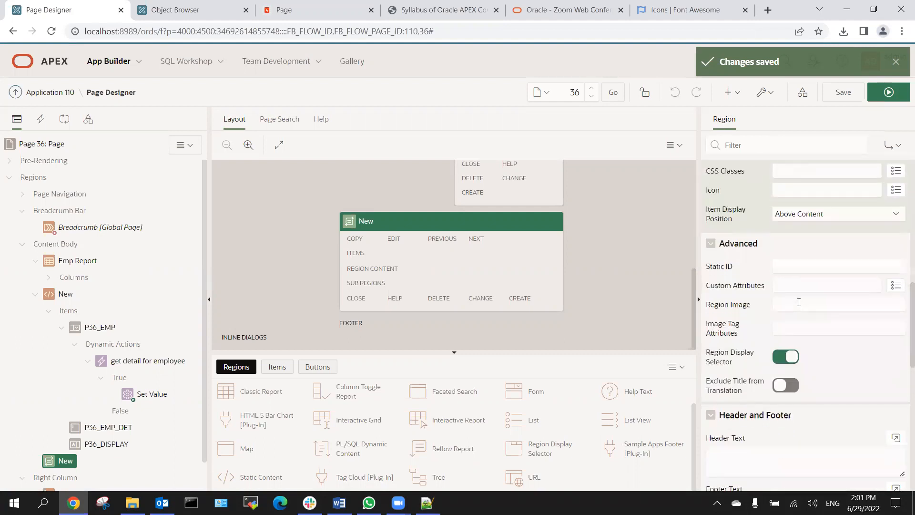
{"action": "scroll", "coordinate": [799, 300], "scroll_direction": "down", "scroll_amount": 2}
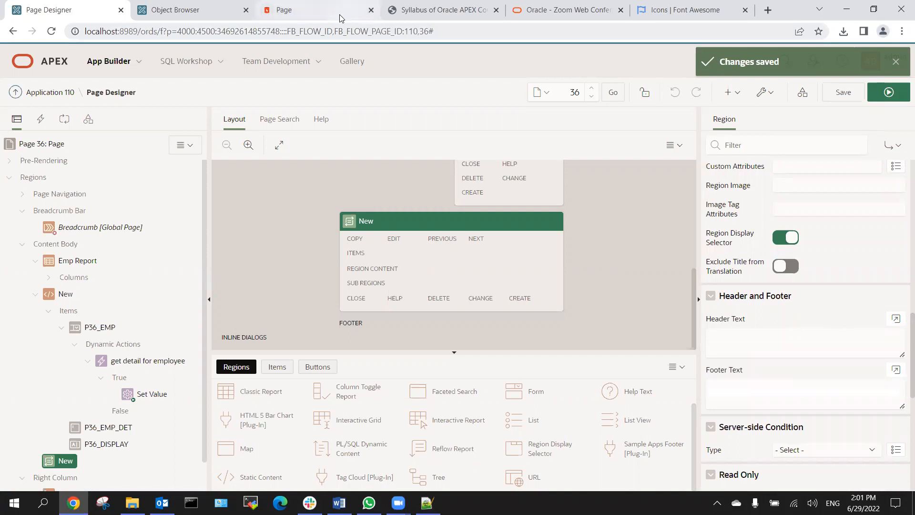
Review the Module 6 and Module 7 topics in the APEX course syllabus PDF, and return to the Page Designer.
{"action": "left_click", "coordinate": [428, 10]}
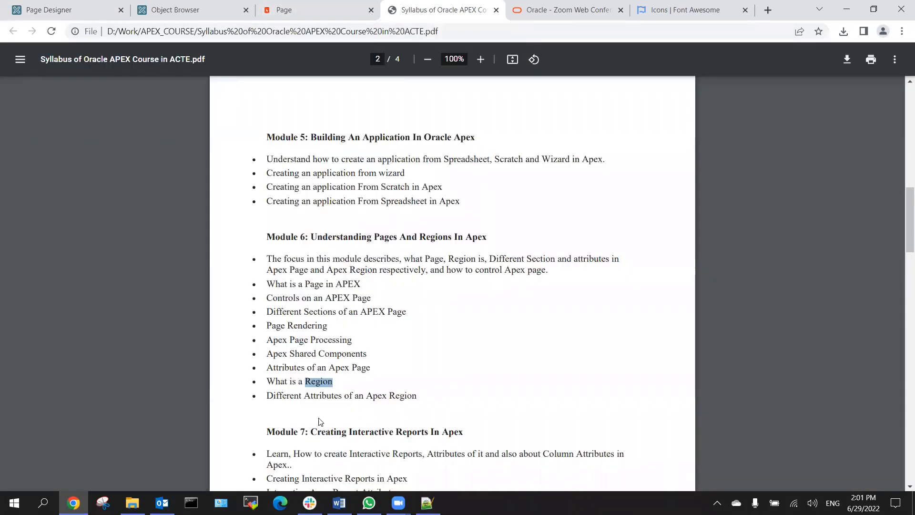
{"action": "scroll", "coordinate": [282, 375], "scroll_direction": "down", "scroll_amount": 3}
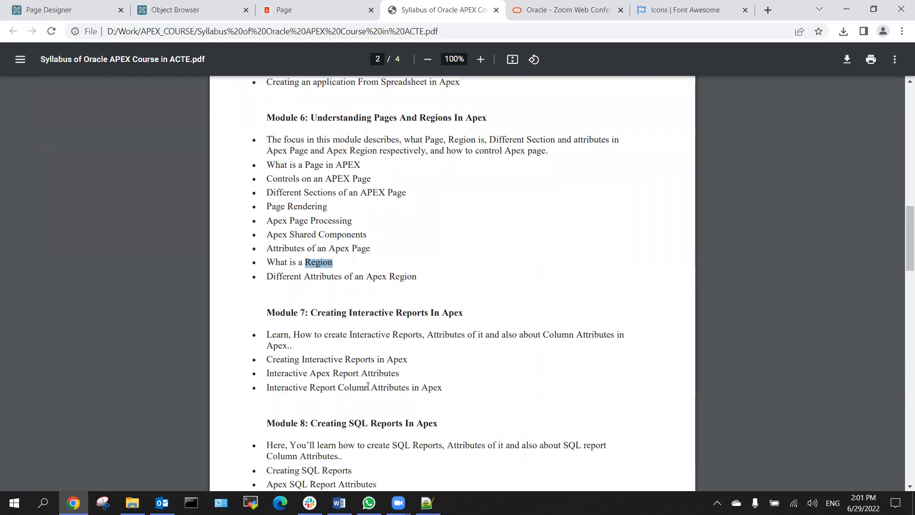
{"action": "scroll", "coordinate": [373, 386], "scroll_direction": "up", "scroll_amount": 1}
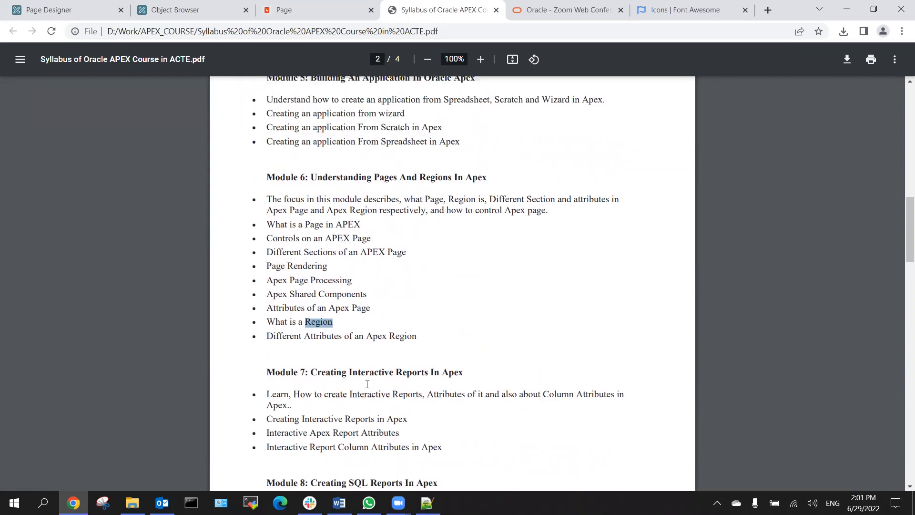
{"action": "left_click_drag", "start_coordinate": [423, 337], "coordinate": [267, 200]}
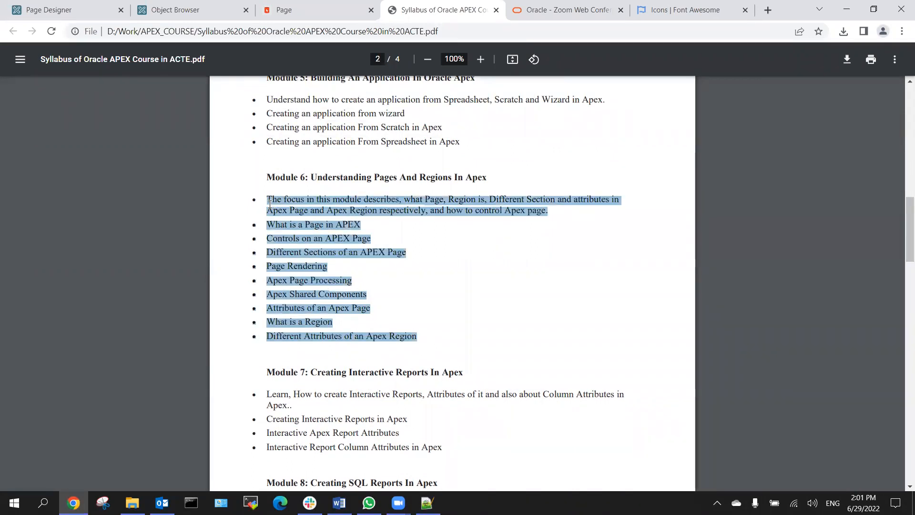
{"action": "left_click", "coordinate": [279, 265]}
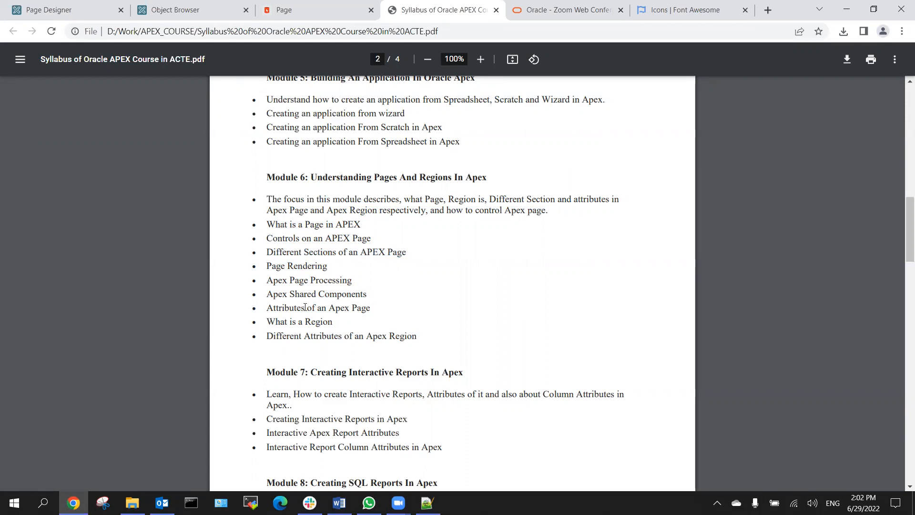
{"action": "left_click", "coordinate": [59, 10]}
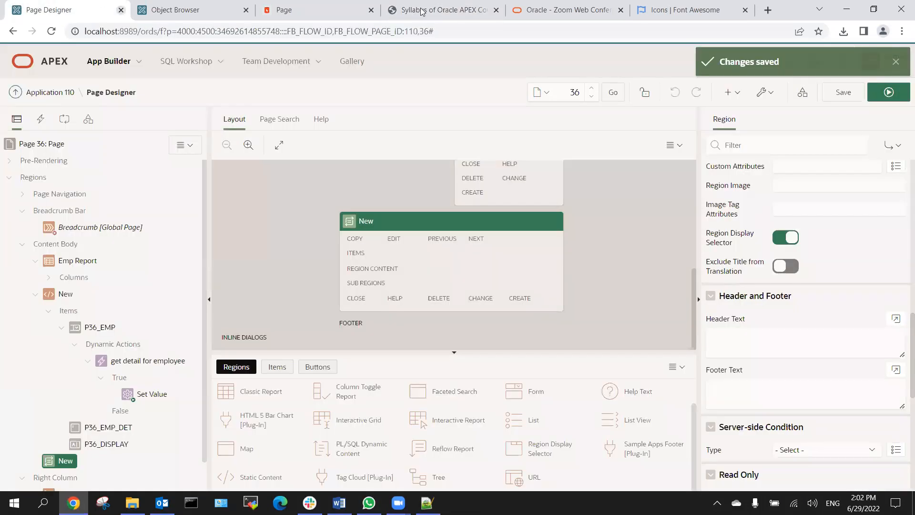